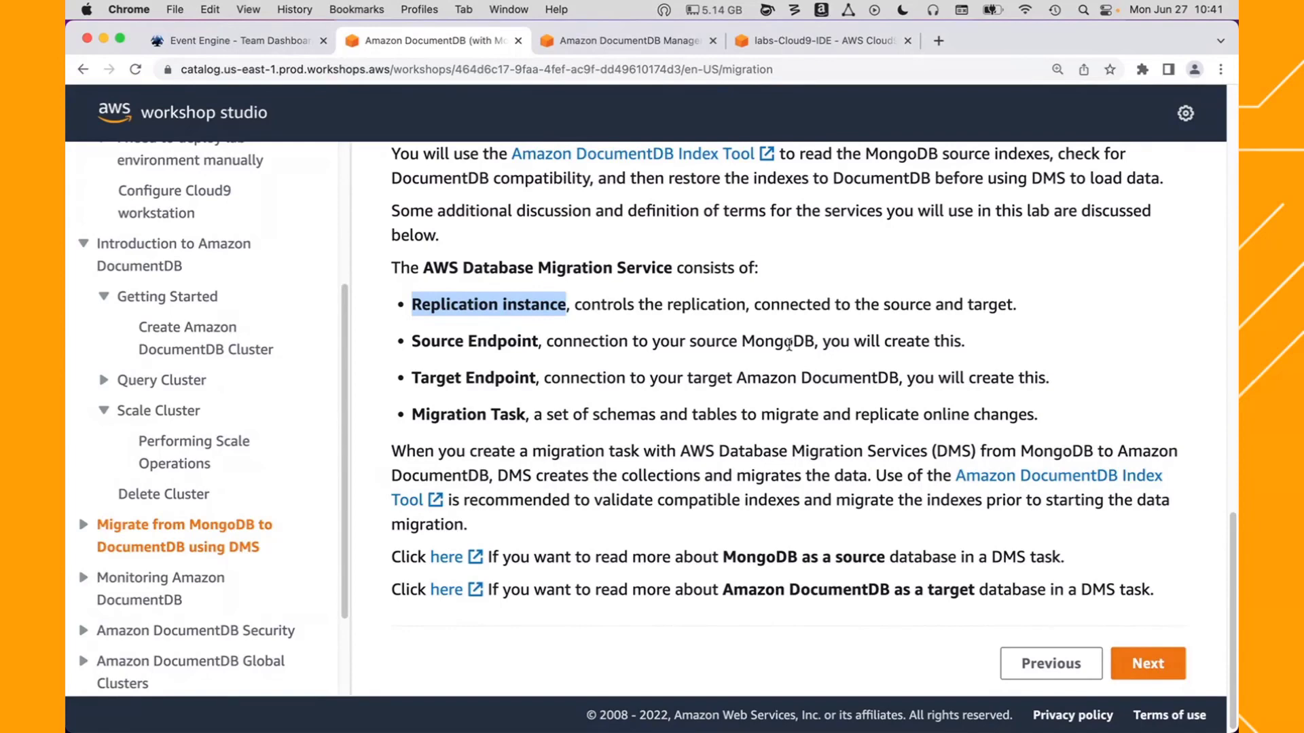
- Review the DMS target endpoint and migration task definitions, and advance to the "Connect to MongoDB instance using AWS Cloud9" page
{"action": "left_click_drag", "start_coordinate": [432, 377], "coordinate": [480, 376]}
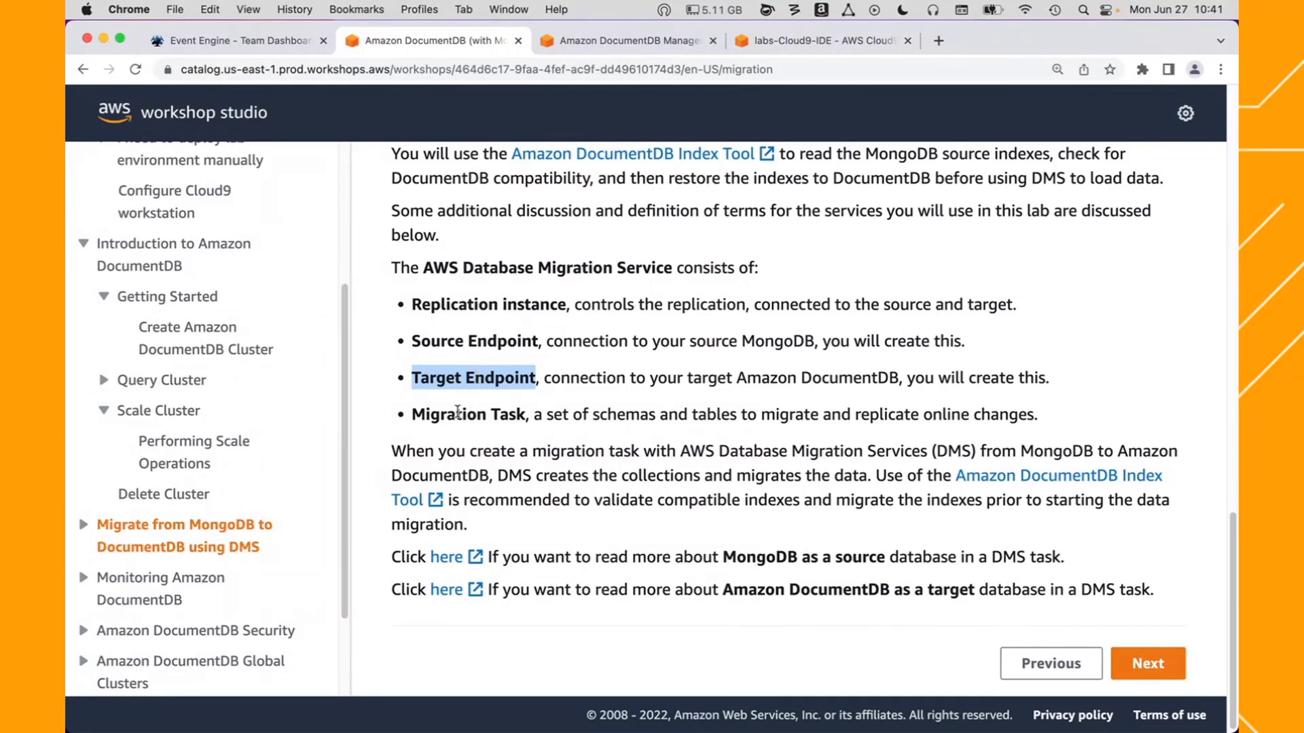
{"action": "left_click_drag", "start_coordinate": [458, 417], "coordinate": [498, 414]}
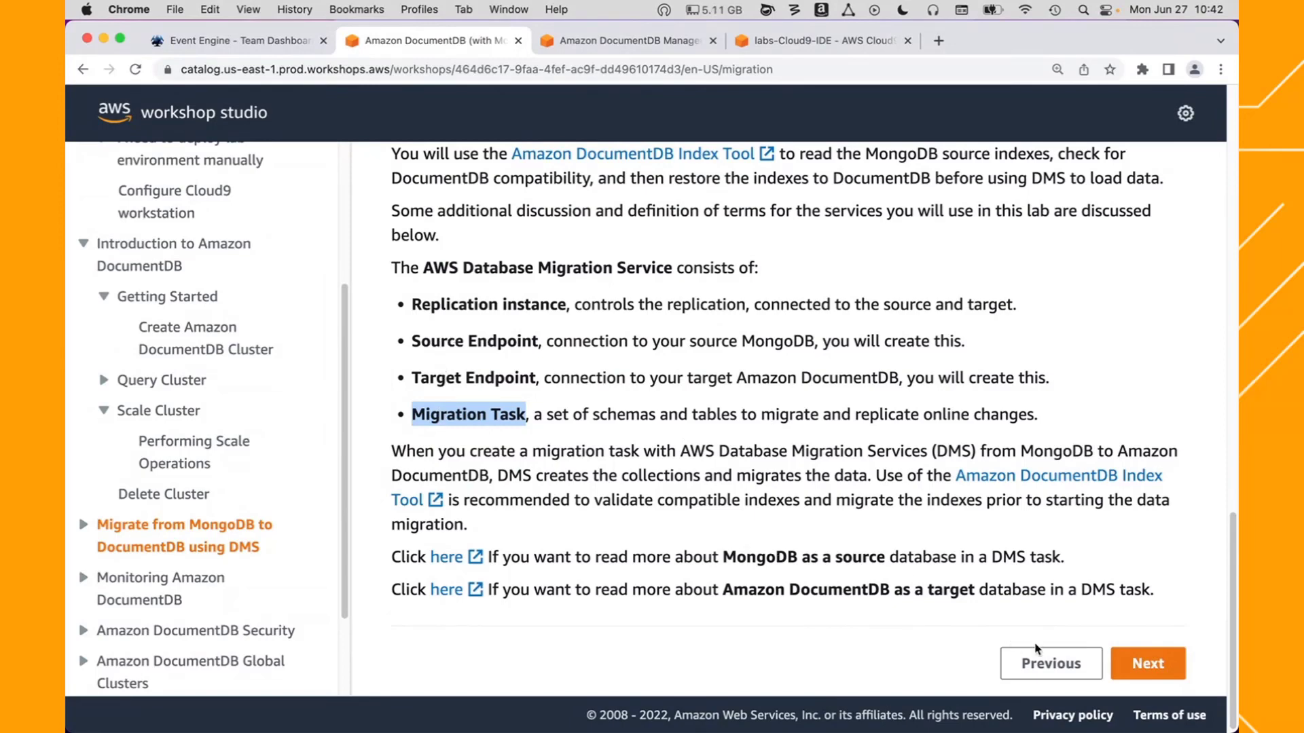
{"action": "left_click", "coordinate": [1146, 666]}
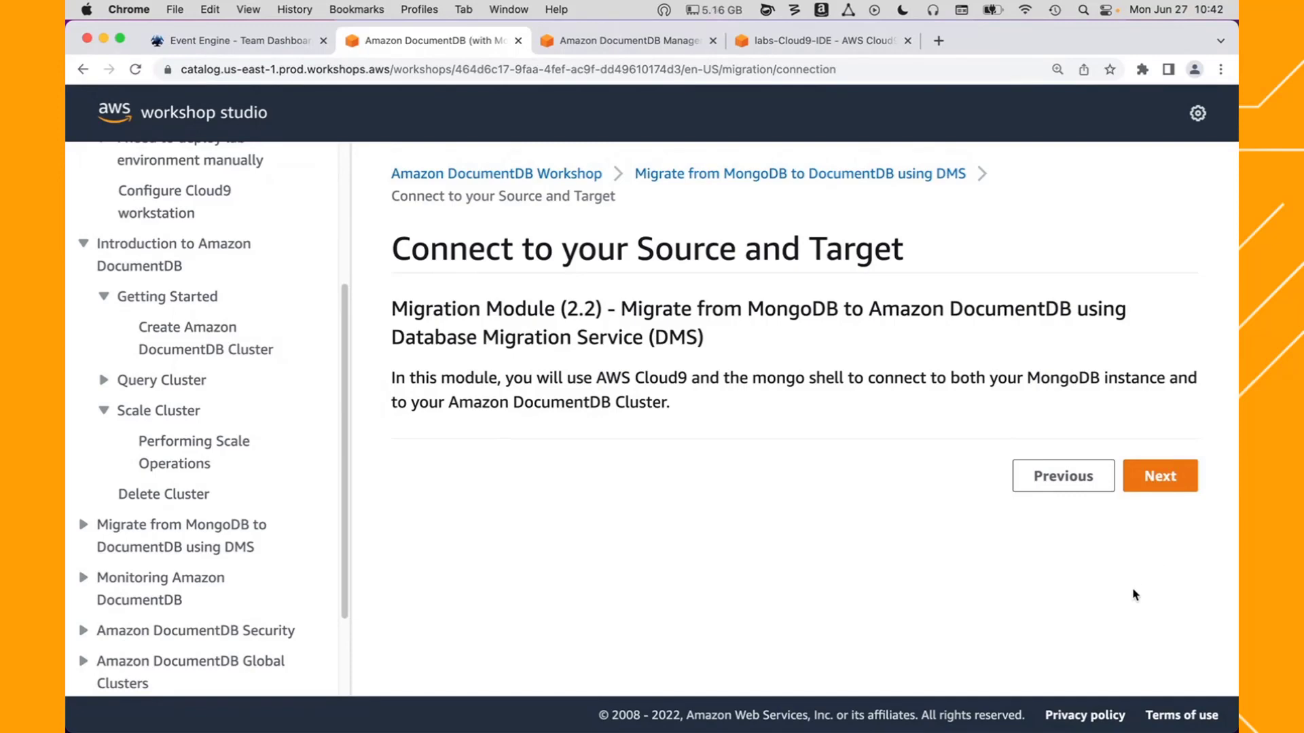
{"action": "left_click", "coordinate": [1158, 478]}
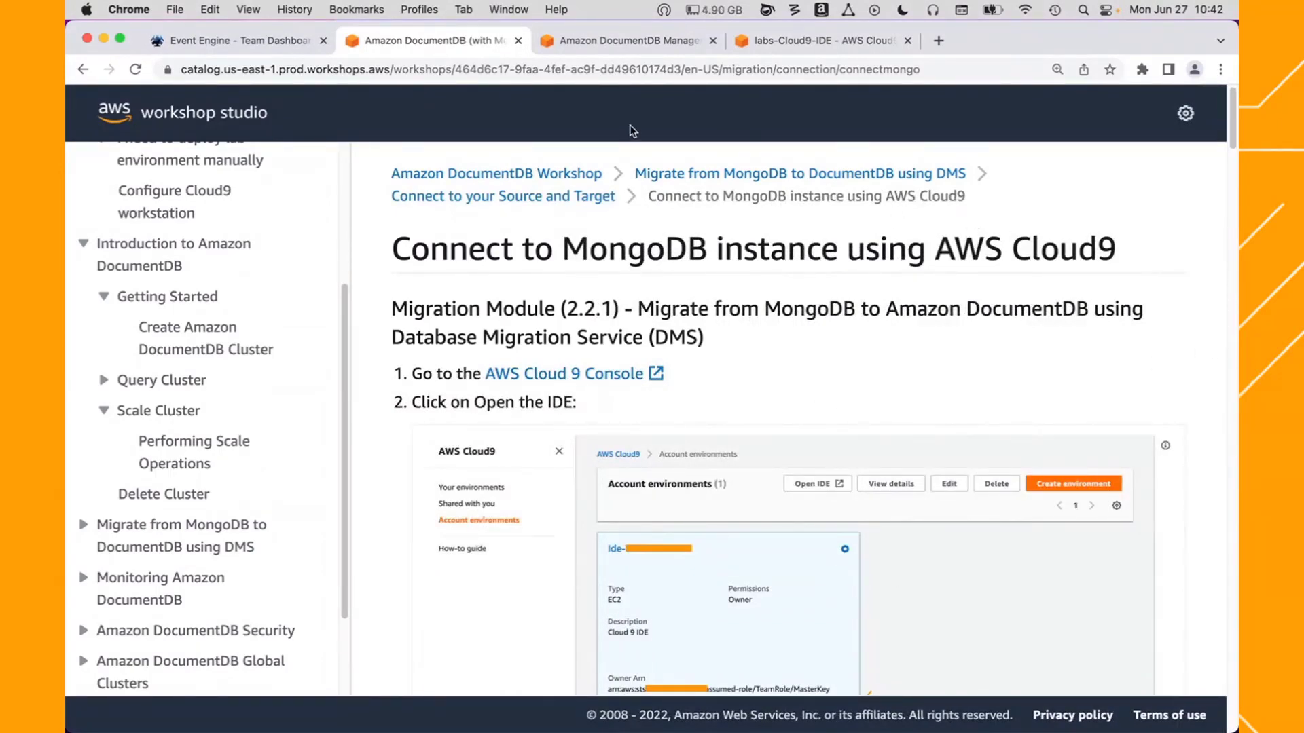
- Copy the workshop's echo commands and run them in the Cloud9 terminal to print $mongoUser, $mongoPass and $mongoIp
{"action": "left_click", "coordinate": [802, 42]}
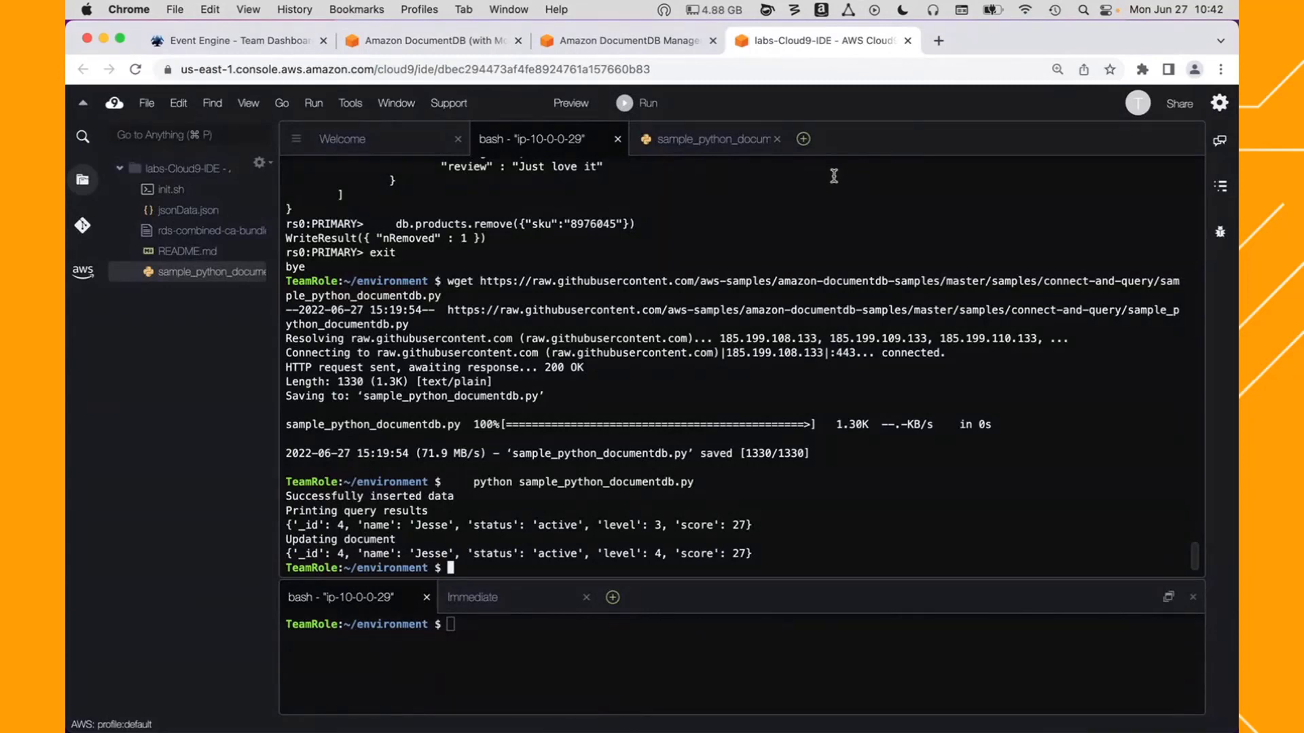
{"action": "left_click", "coordinate": [434, 41]}
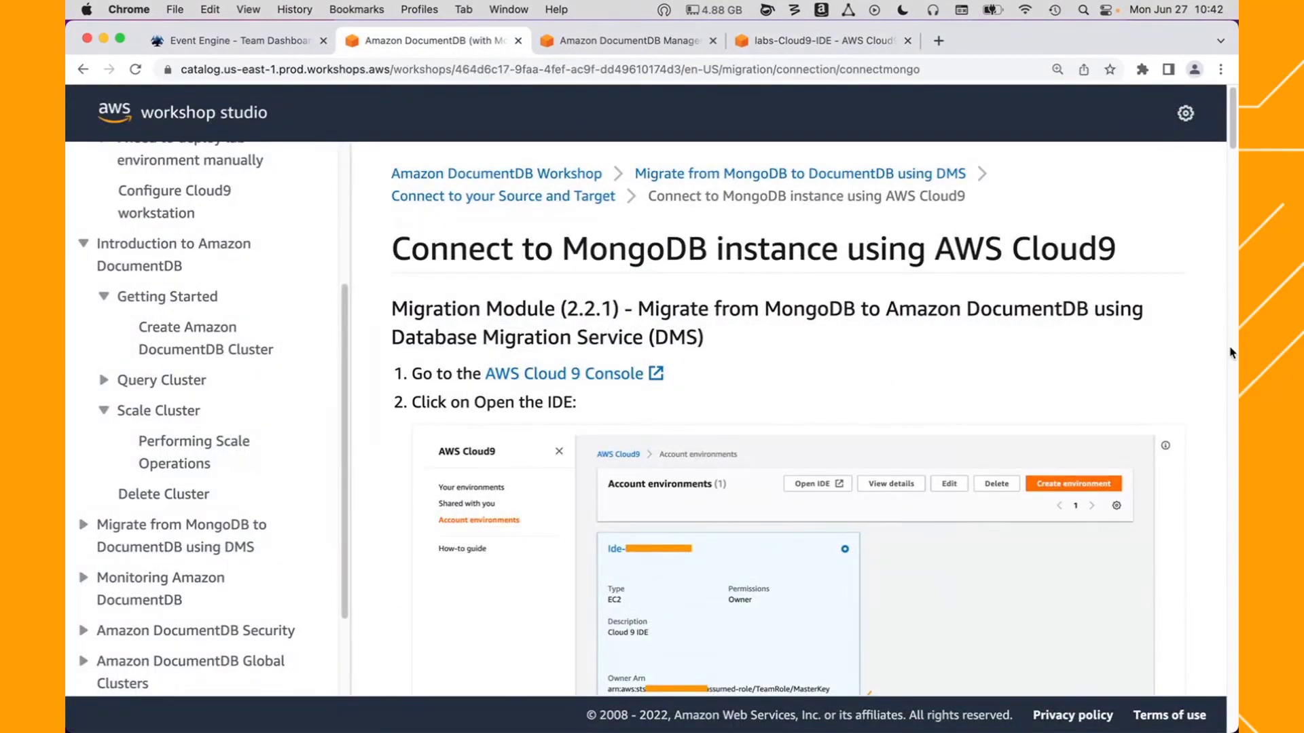
{"action": "scroll", "coordinate": [1235, 143], "scroll_direction": "down", "scroll_amount": 8}
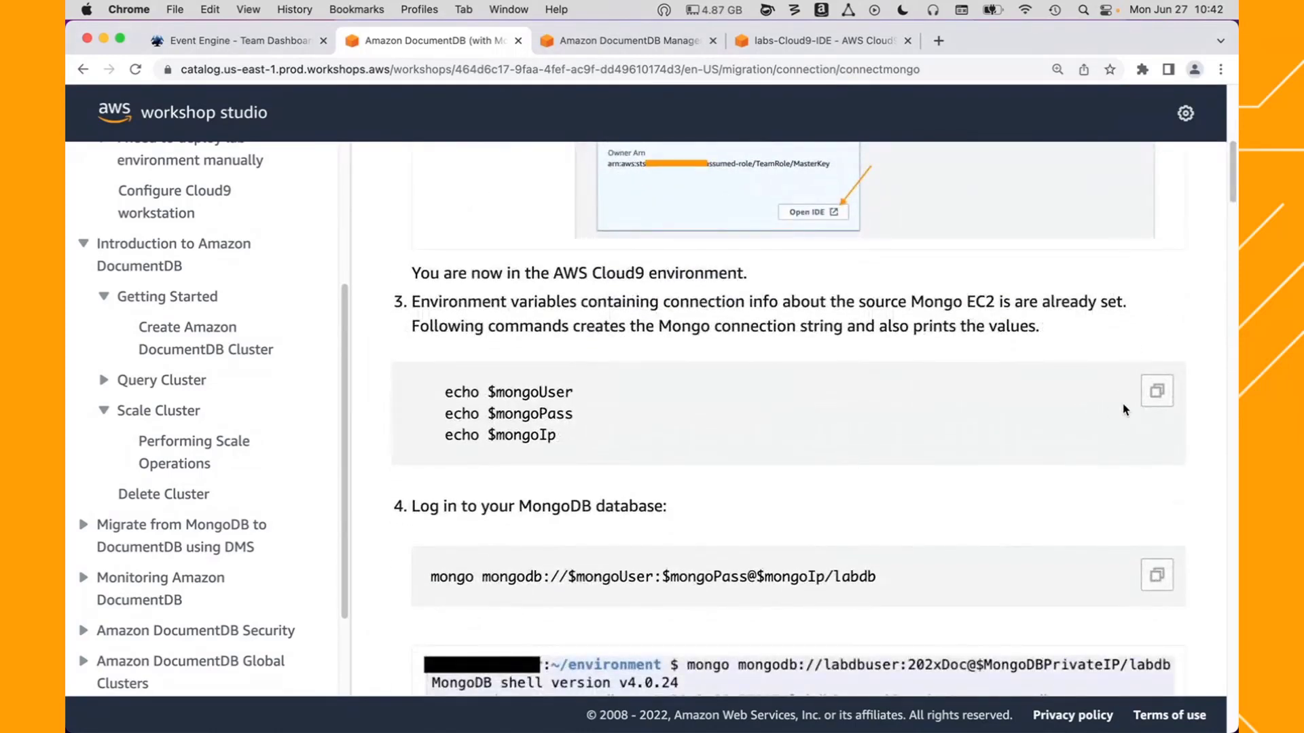
{"action": "left_click", "coordinate": [1157, 391]}
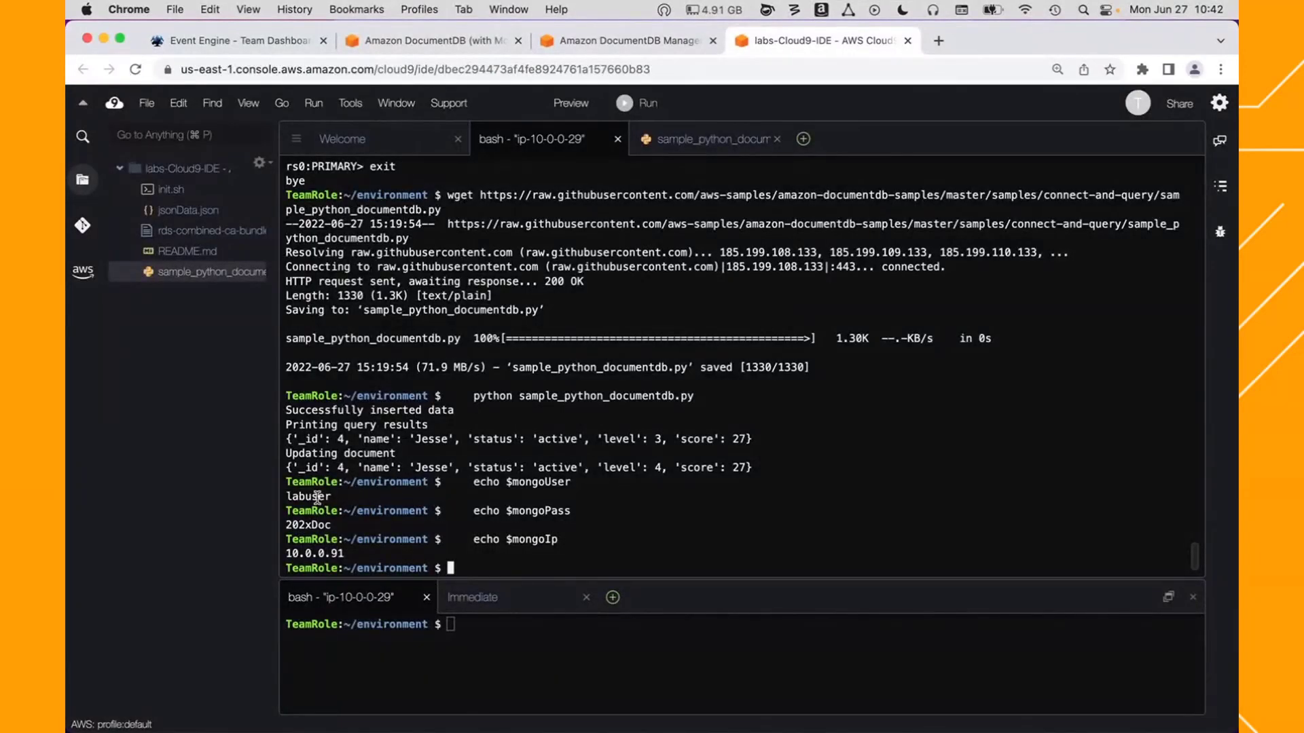
{"action": "double_click", "coordinate": [317, 497]}
{"action": "double_click", "coordinate": [317, 527]}
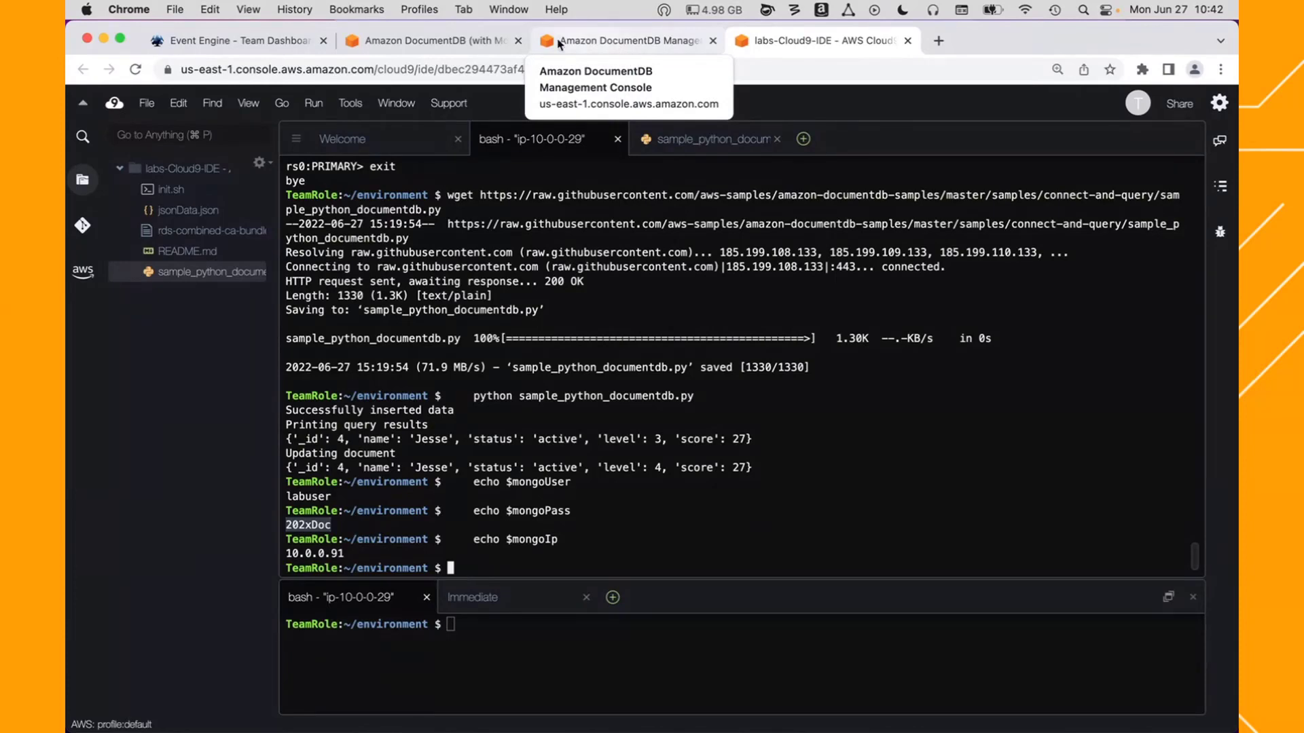
- Log in to the source MongoDB labdb database by running the workshop's mongo connection command in the Cloud9 terminal
{"action": "left_click", "coordinate": [451, 44]}
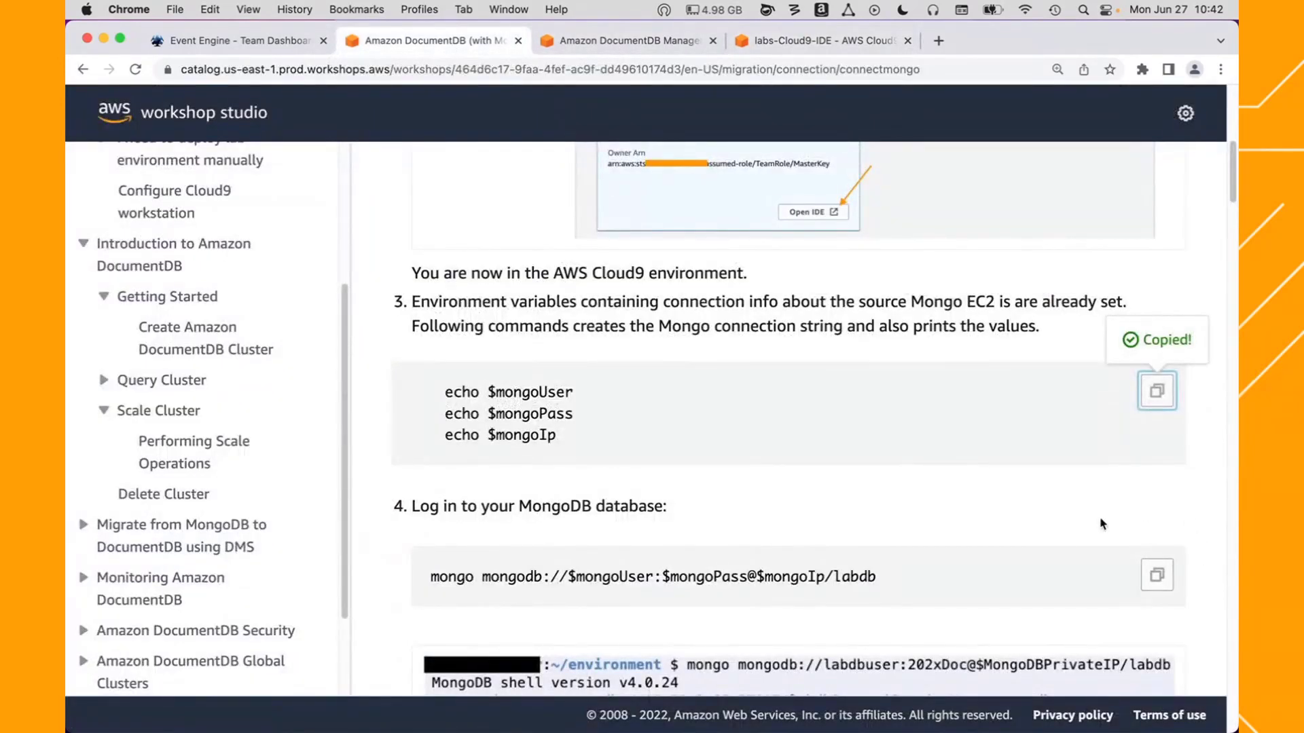
{"action": "left_click", "coordinate": [1156, 575]}
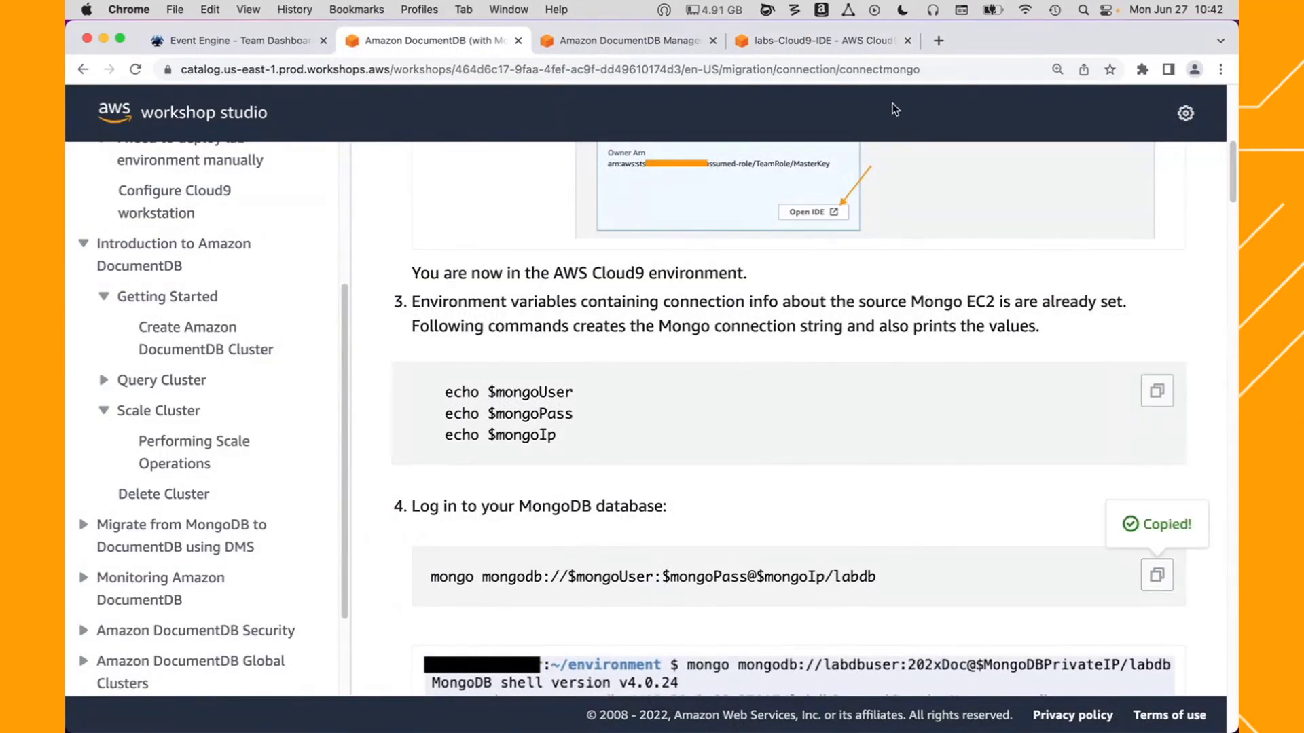
{"action": "left_click", "coordinate": [789, 44]}
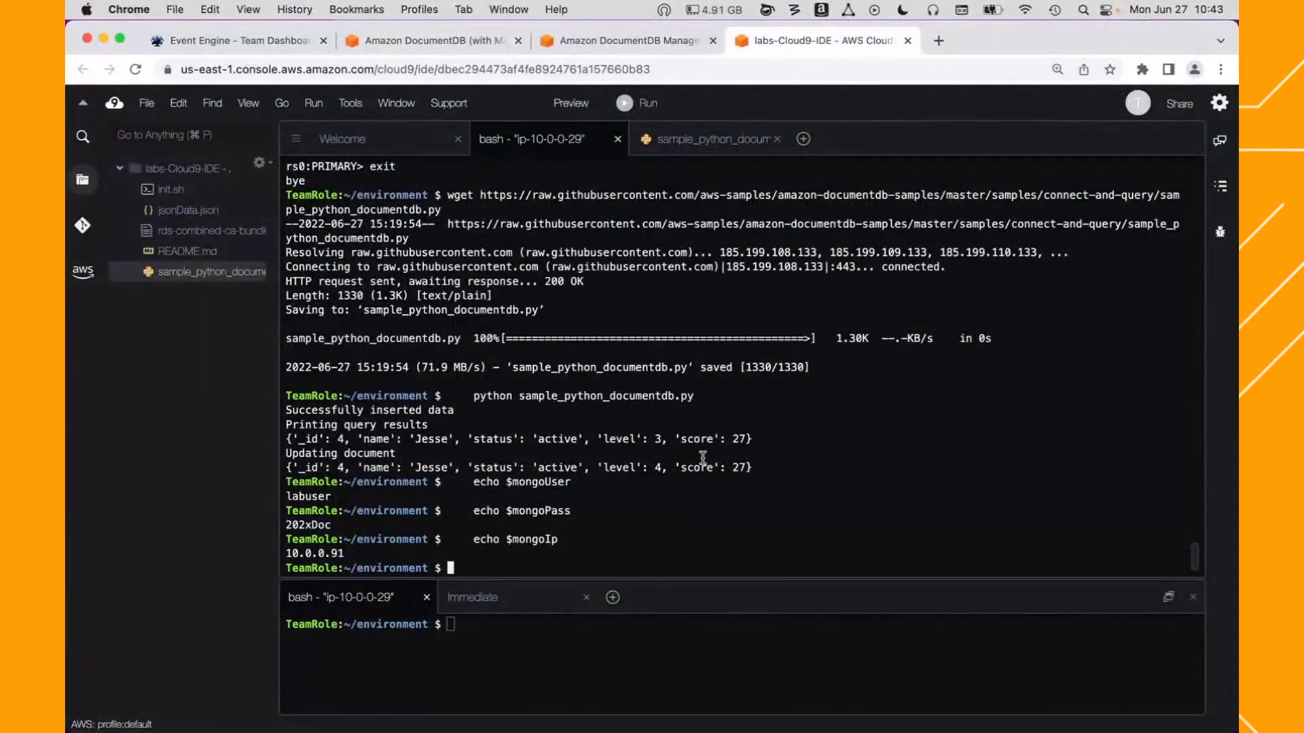
{"action": "key", "text": "super+v"}
{"action": "key", "text": "Return"}
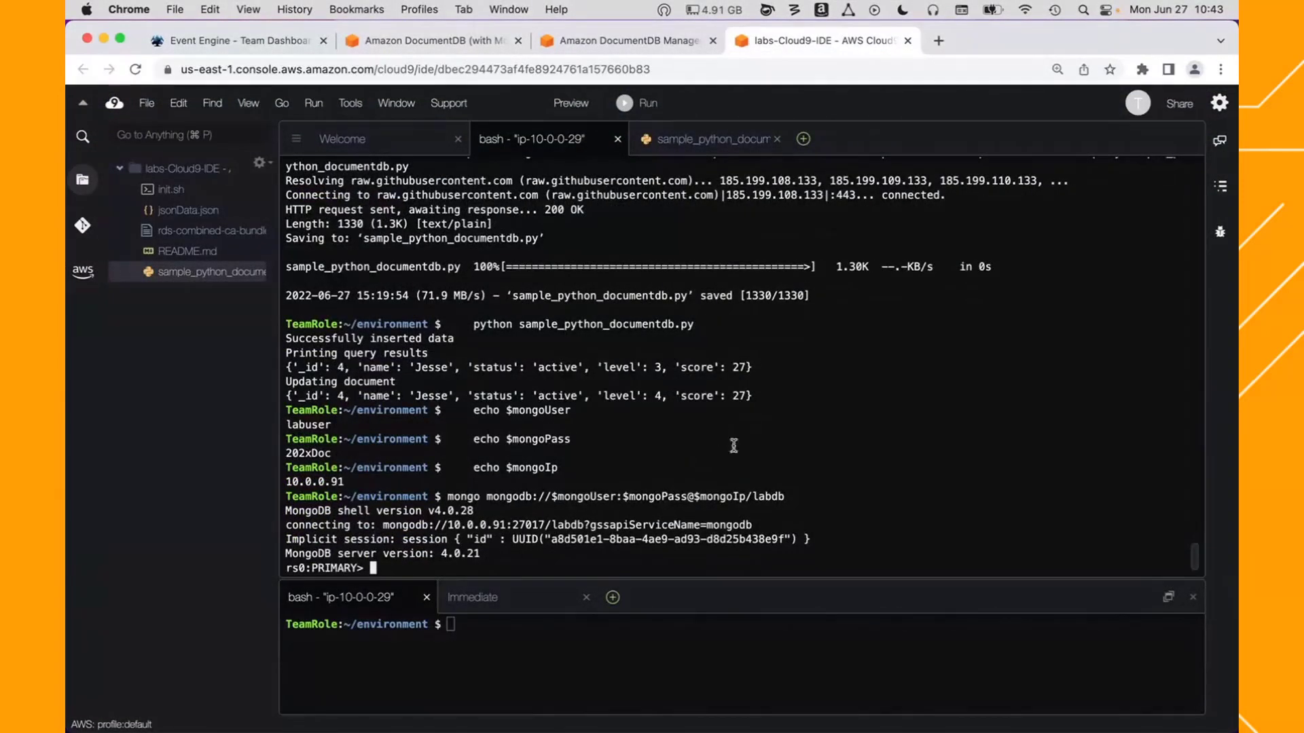
- Copy the show collections command from workshop step 5 and run it in the mongo shell
{"action": "left_click", "coordinate": [446, 45]}
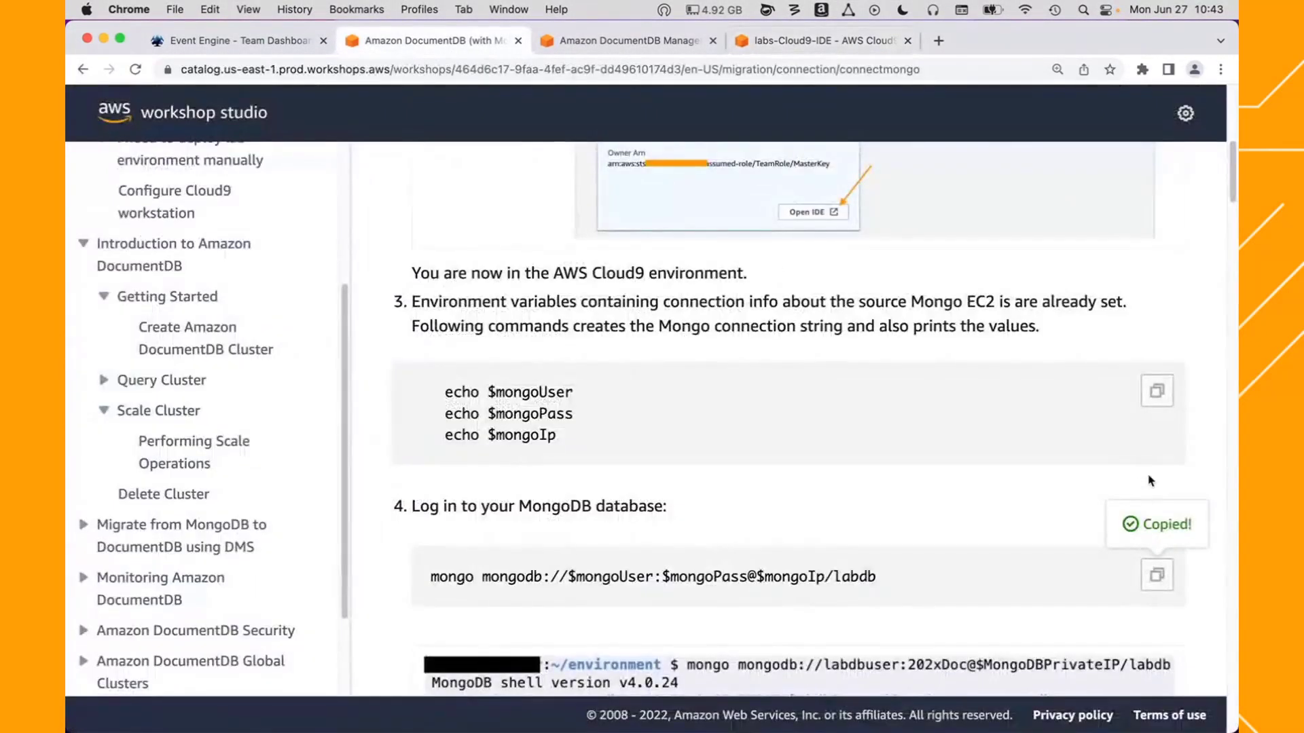
{"action": "left_click_drag", "start_coordinate": [1234, 193], "coordinate": [1234, 254]}
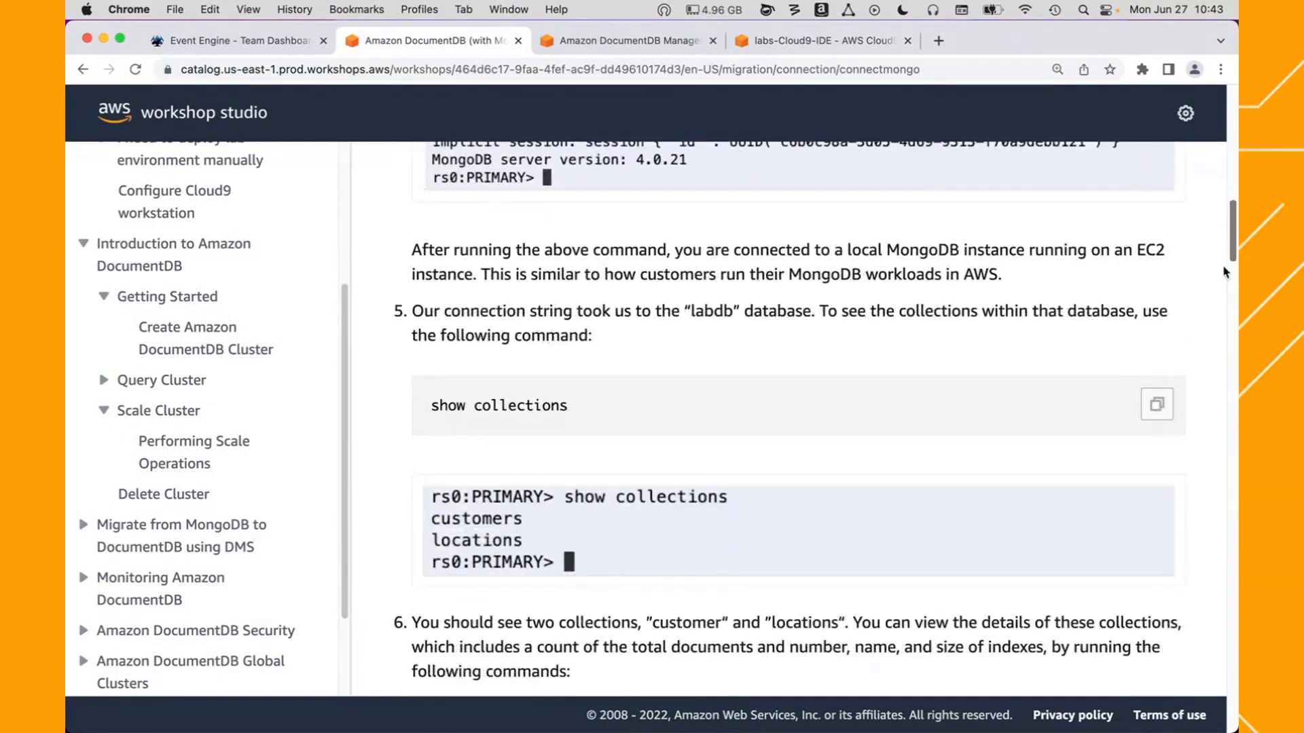
{"action": "left_click", "coordinate": [1152, 406]}
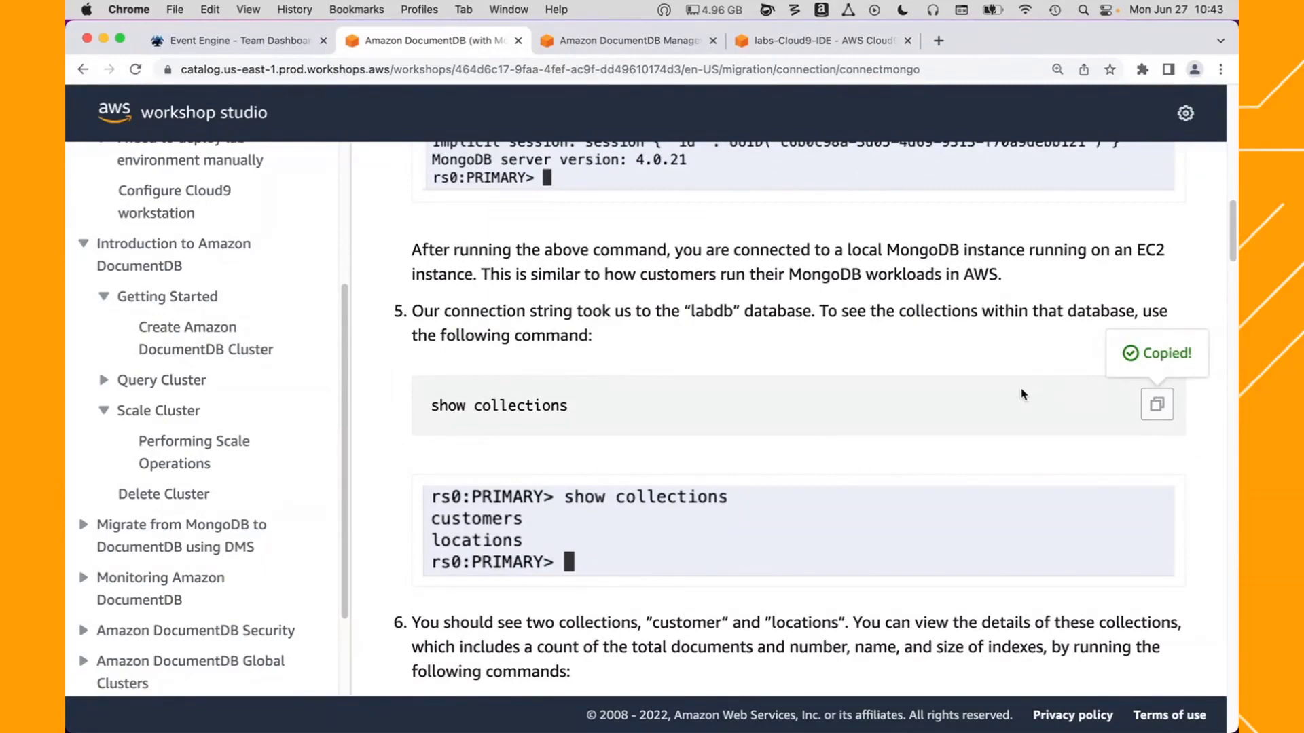
{"action": "left_click", "coordinate": [780, 42]}
{"action": "key", "text": "super+v"}
{"action": "key", "text": "Return"}
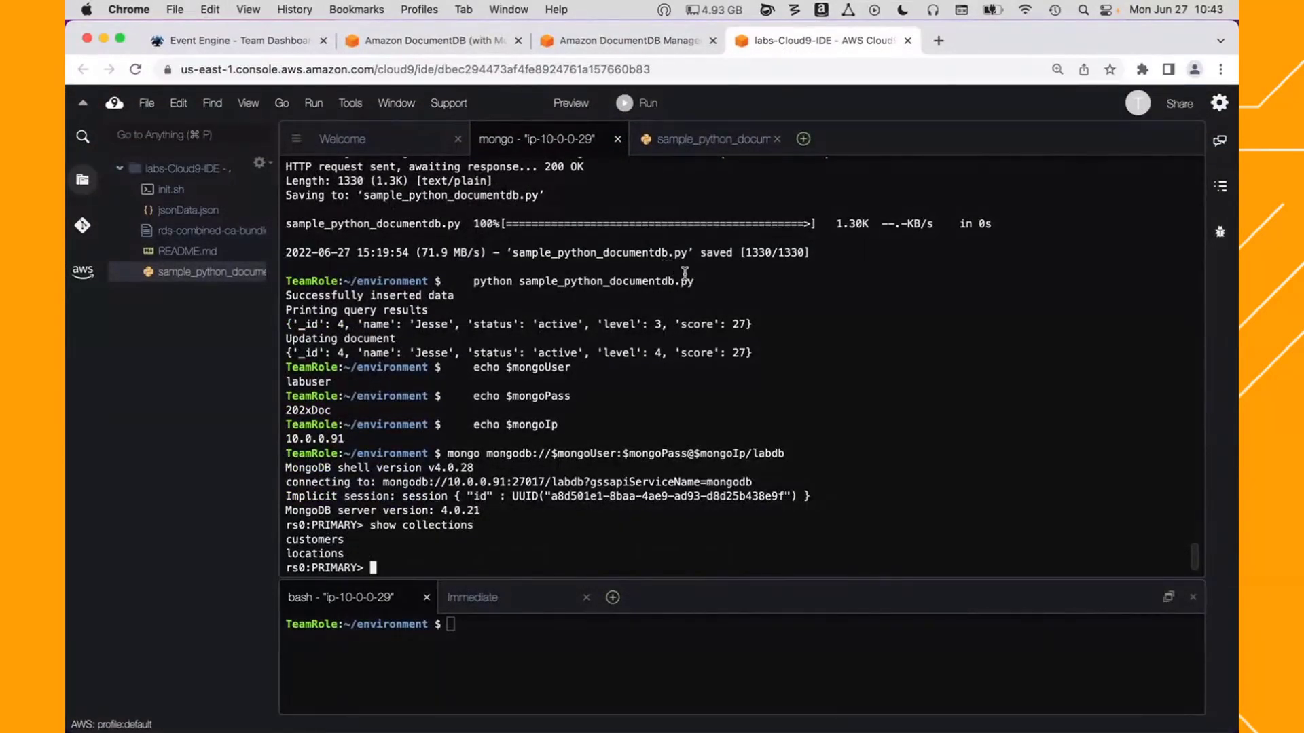
- Run db.customers.stats() from the workshop in the mongo shell and check the collection's document count
{"action": "left_click", "coordinate": [457, 42]}
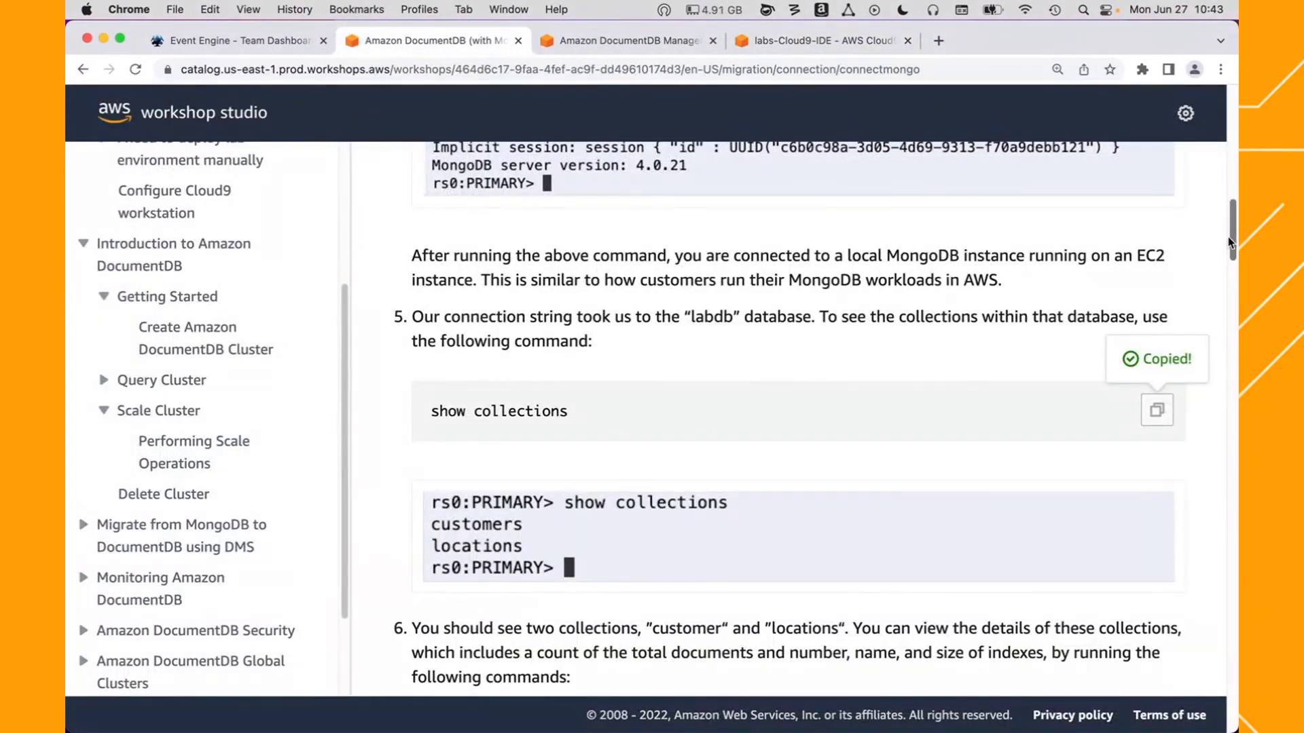
{"action": "scroll", "coordinate": [1228, 237], "scroll_direction": "down", "scroll_amount": 5}
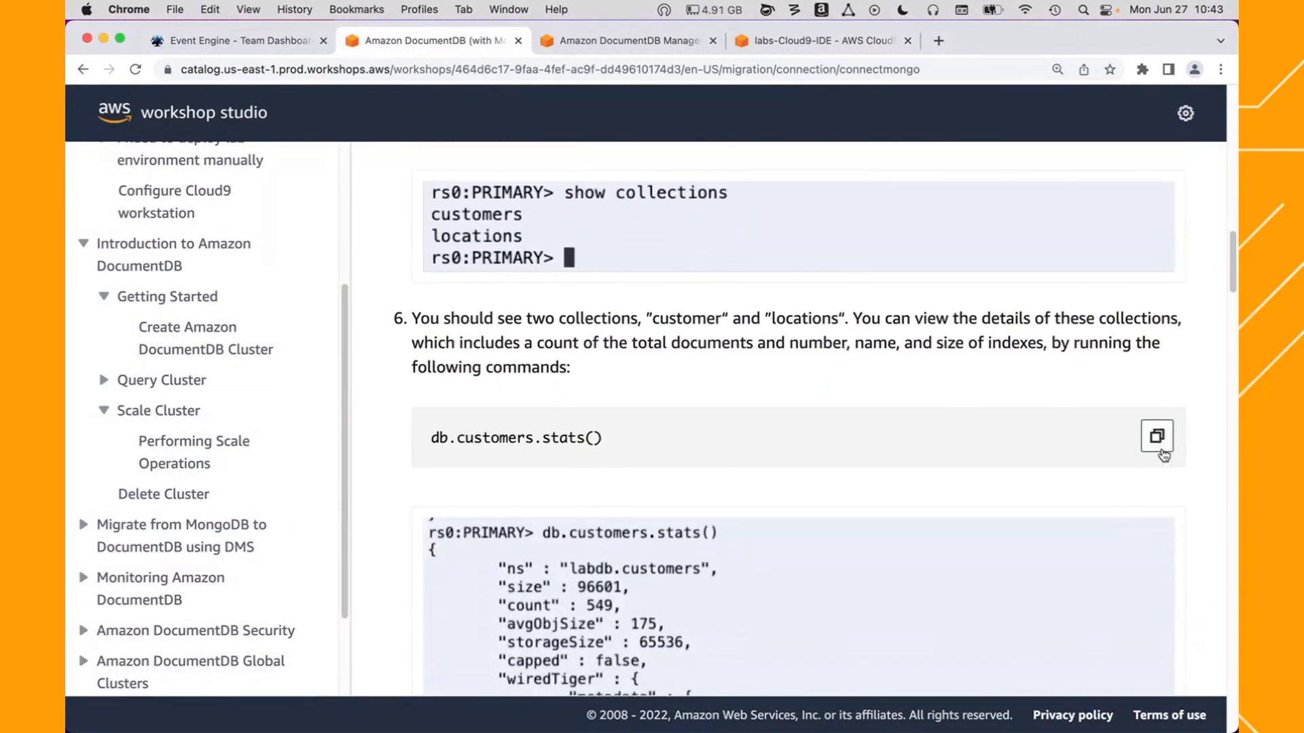
{"action": "left_click", "coordinate": [1161, 451]}
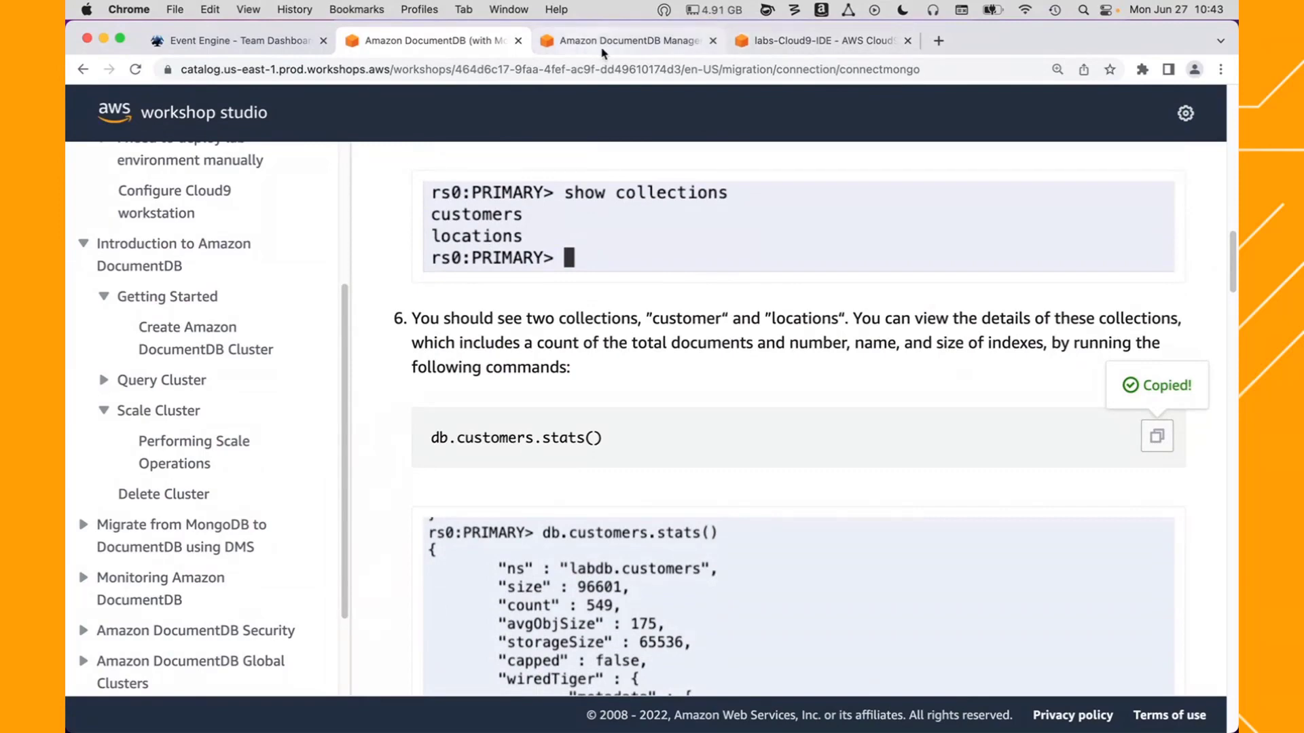
{"action": "left_click", "coordinate": [768, 42]}
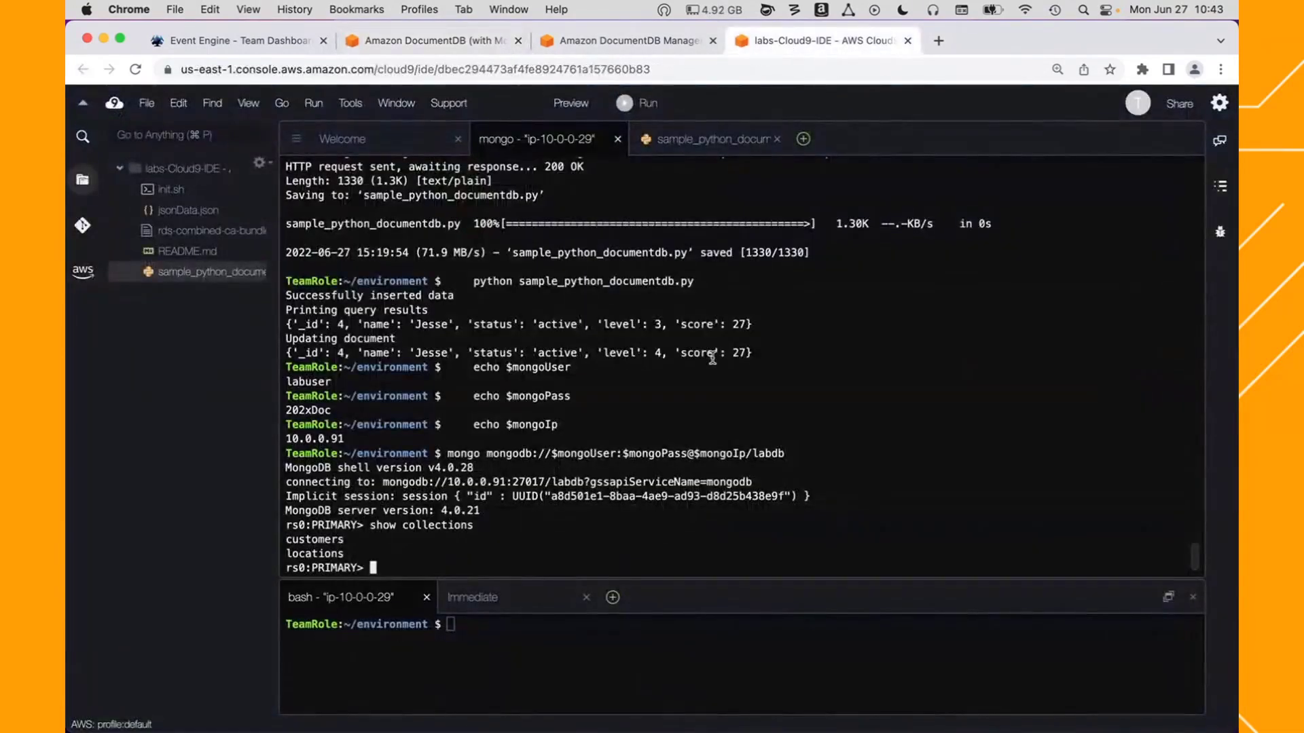
{"action": "key", "text": "super+v"}
{"action": "key", "text": "Return"}
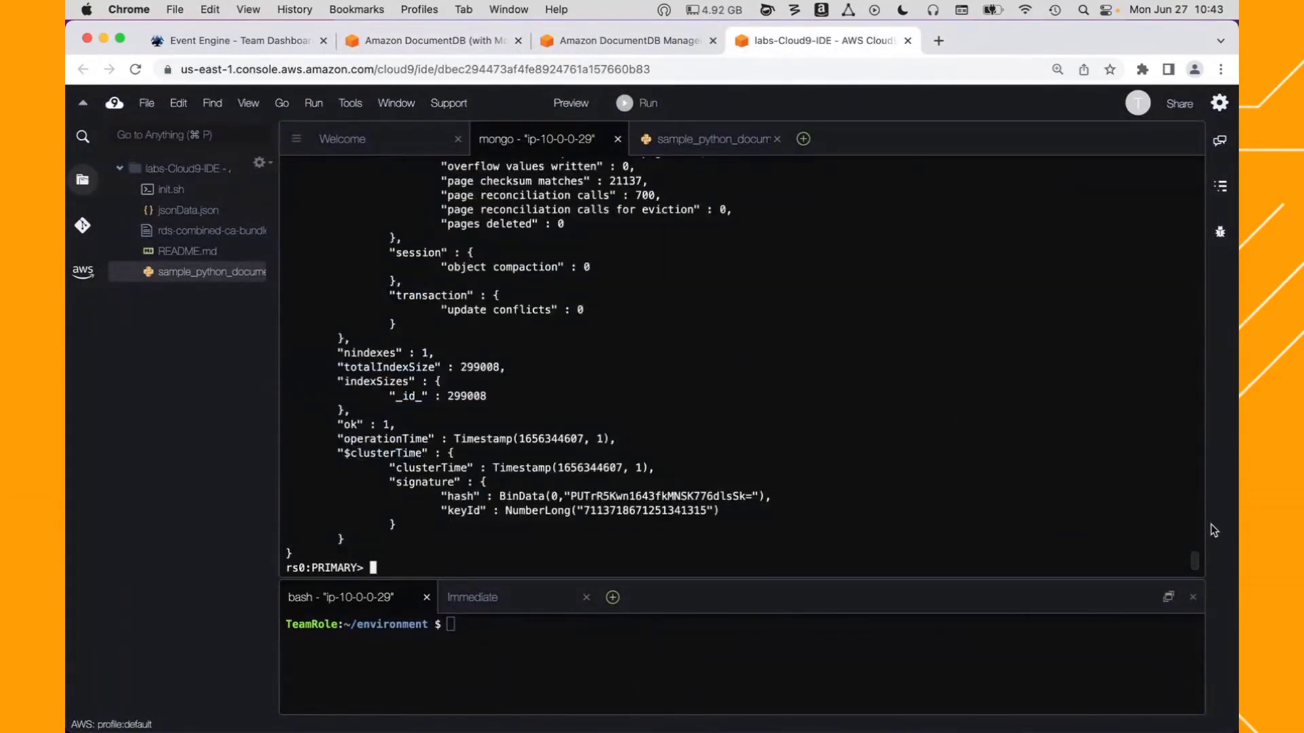
{"action": "left_click_drag", "start_coordinate": [1197, 560], "coordinate": [1197, 457]}
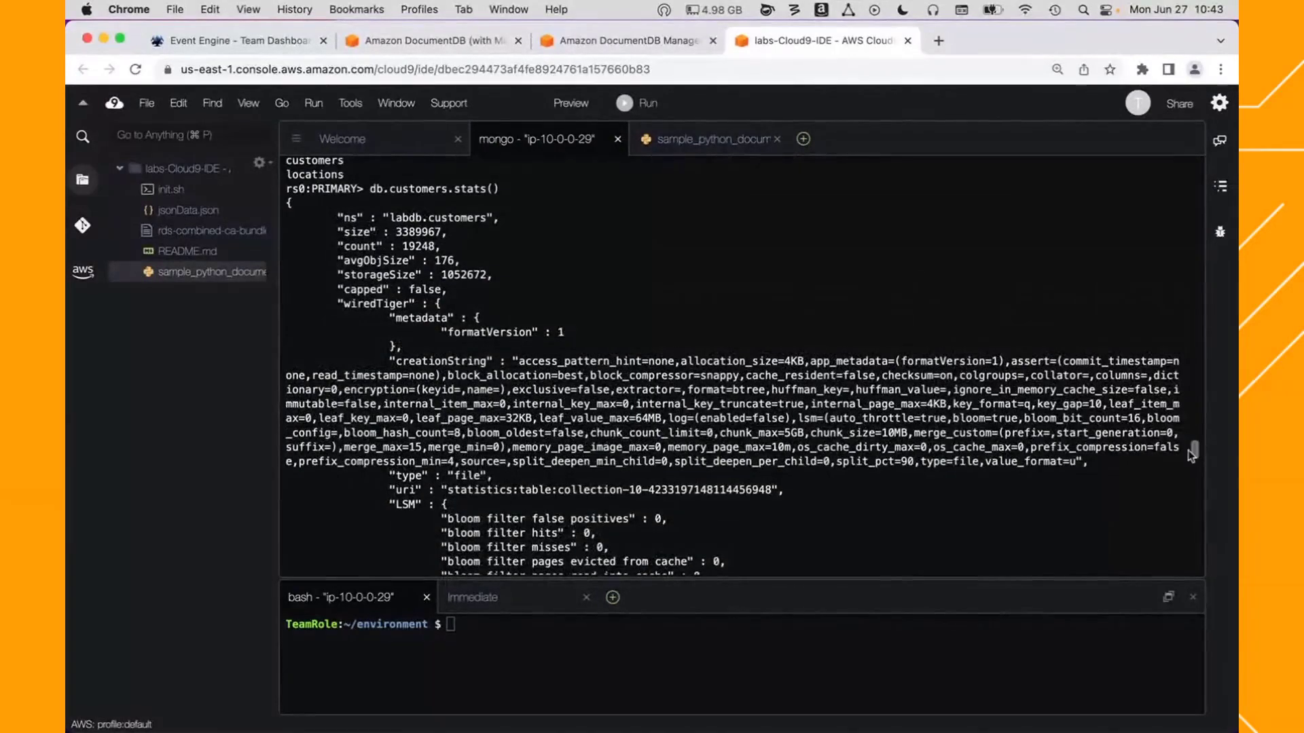
{"action": "double_click", "coordinate": [417, 246]}
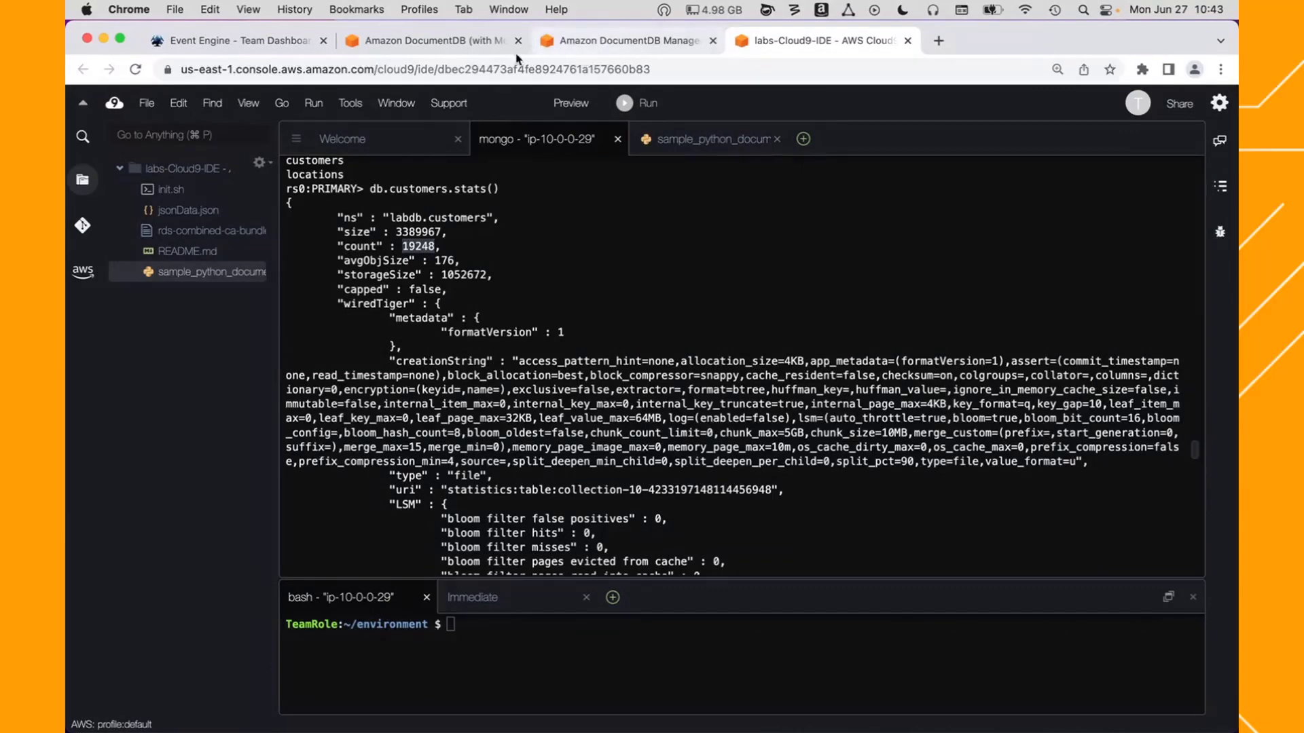
- Run db.locations.stats() from the workshop in the mongo shell and go back to the start of its output
{"action": "left_click", "coordinate": [439, 42]}
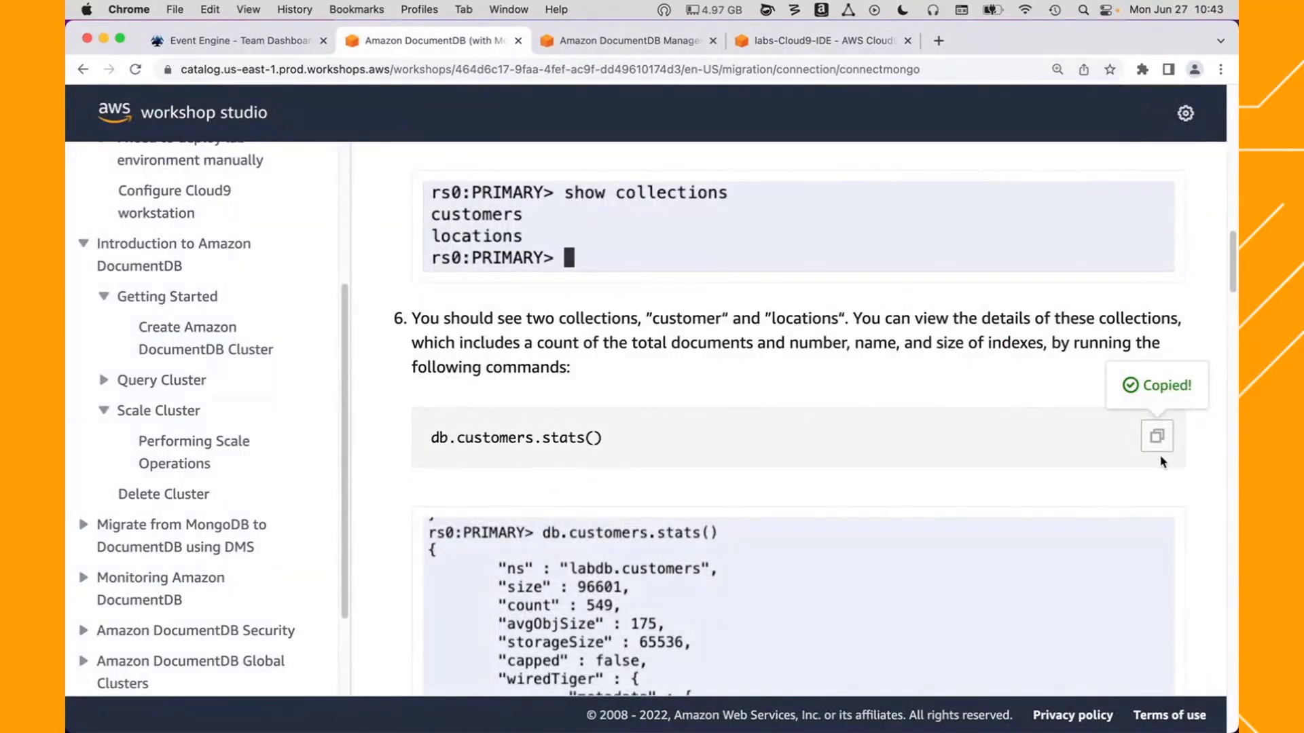
{"action": "left_click_drag", "start_coordinate": [1228, 250], "coordinate": [1234, 311]}
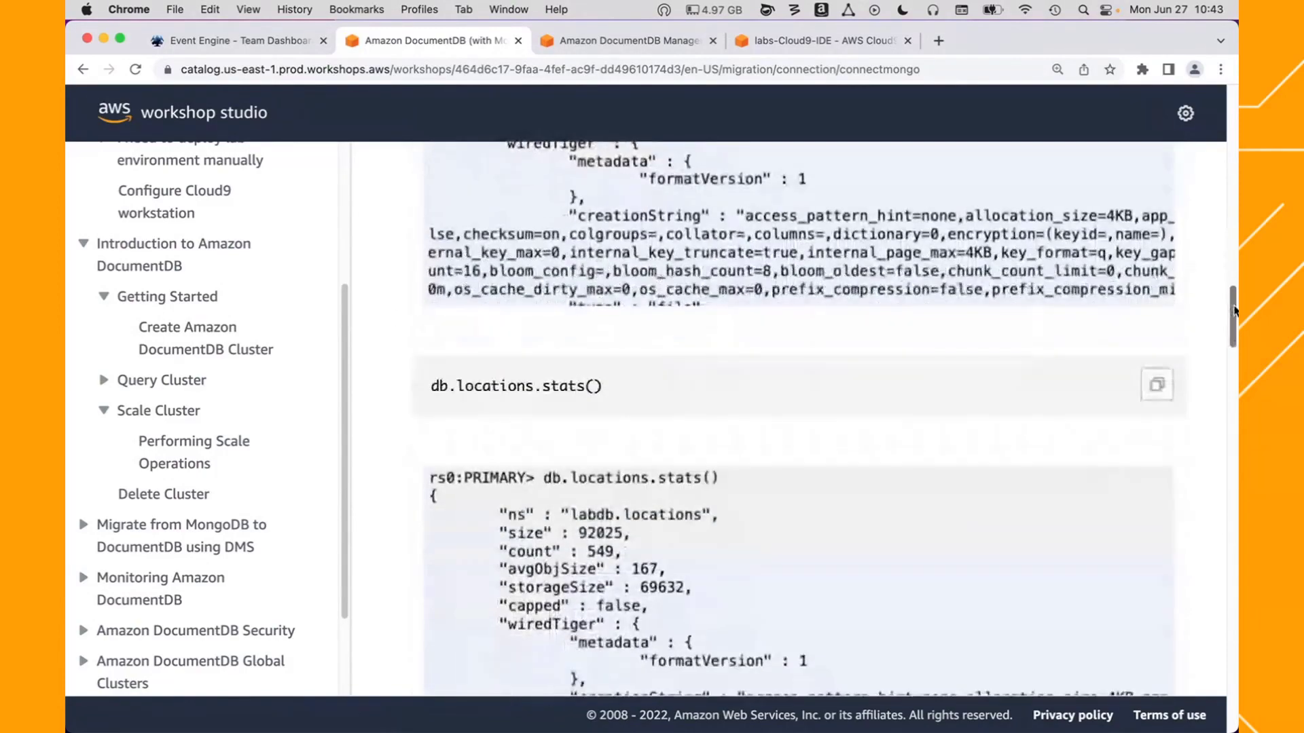
{"action": "left_click", "coordinate": [1157, 385]}
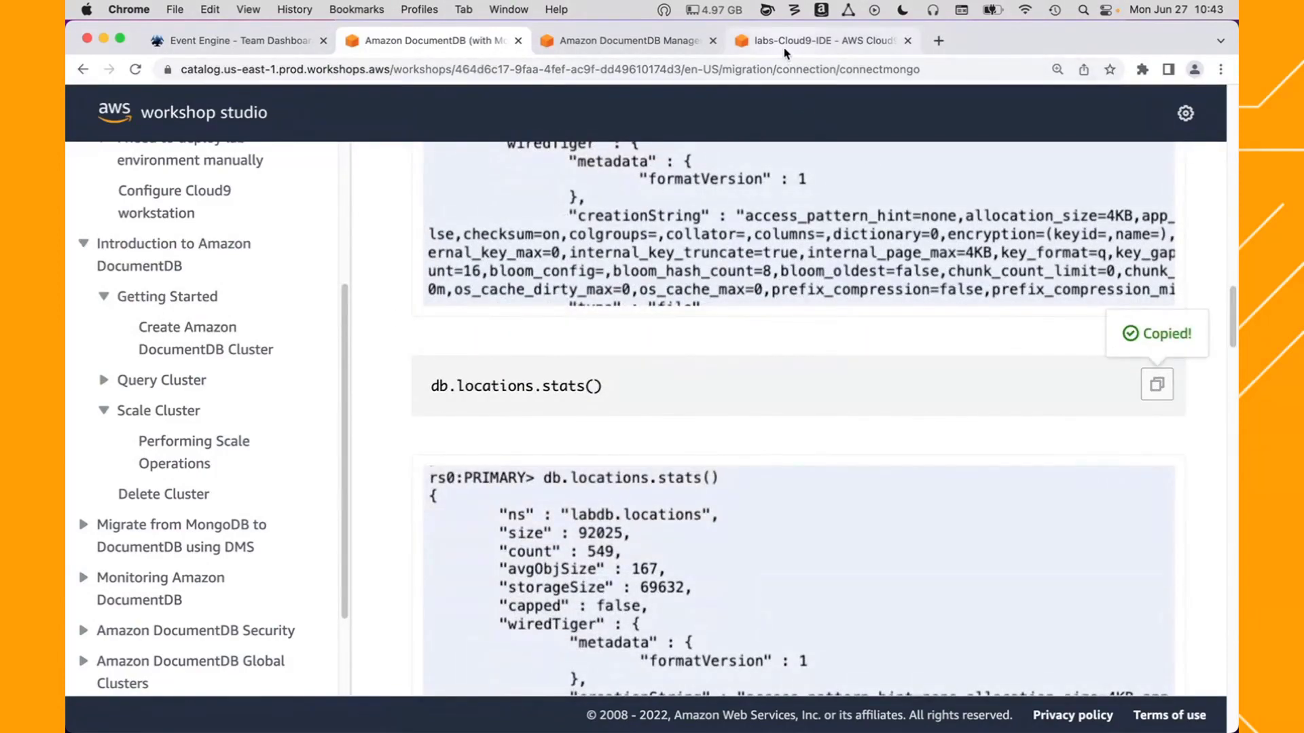
{"action": "left_click", "coordinate": [786, 42]}
{"action": "key", "text": "super+v"}
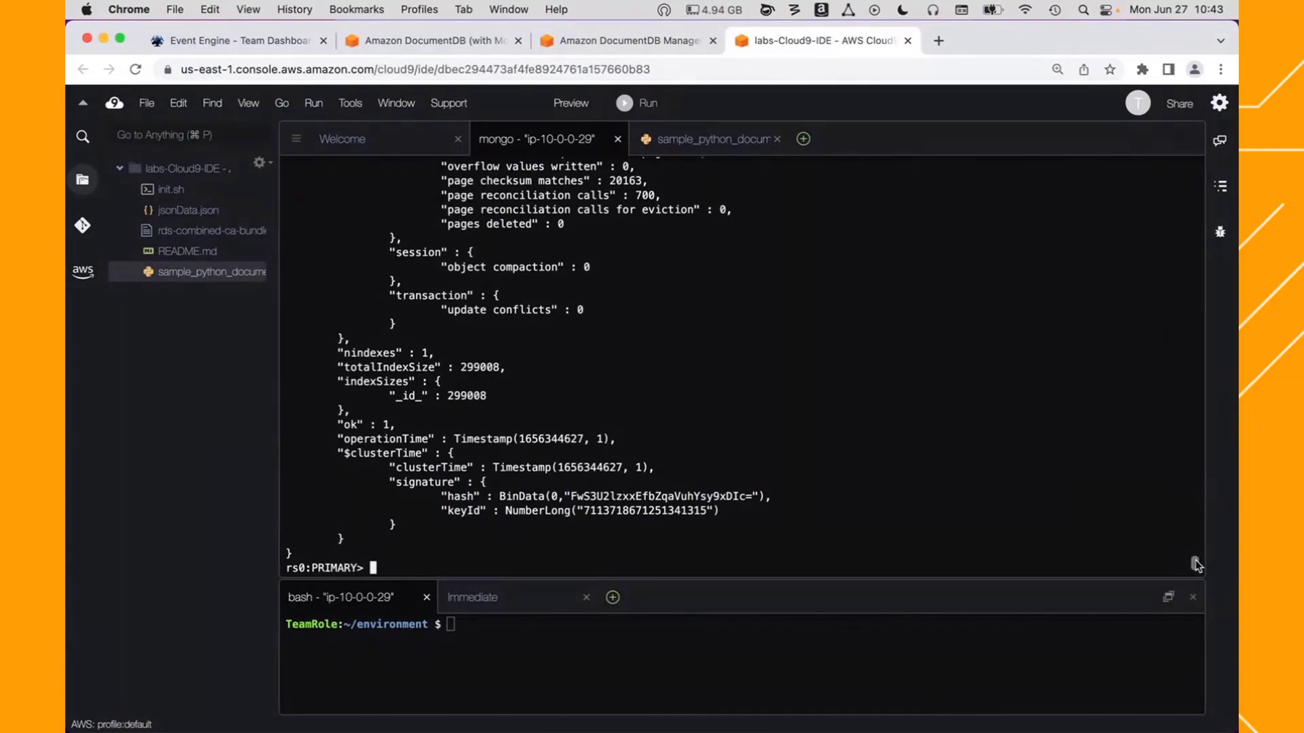
{"action": "scroll", "coordinate": [1197, 553], "scroll_direction": "up", "scroll_amount": 5}
{"action": "left_click_drag", "start_coordinate": [1197, 554], "coordinate": [1187, 479]}
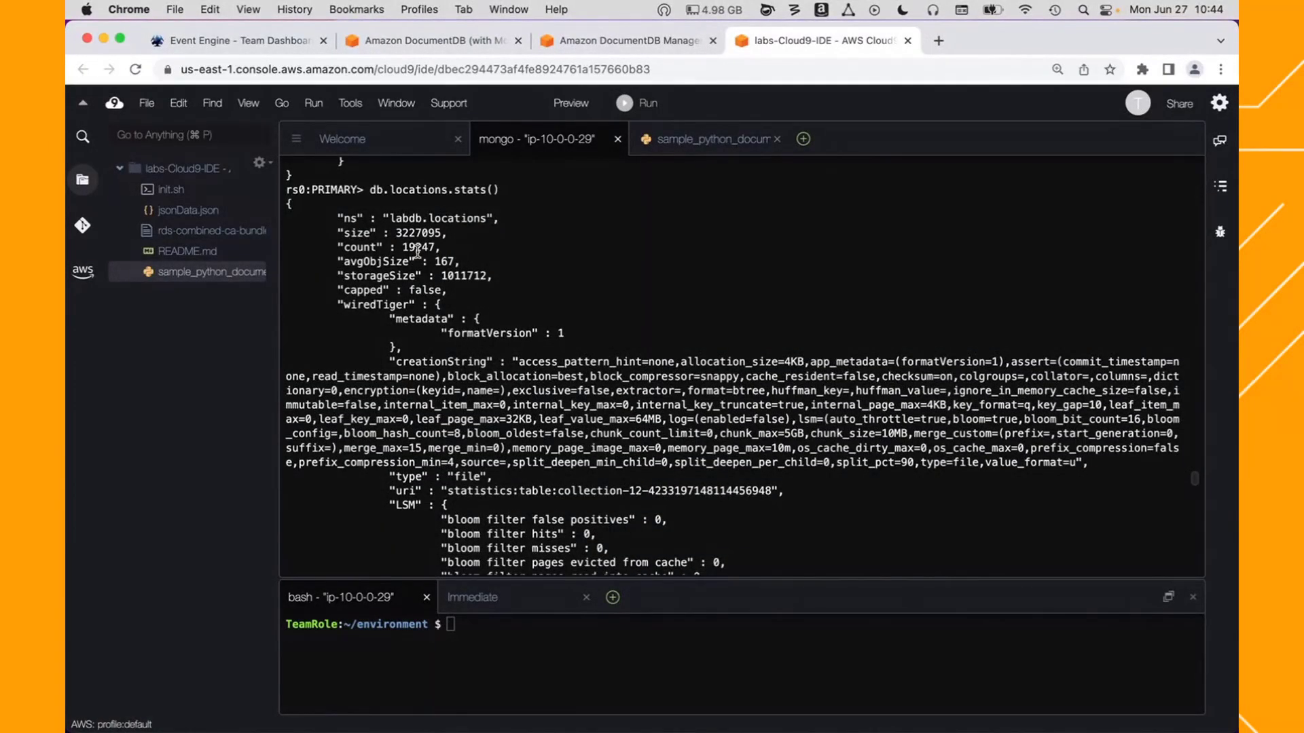
- View a sample document from each collection by running db.customers.findOne() and db.locations.findOne() in the mongo shell
{"action": "left_click", "coordinate": [440, 47]}
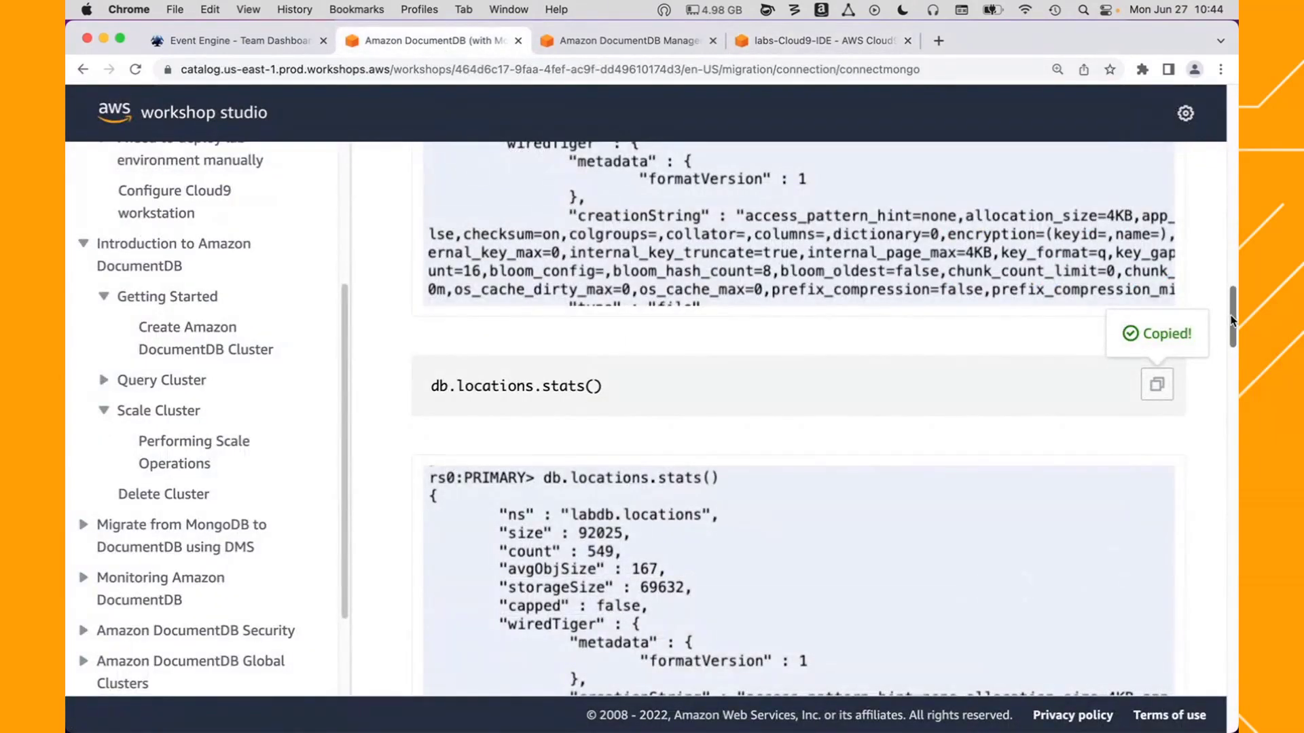
{"action": "left_click_drag", "start_coordinate": [1233, 320], "coordinate": [1235, 369]}
{"action": "left_click", "coordinate": [1155, 401]}
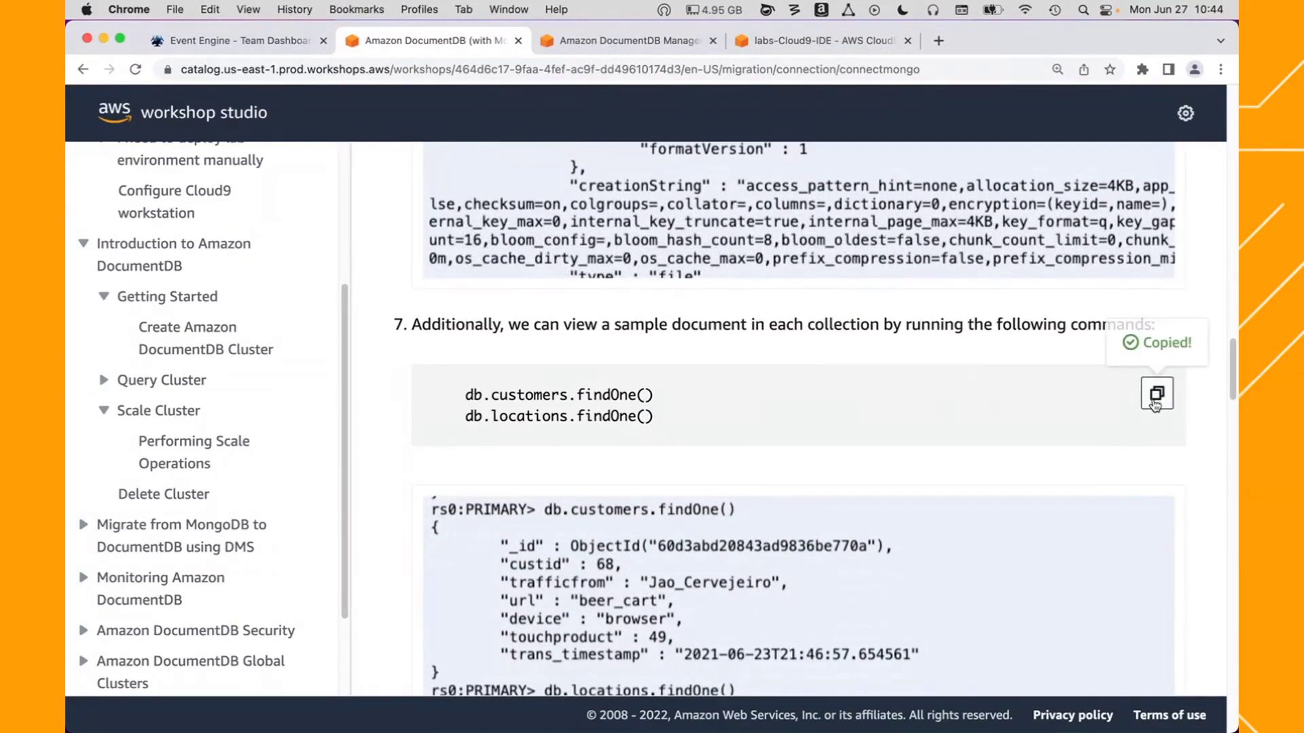
{"action": "left_click", "coordinate": [788, 42]}
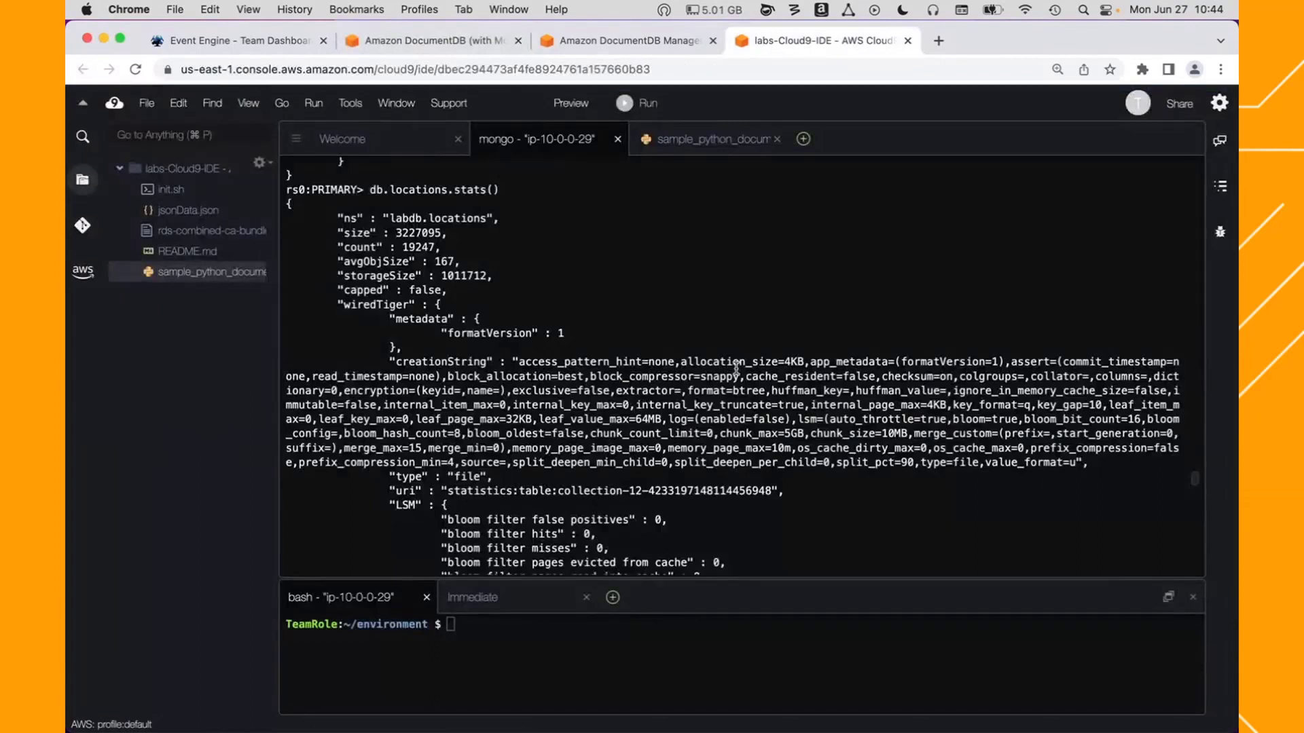
{"action": "key", "text": "super+v"}
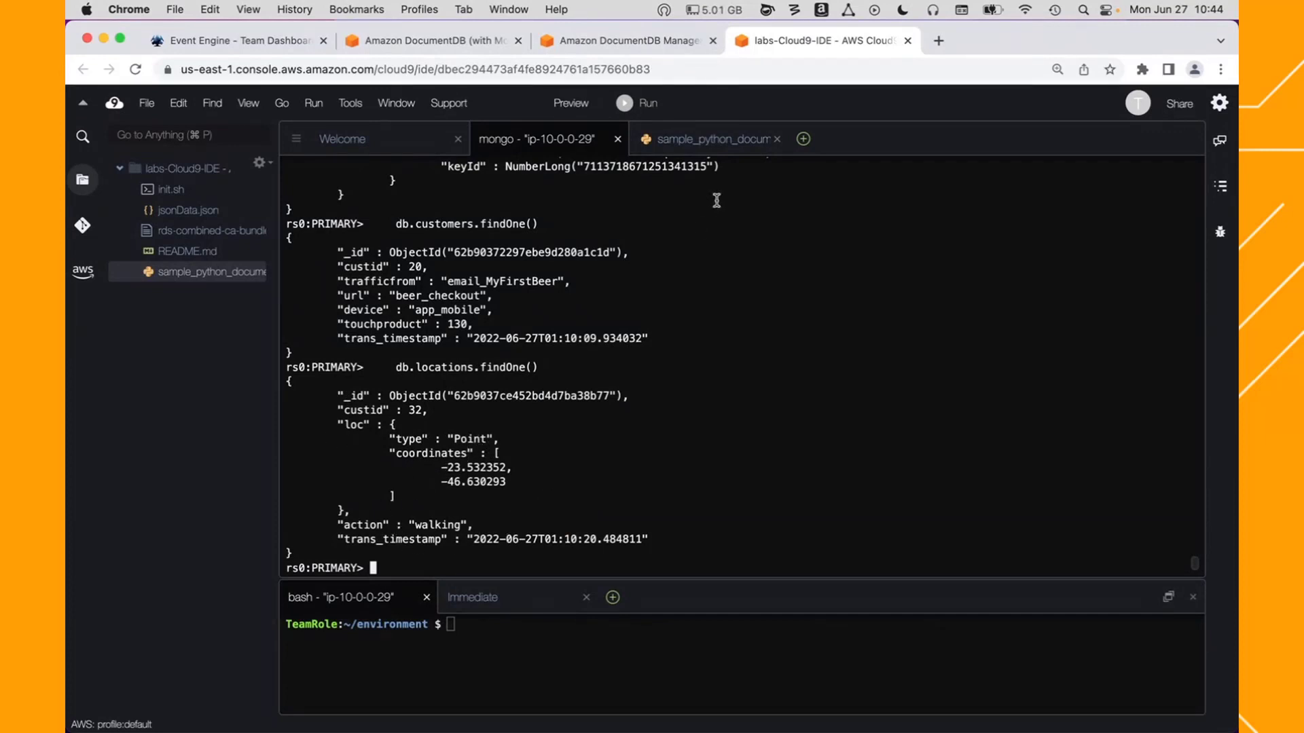
- Run workshop step 8's createIndex commands in the mongo shell for customers touchproduct, customers trafficfrom/url text and locations action/loc 2dsphere, and review their output
{"action": "left_click", "coordinate": [461, 41]}
{"action": "left_click_drag", "start_coordinate": [1233, 385], "coordinate": [1234, 461]}
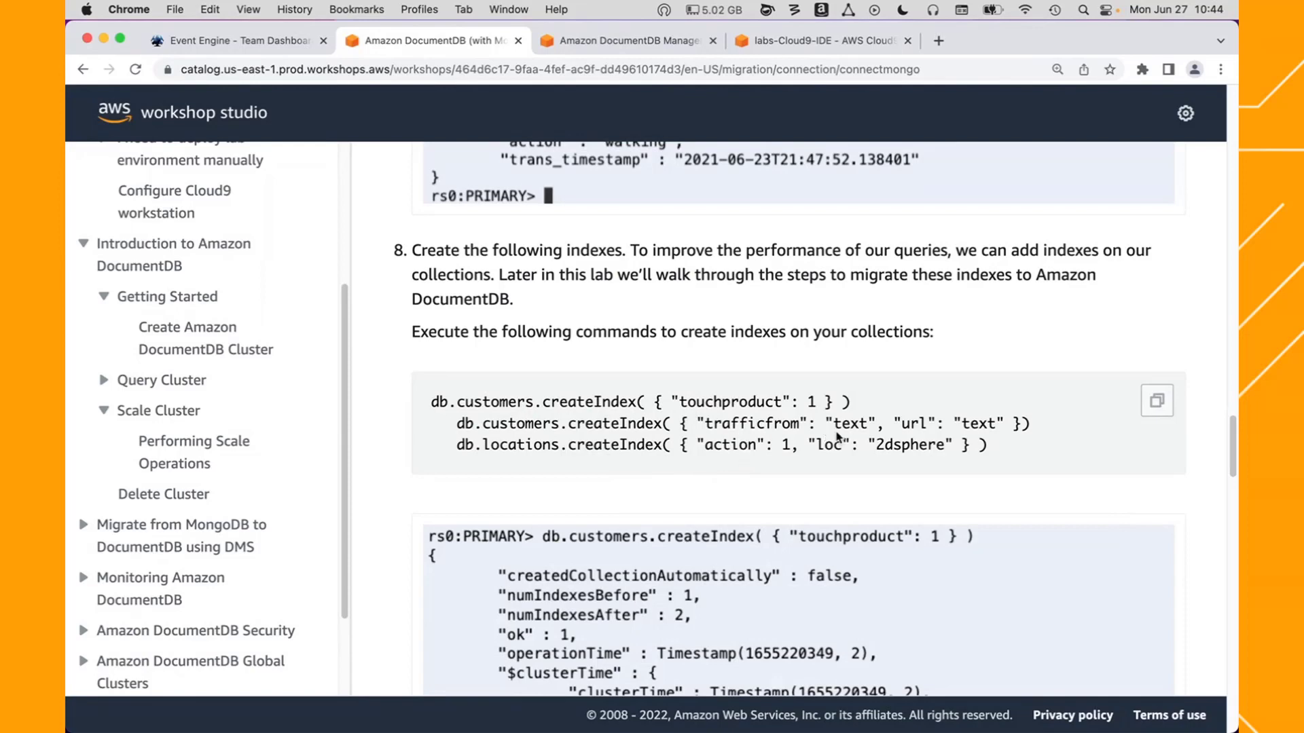
{"action": "double_click", "coordinate": [982, 425]}
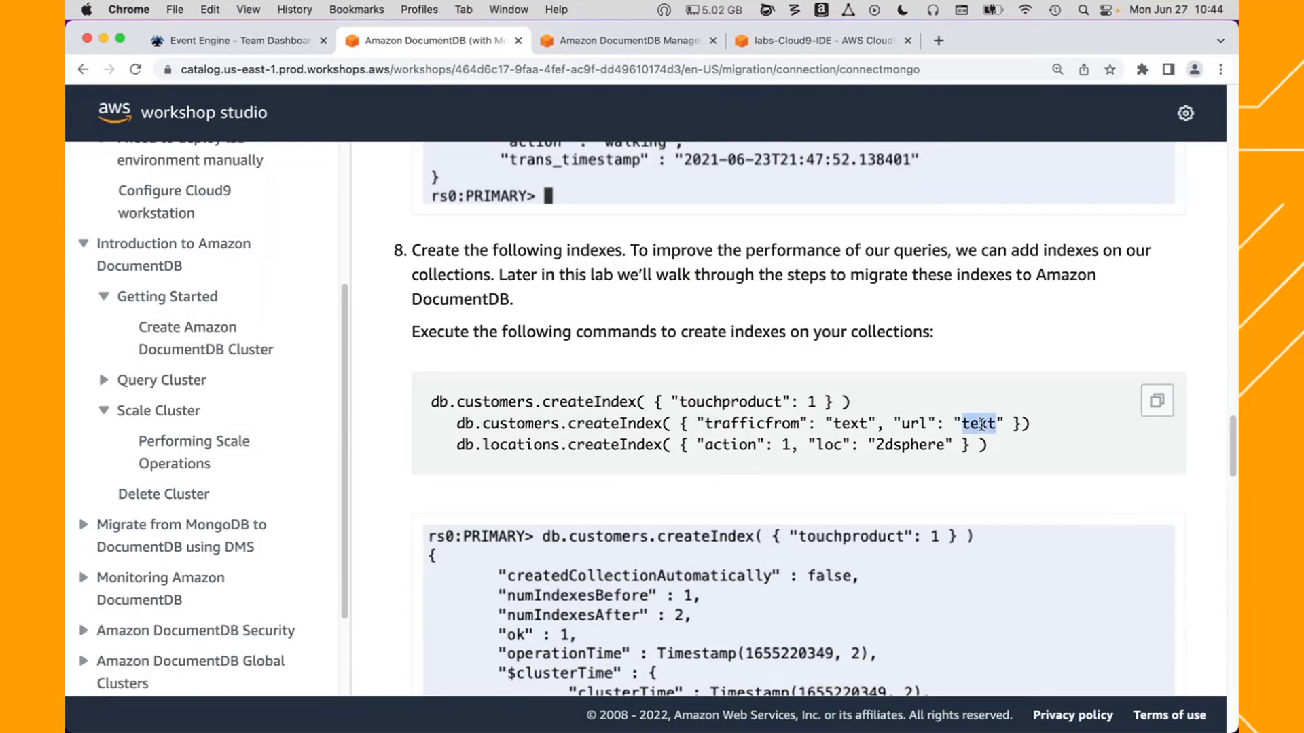
{"action": "double_click", "coordinate": [737, 424]}
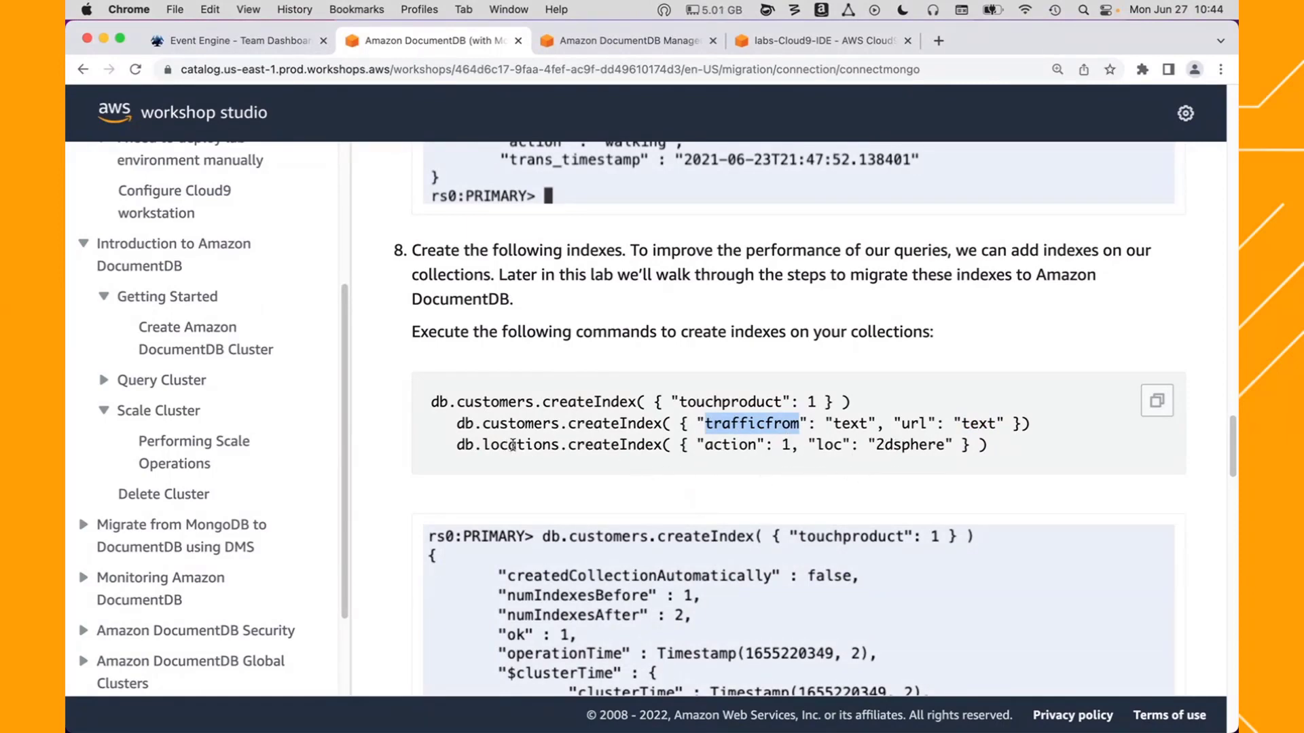
{"action": "left_click", "coordinate": [1158, 410]}
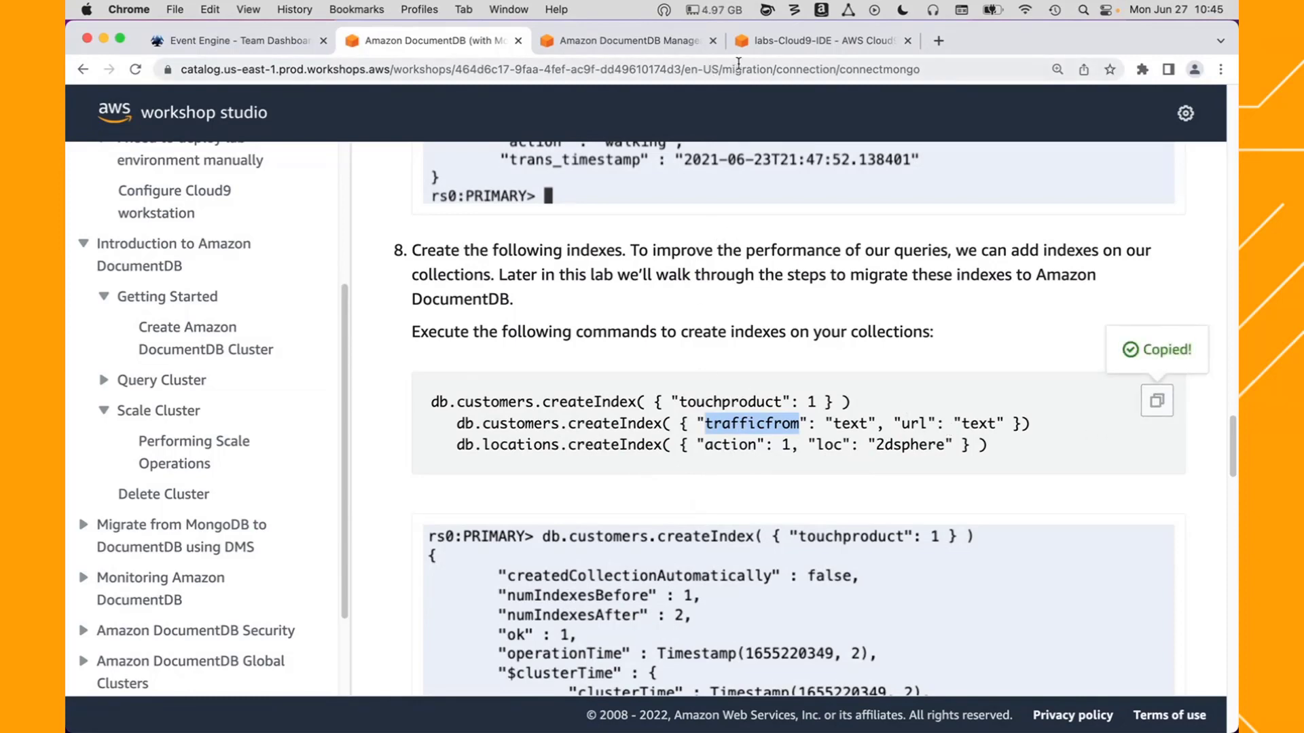
{"action": "left_click", "coordinate": [795, 46]}
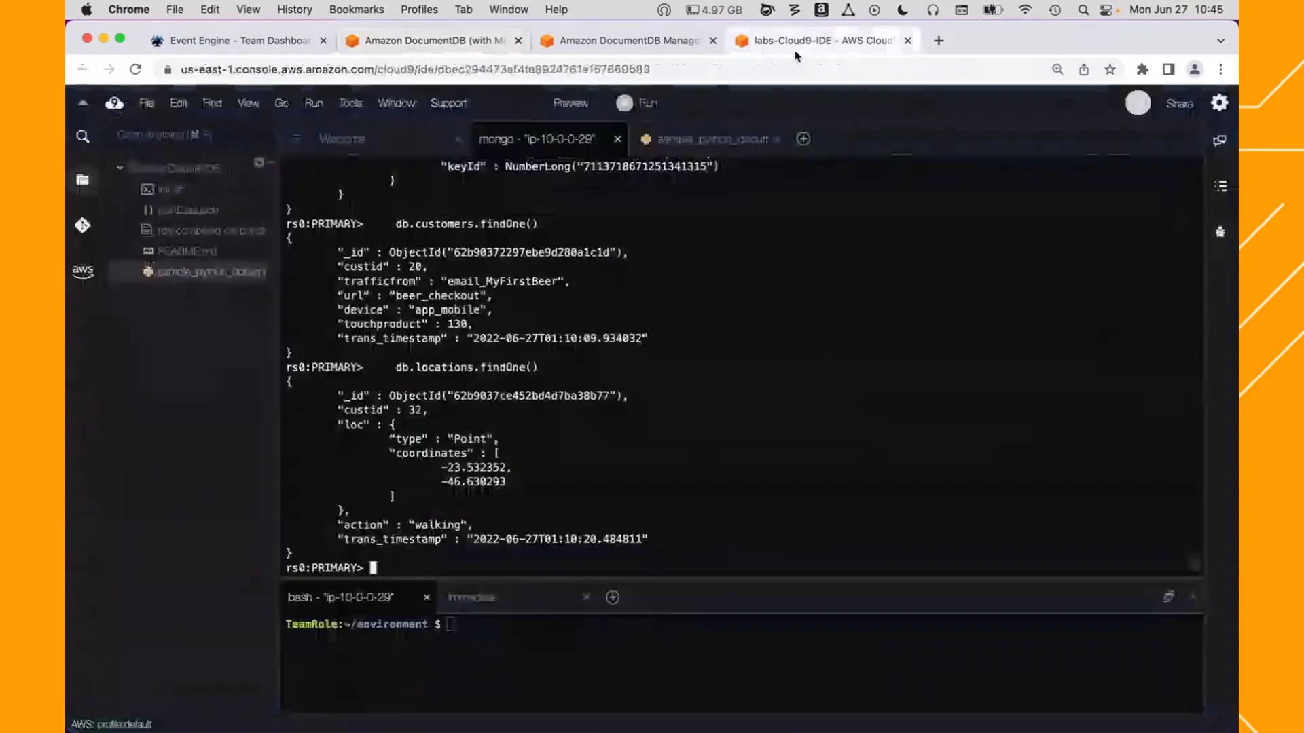
{"action": "key", "text": "super+v"}
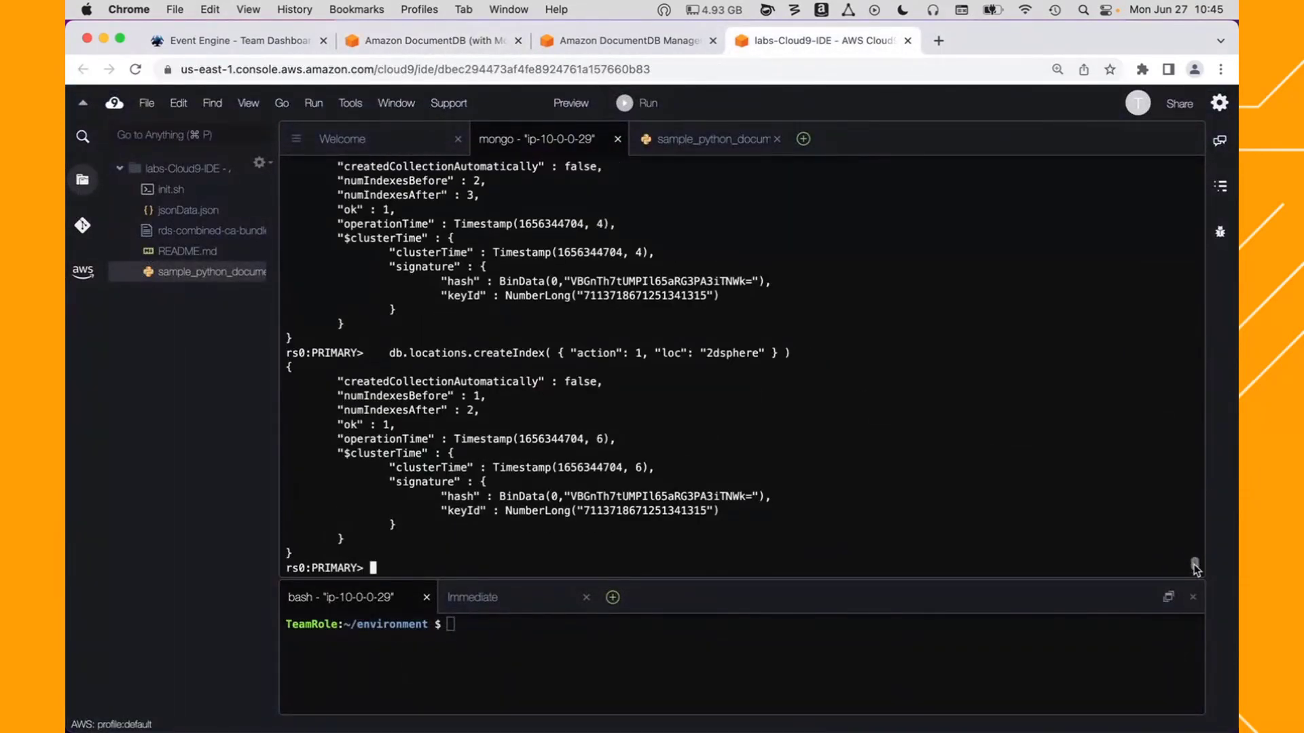
{"action": "left_click_drag", "start_coordinate": [1196, 567], "coordinate": [1195, 561]}
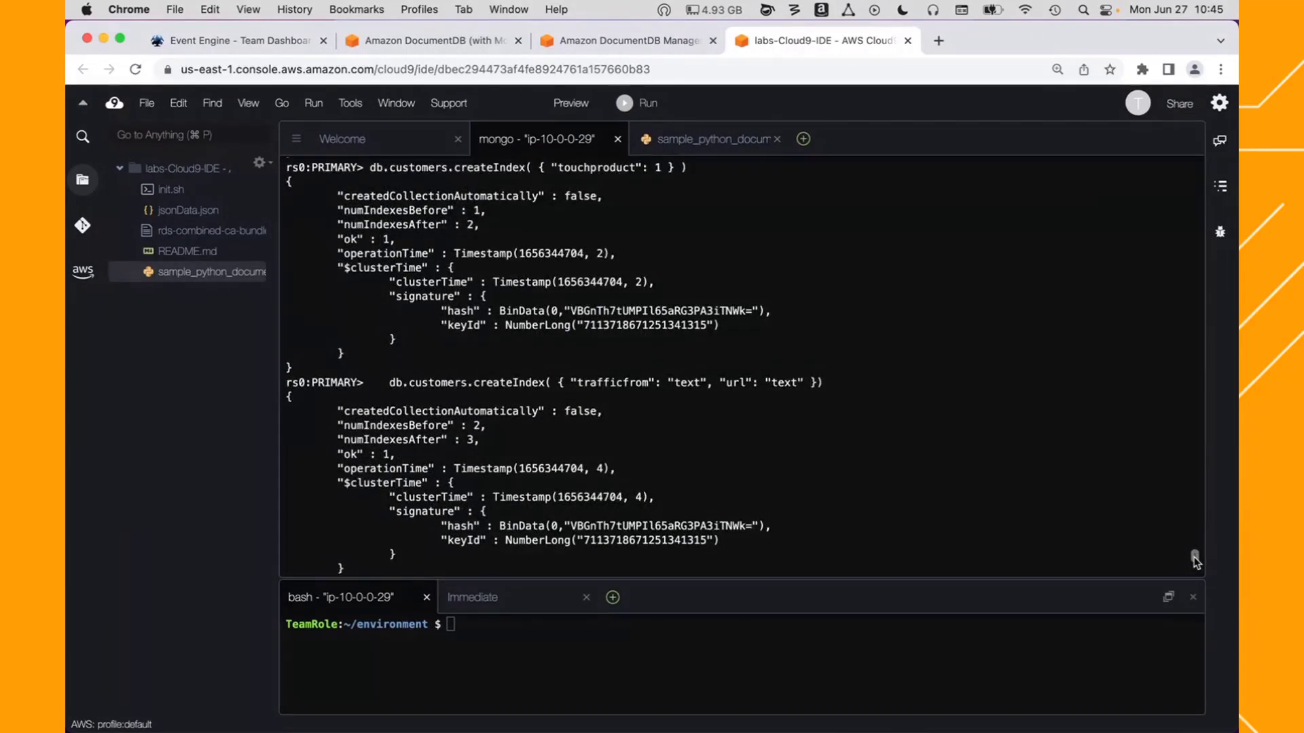
{"action": "left_click_drag", "start_coordinate": [1195, 561], "coordinate": [1195, 571]}
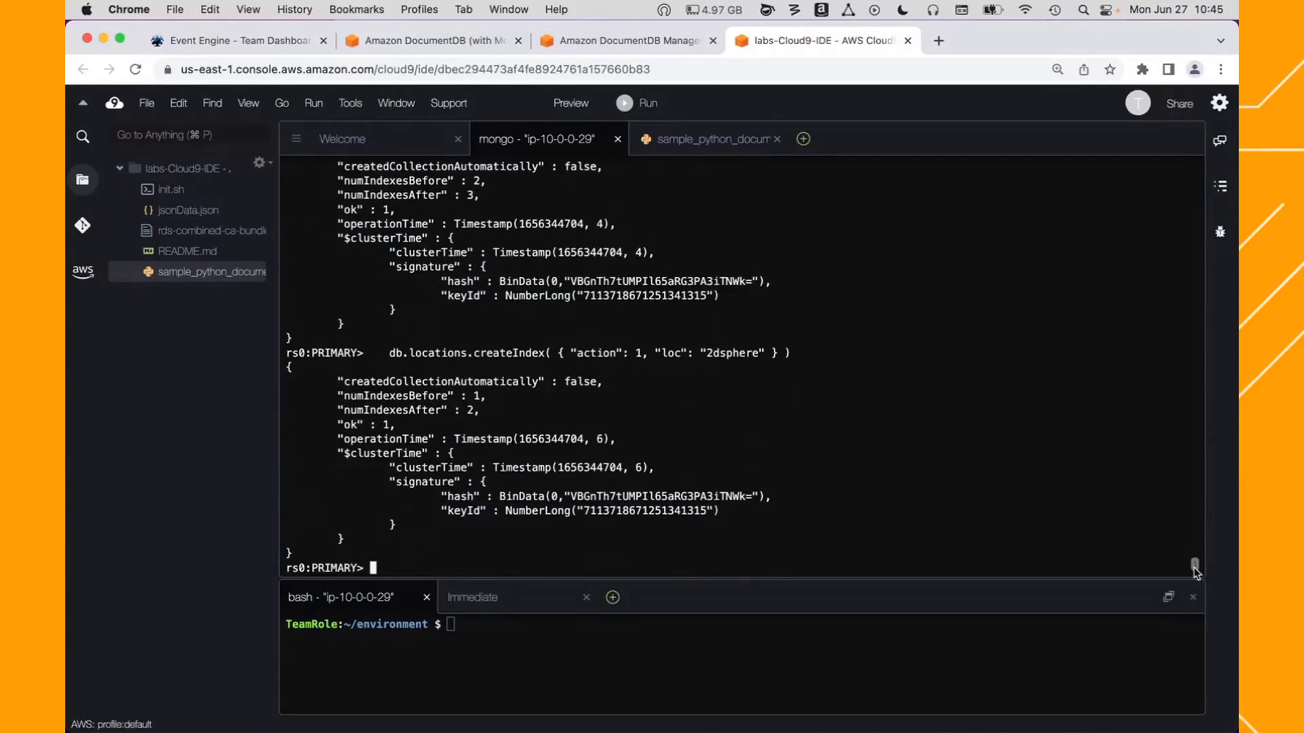
- Copy the step 9 query db.customers.find( { touchproduct: { $gt: 100, $lt:150 } } ) from the workshop and run it in the mongo shell
{"action": "left_click", "coordinate": [618, 43]}
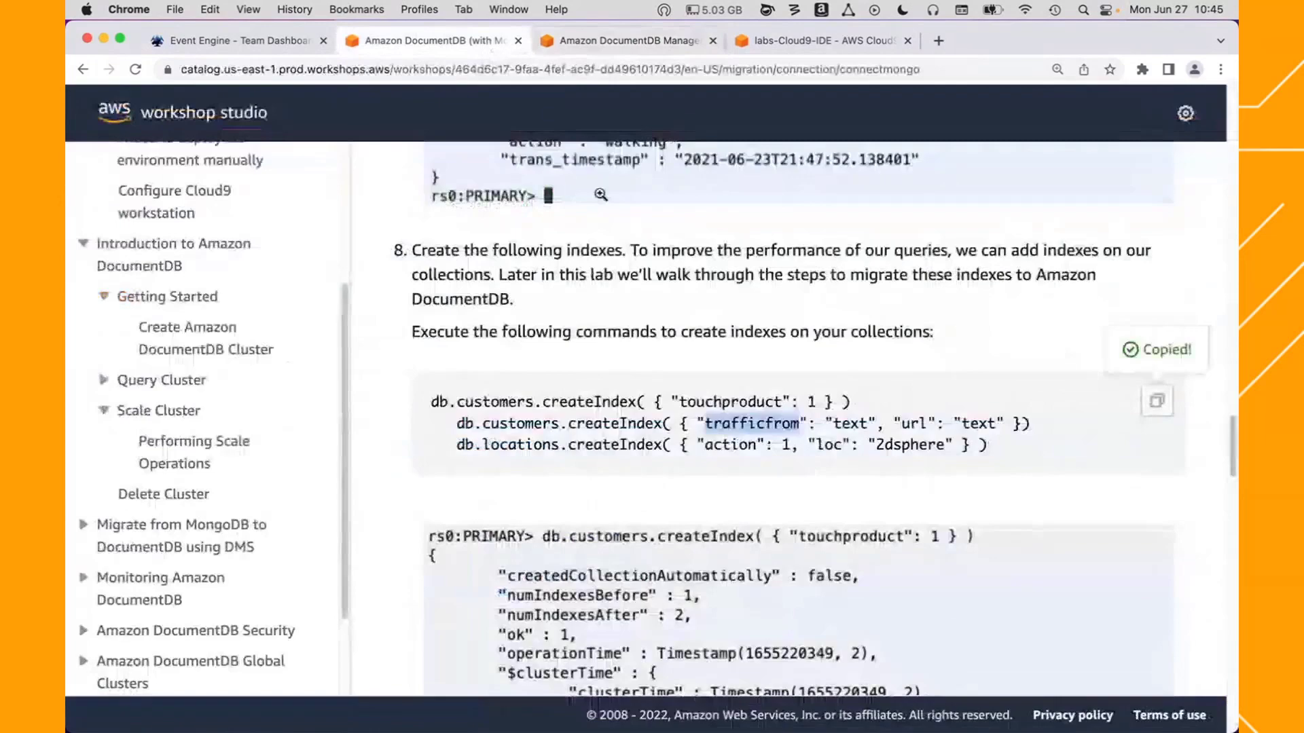
{"action": "left_click", "coordinate": [428, 41]}
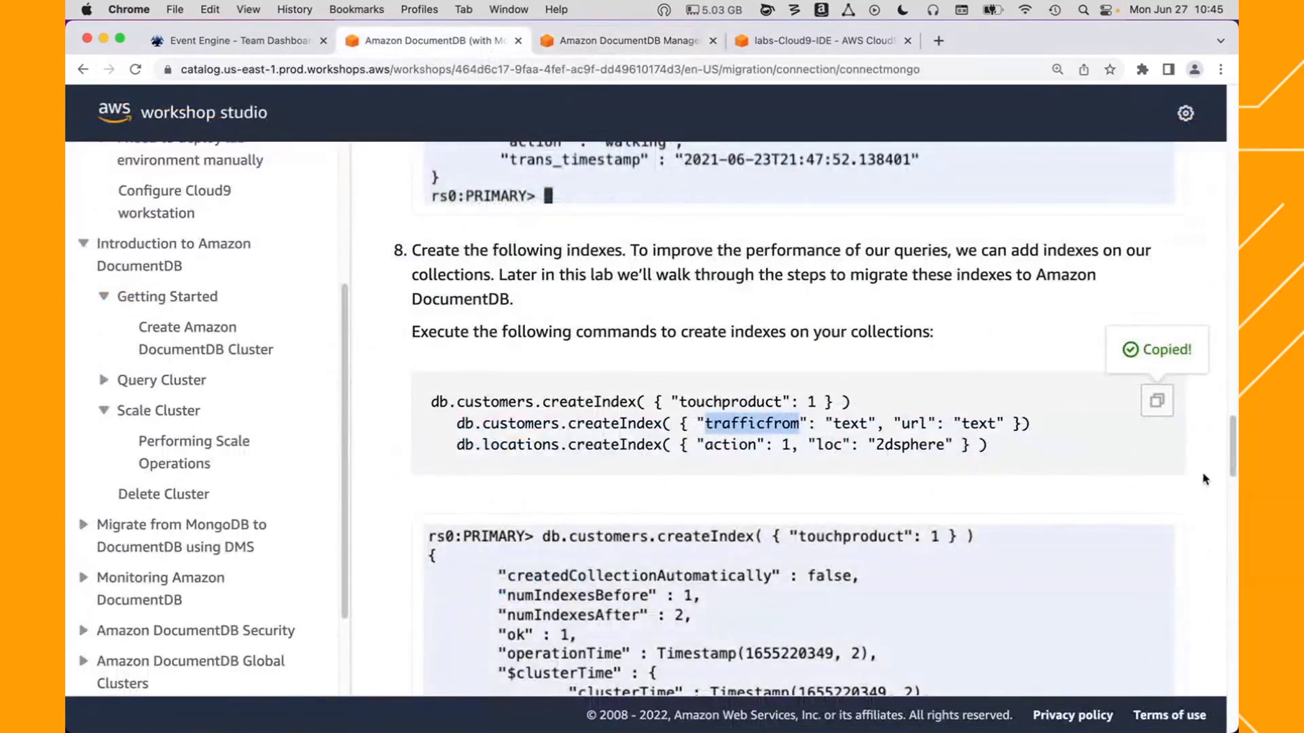
{"action": "left_click_drag", "start_coordinate": [1229, 462], "coordinate": [1230, 578]}
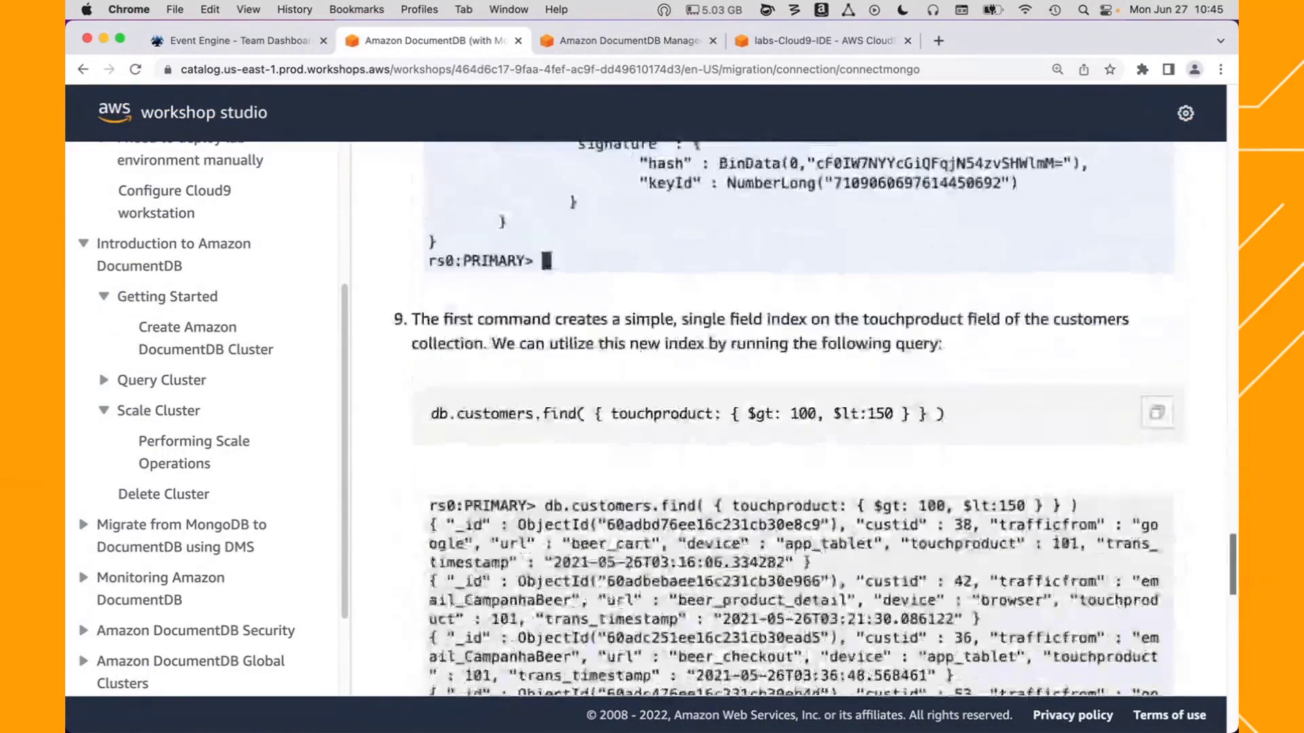
{"action": "scroll", "coordinate": [1216, 563], "scroll_direction": "down", "scroll_amount": 1}
{"action": "left_click", "coordinate": [1157, 380]}
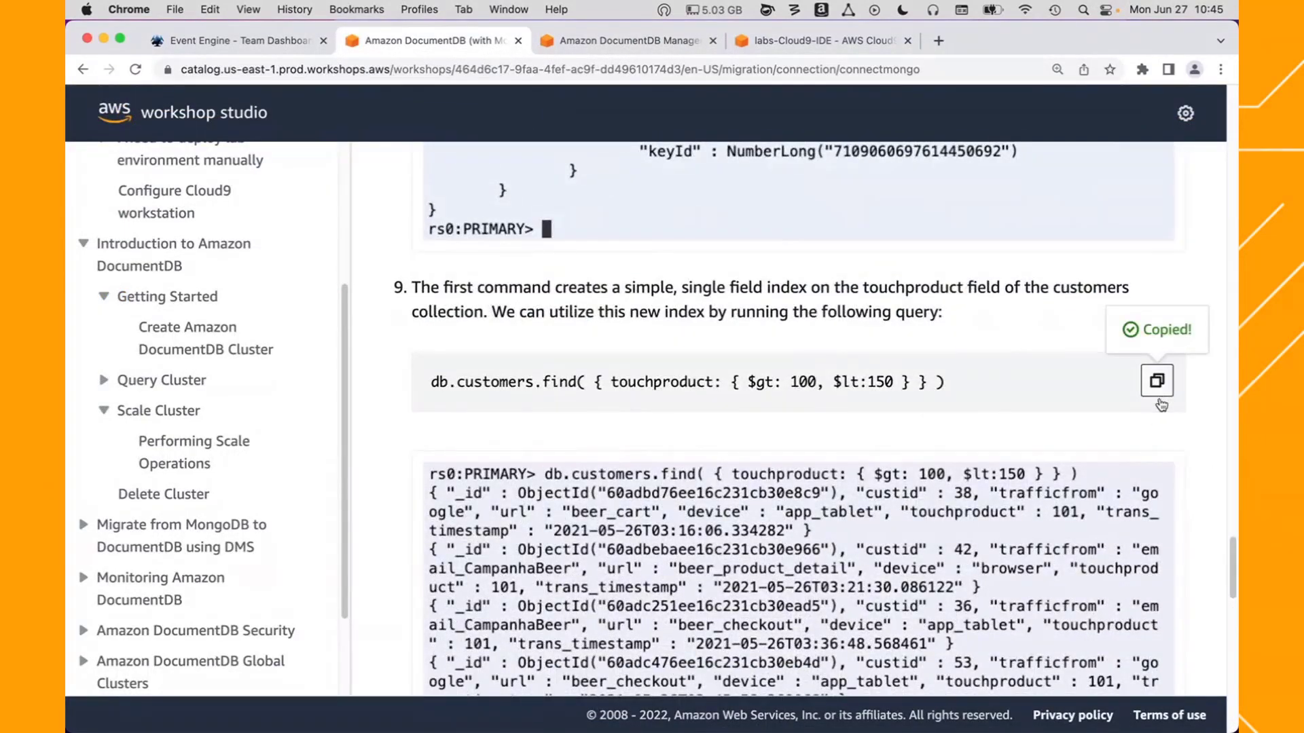
{"action": "left_click", "coordinate": [816, 46]}
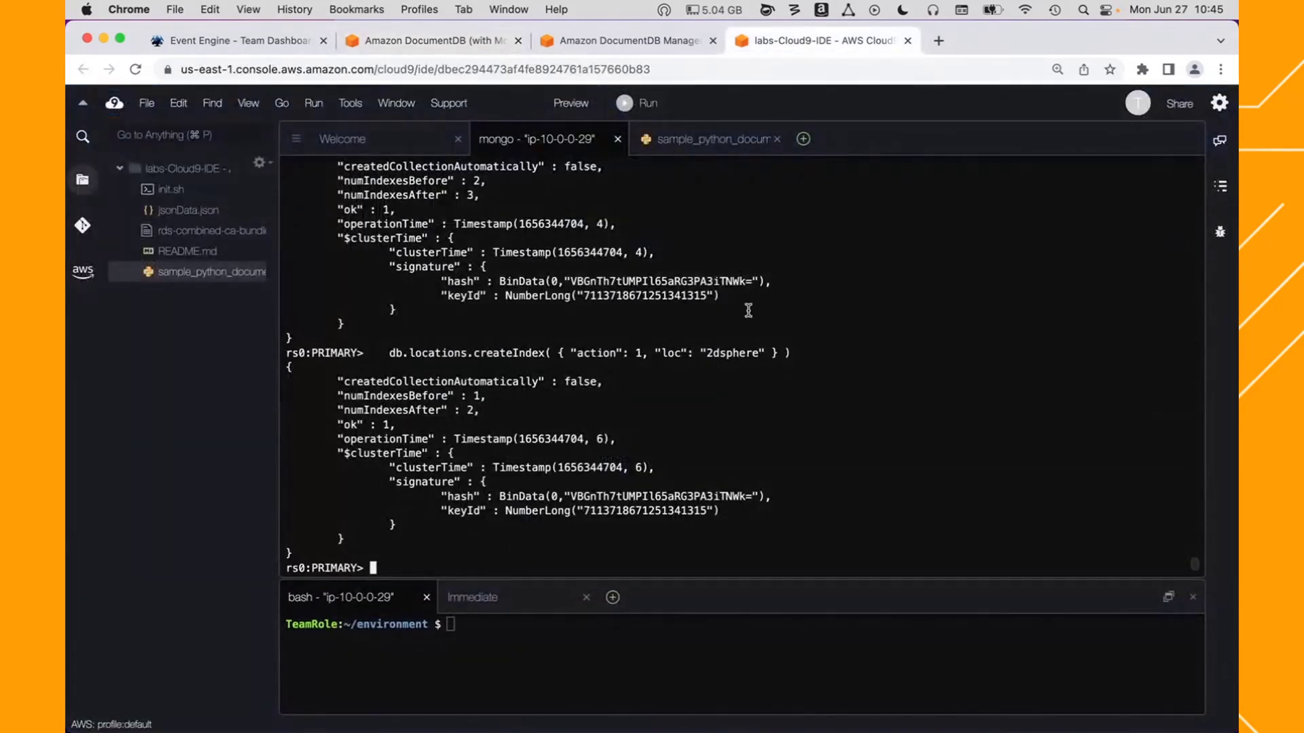
{"action": "key", "text": "super+v"}
{"action": "key", "text": "Return"}
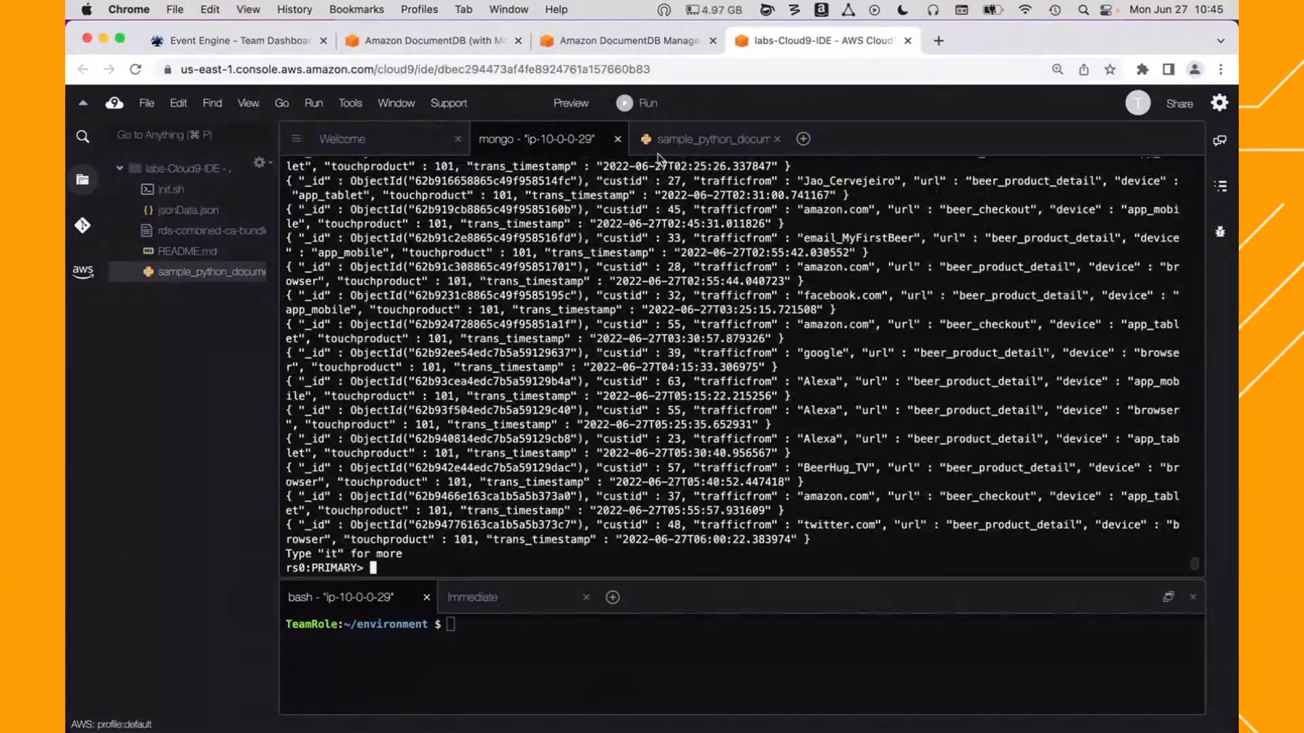
- Copy the step 10 text search for "amazon" on the customers collection from the workshop and run it in the mongo shell
{"action": "left_click", "coordinate": [620, 46]}
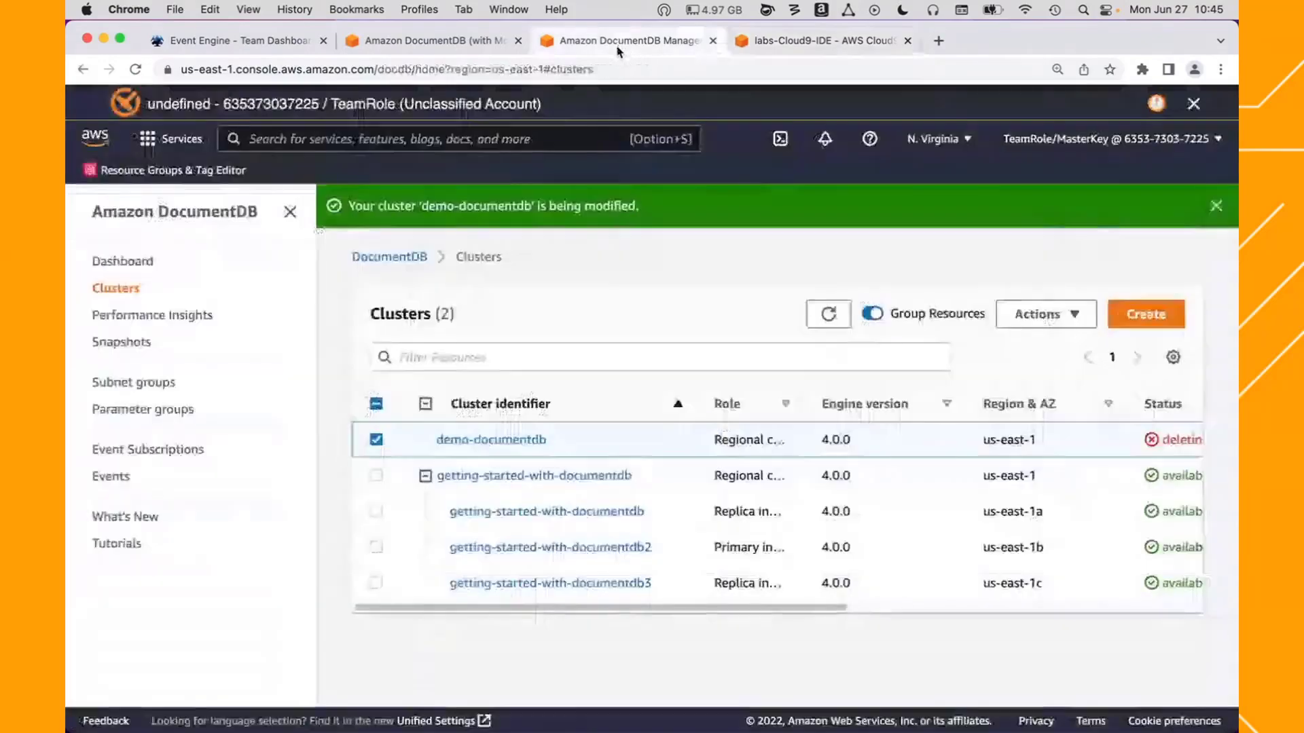
{"action": "left_click", "coordinate": [462, 42]}
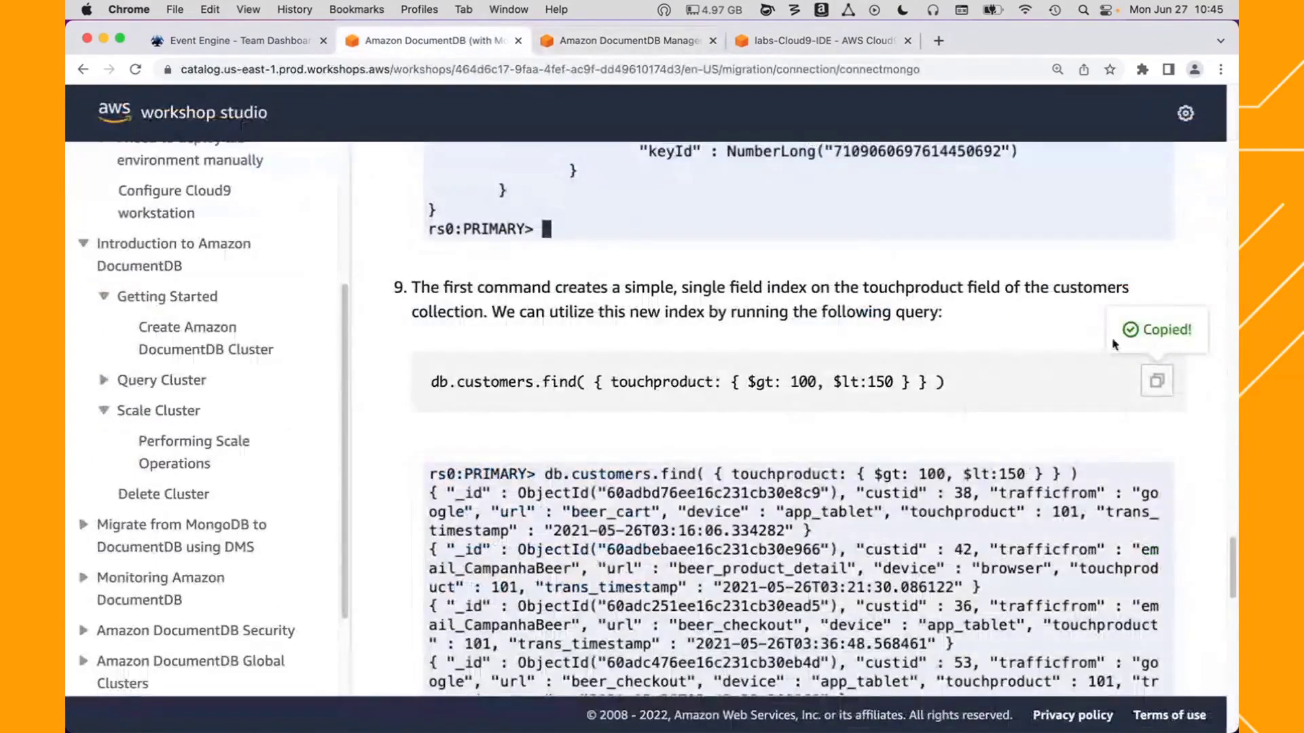
{"action": "scroll", "coordinate": [1148, 552], "scroll_direction": "down", "scroll_amount": 7}
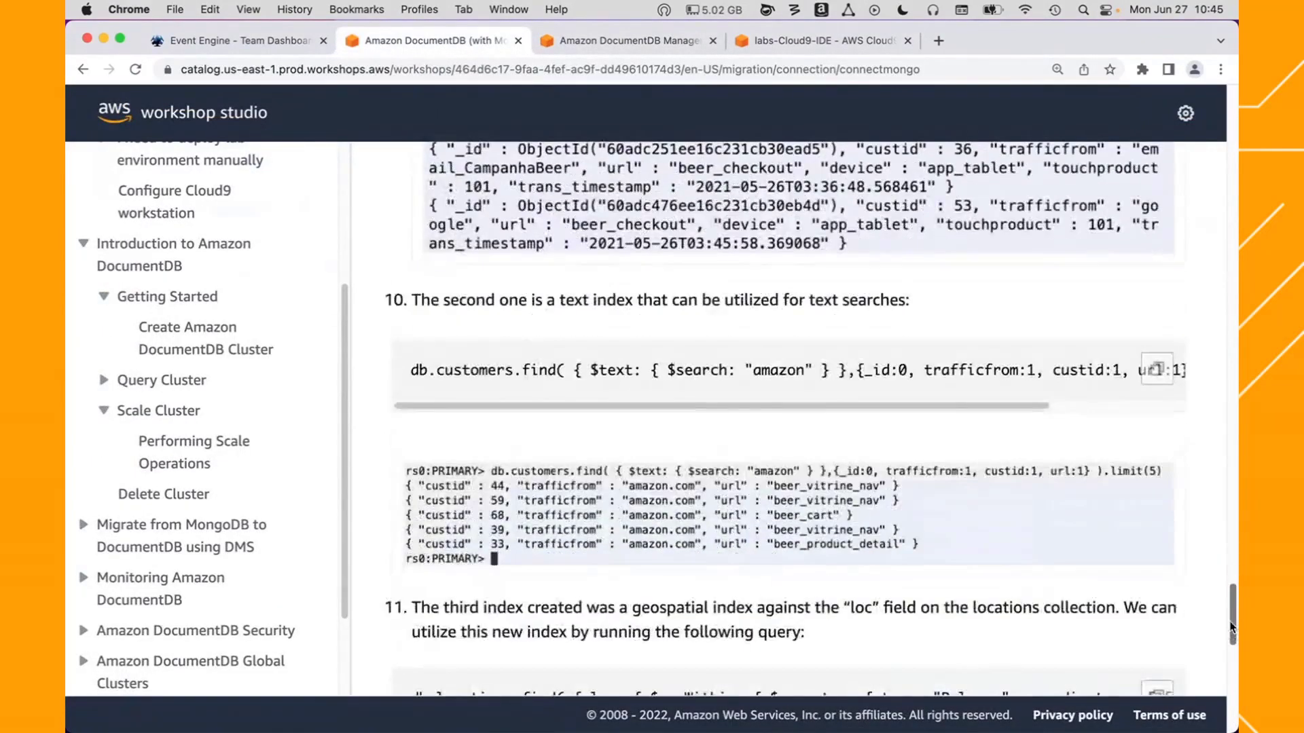
{"action": "left_click", "coordinate": [1156, 369]}
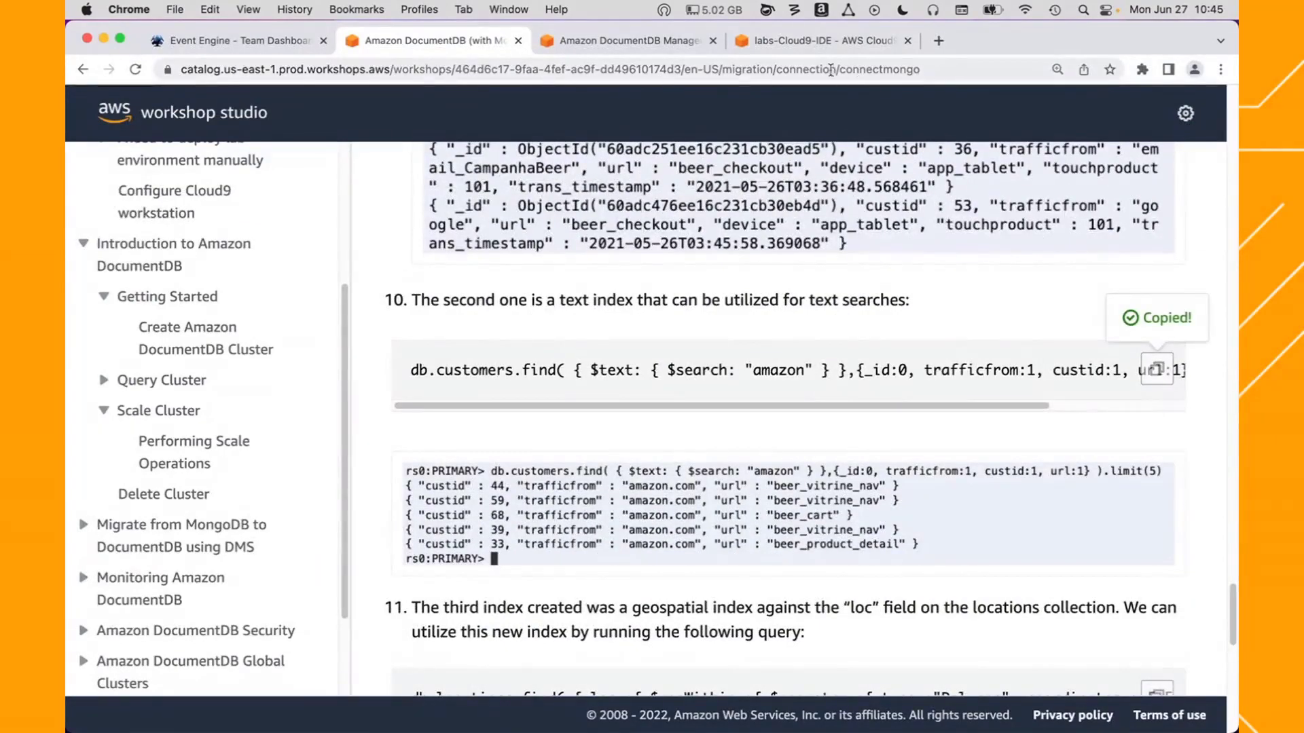
{"action": "left_click", "coordinate": [822, 44]}
{"action": "key", "text": "super+v"}
{"action": "key", "text": "Return"}
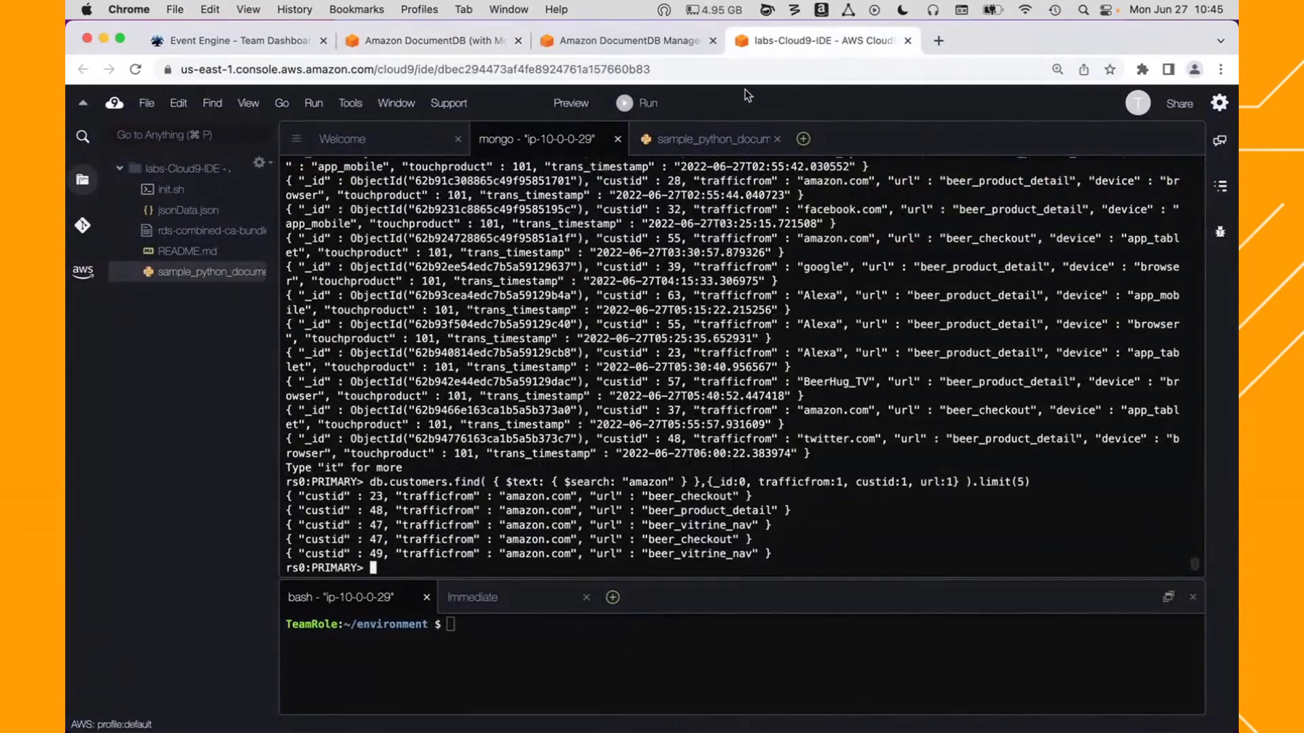
- Copy the step 11 $geoWithin polygon query on the locations collection from the workshop and run it in the mongo shell
{"action": "left_click", "coordinate": [467, 42]}
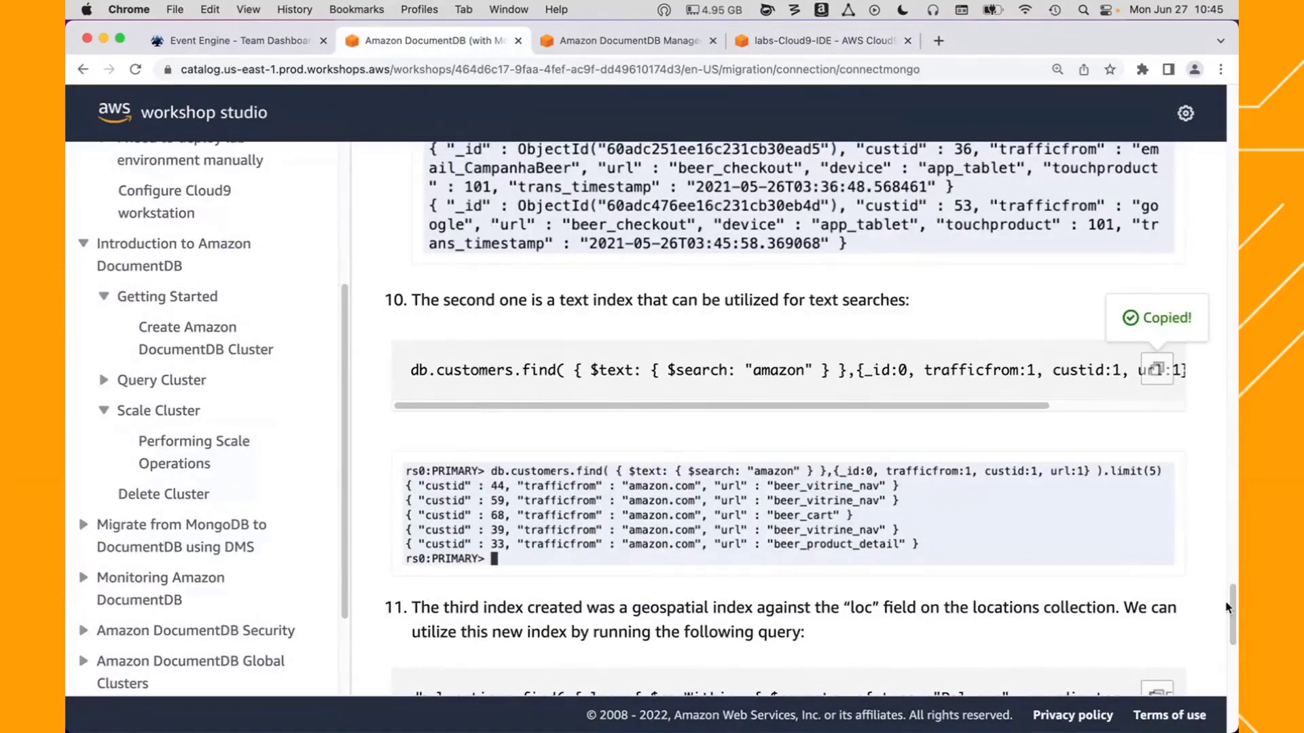
{"action": "left_click_drag", "start_coordinate": [1232, 613], "coordinate": [1232, 642]}
{"action": "left_click", "coordinate": [1157, 407]}
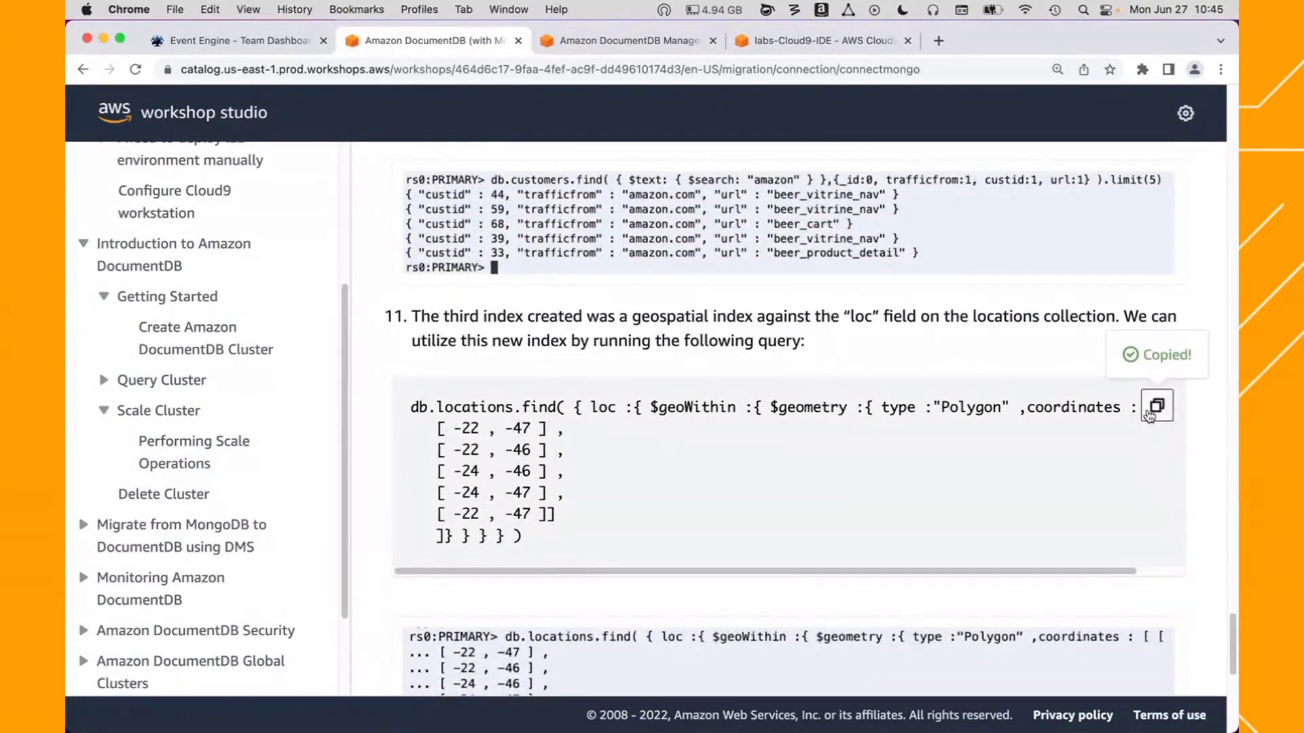
{"action": "left_click", "coordinate": [815, 42]}
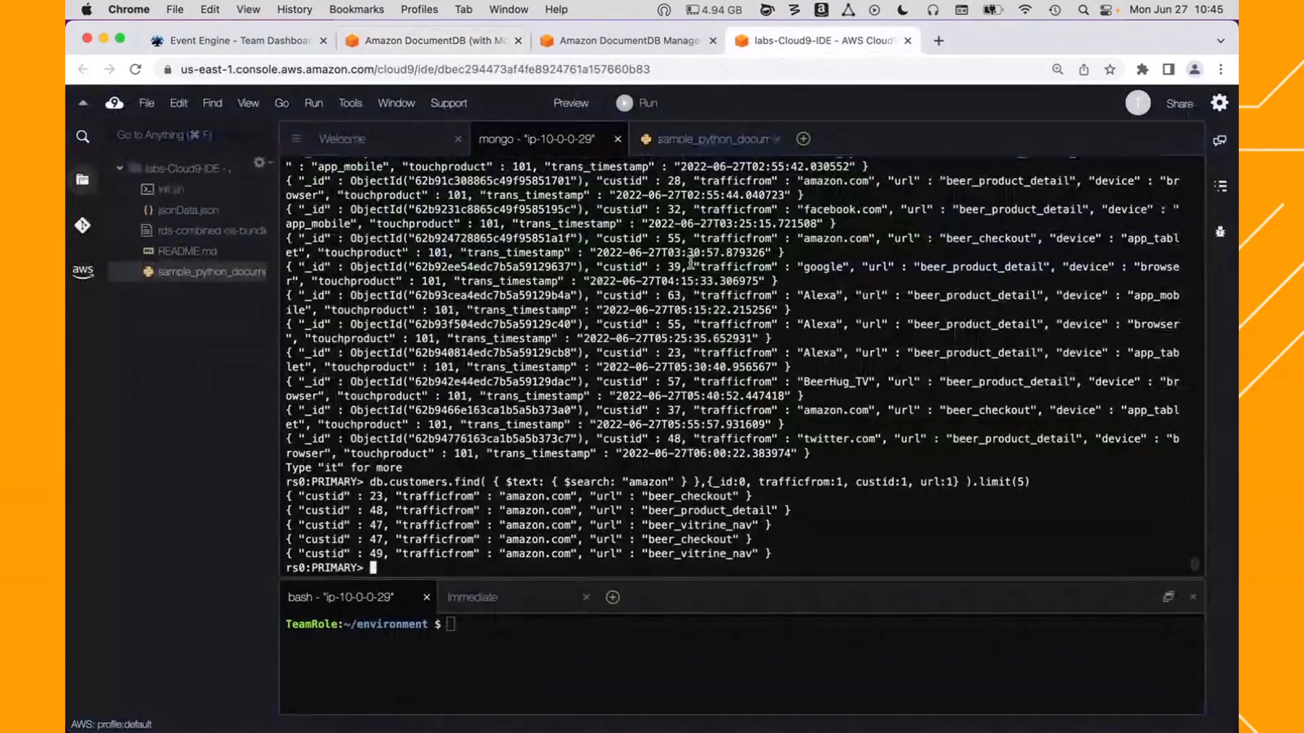
{"action": "left_click", "coordinate": [691, 263]}
{"action": "key", "text": "super+v"}
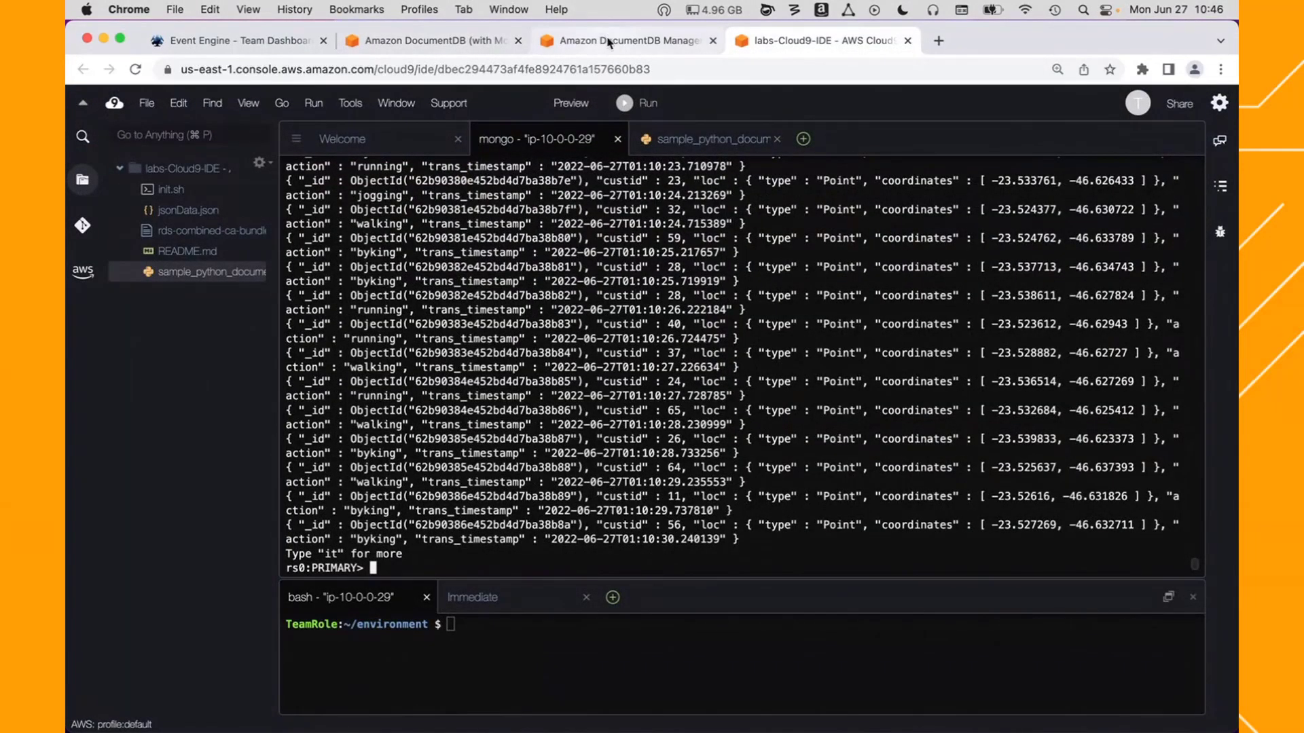
- Go to the end of the source MongoDB instructions and advance to the workshop page on connecting to the DocumentDB cluster from Cloud9
{"action": "left_click", "coordinate": [421, 41]}
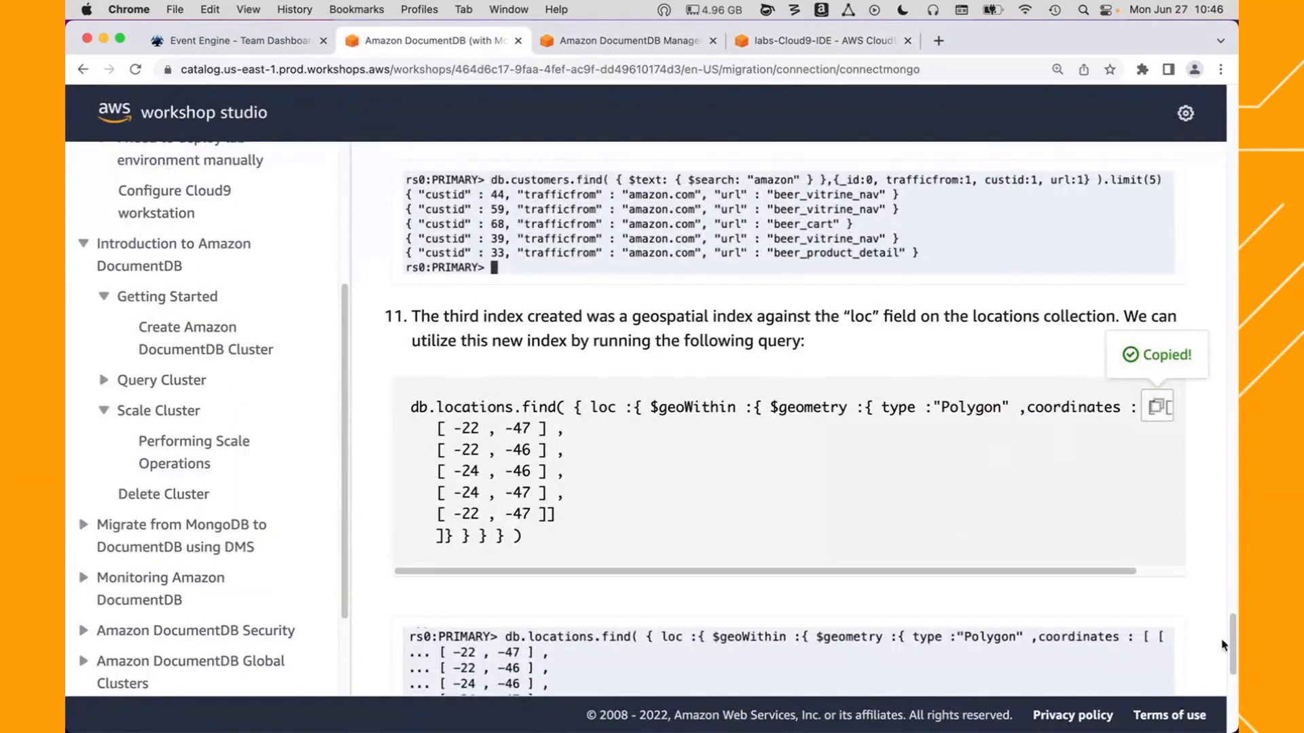
{"action": "left_click_drag", "start_coordinate": [1232, 638], "coordinate": [1234, 697]}
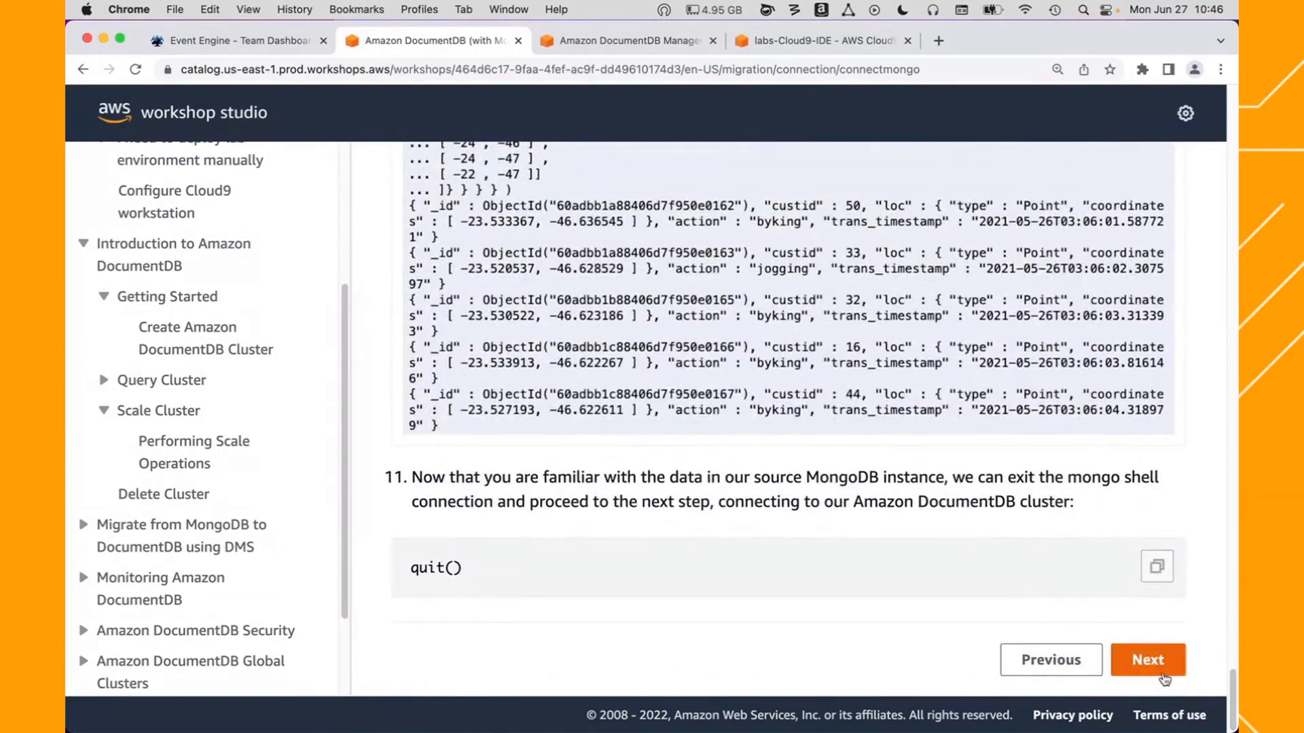
{"action": "left_click", "coordinate": [1147, 675]}
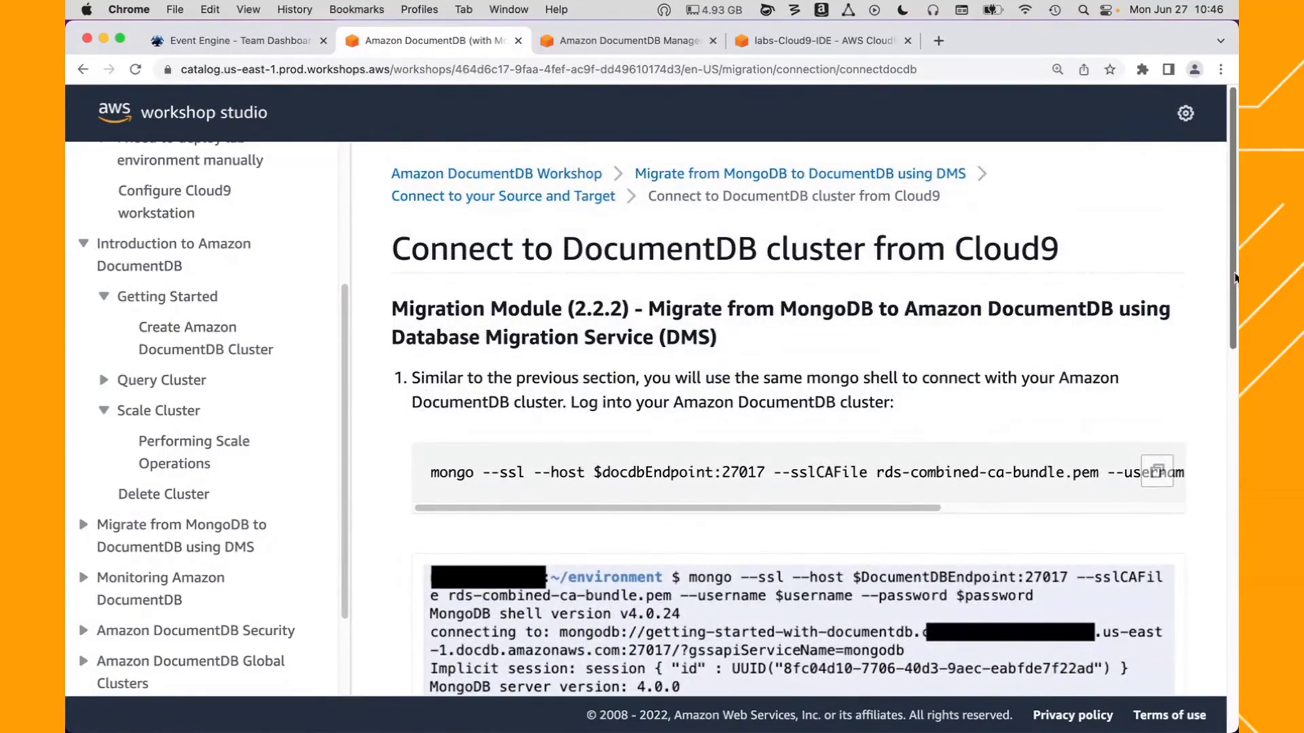
- Copy the DocumentDB login command from workshop step 1, exit the current mongo shell and run the command in the Cloud9 terminal
{"action": "scroll", "coordinate": [1234, 277], "scroll_direction": "down", "scroll_amount": 2}
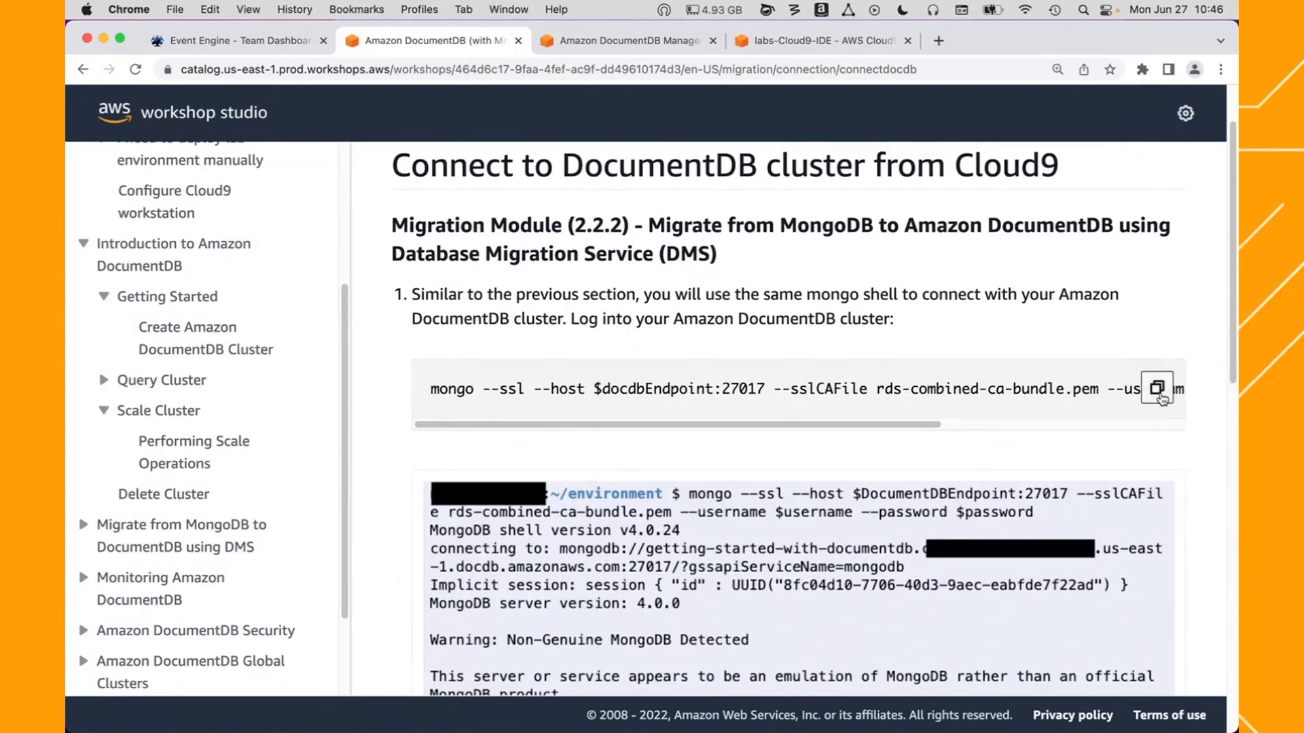
{"action": "left_click", "coordinate": [1158, 391]}
{"action": "left_click", "coordinate": [783, 42]}
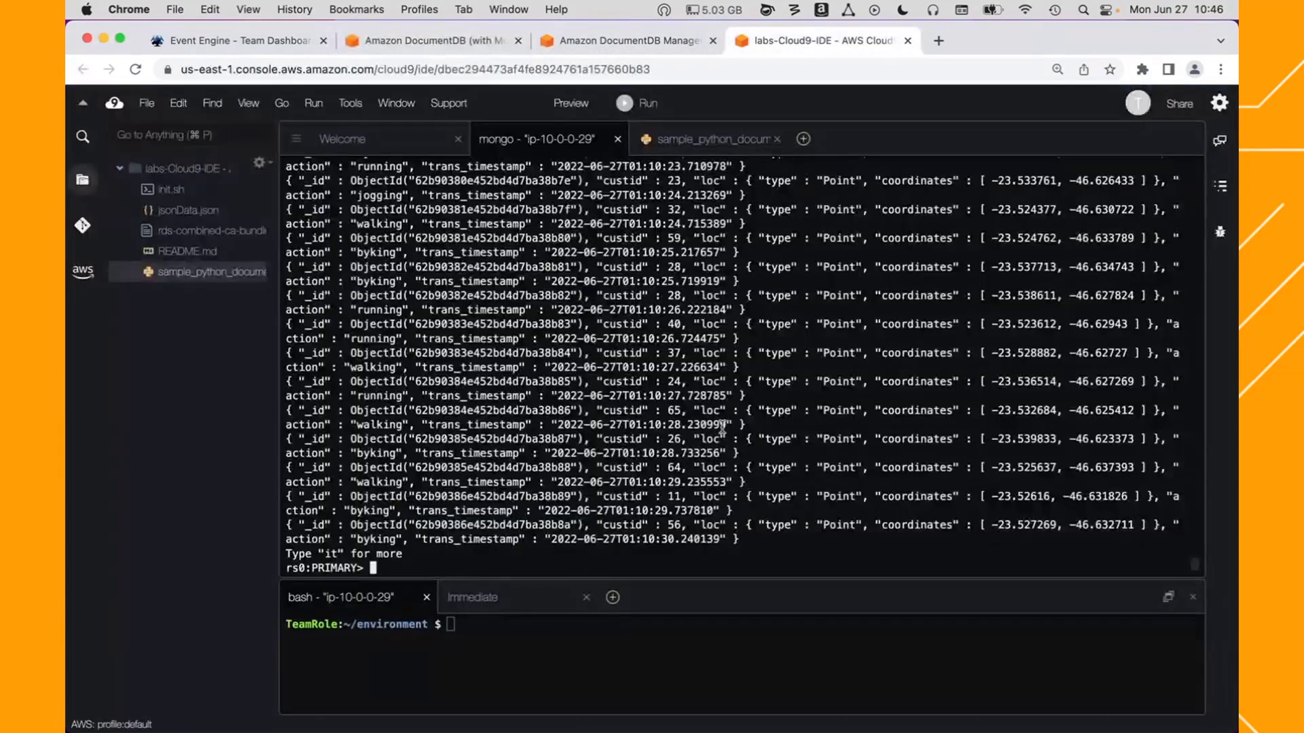
{"action": "type", "text": "exit"}
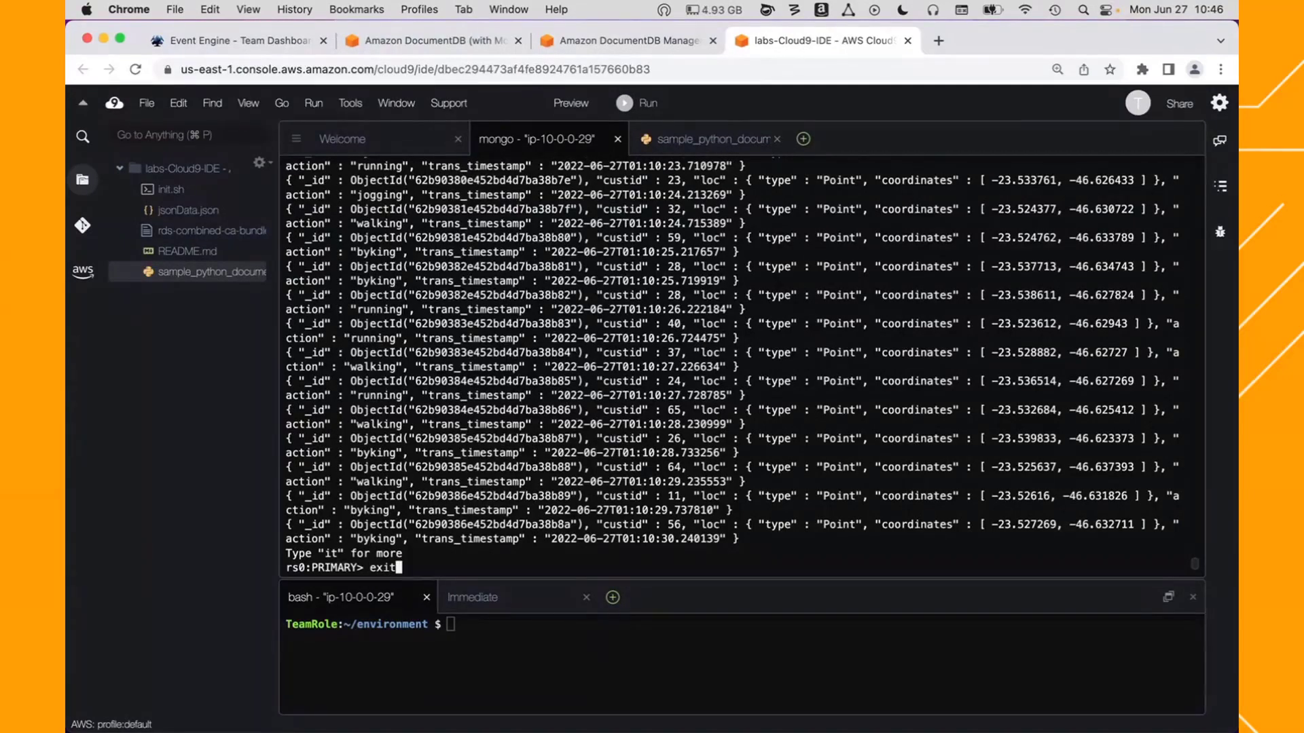
{"action": "key", "text": "Return"}
{"action": "key", "text": "super+v"}
{"action": "key", "text": "Return"}
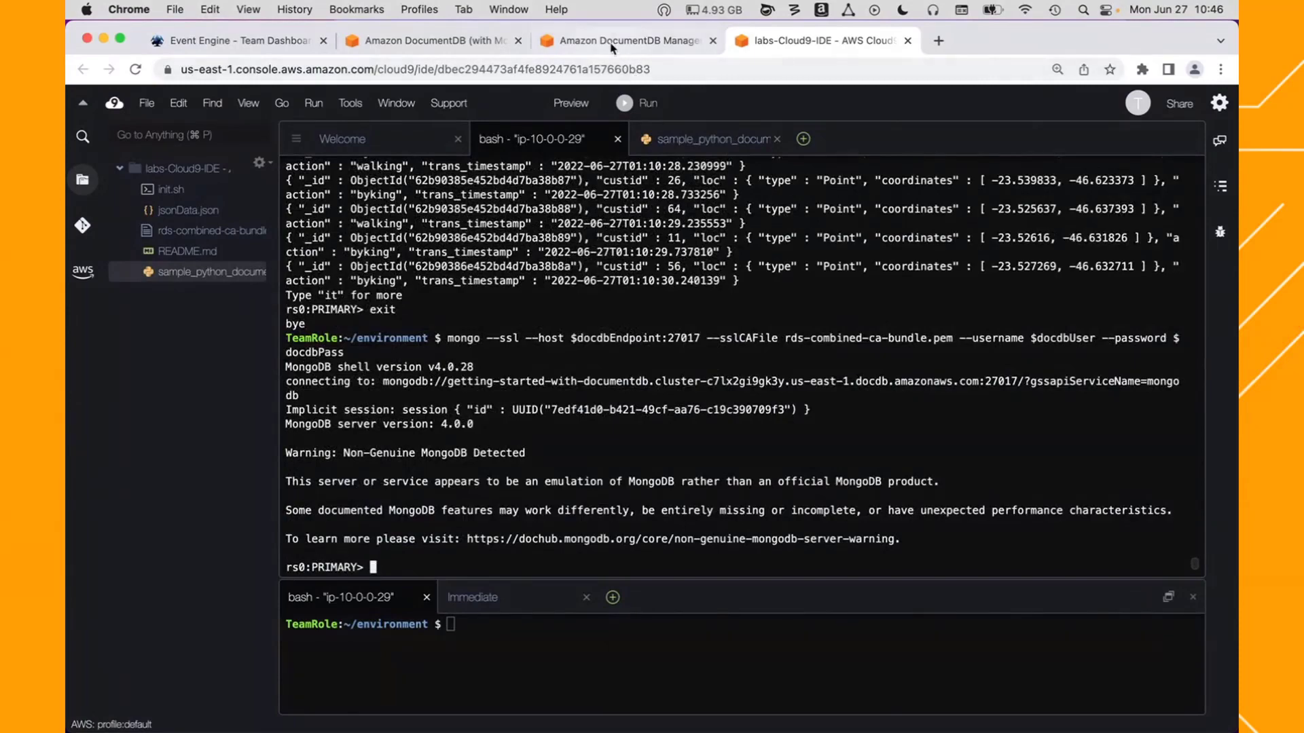
- Run show databases from workshop step 2 against the DocumentDB cluster and return to the workshop instructions
{"action": "left_click", "coordinate": [423, 41]}
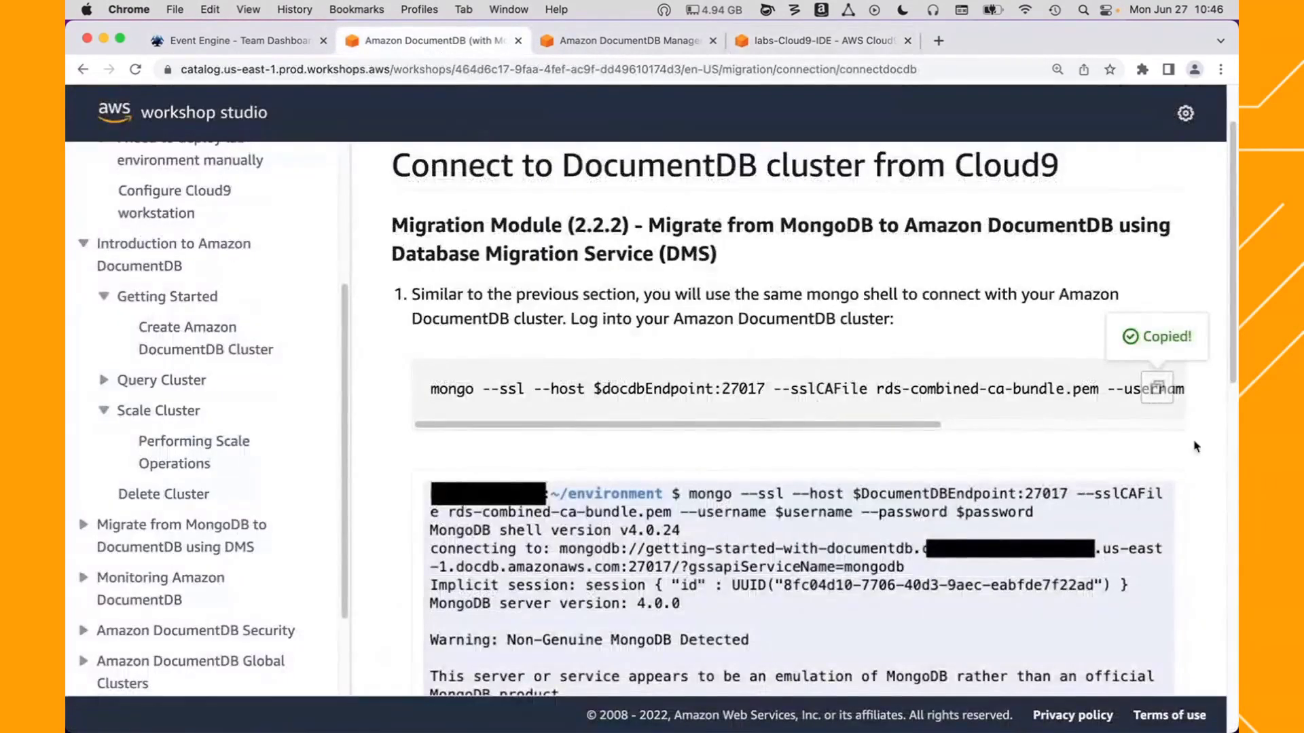
{"action": "scroll", "coordinate": [1232, 330], "scroll_direction": "down", "scroll_amount": 6}
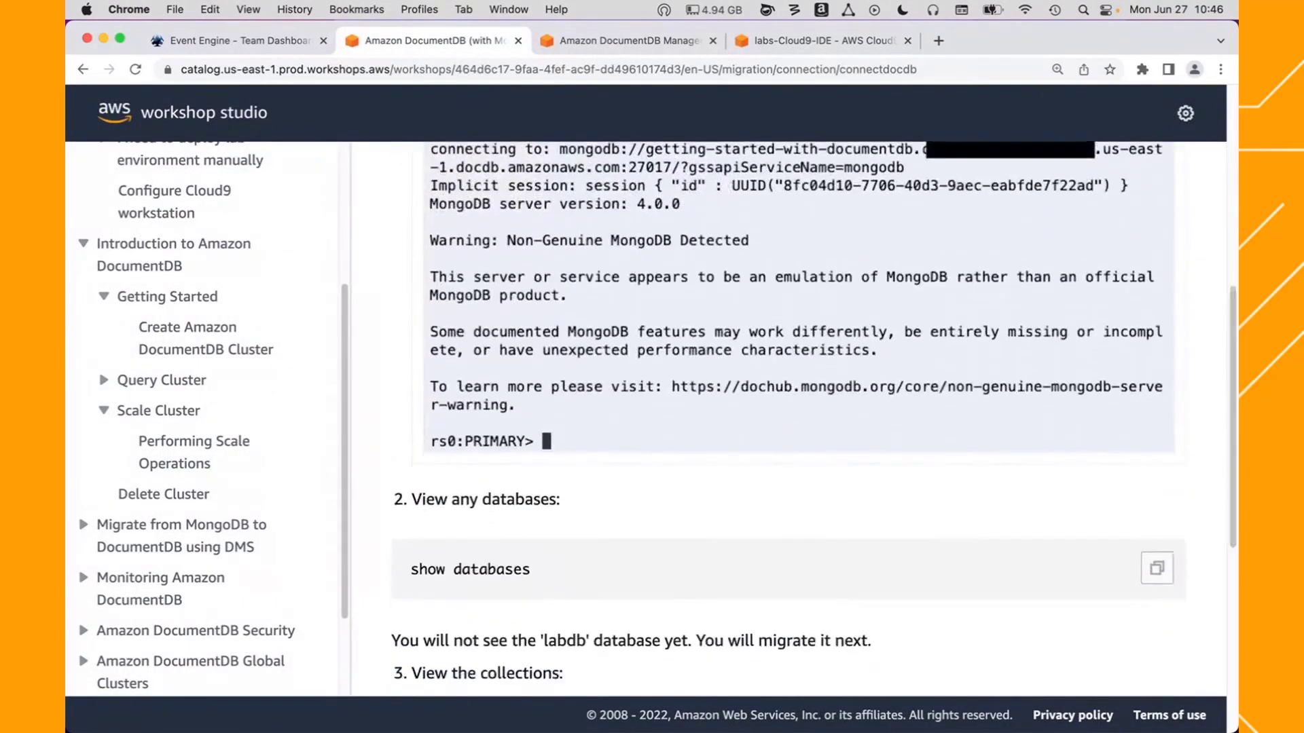
{"action": "left_click", "coordinate": [1157, 567]}
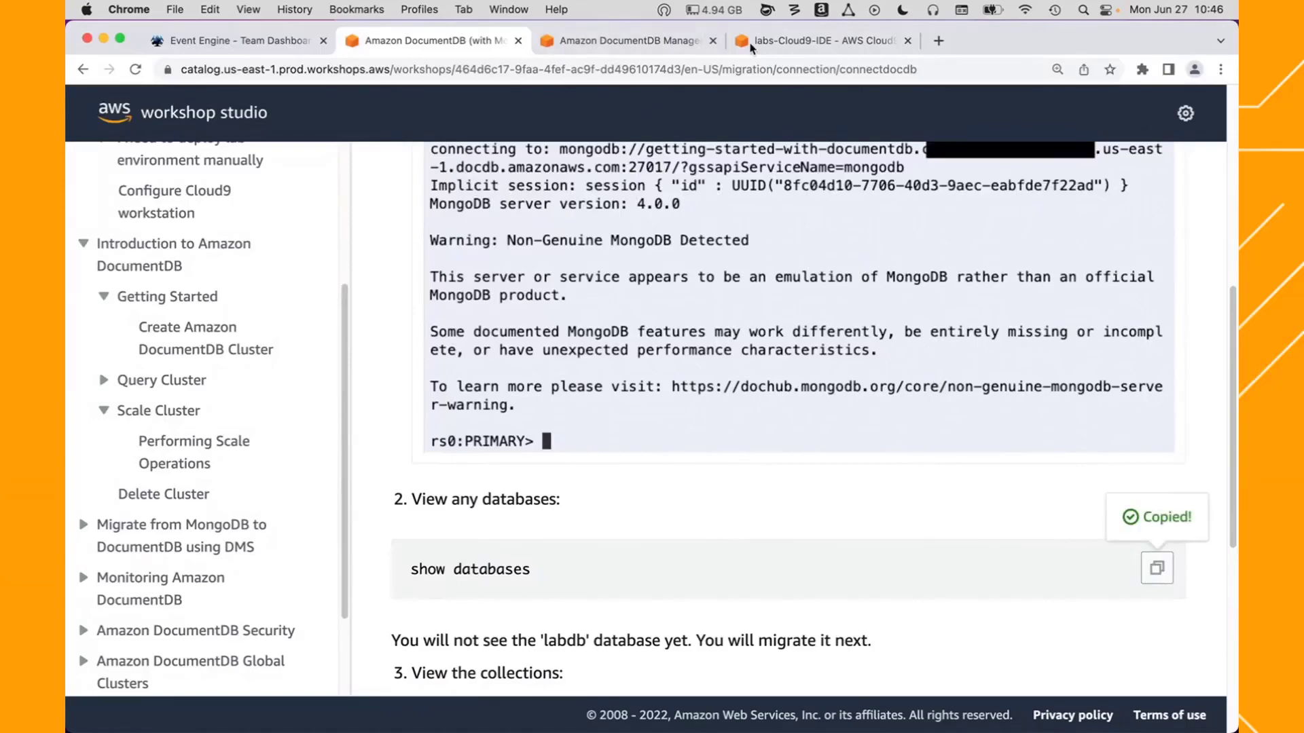
{"action": "left_click", "coordinate": [808, 40]}
{"action": "key", "text": "super+v"}
{"action": "key", "text": "Return"}
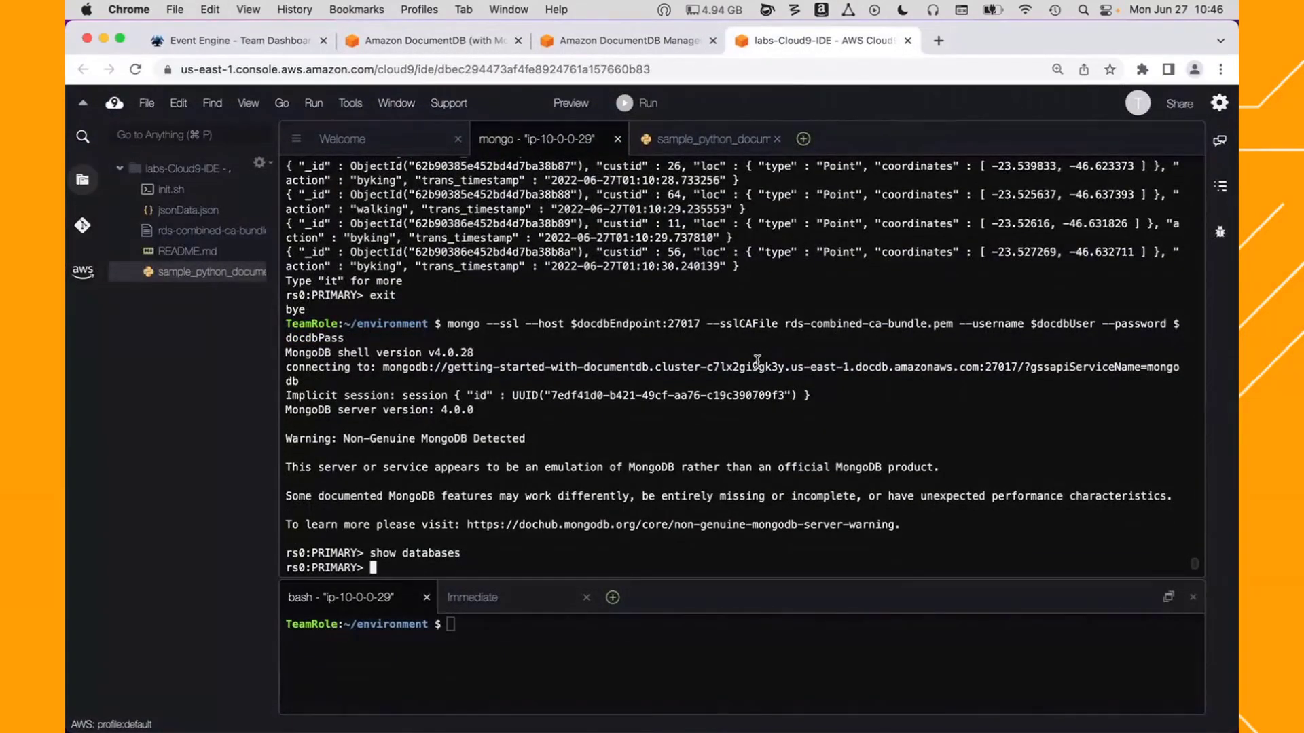
{"action": "left_click", "coordinate": [448, 40]}
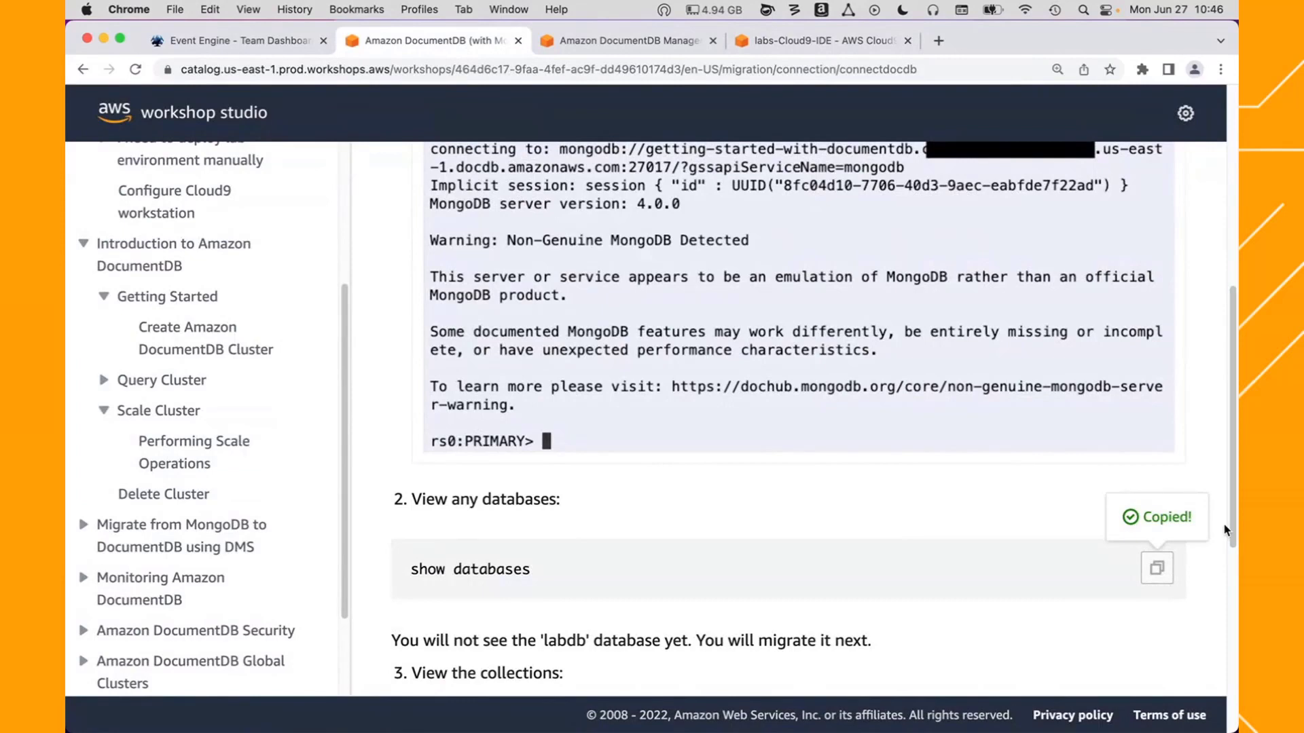
- Copy the workshop step 3 commands, use labdb and show collections, and run them in the Cloud9 mongo shell
{"action": "left_click_drag", "start_coordinate": [1233, 517], "coordinate": [1233, 632]}
{"action": "left_click", "coordinate": [1159, 471]}
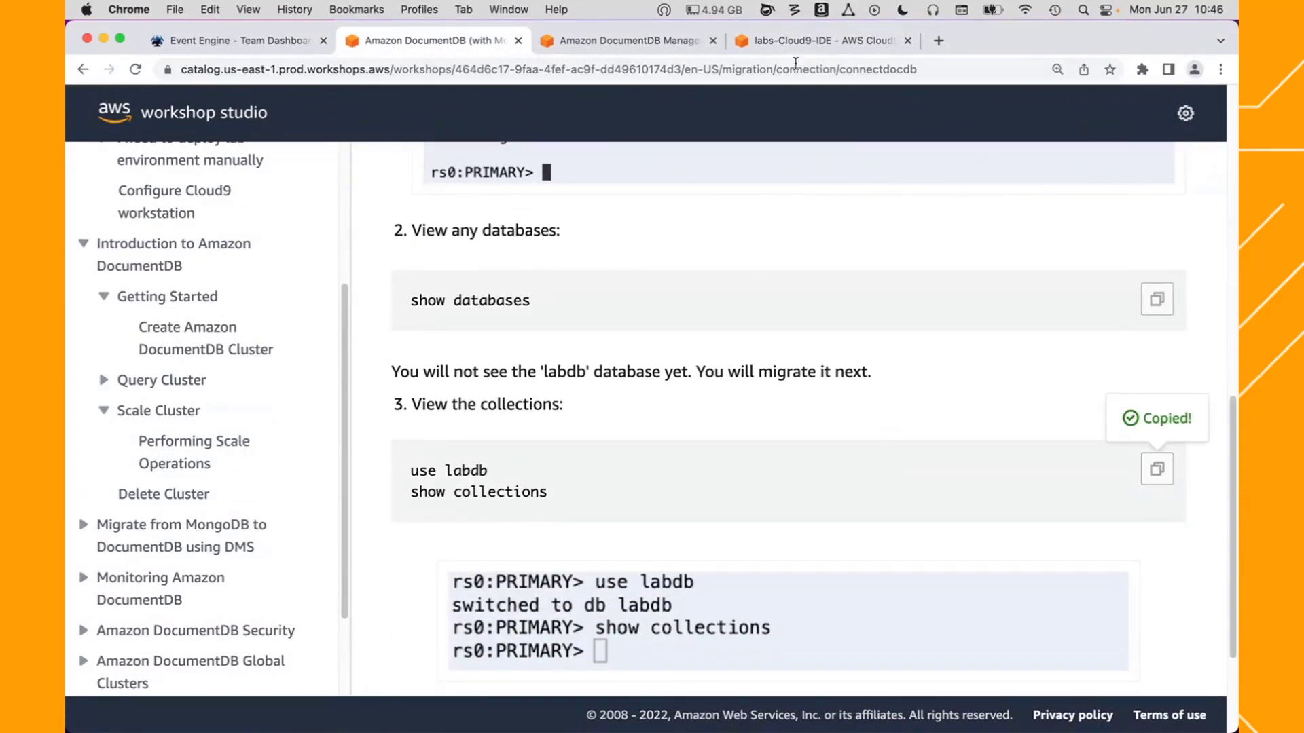
{"action": "left_click", "coordinate": [812, 41]}
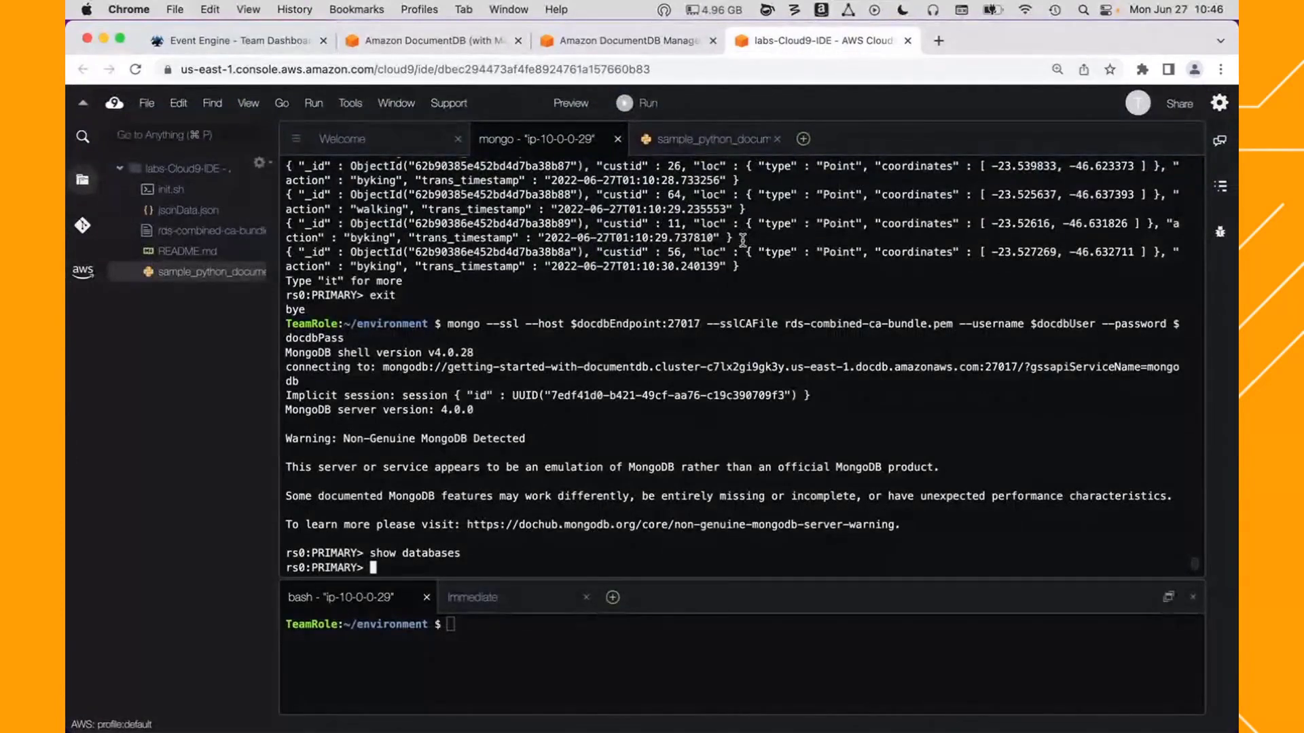
{"action": "key", "text": "super+v"}
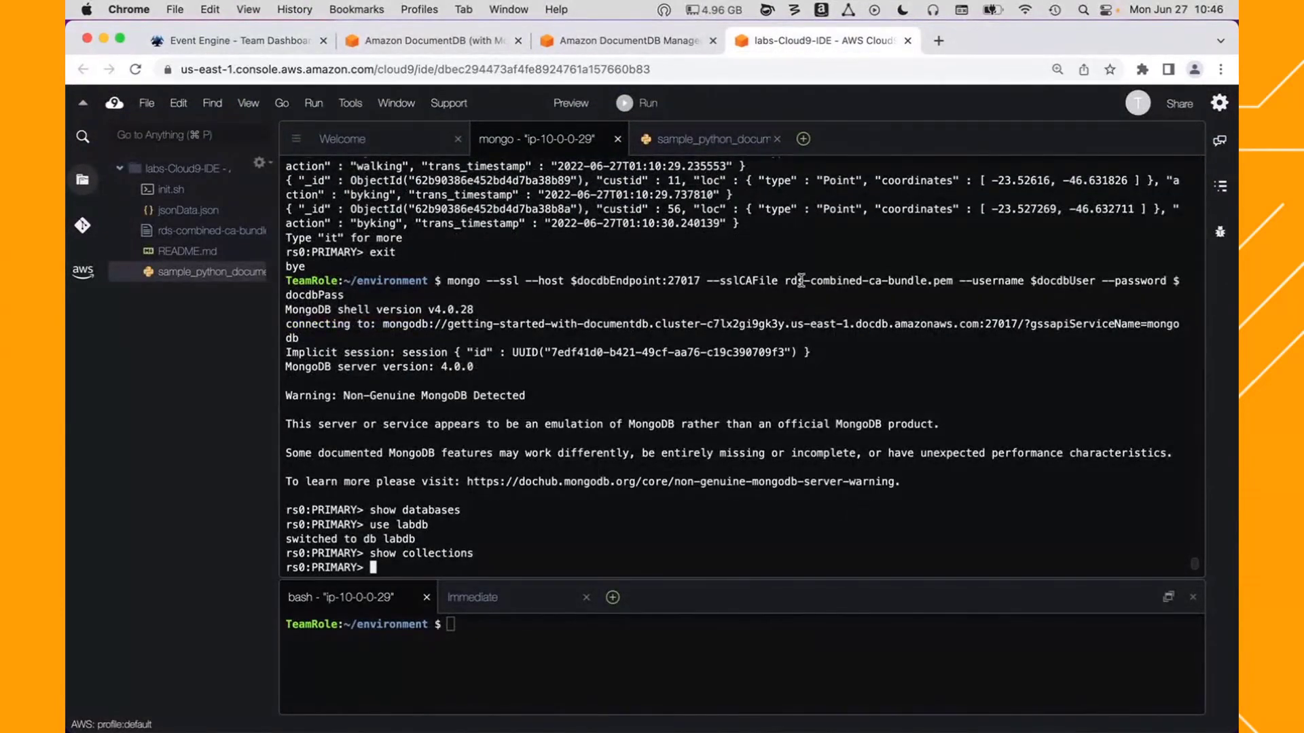
- Return to the workshop instructions, go to the end of the page and advance to the Database Migration Service page
{"action": "left_click", "coordinate": [460, 48]}
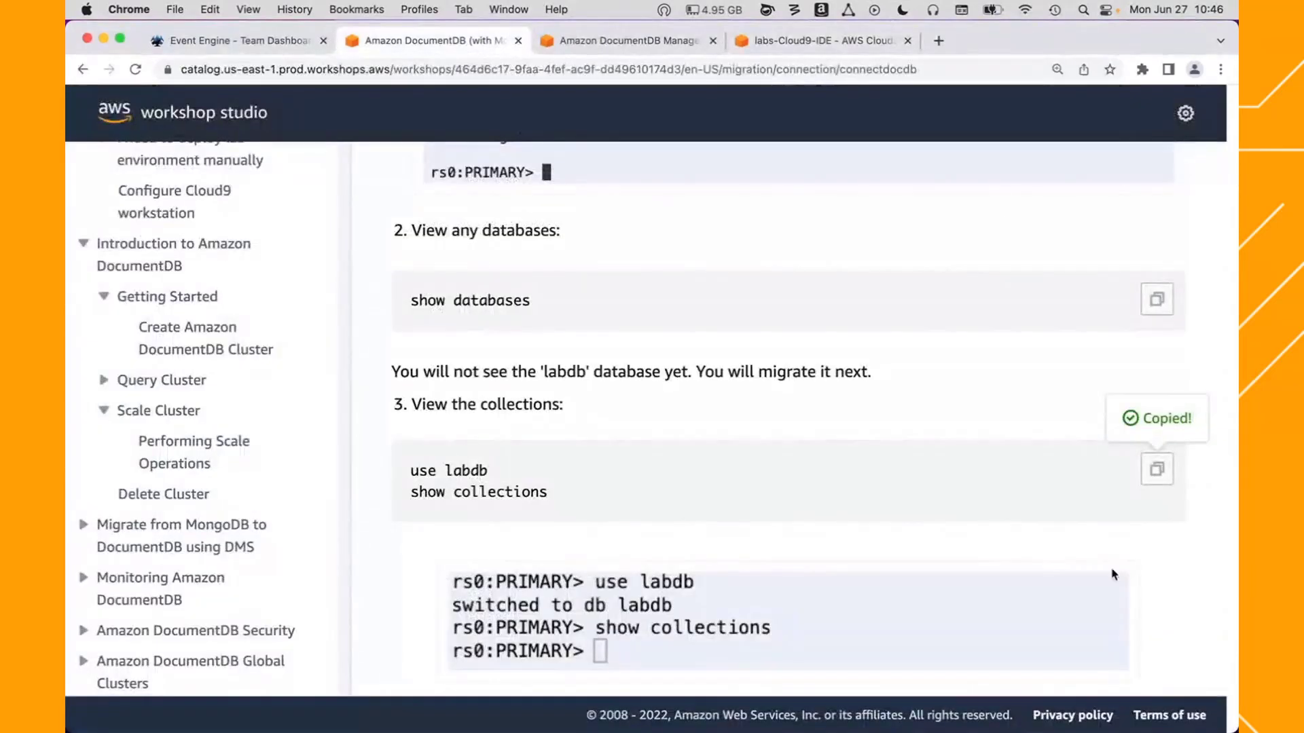
{"action": "scroll", "coordinate": [1114, 575], "scroll_direction": "down", "scroll_amount": 5}
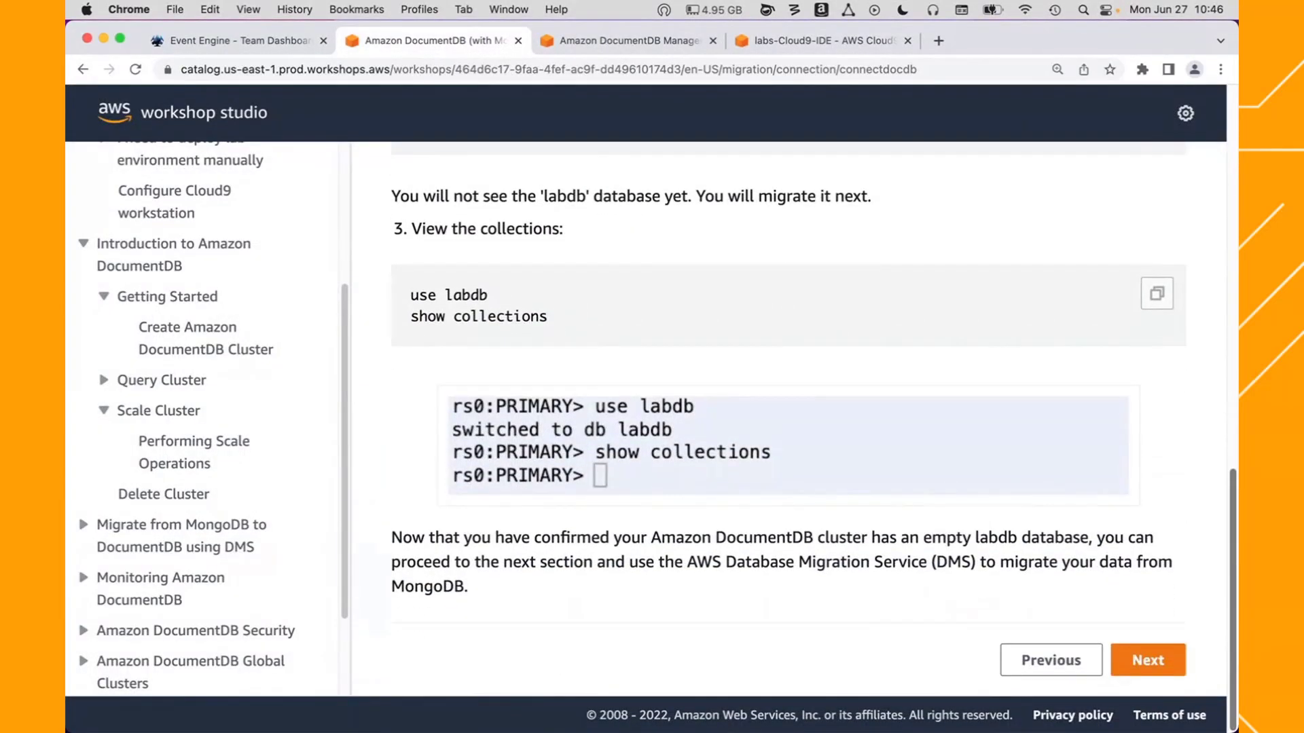
{"action": "left_click", "coordinate": [1155, 667]}
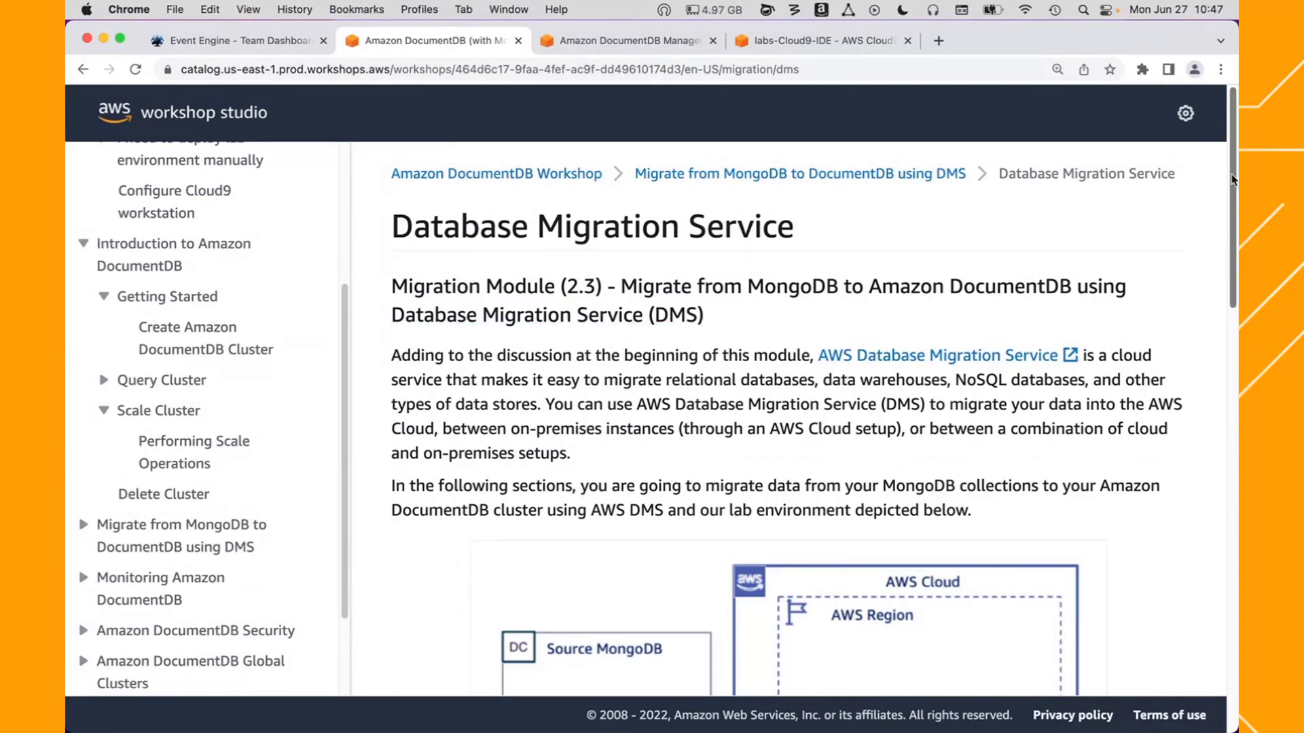
- Open the DMS console from the link in the workshop instructions and dismiss the announcement banners on its dashboard
{"action": "left_click_drag", "start_coordinate": [1231, 175], "coordinate": [1221, 577]}
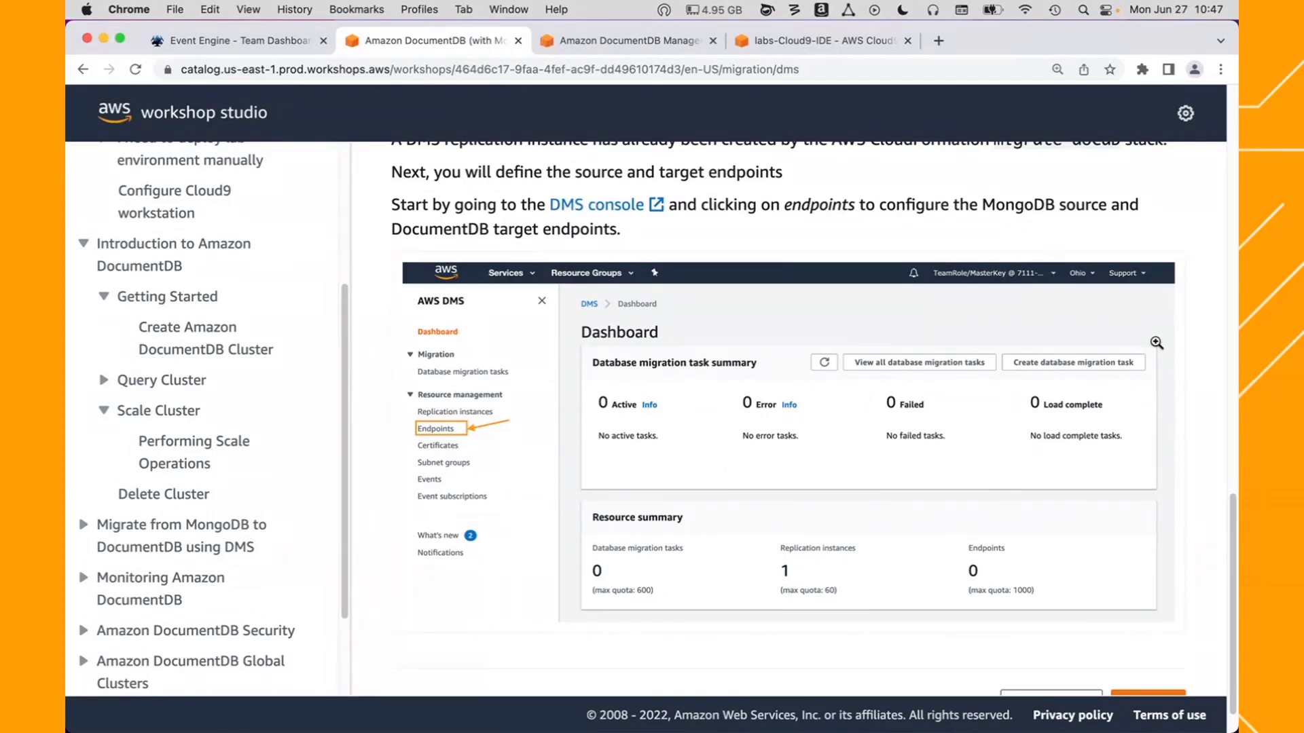
{"action": "left_click", "coordinate": [635, 44]}
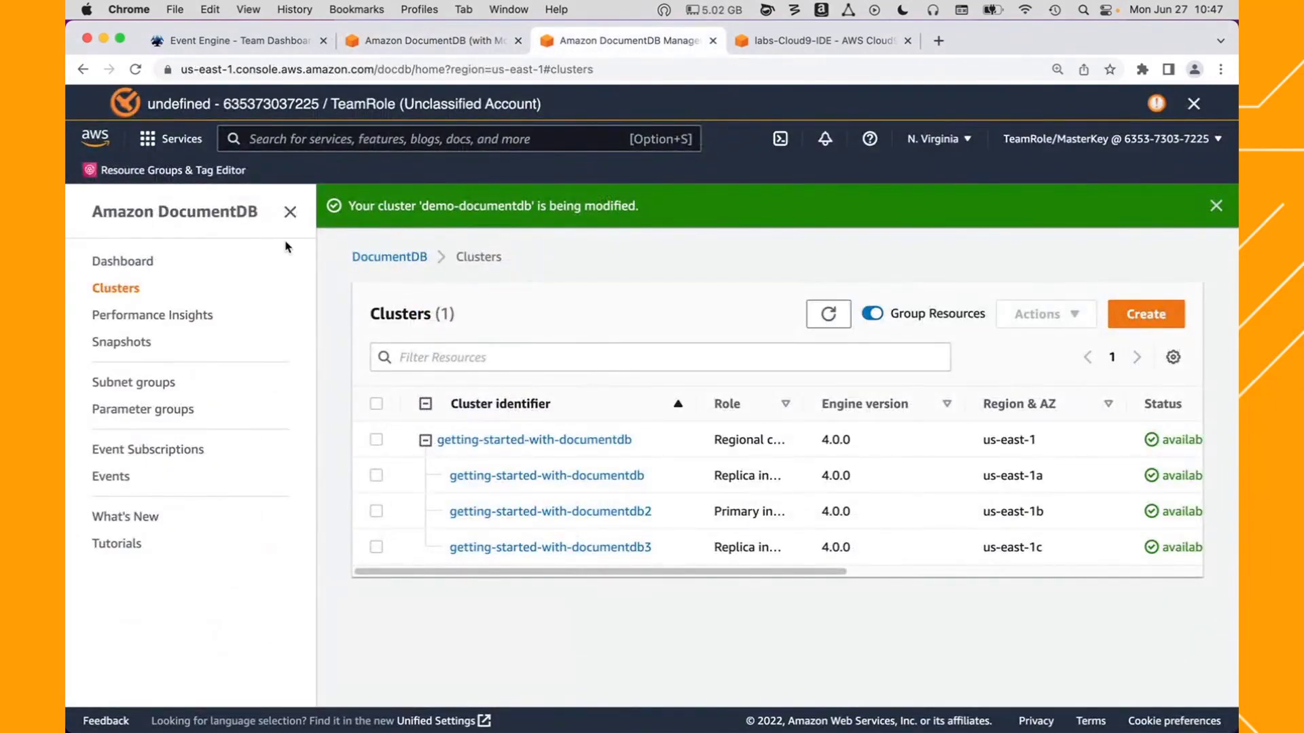
{"action": "left_click", "coordinate": [447, 46]}
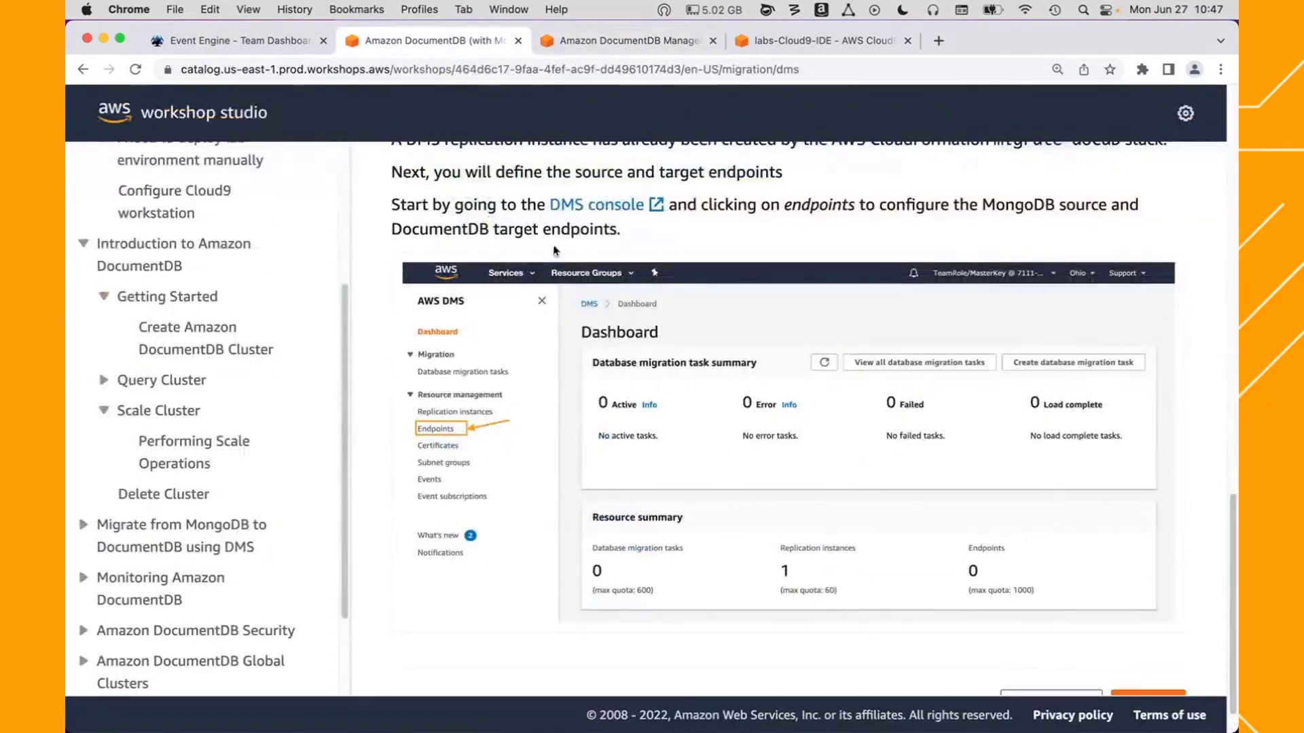
{"action": "left_click", "coordinate": [584, 206]}
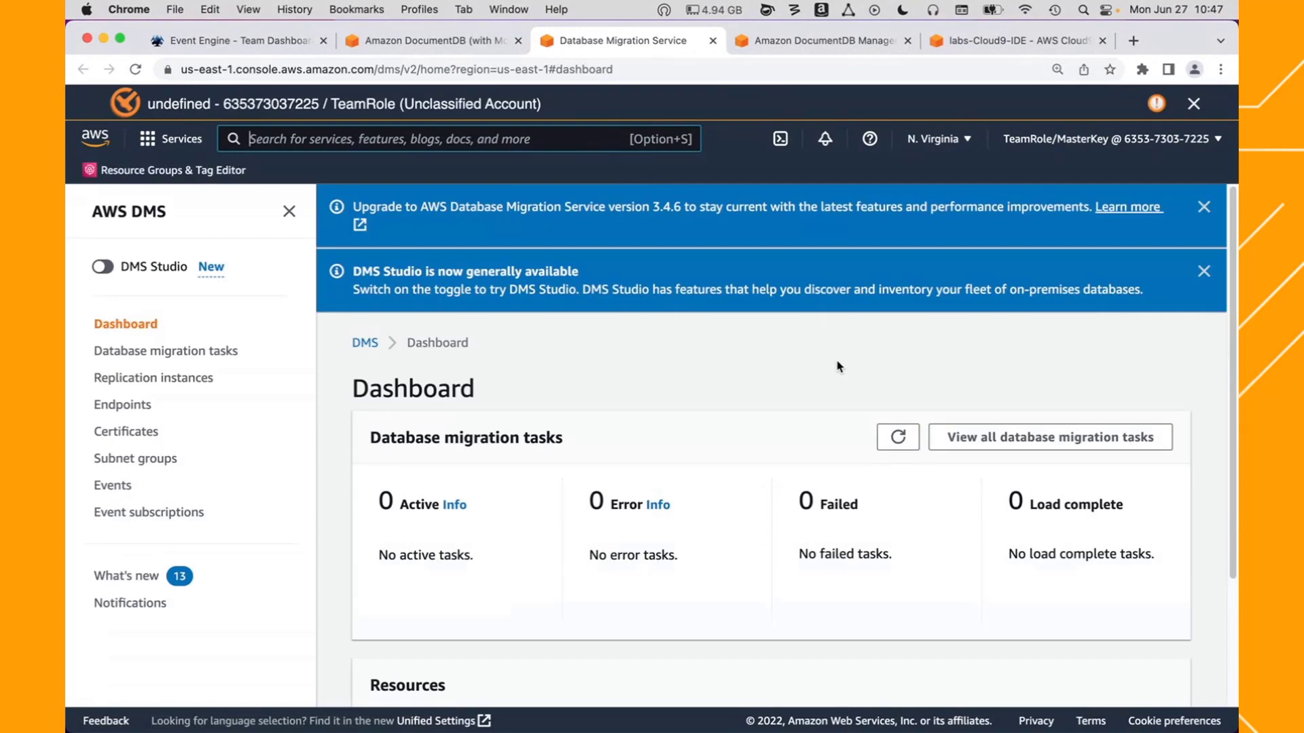
{"action": "left_click", "coordinate": [289, 211]}
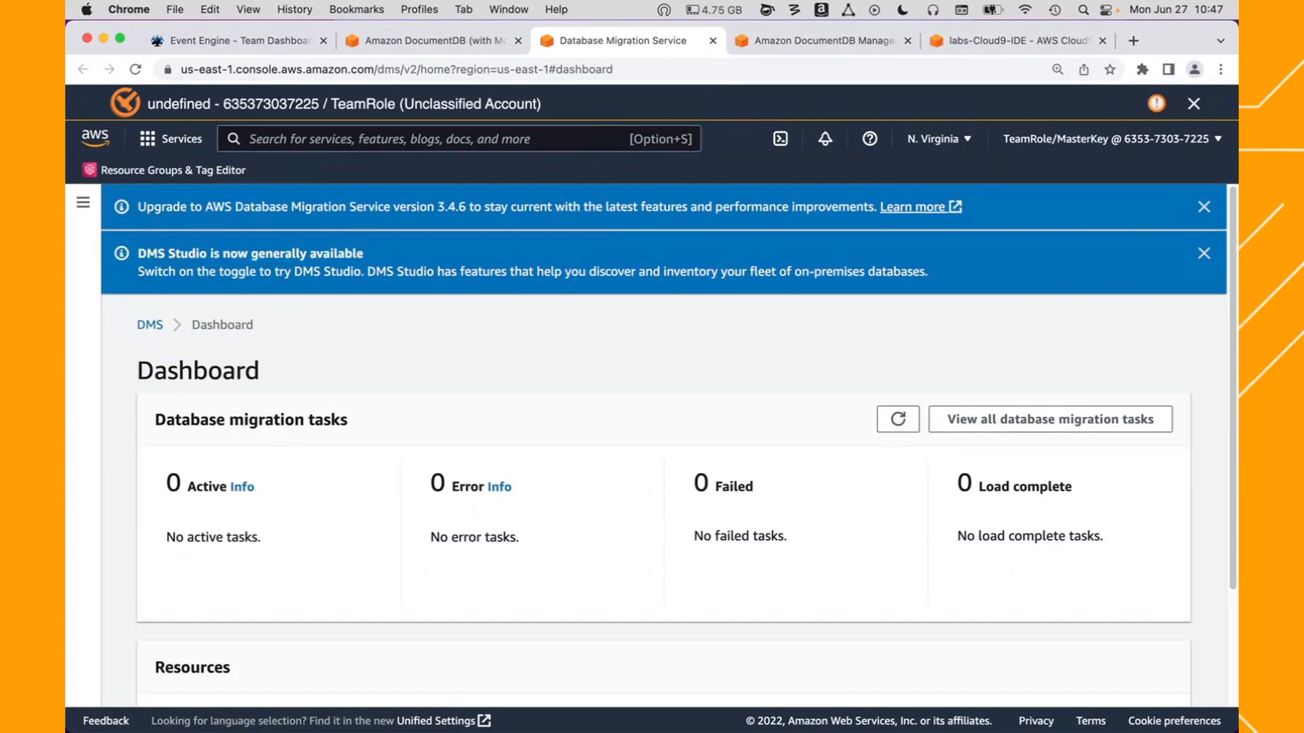
{"action": "left_click", "coordinate": [1204, 209]}
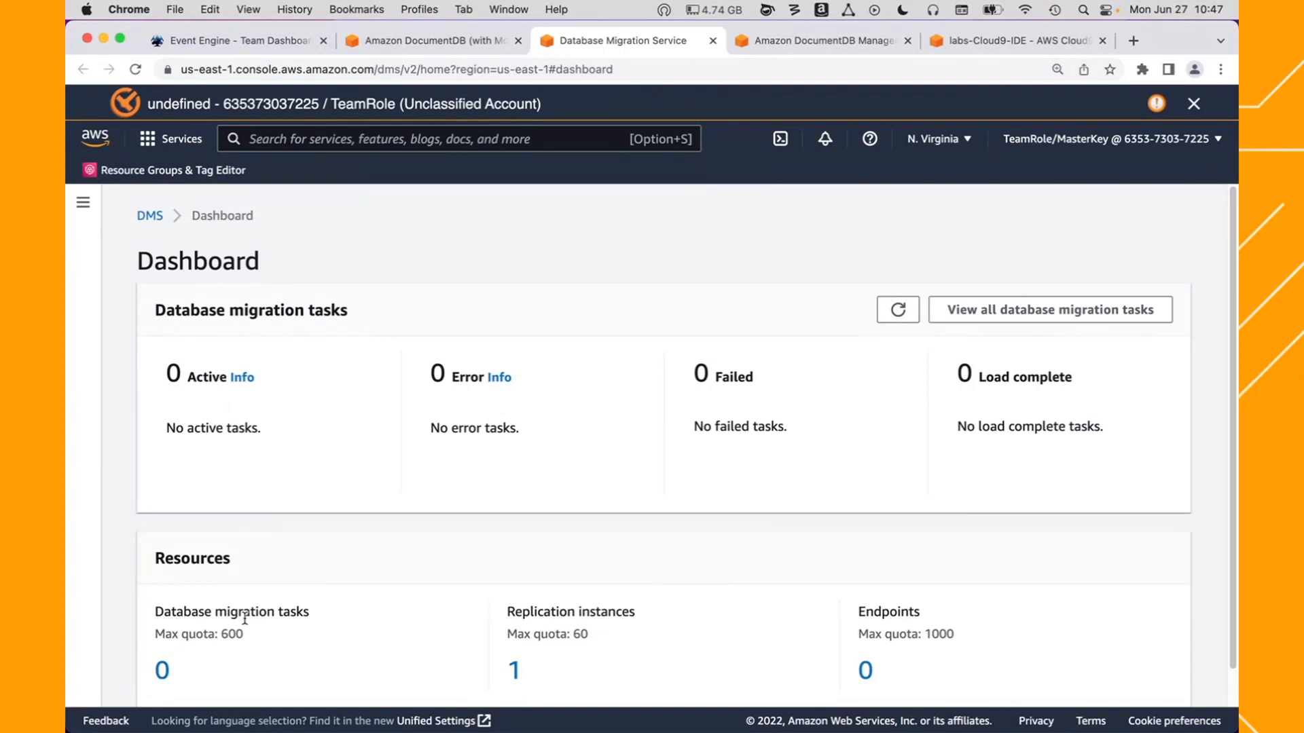
- Show the DMS navigation, open the Endpoints list and start creating an endpoint
{"action": "left_click", "coordinate": [83, 206]}
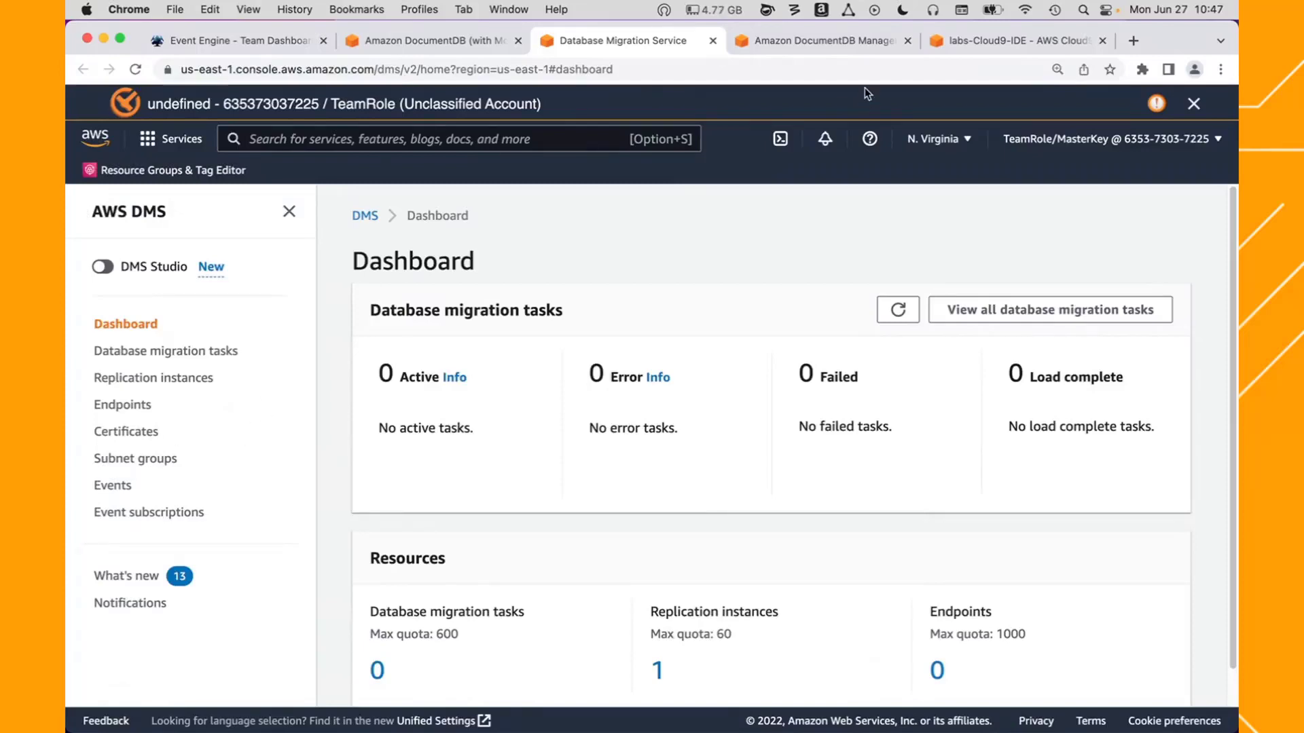
{"action": "left_click", "coordinate": [462, 42]}
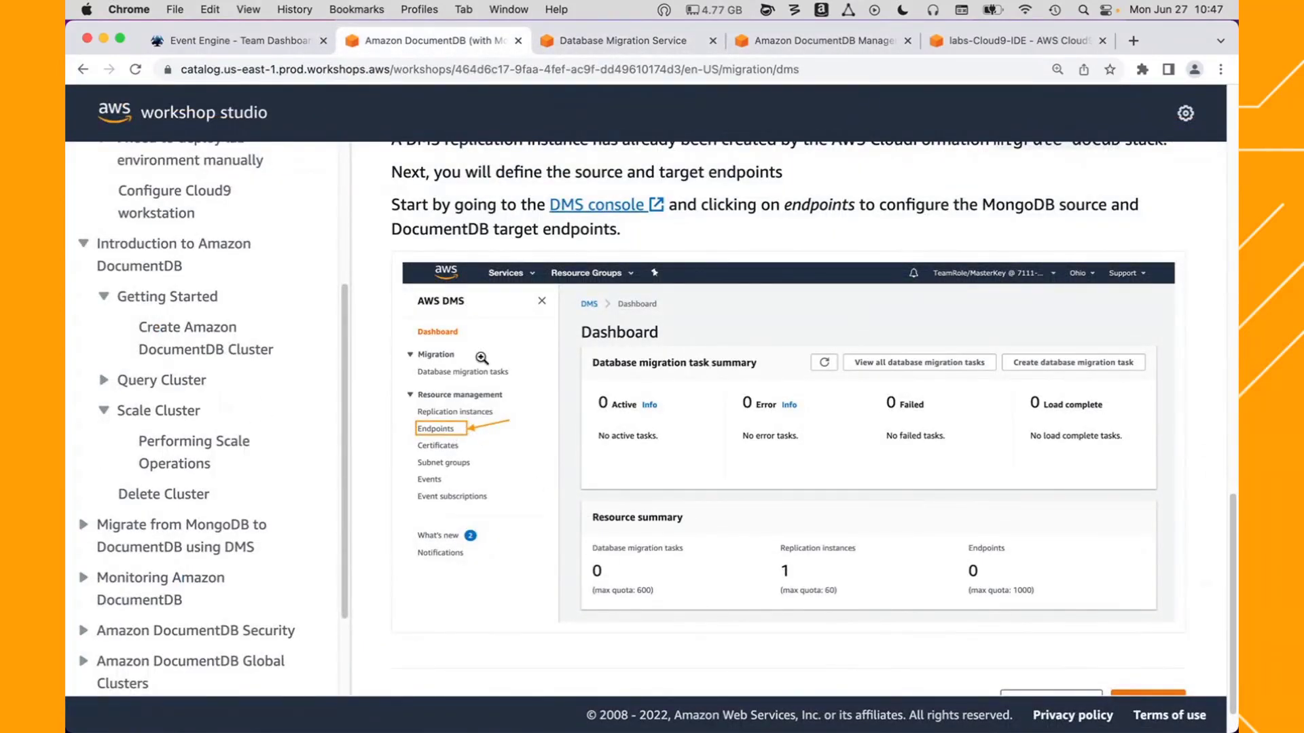
{"action": "left_click", "coordinate": [568, 42]}
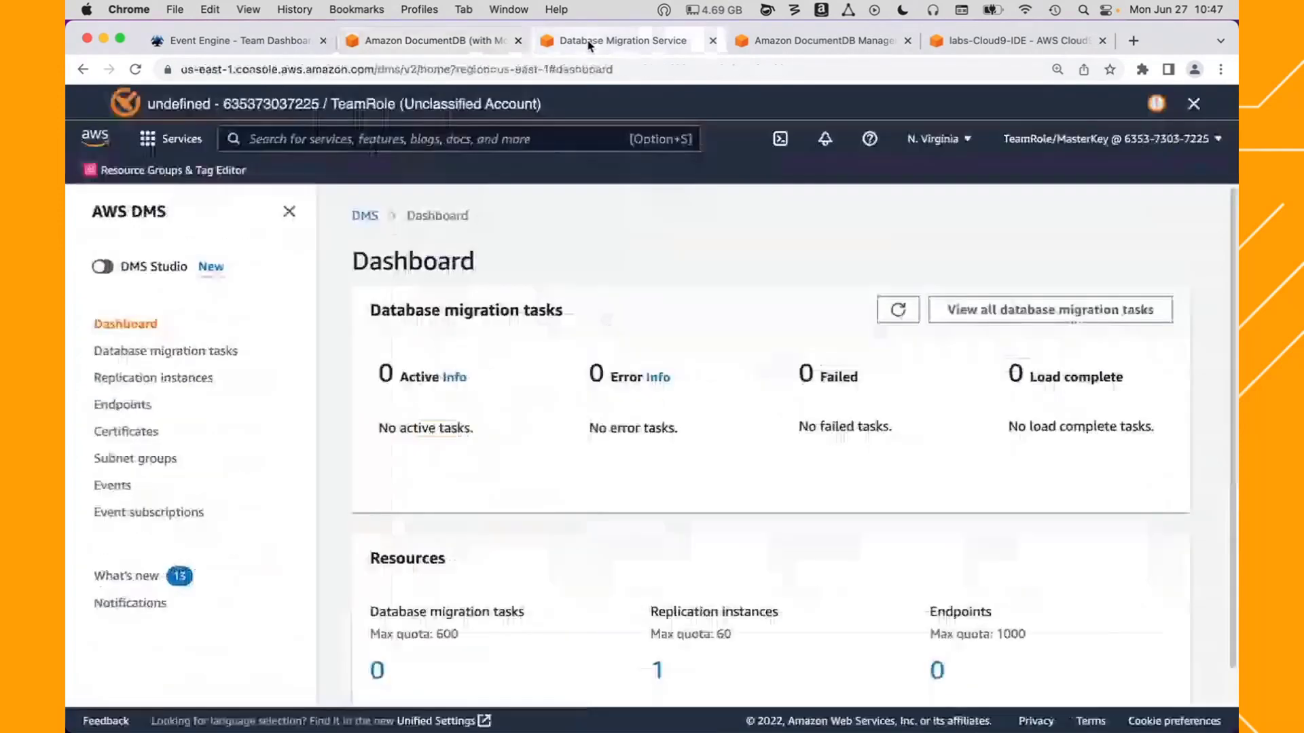
{"action": "left_click", "coordinate": [122, 405]}
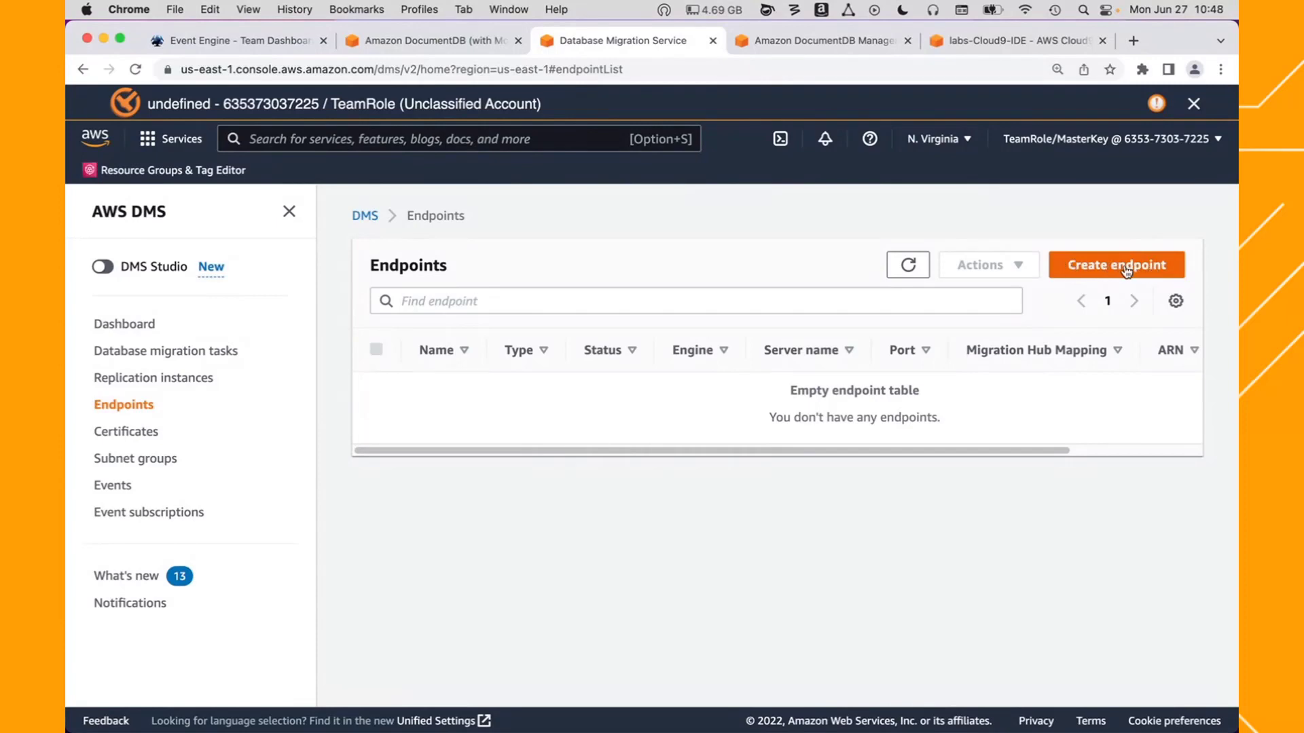
{"action": "left_click", "coordinate": [1123, 271]}
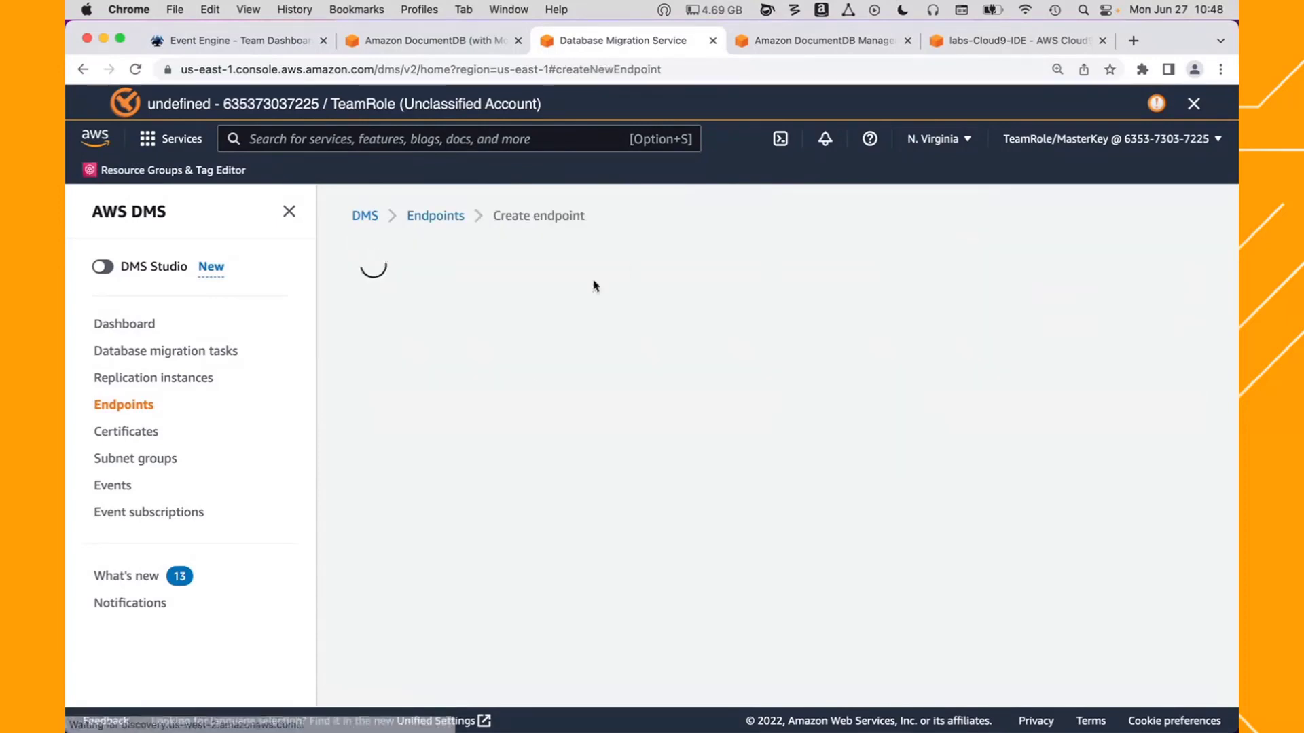
- Advance the workshop to the Configure Source Endpoint page and review the introduction and step 1
{"action": "left_click", "coordinate": [438, 42]}
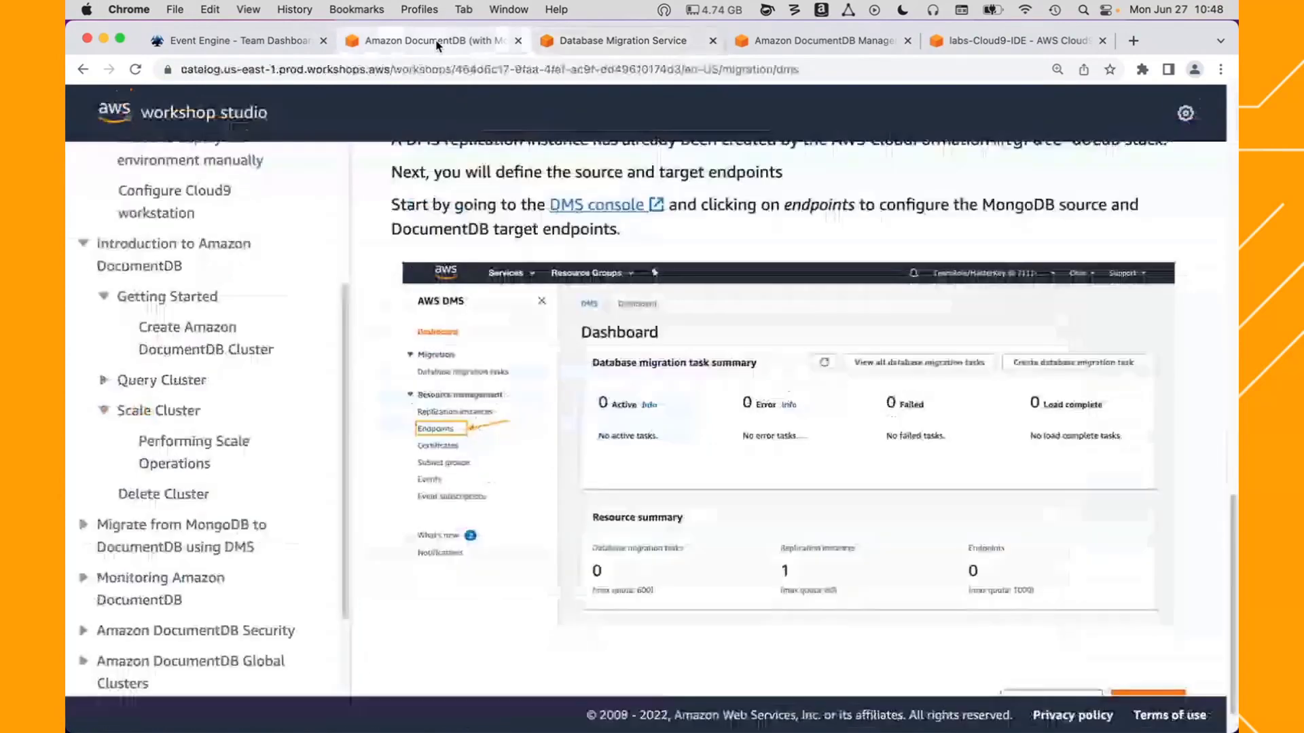
{"action": "scroll", "coordinate": [1233, 594], "scroll_direction": "down", "scroll_amount": 2}
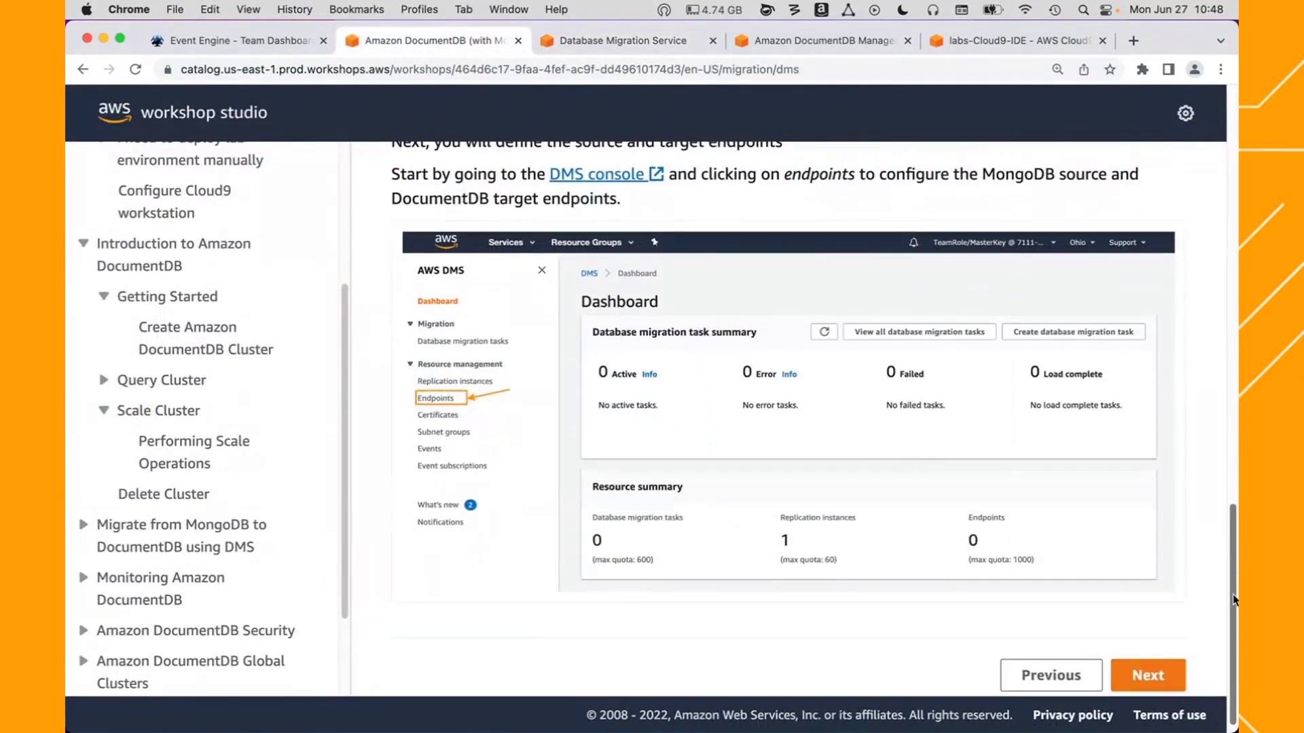
{"action": "left_click", "coordinate": [1149, 662]}
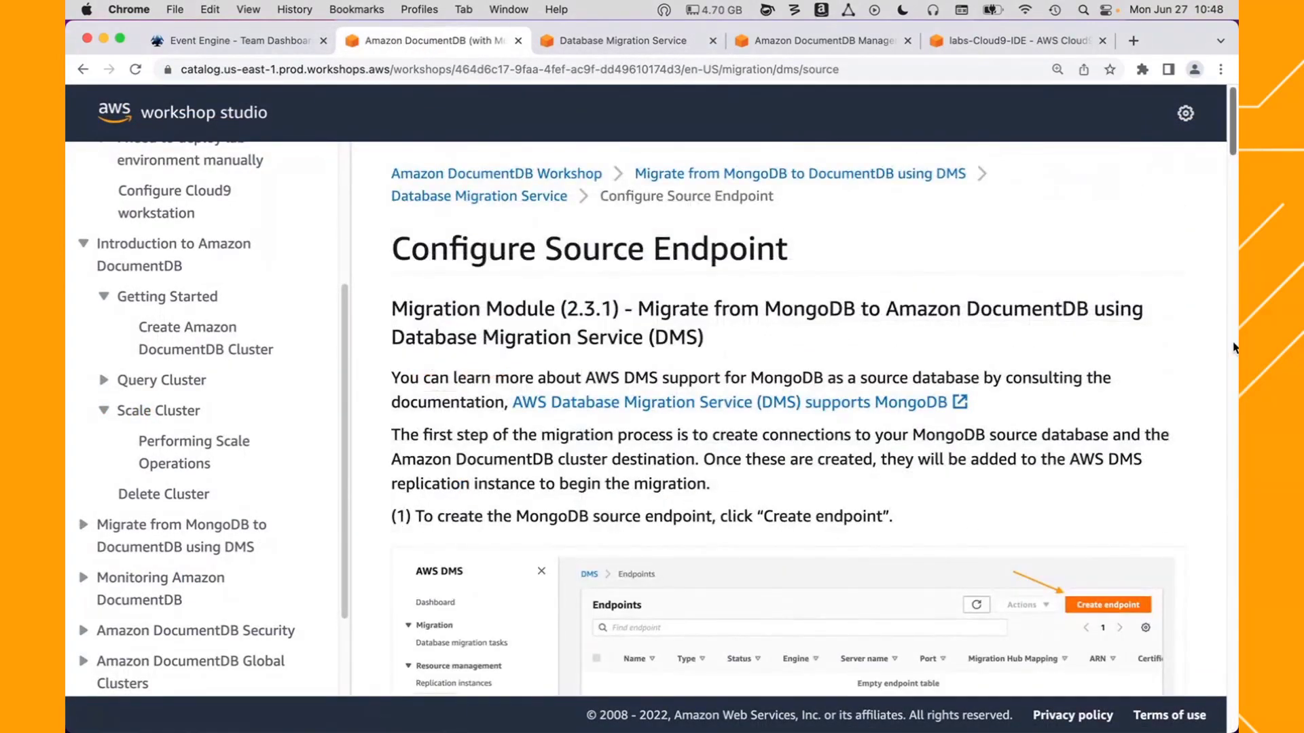
{"action": "scroll", "coordinate": [1227, 166], "scroll_direction": "down", "scroll_amount": 3}
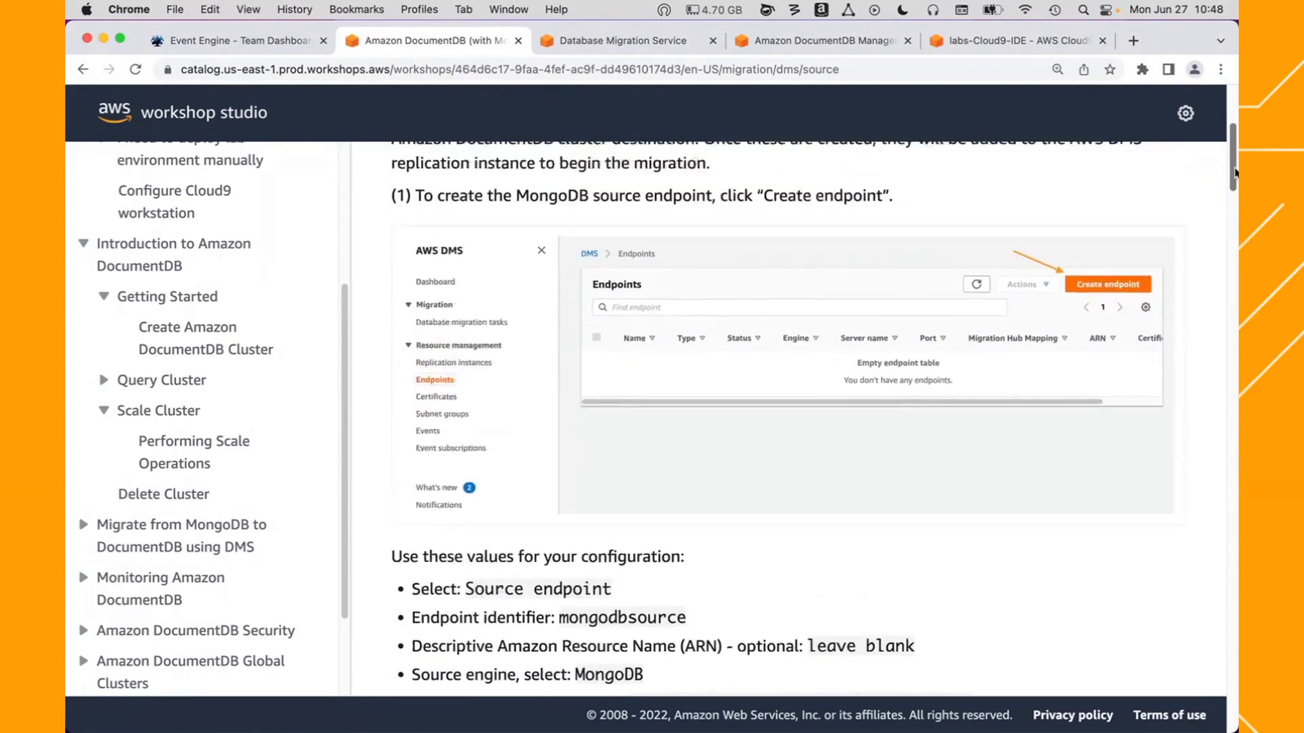
{"action": "scroll", "coordinate": [1237, 157], "scroll_direction": "up", "scroll_amount": 3}
{"action": "scroll", "coordinate": [1237, 157], "scroll_direction": "down", "scroll_amount": 3}
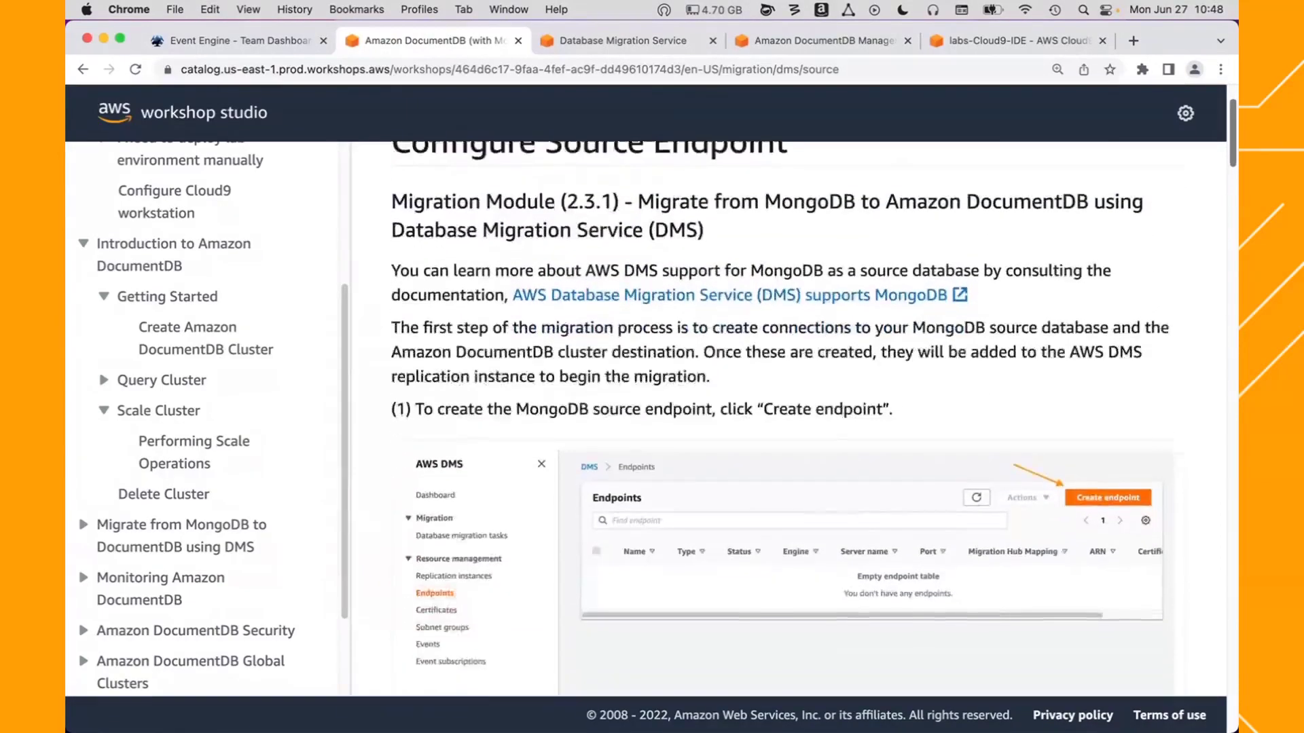
{"action": "scroll", "coordinate": [814, 391], "scroll_direction": "down", "scroll_amount": 1}
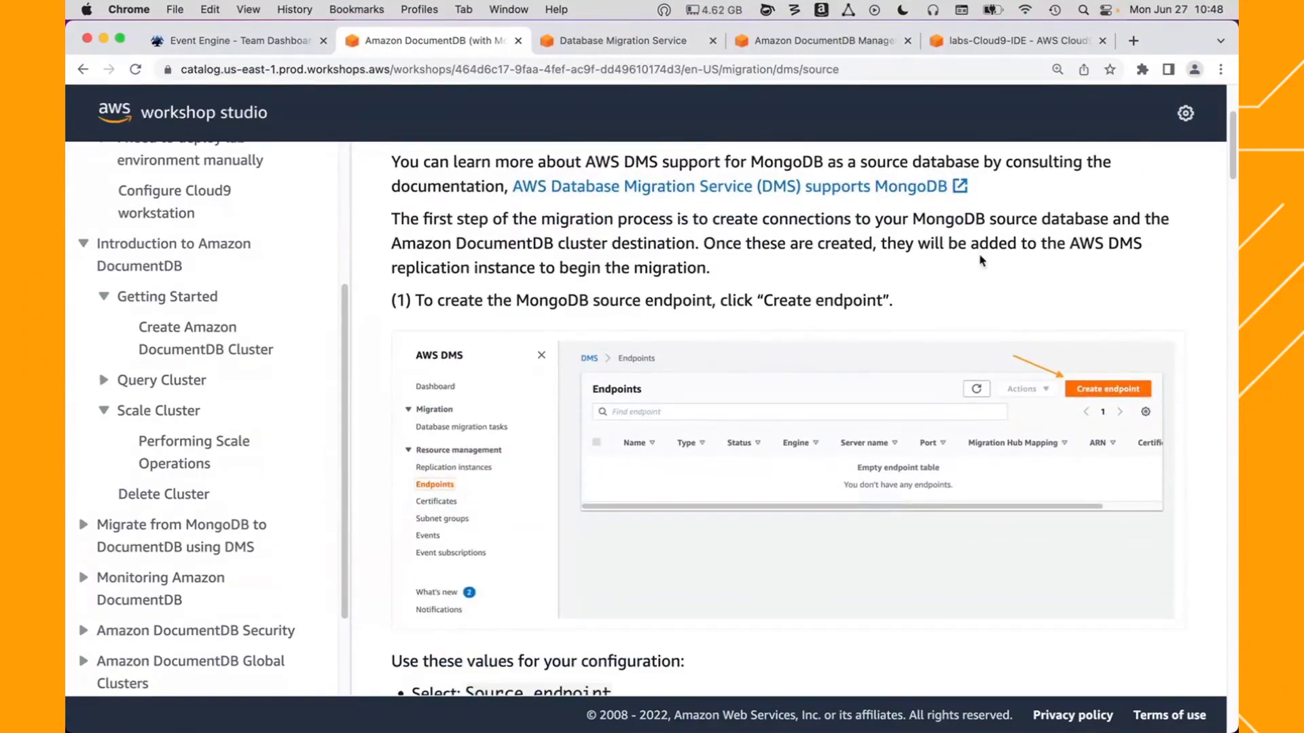
- In the workshop outline, collapse the DocumentDB introduction and source/target connection sections and expand the MongoDB migration section down to Database Migration Service
{"action": "left_click", "coordinate": [84, 244]}
{"action": "left_click", "coordinate": [83, 405]}
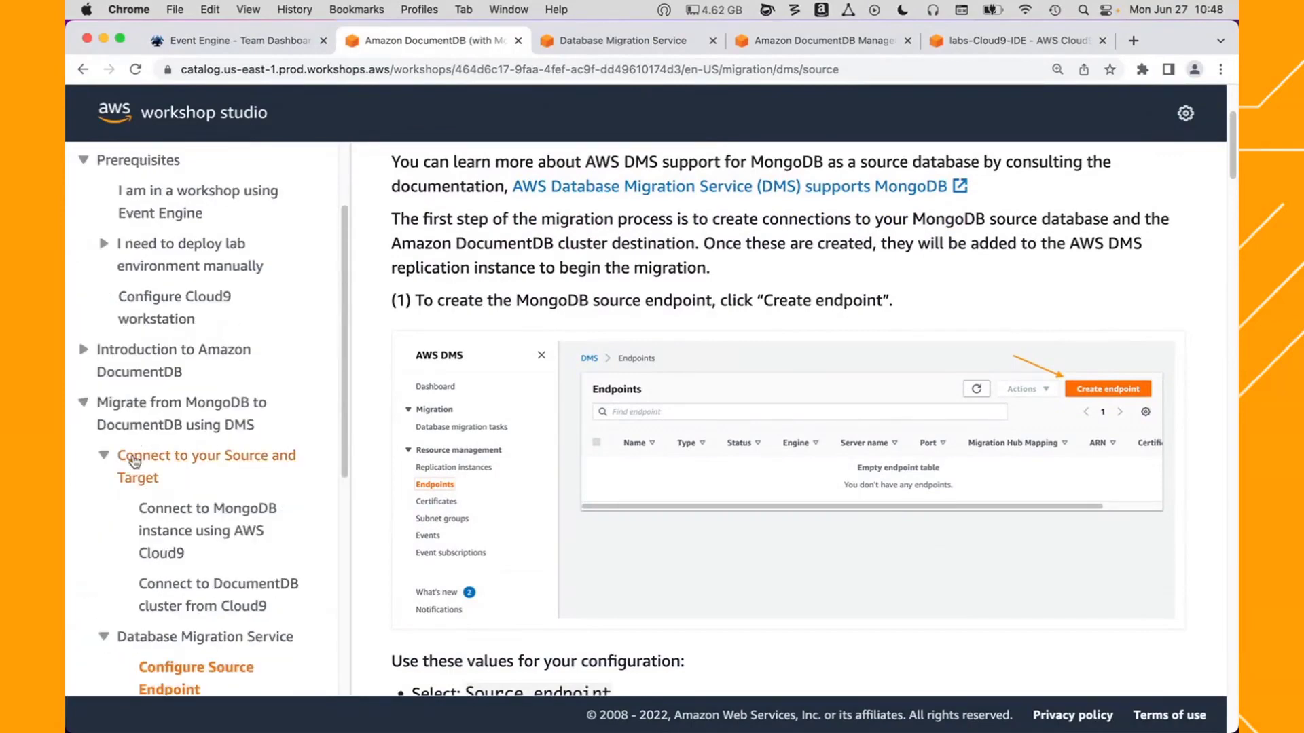
{"action": "left_click", "coordinate": [104, 456]}
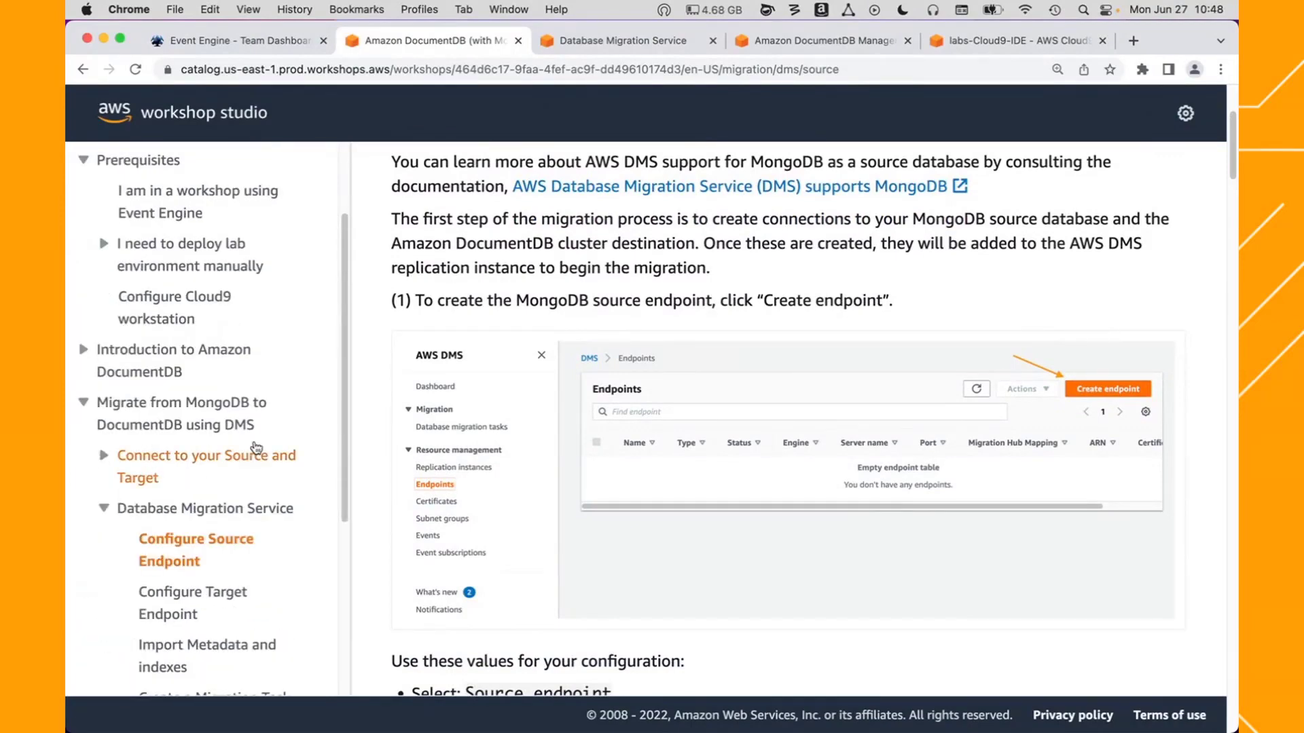
{"action": "left_click_drag", "start_coordinate": [345, 352], "coordinate": [344, 508]}
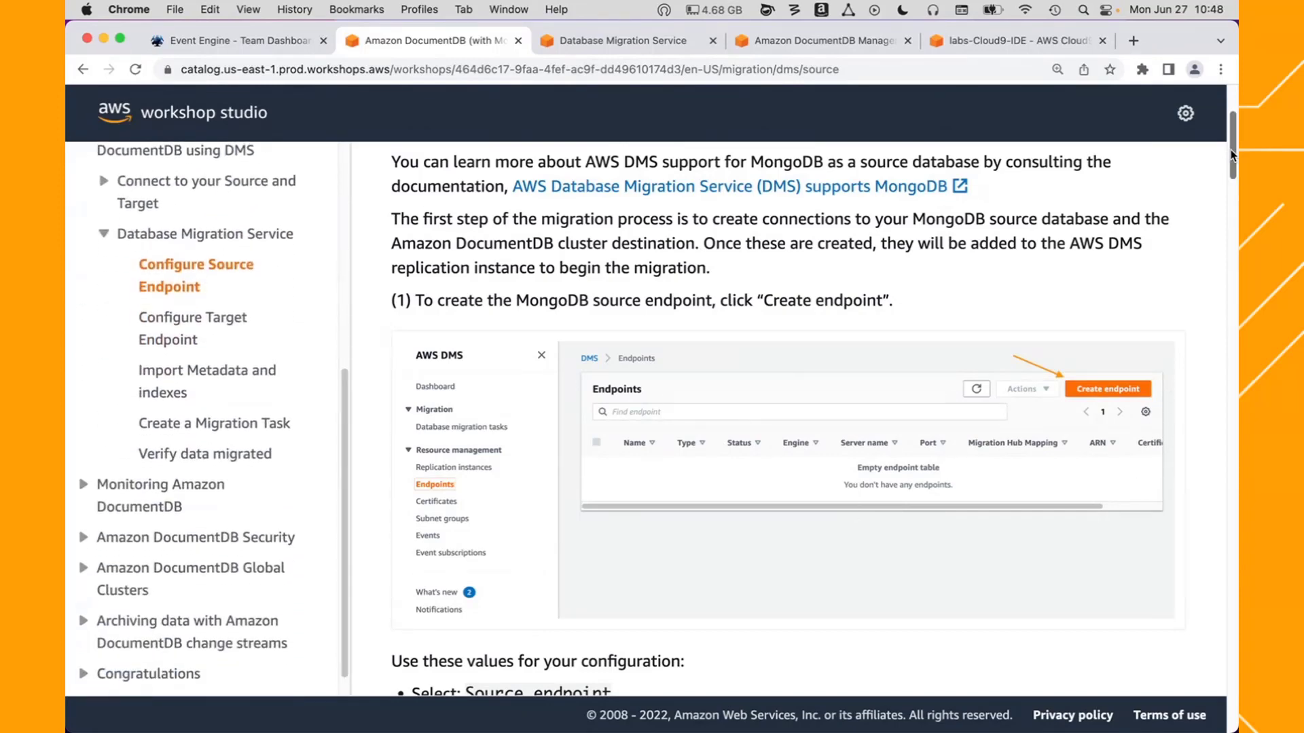
- Copy the endpoint identifier mongodbsource from the workshop and enter it in the DMS source endpoint form
{"action": "scroll", "coordinate": [475, 394], "scroll_direction": "down", "scroll_amount": 5}
{"action": "double_click", "coordinate": [619, 426]}
{"action": "key", "text": "super+c"}
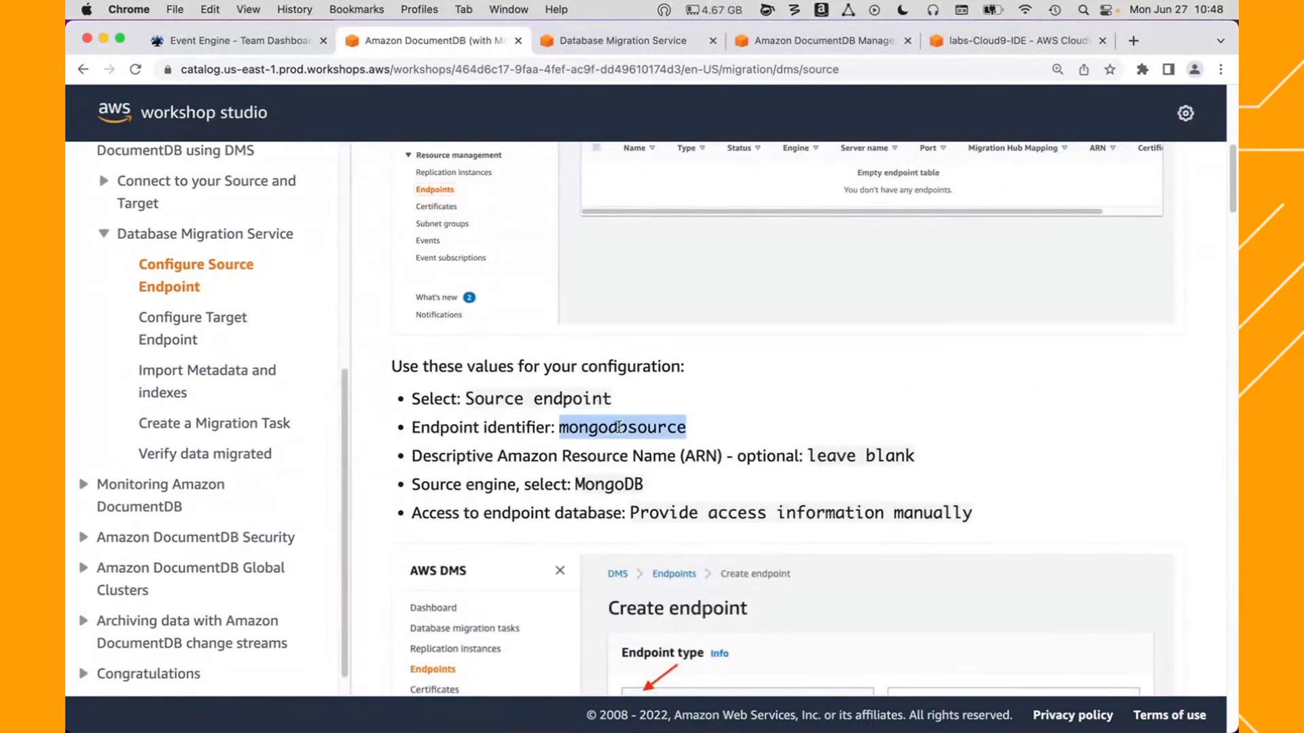
{"action": "left_click", "coordinate": [637, 45]}
{"action": "left_click", "coordinate": [519, 662]}
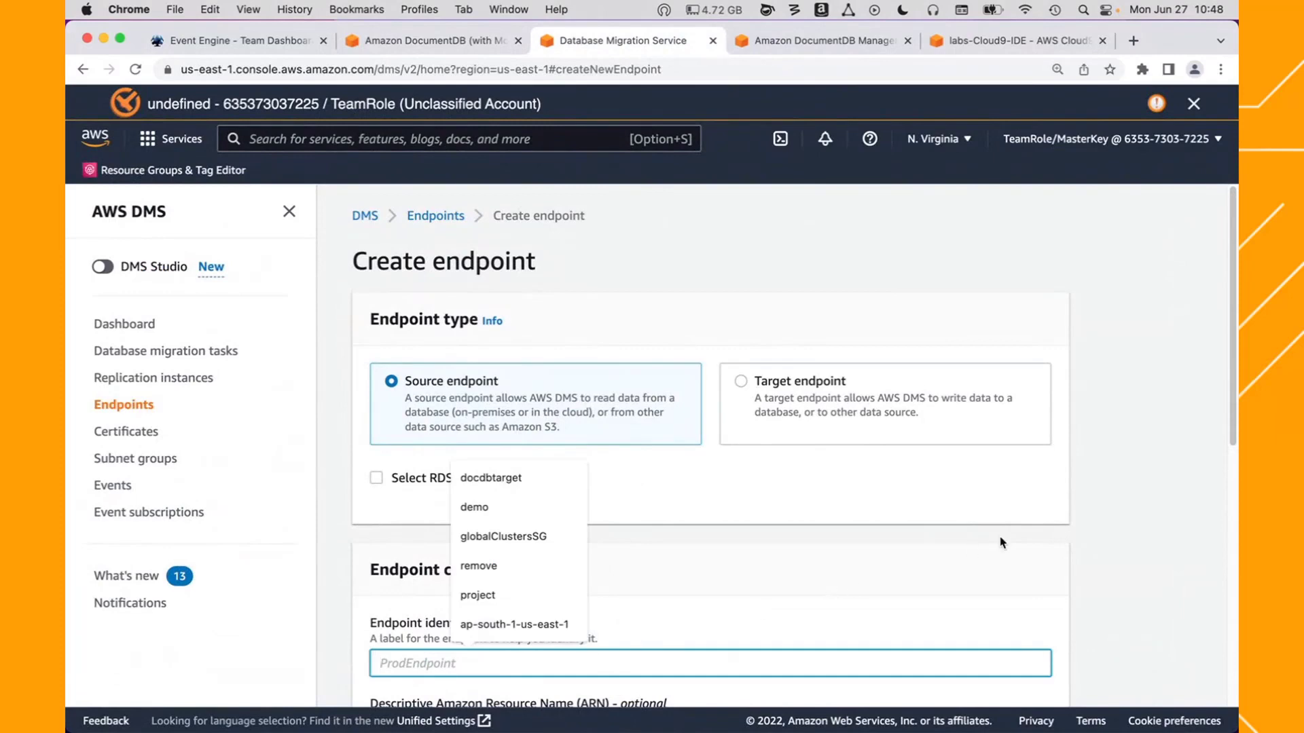
{"action": "key", "text": "super+v"}
- Choose MongoDB as the source engine with access information provided manually, and return to the workshop's configuration values
{"action": "left_click_drag", "start_coordinate": [1231, 392], "coordinate": [1232, 537]}
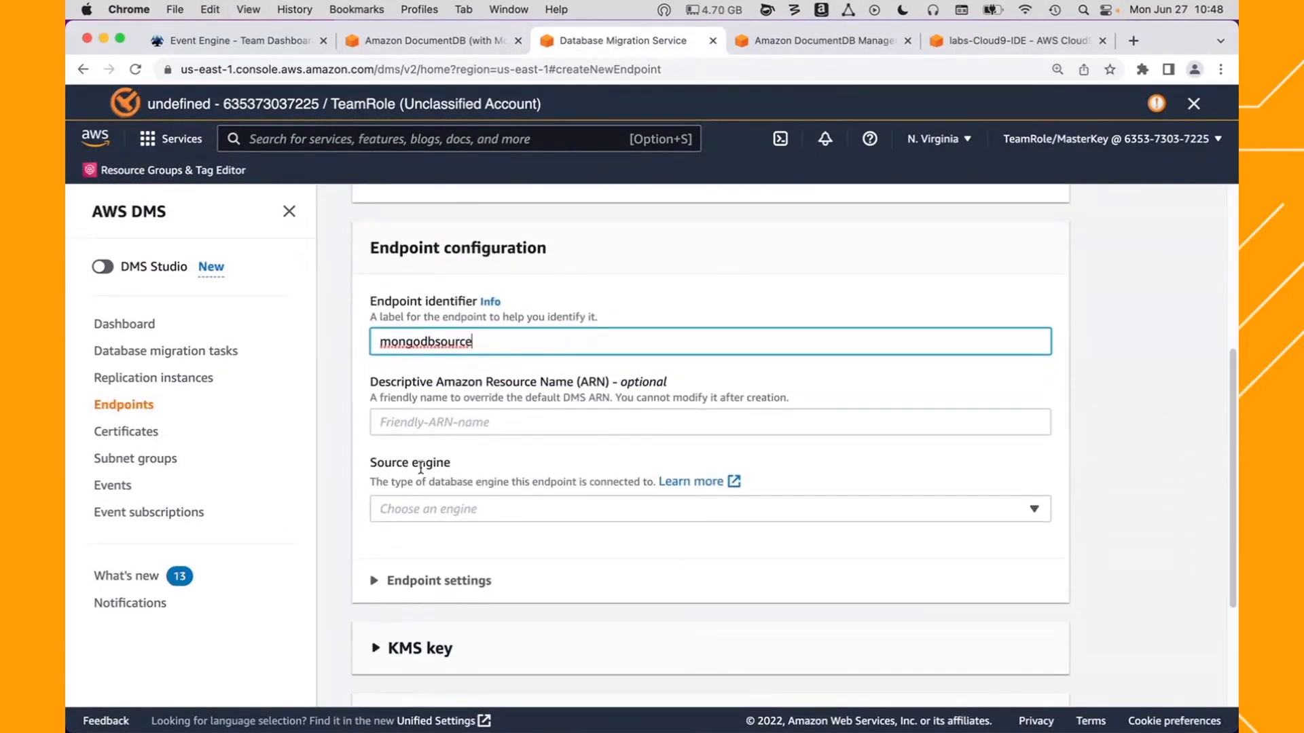
{"action": "left_click", "coordinate": [502, 511]}
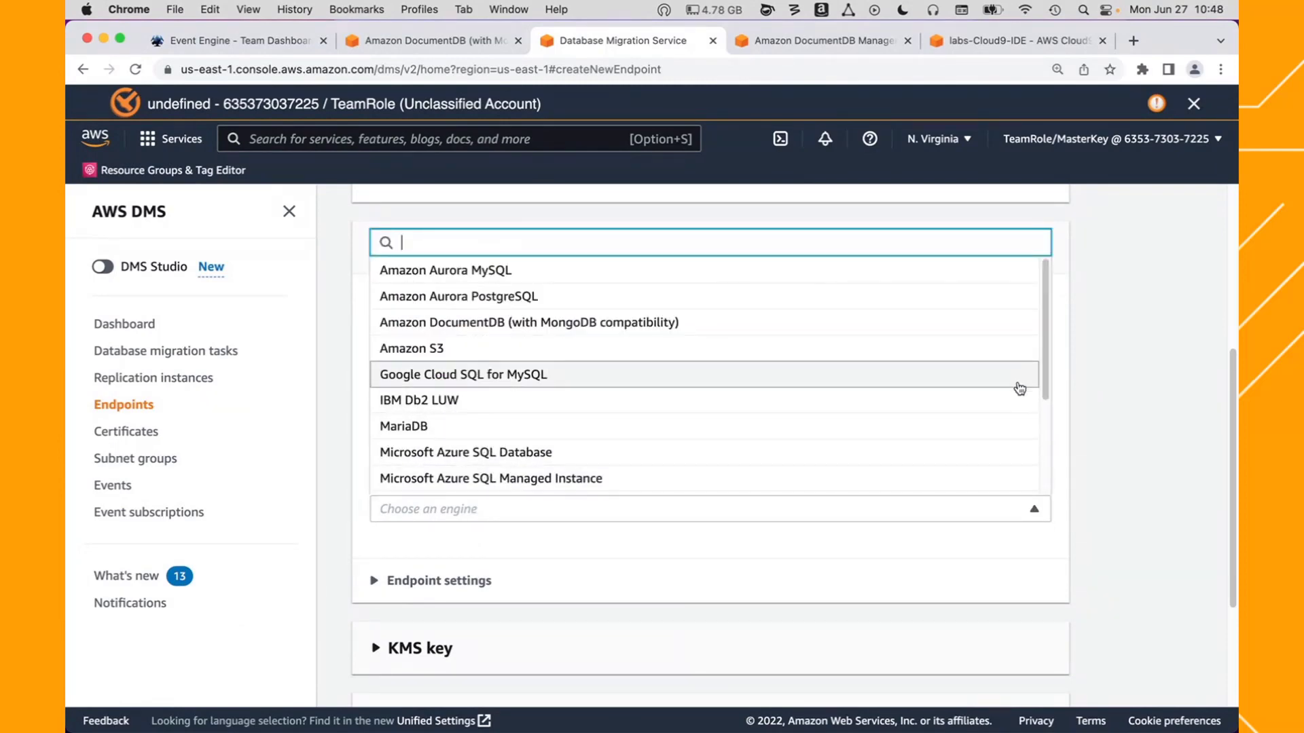
{"action": "scroll", "coordinate": [1045, 366], "scroll_direction": "down", "scroll_amount": 4}
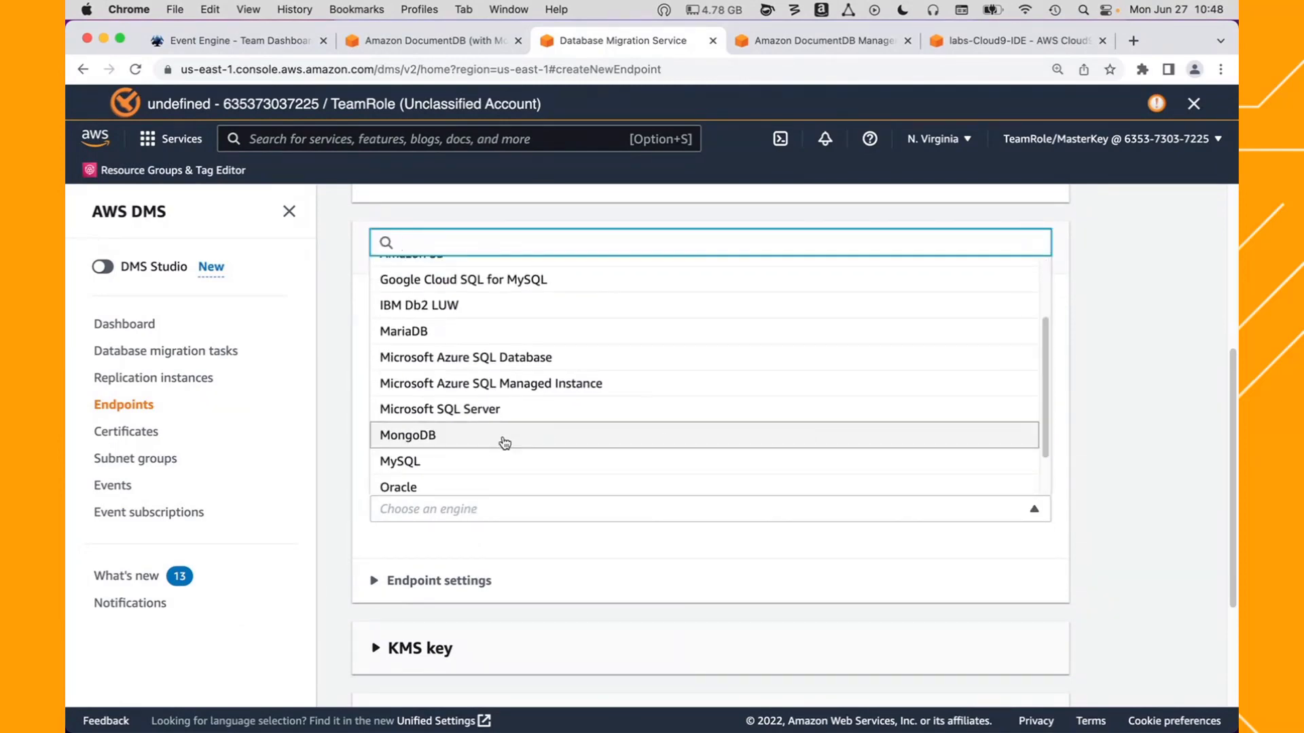
{"action": "left_click", "coordinate": [508, 438]}
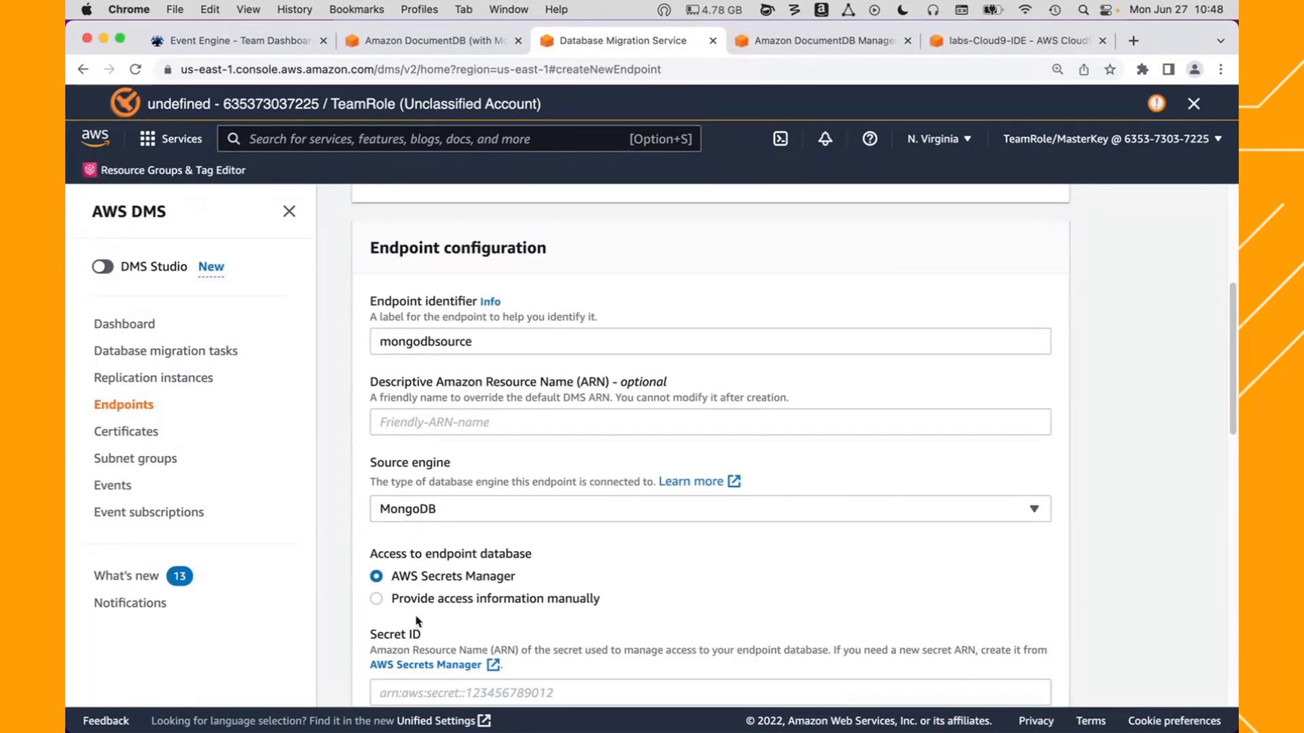
{"action": "left_click", "coordinate": [375, 601]}
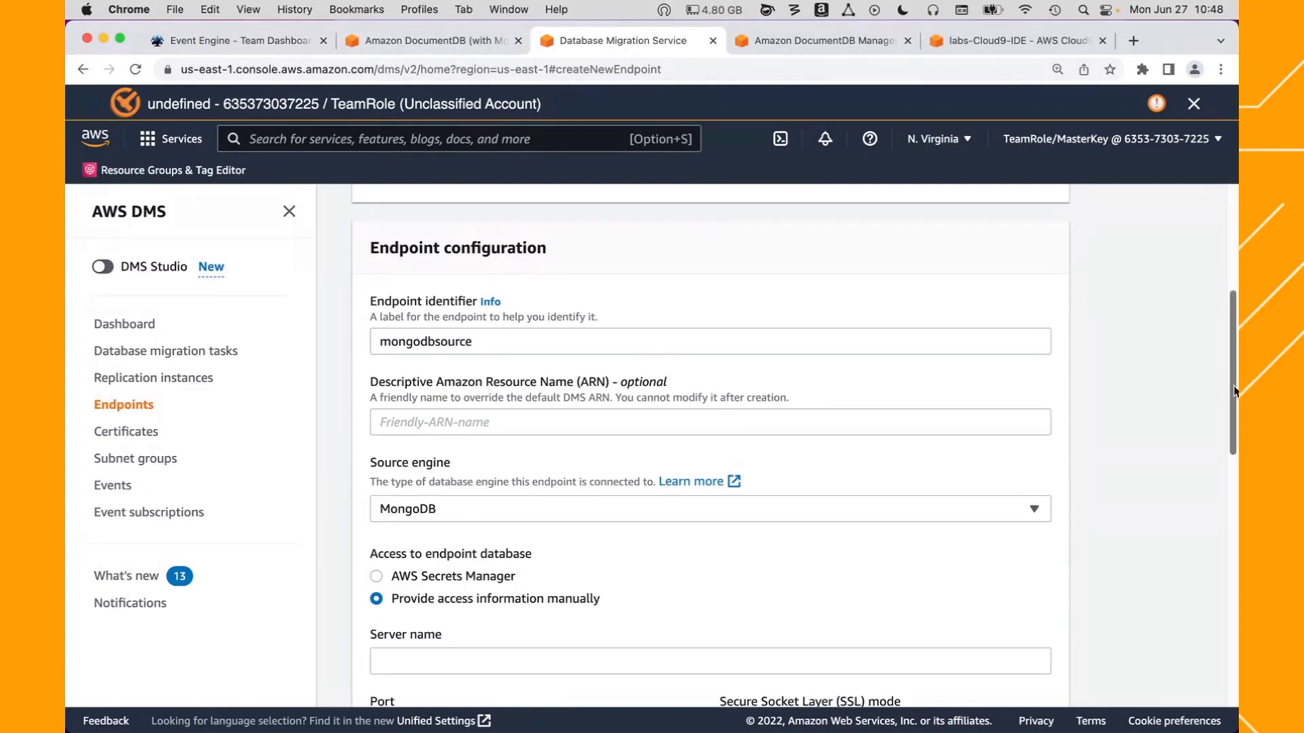
{"action": "left_click_drag", "start_coordinate": [1235, 385], "coordinate": [1232, 435]}
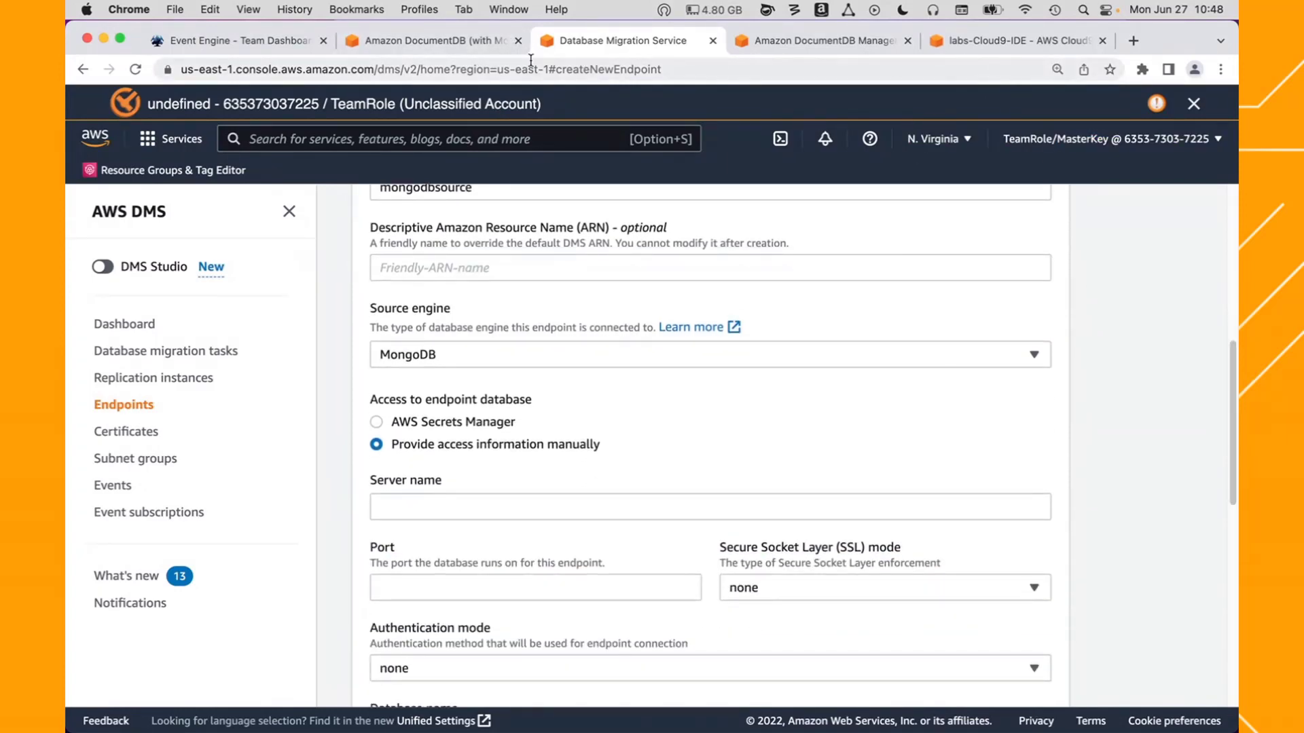
{"action": "left_click", "coordinate": [442, 42]}
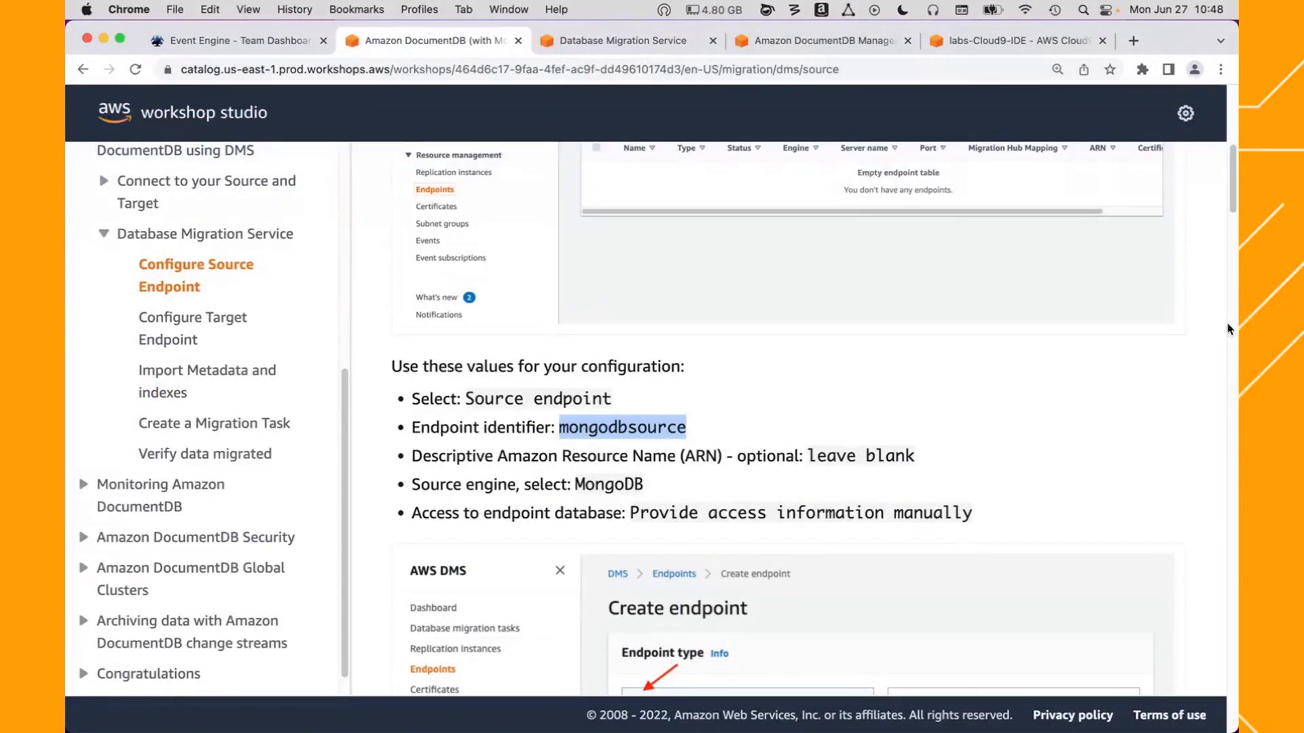
- Read on in the workshop to step 2, open its EC2 console link and display the list of EC2 instances
{"action": "scroll", "coordinate": [1227, 177], "scroll_direction": "down", "scroll_amount": 10}
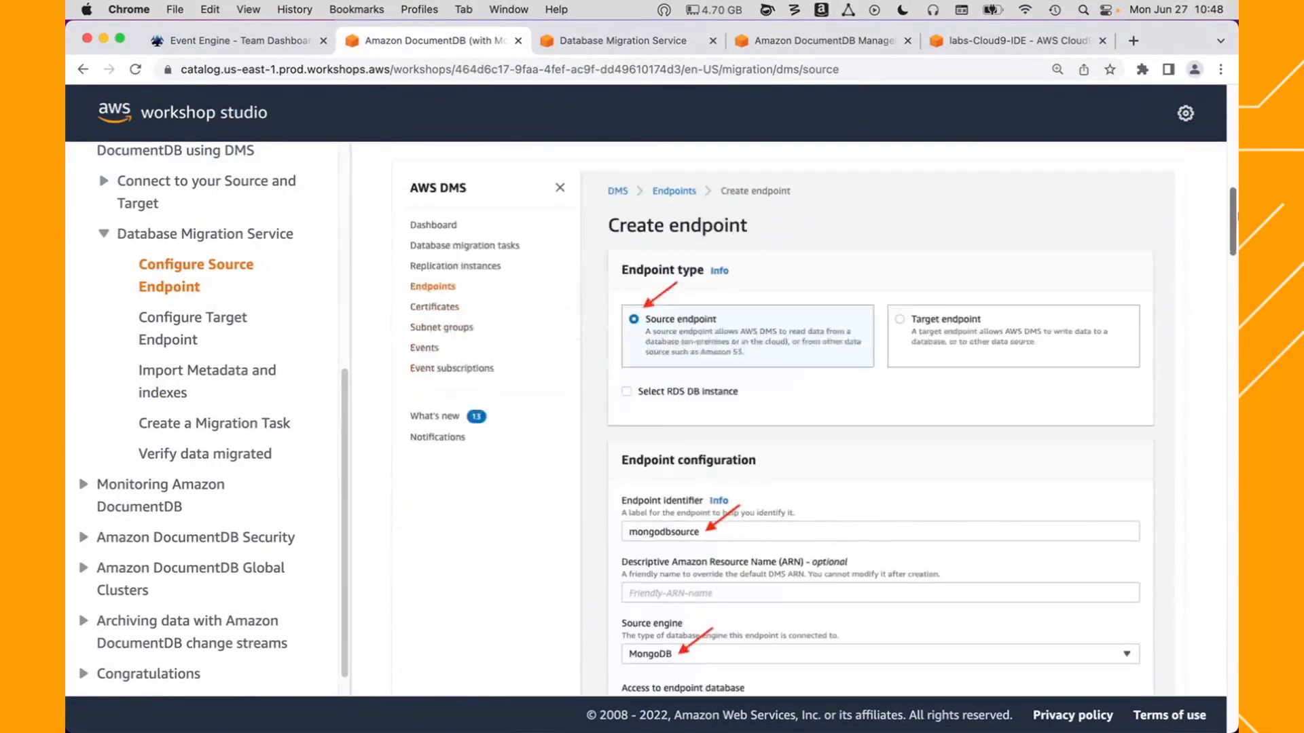
{"action": "scroll", "coordinate": [654, 328], "scroll_direction": "down", "scroll_amount": 5}
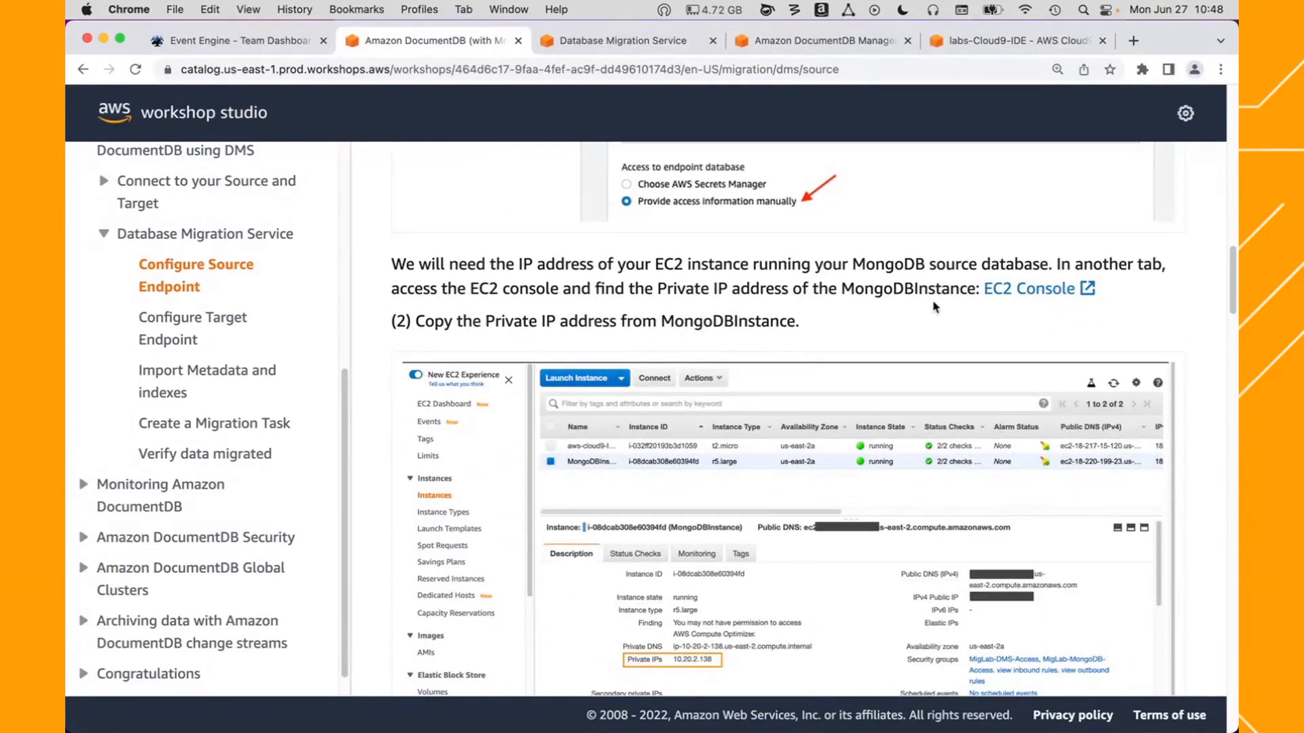
{"action": "left_click", "coordinate": [1015, 291]}
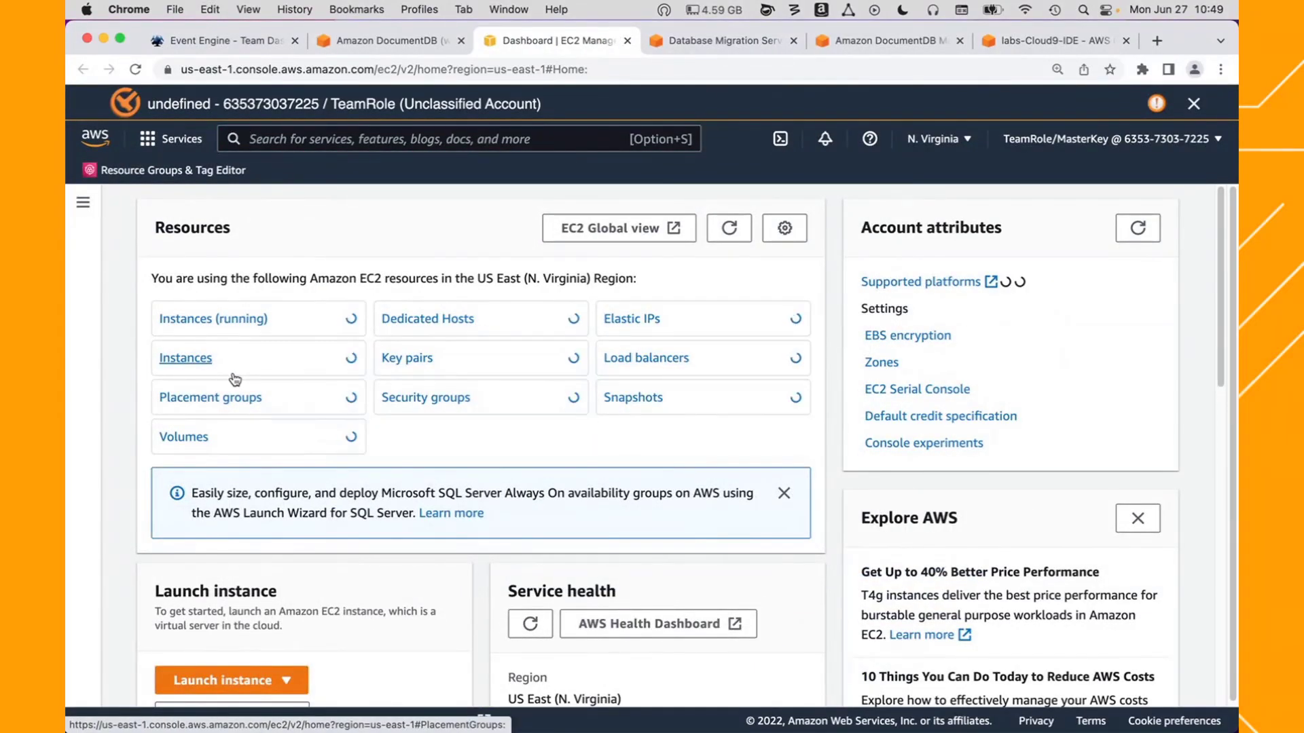
{"action": "left_click", "coordinate": [181, 365]}
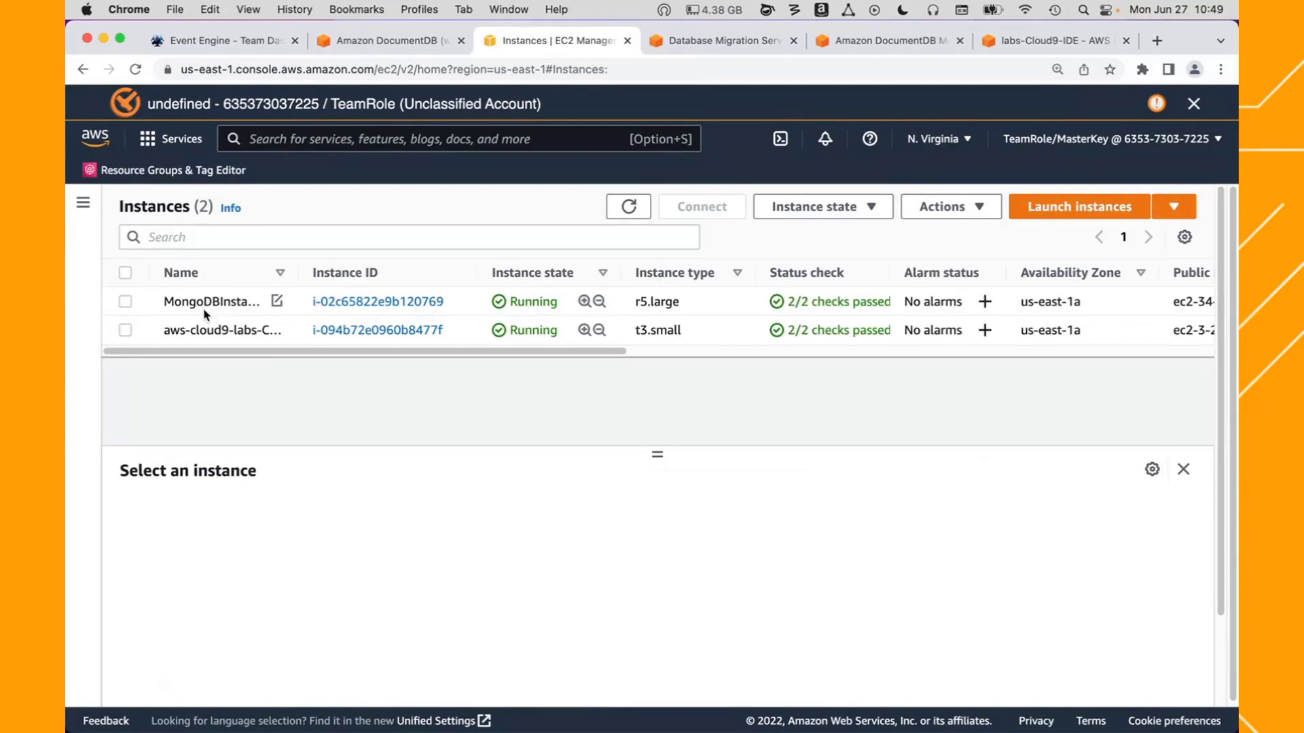
- Widen the instance list's Name column, select MongoDBInstance and copy its private IPv4 address
{"action": "left_click_drag", "start_coordinate": [299, 272], "coordinate": [328, 272]}
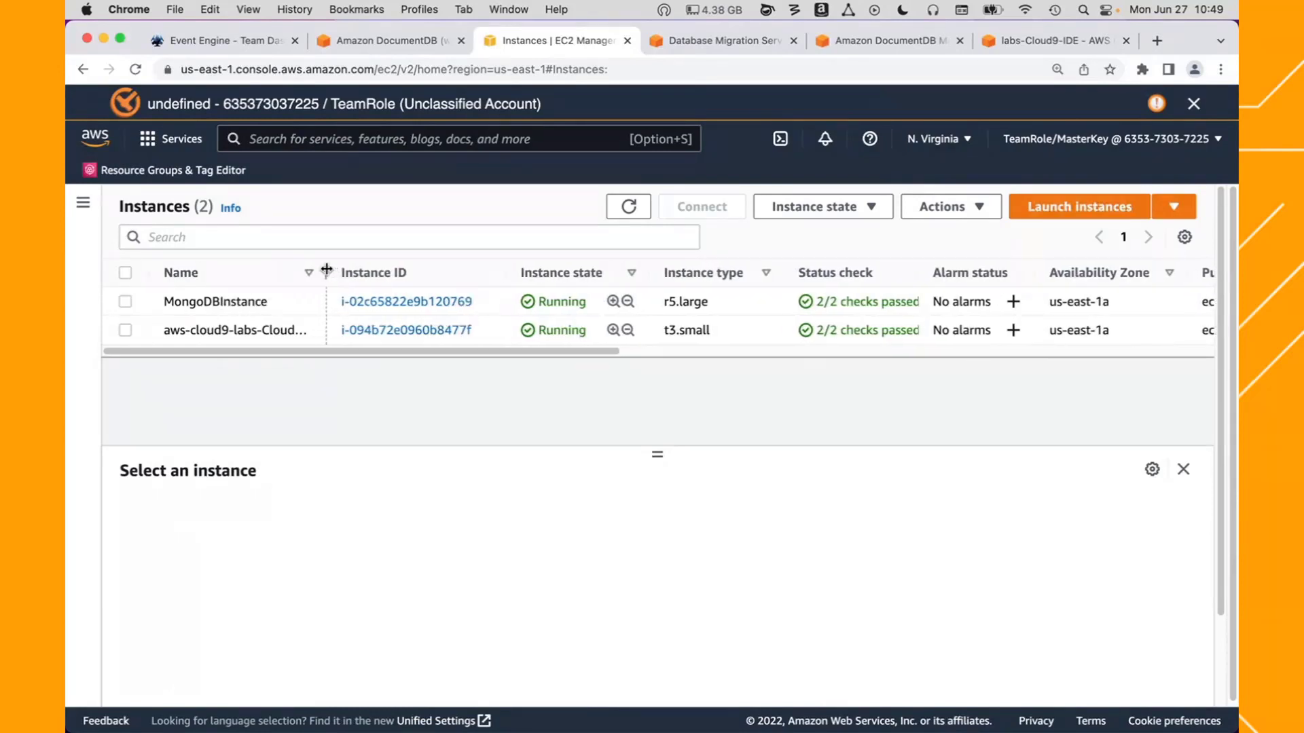
{"action": "left_click", "coordinate": [126, 302]}
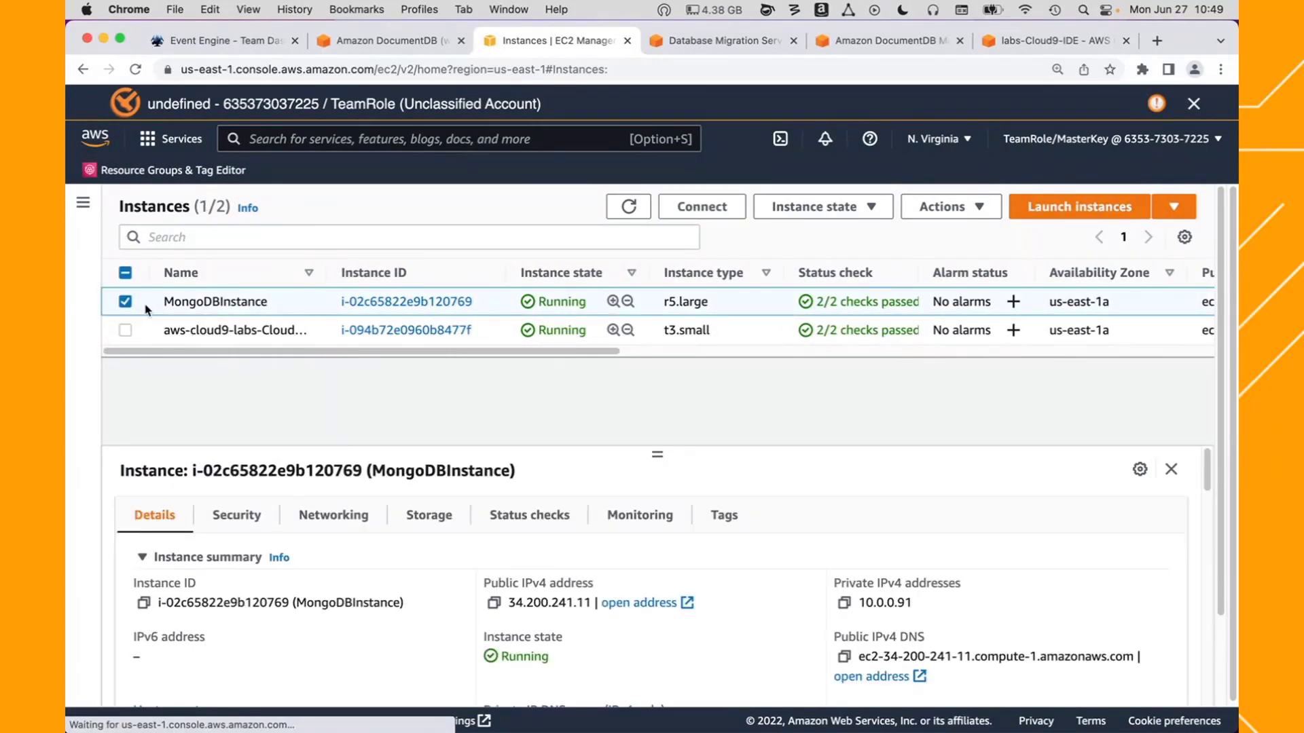
{"action": "double_click", "coordinate": [863, 602]}
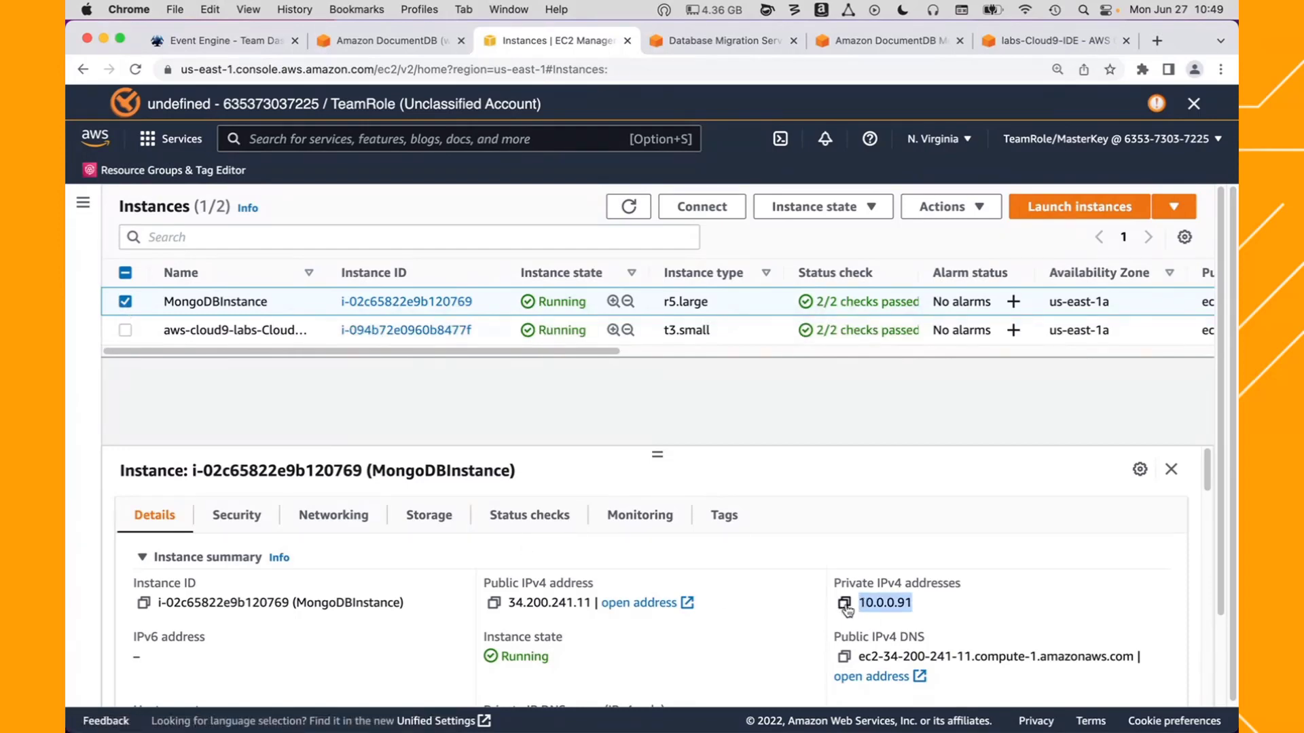
{"action": "left_click", "coordinate": [844, 602]}
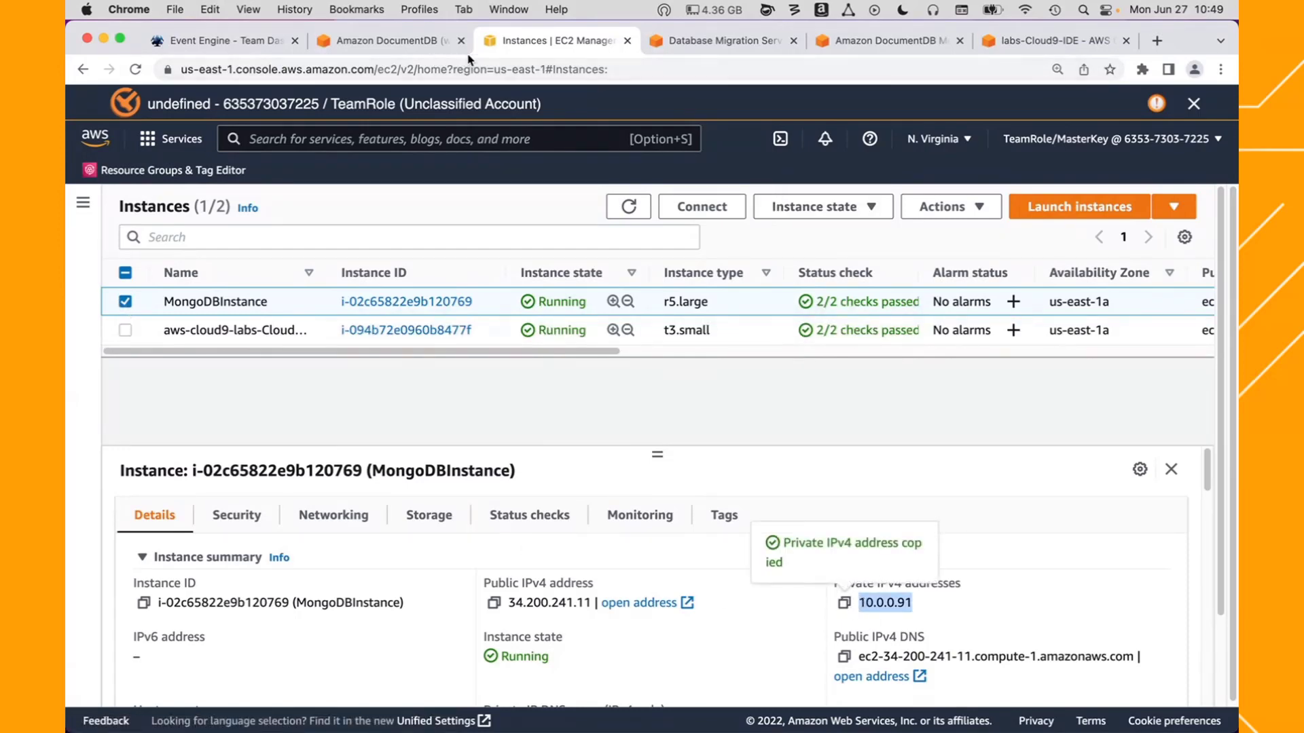
- In the DMS source endpoint form, enter 10.0.0.91 as the server name and 27017 as the port
{"action": "left_click", "coordinate": [713, 42]}
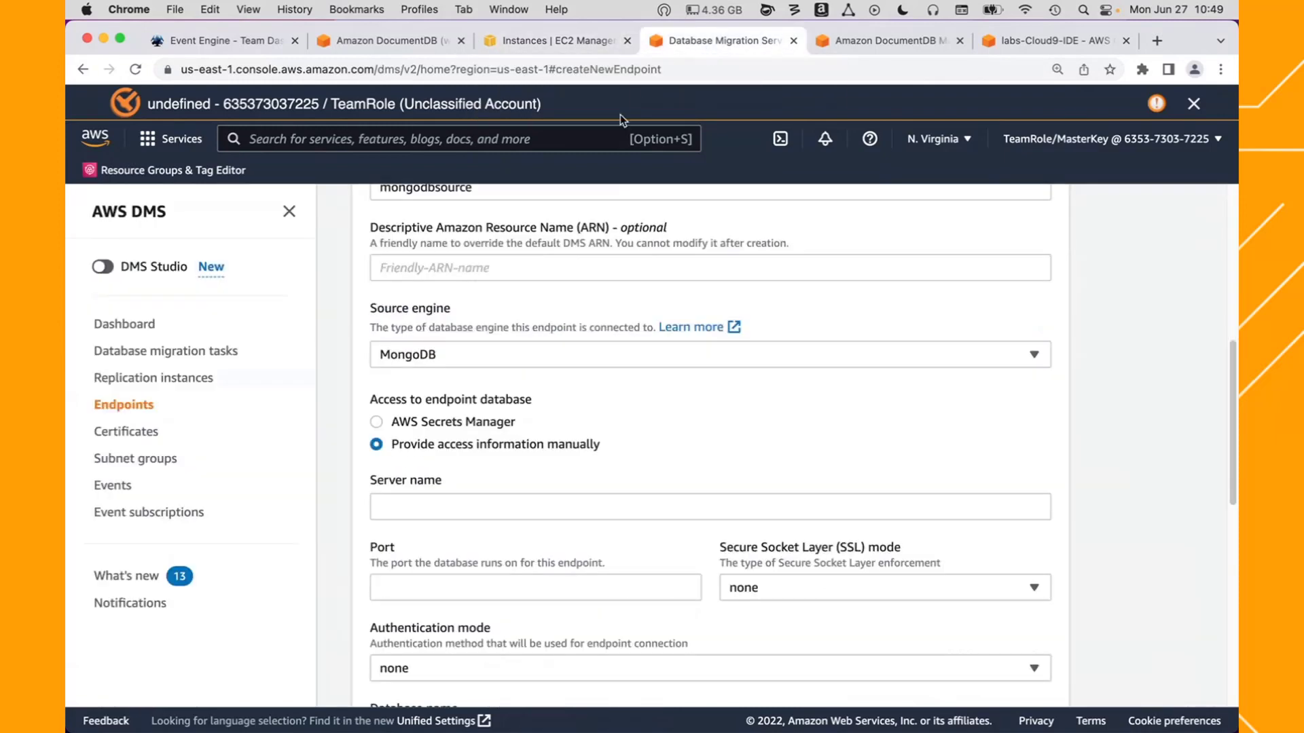
{"action": "left_click", "coordinate": [439, 510]}
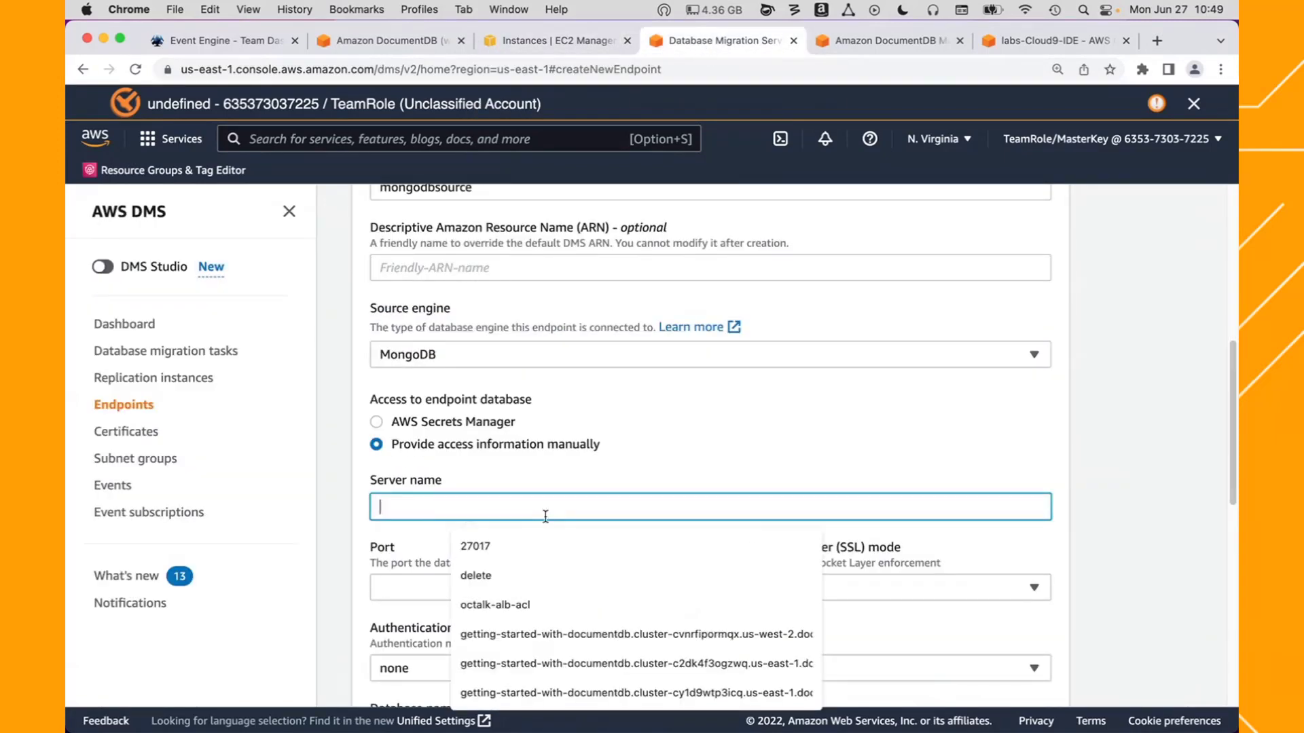
{"action": "key", "text": "super+v"}
{"action": "left_click", "coordinate": [433, 587]}
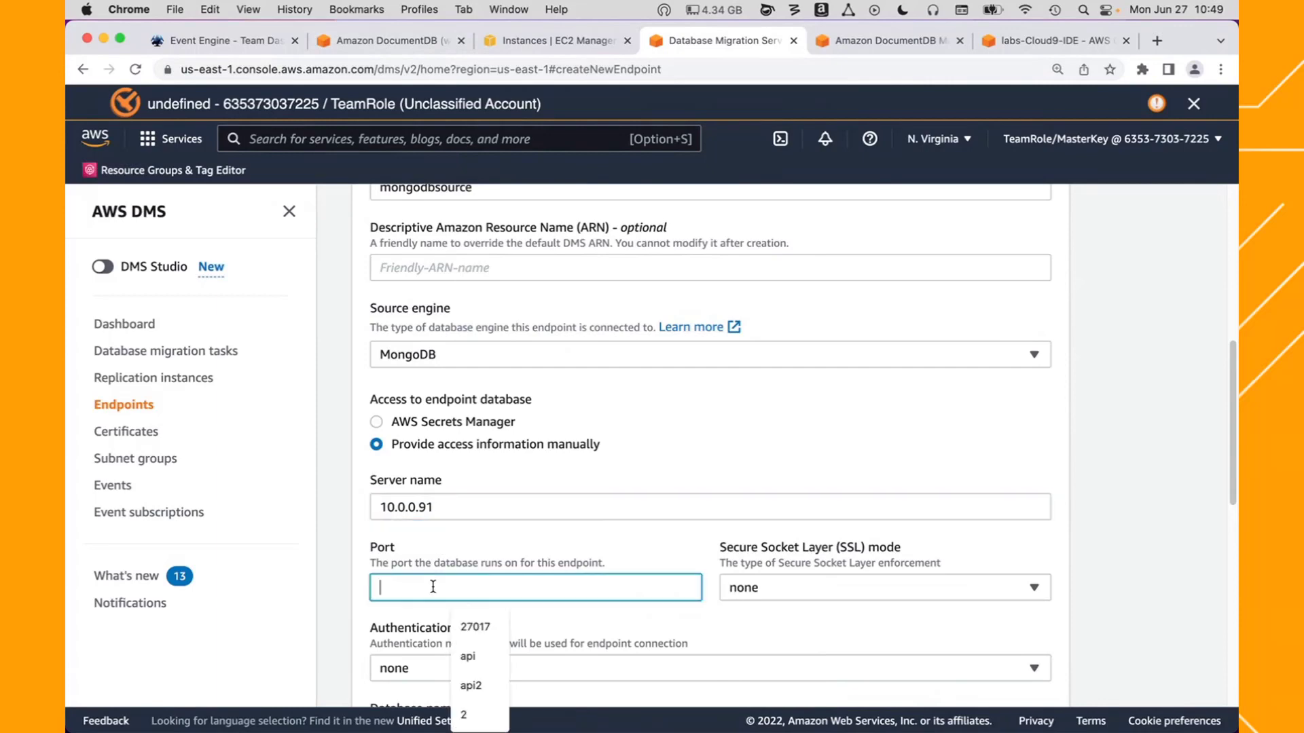
{"action": "type", "text": "27017"}
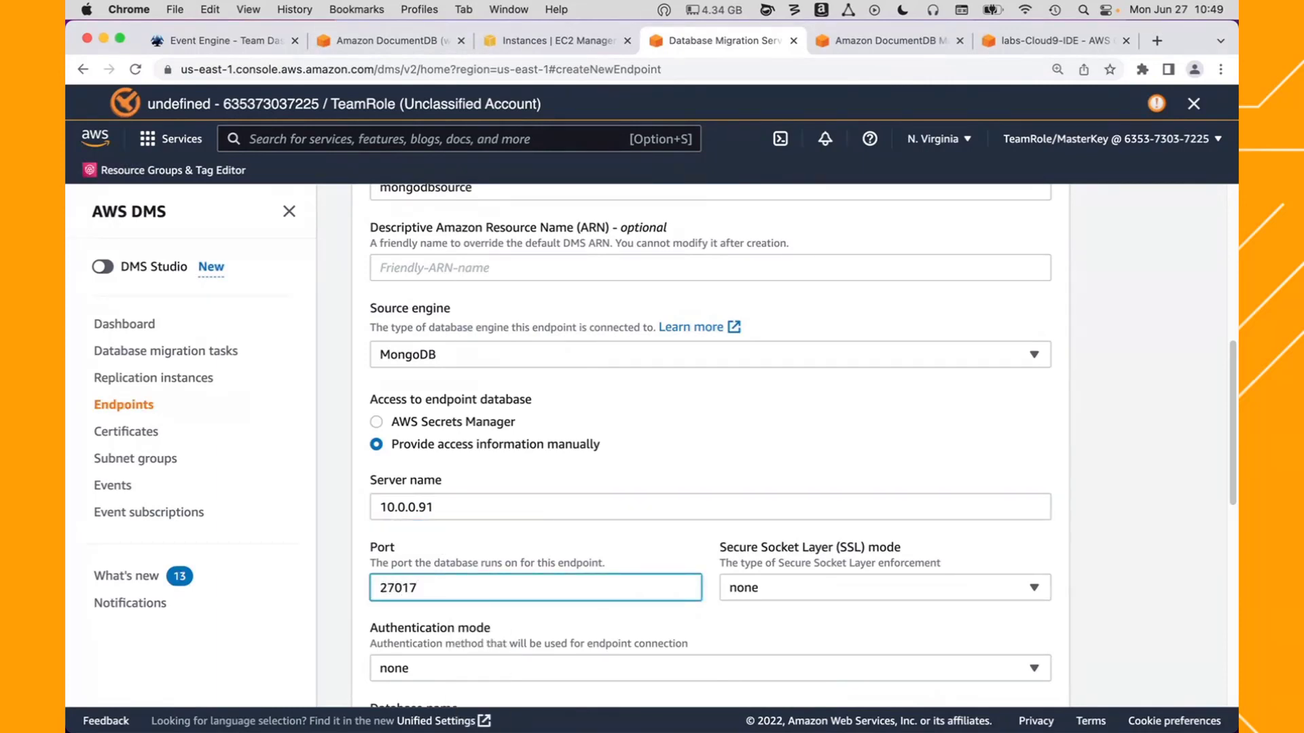
- Return to the workshop's step 3 values and copy the user name dmsuser
{"action": "left_click", "coordinate": [398, 43]}
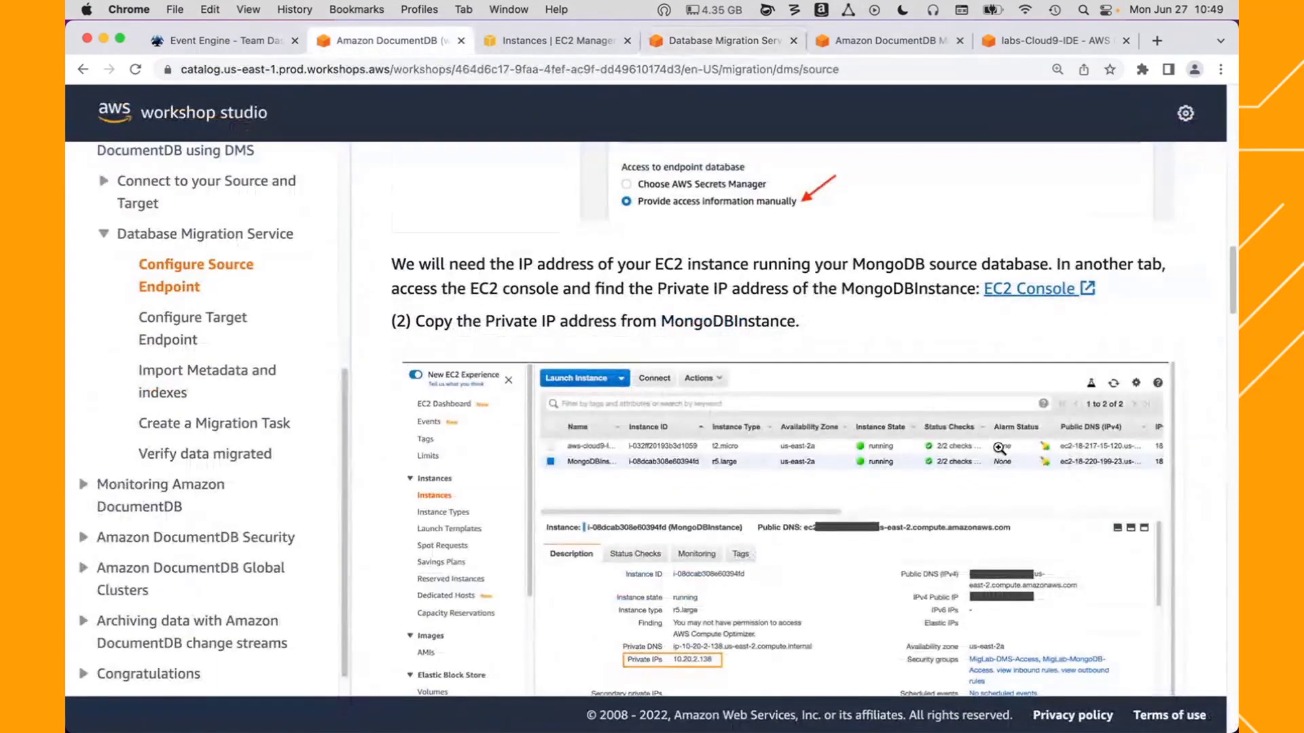
{"action": "scroll", "coordinate": [1233, 307], "scroll_direction": "down", "scroll_amount": 10}
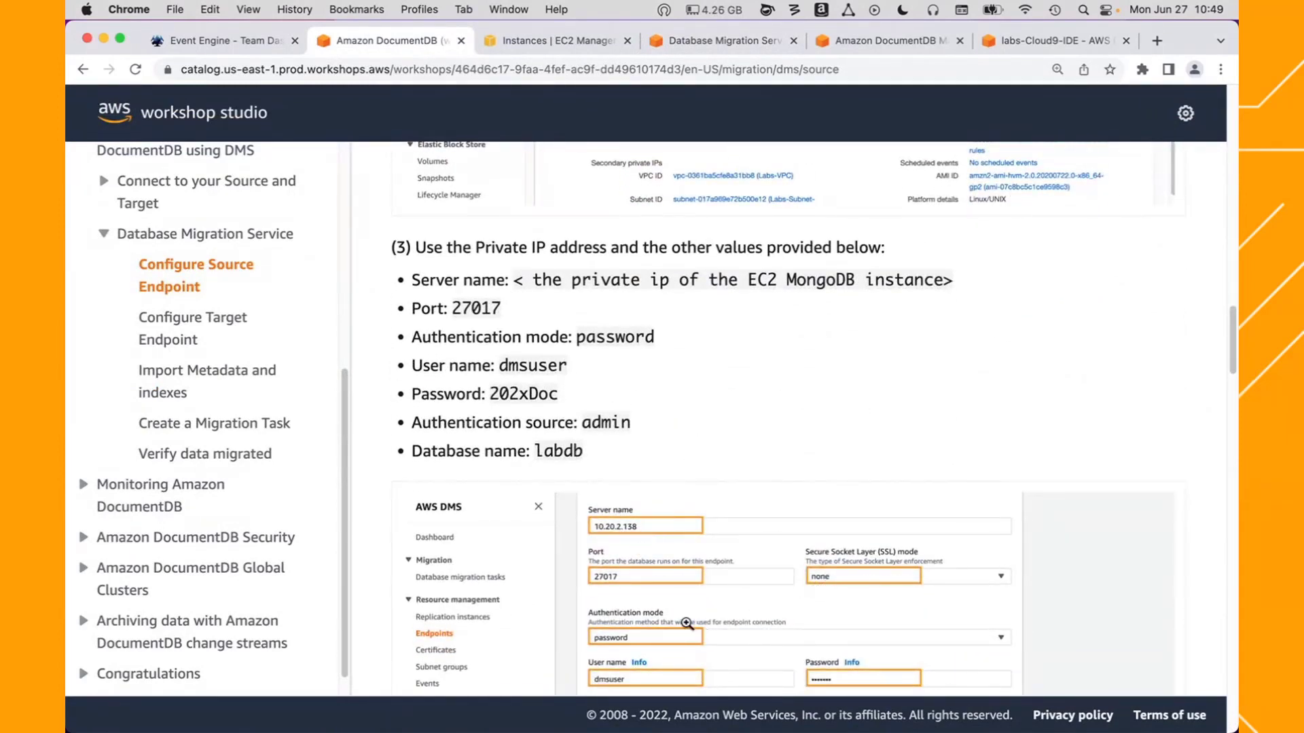
{"action": "double_click", "coordinate": [531, 367]}
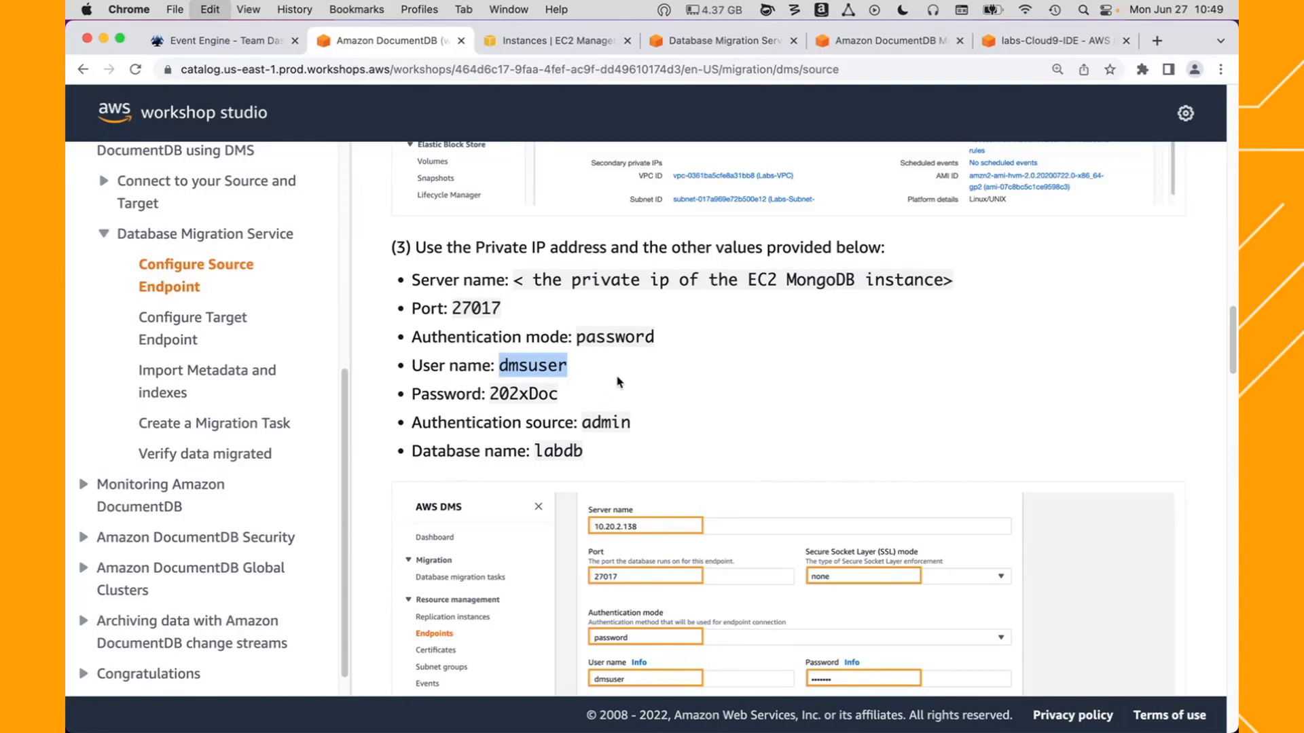
- In the DMS endpoint form, set the authentication mode to Password and enter dmsuser as the user name
{"action": "left_click", "coordinate": [709, 45]}
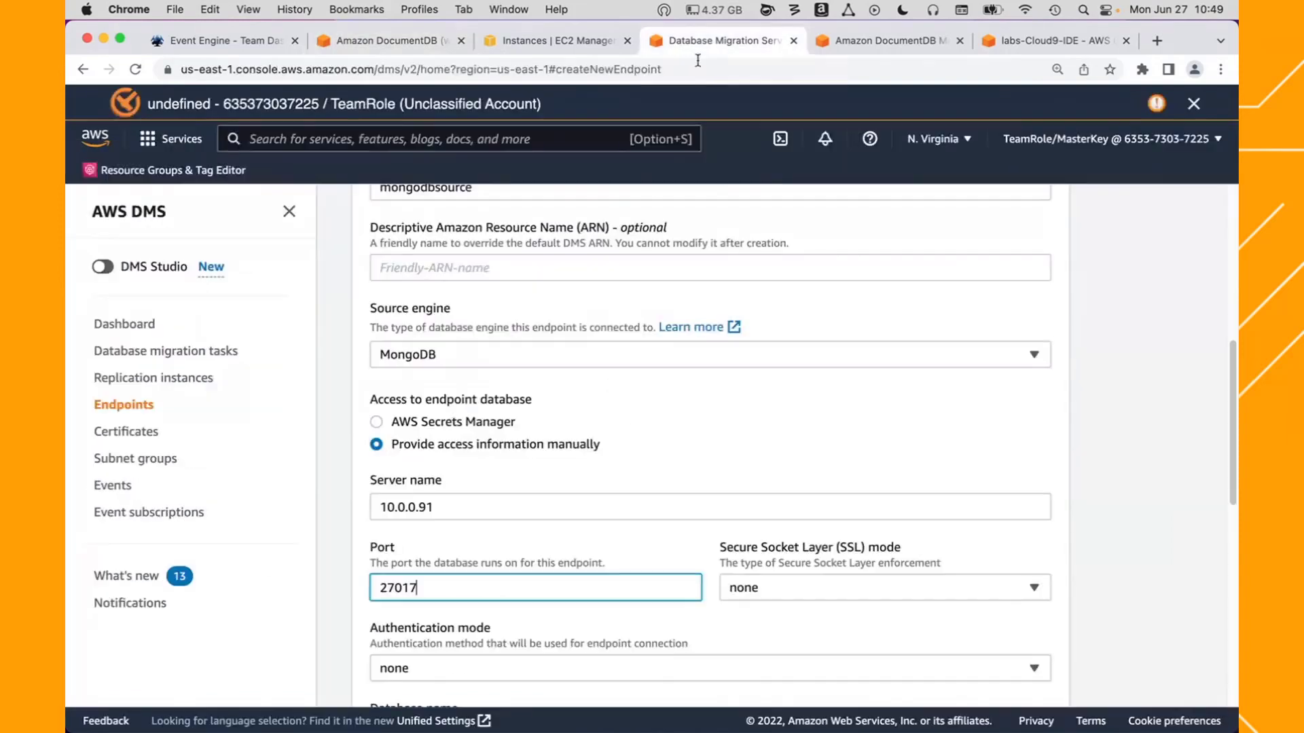
{"action": "left_click", "coordinate": [857, 592]}
{"action": "left_click", "coordinate": [578, 640]}
{"action": "left_click", "coordinate": [548, 671]}
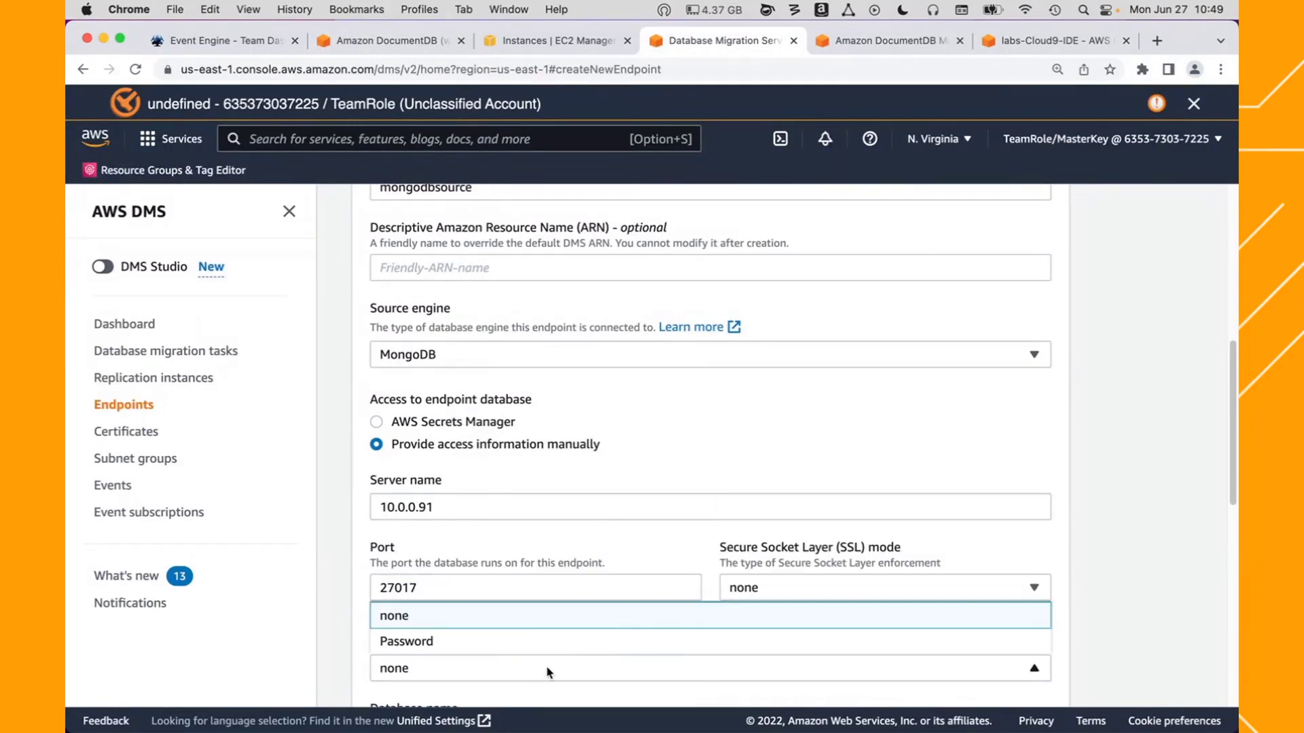
{"action": "left_click", "coordinate": [537, 641]}
{"action": "scroll", "coordinate": [1231, 414], "scroll_direction": "down", "scroll_amount": 5}
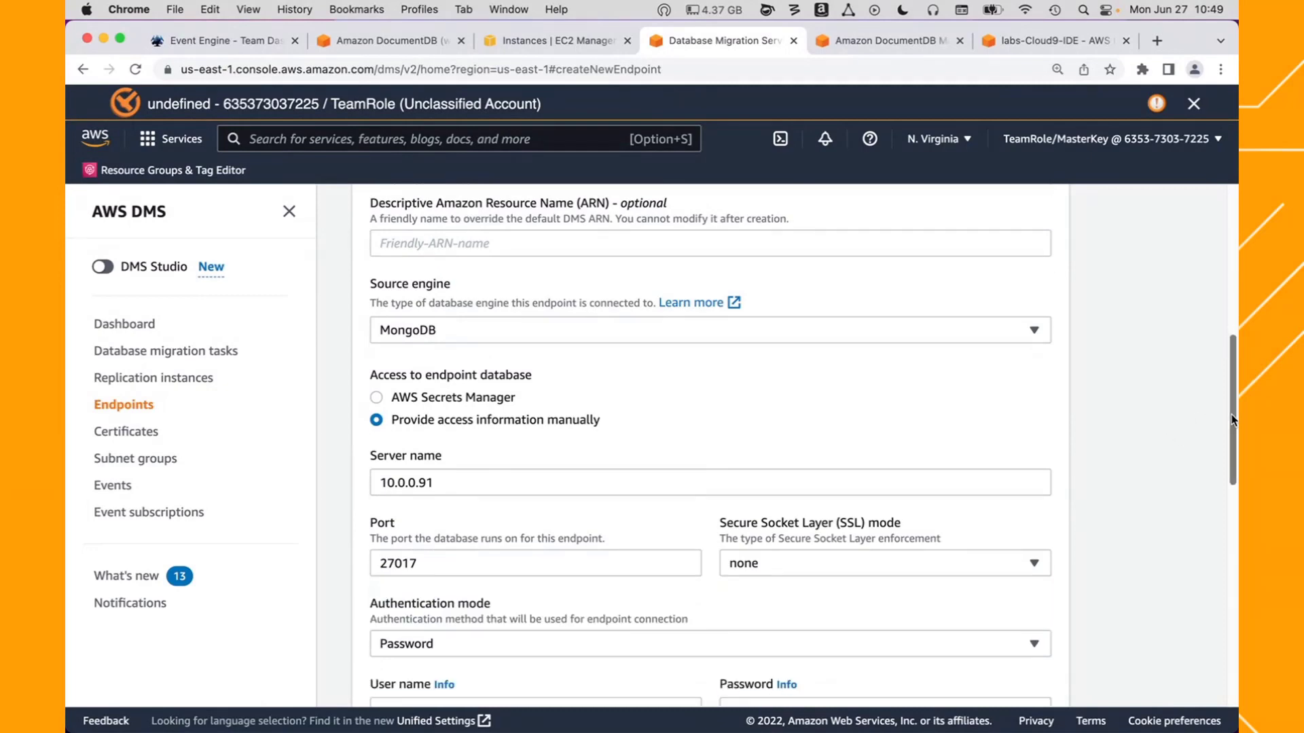
{"action": "left_click", "coordinate": [407, 437]}
{"action": "type", "text": "dmsuser"}
{"action": "key", "text": "Tab"}
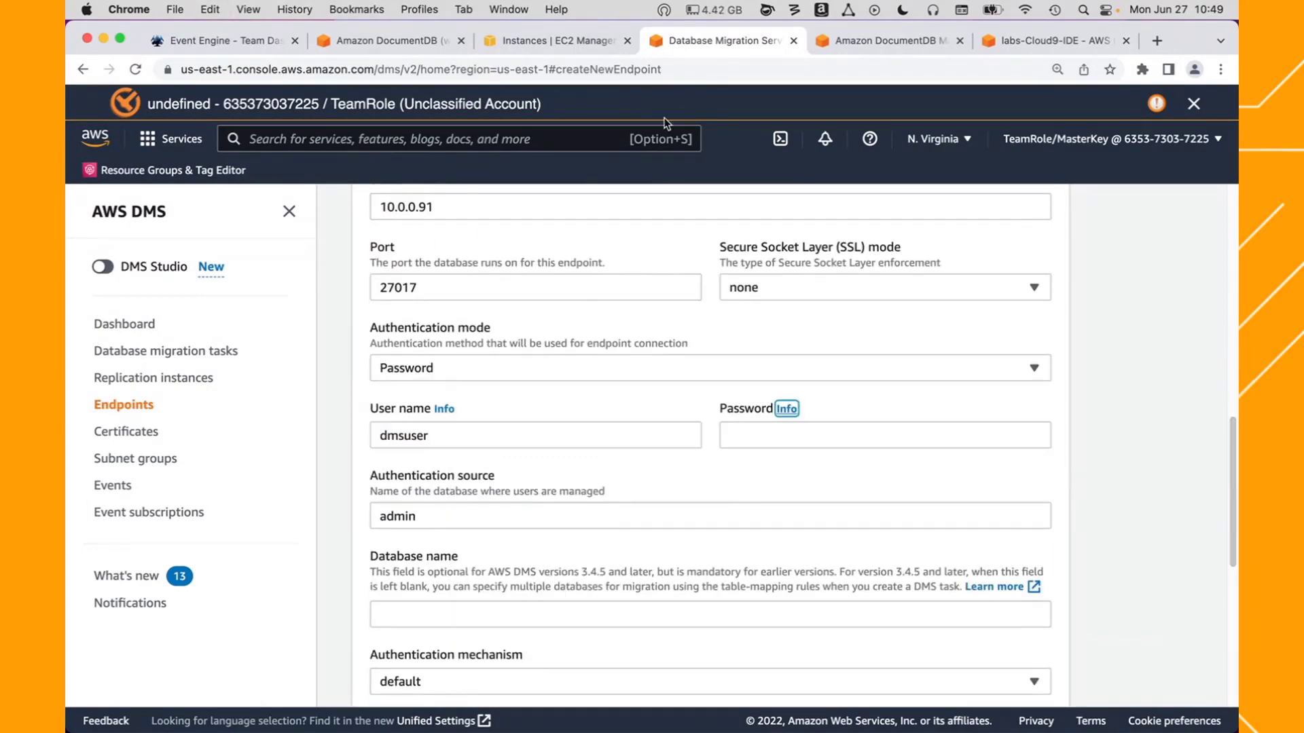
- Copy the database password from the workshop's step 3 and enter it in the endpoint form's password field
{"action": "left_click", "coordinate": [428, 47]}
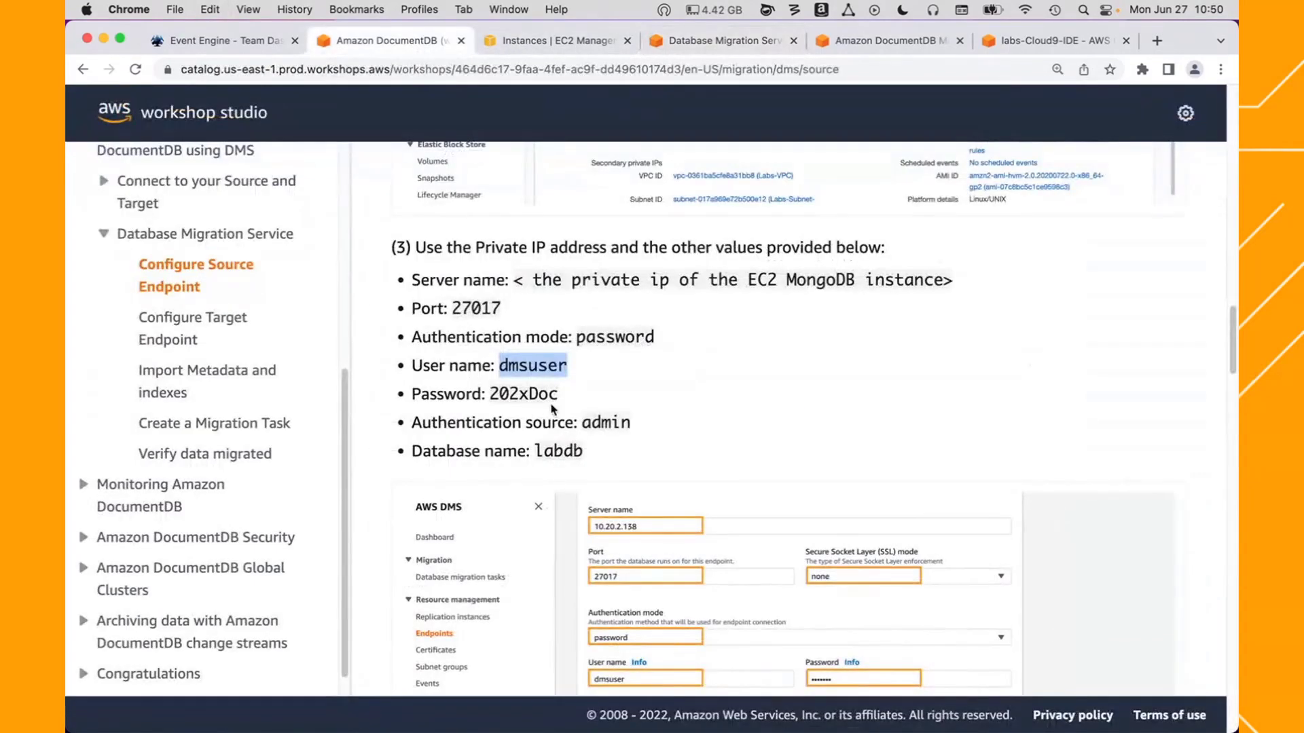
{"action": "left_click", "coordinate": [528, 389]}
{"action": "double_click", "coordinate": [529, 392]}
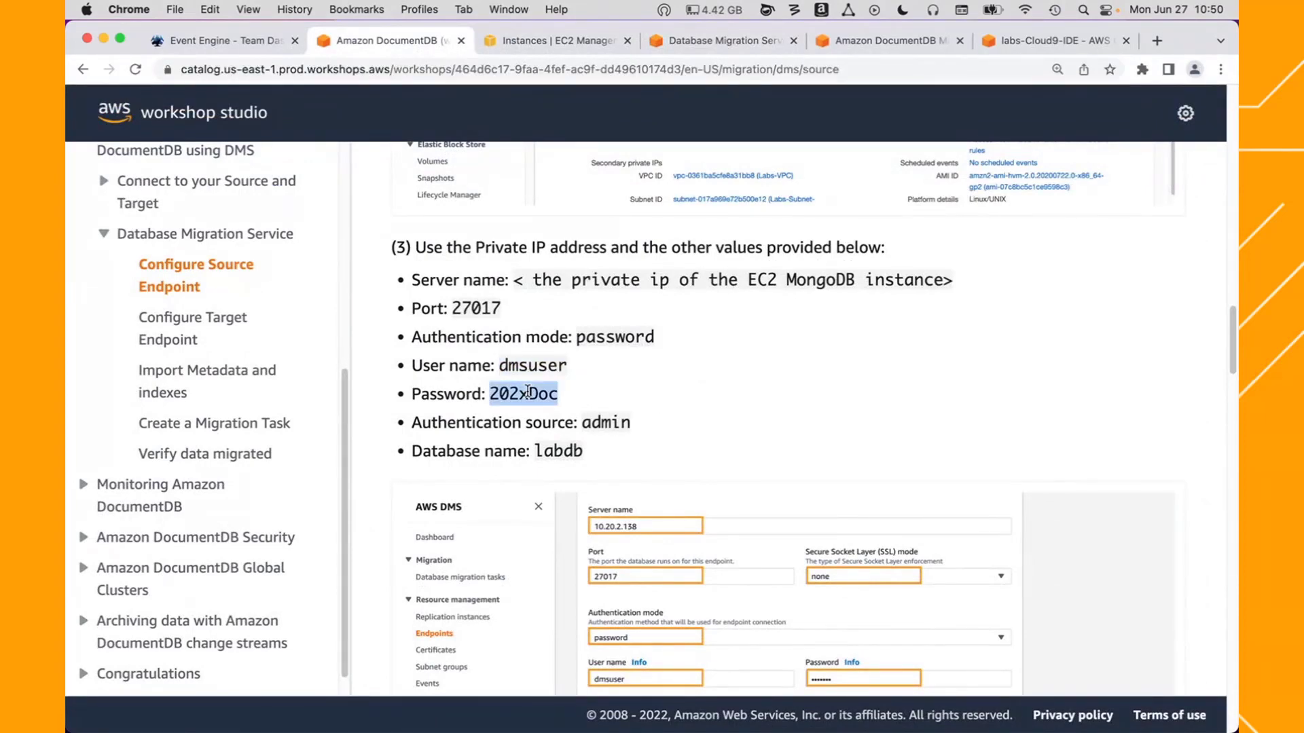
{"action": "left_click", "coordinate": [686, 42]}
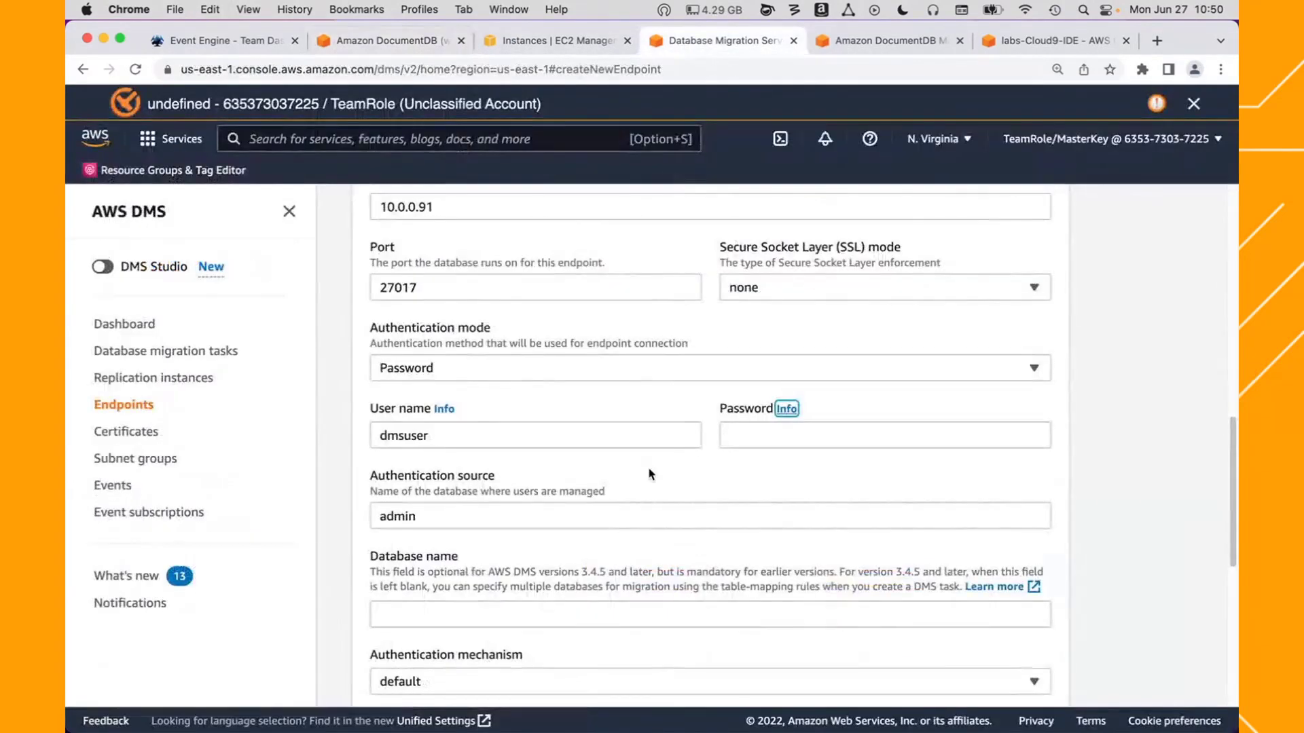
{"action": "left_click", "coordinate": [754, 430]}
{"action": "key", "text": "super+v"}
{"action": "key", "text": "Tab"}
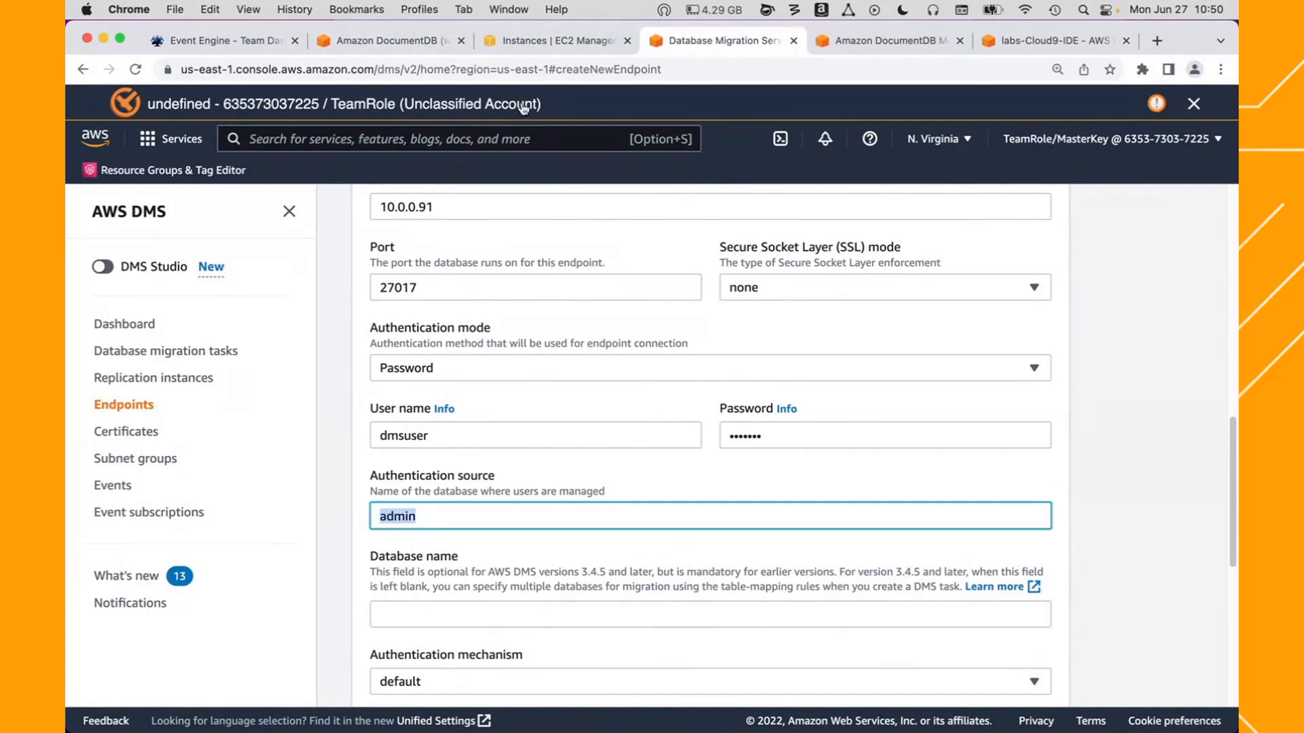
- Copy the database name labdb from the workshop and enter it as the source endpoint's database name
{"action": "left_click", "coordinate": [422, 42]}
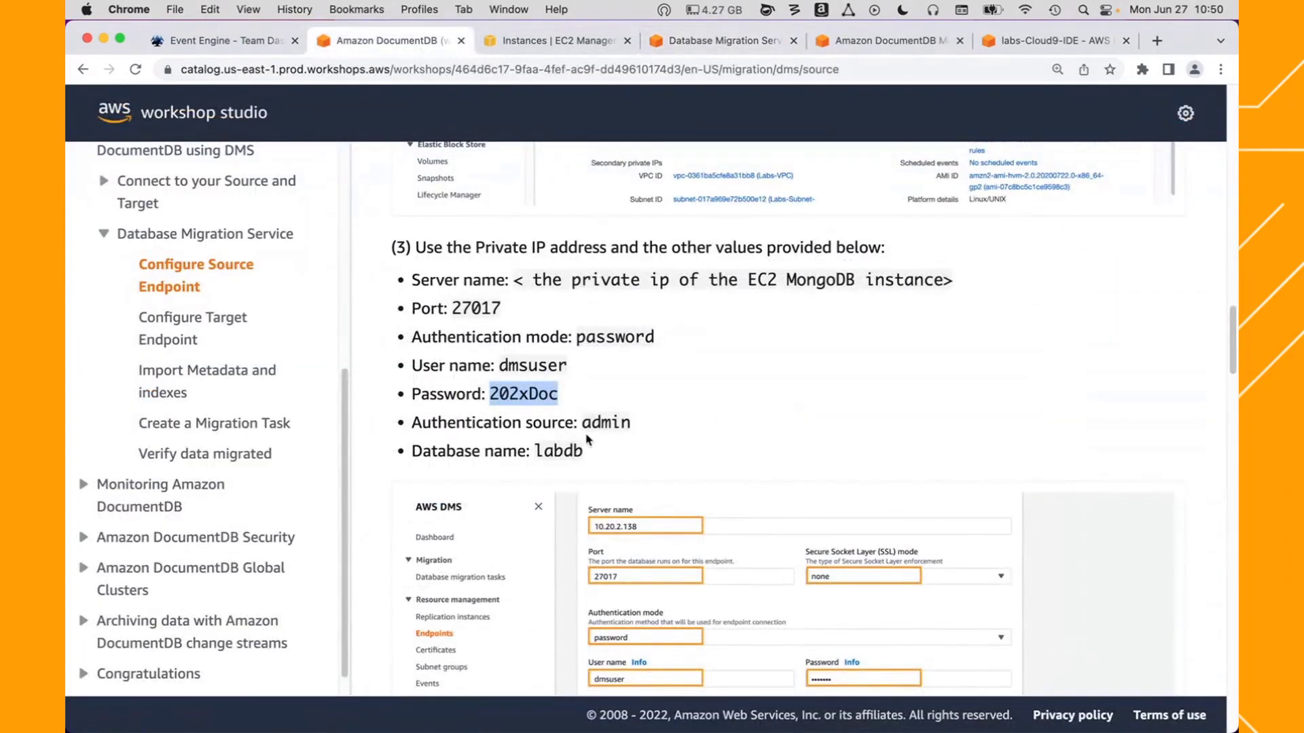
{"action": "double_click", "coordinate": [606, 422]}
{"action": "double_click", "coordinate": [548, 452]}
{"action": "key", "text": "super+c"}
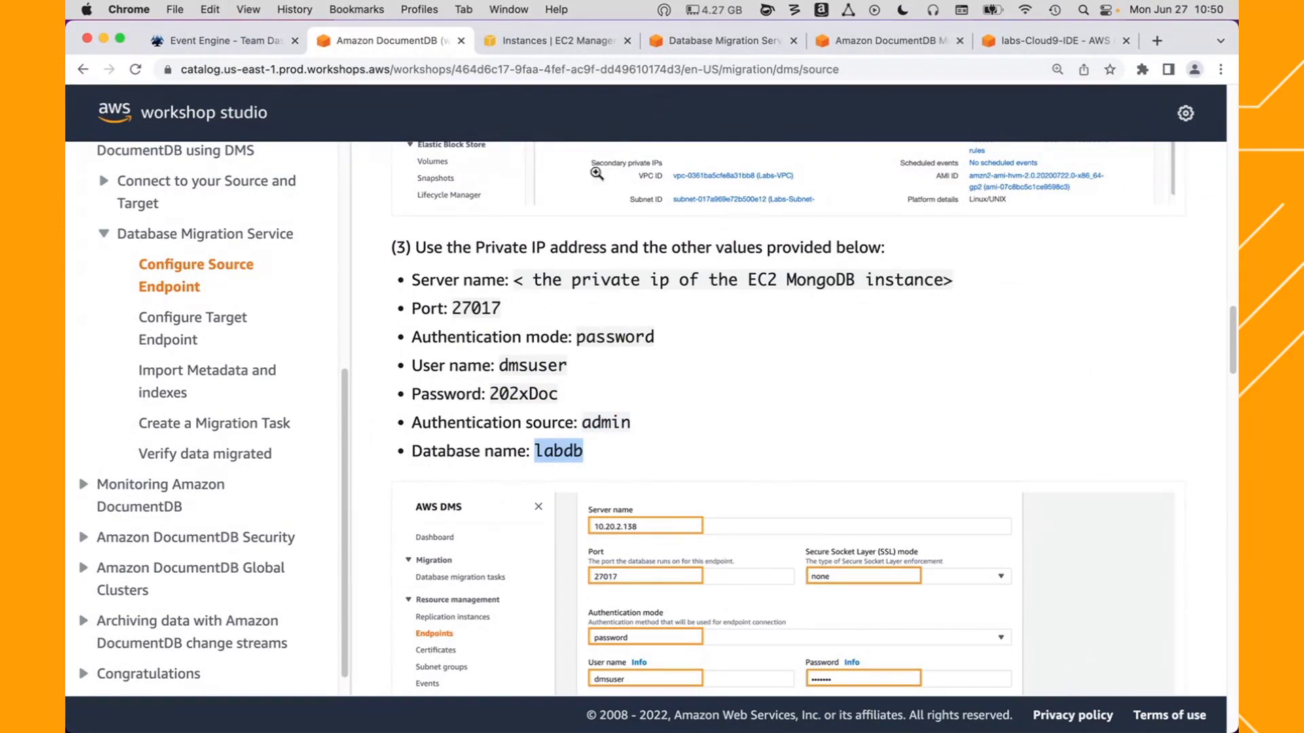
{"action": "left_click", "coordinate": [696, 46]}
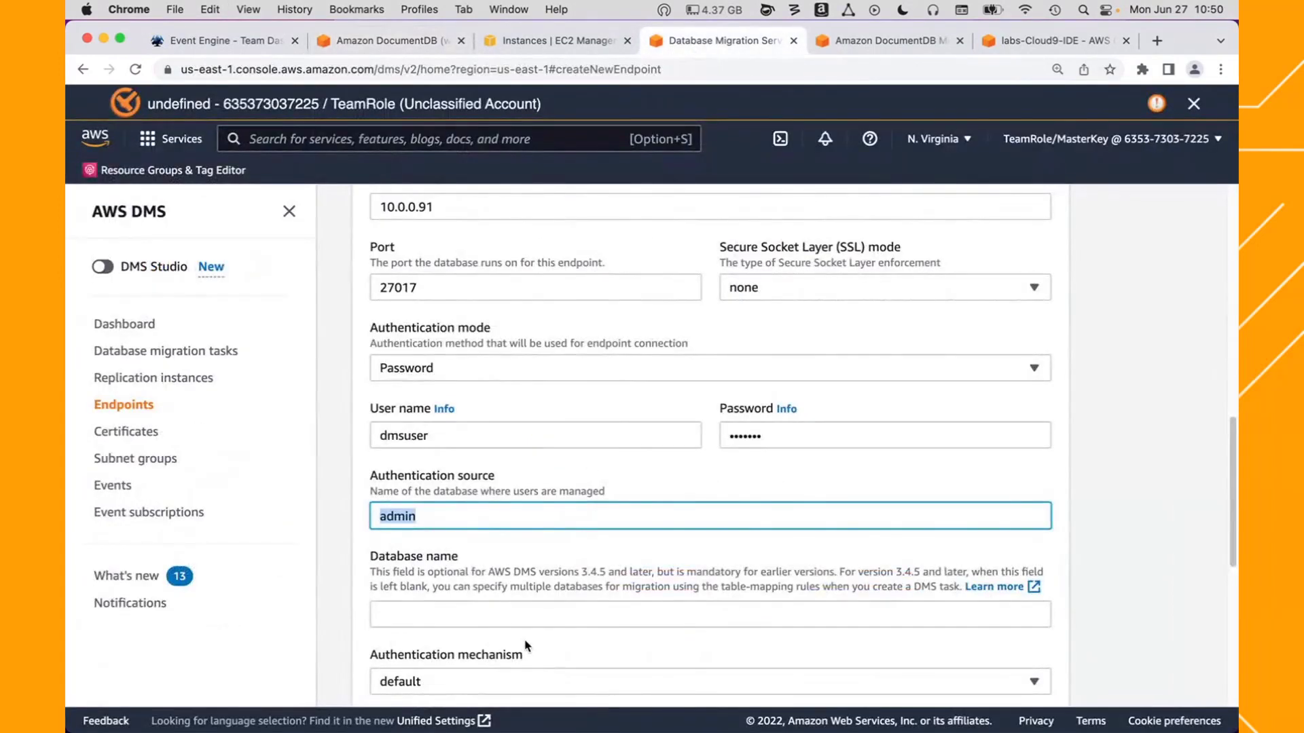
{"action": "left_click", "coordinate": [466, 617]}
{"action": "key", "text": "super+v"}
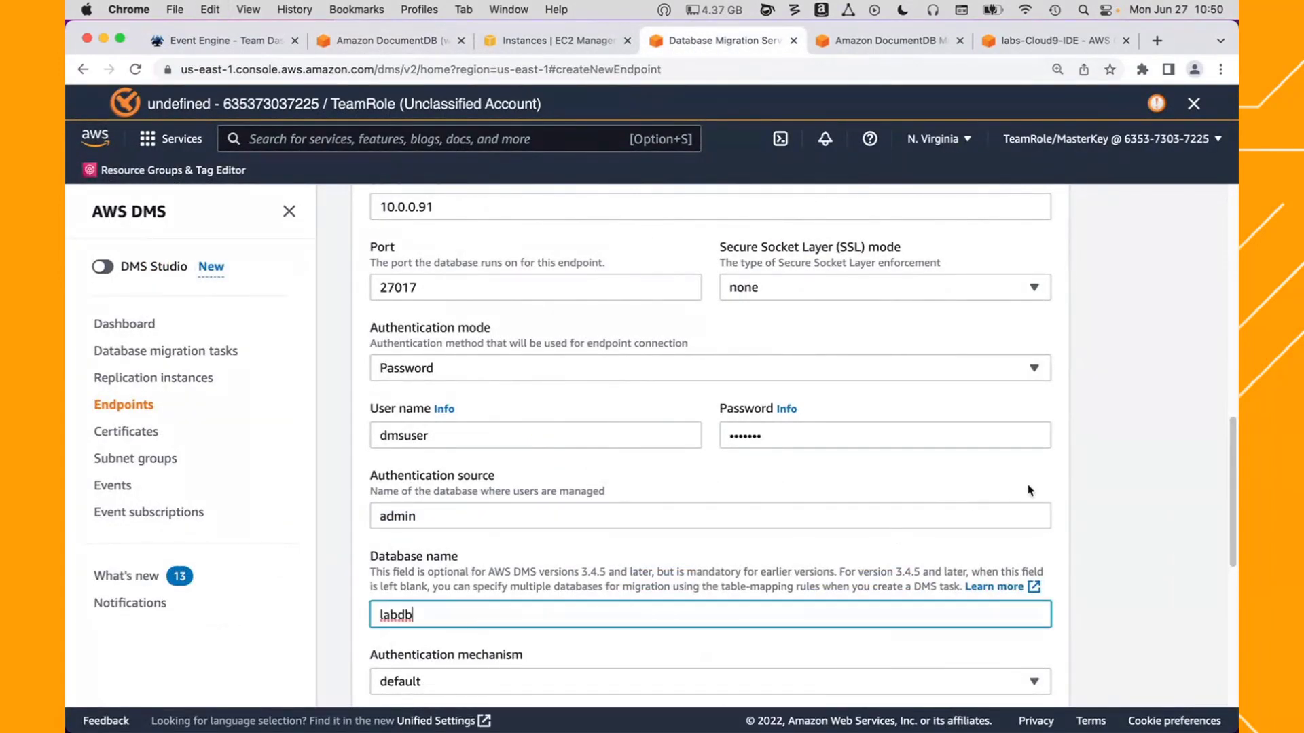
{"action": "key", "text": "Tab"}
- Check the workshop's step 4, expand the form's endpoint connection test section and choose the labs-VPC network as its VPC
{"action": "left_click", "coordinate": [412, 46]}
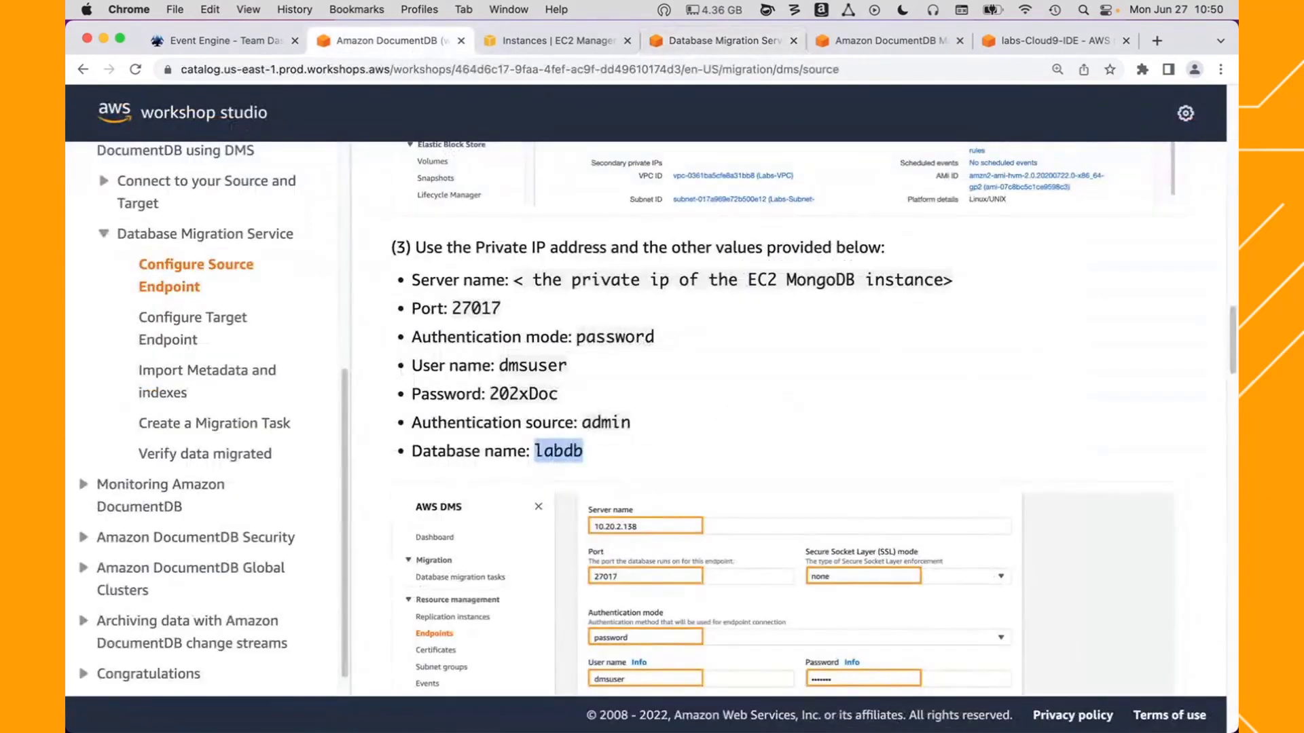
{"action": "left_click_drag", "start_coordinate": [1233, 319], "coordinate": [1232, 400]}
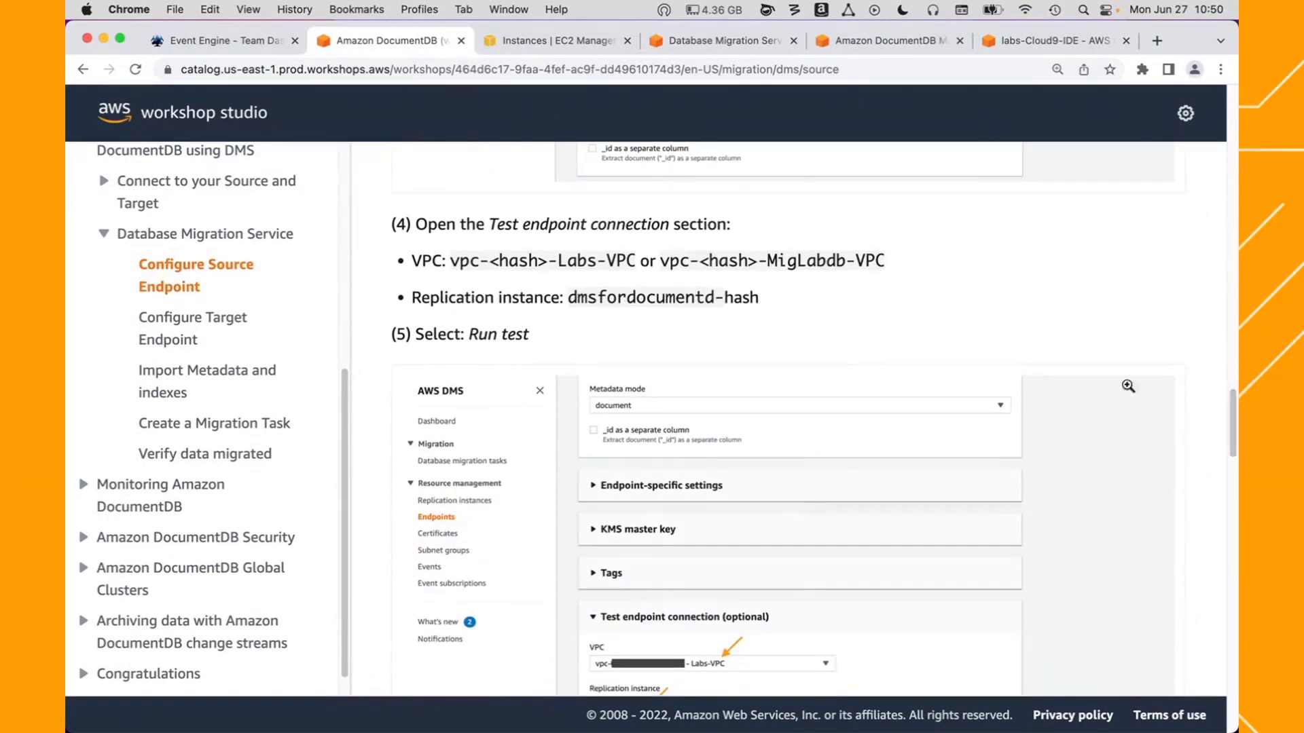
{"action": "left_click", "coordinate": [708, 46]}
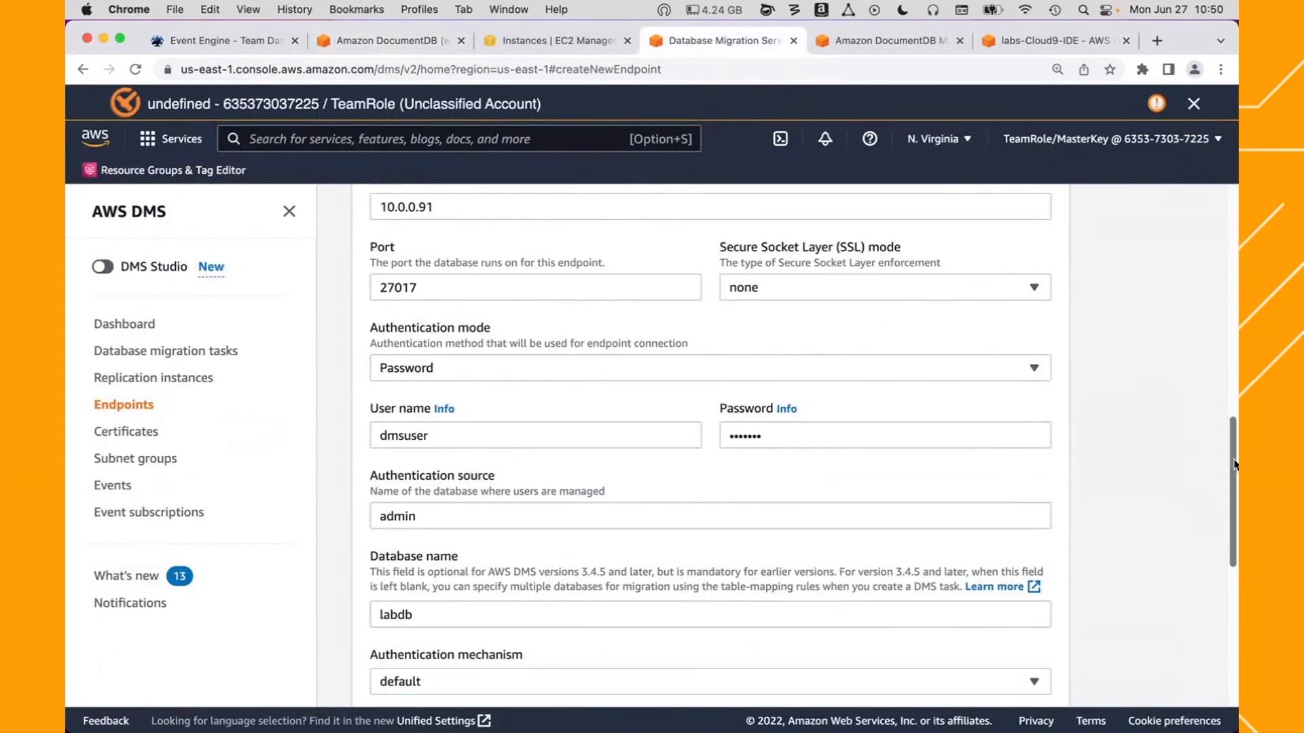
{"action": "left_click_drag", "start_coordinate": [1232, 469], "coordinate": [1178, 657]}
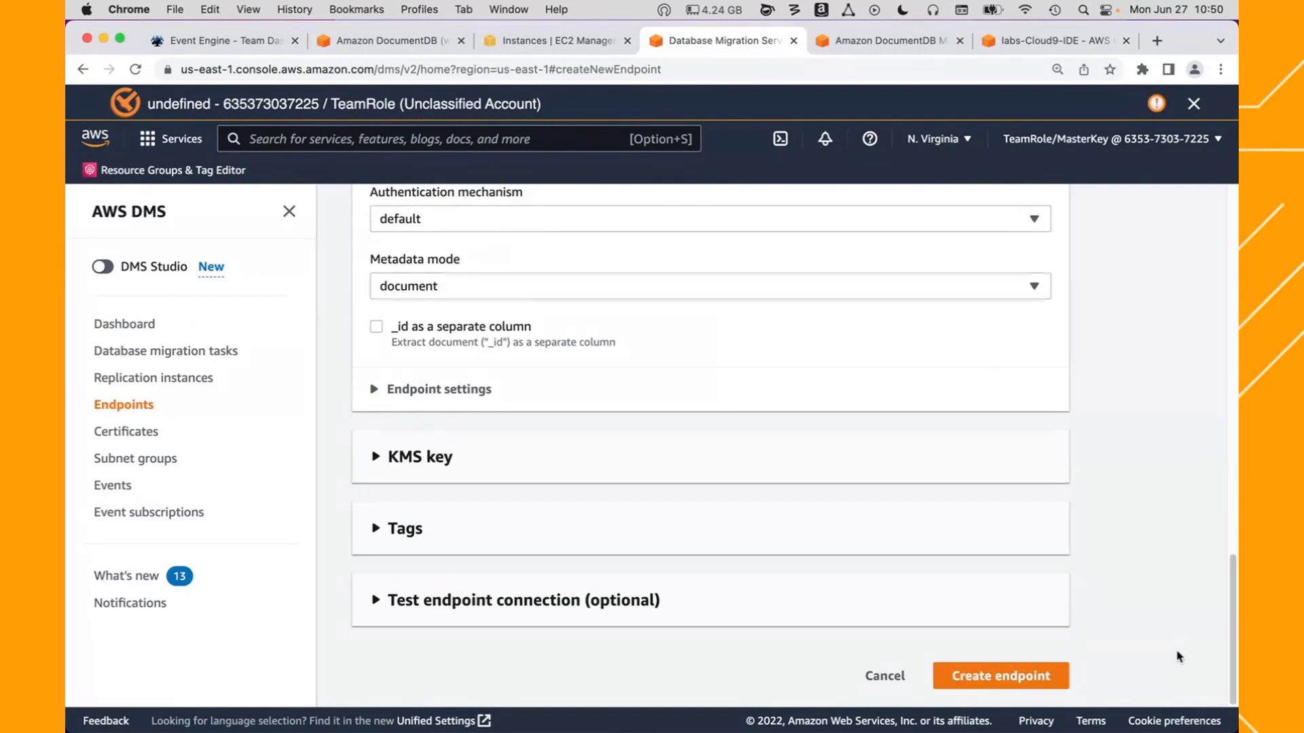
{"action": "left_click", "coordinate": [375, 599]}
{"action": "scroll", "coordinate": [1227, 533], "scroll_direction": "down", "scroll_amount": 5}
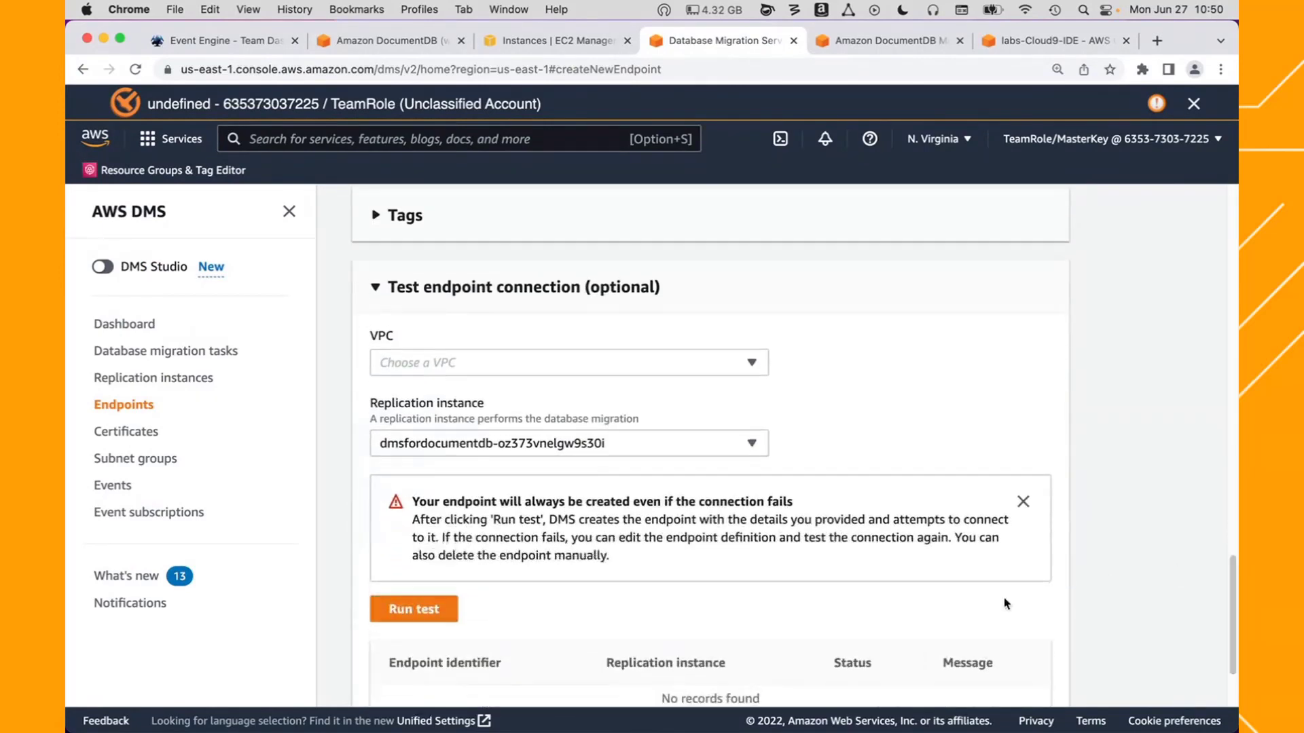
{"action": "left_click", "coordinate": [549, 370]}
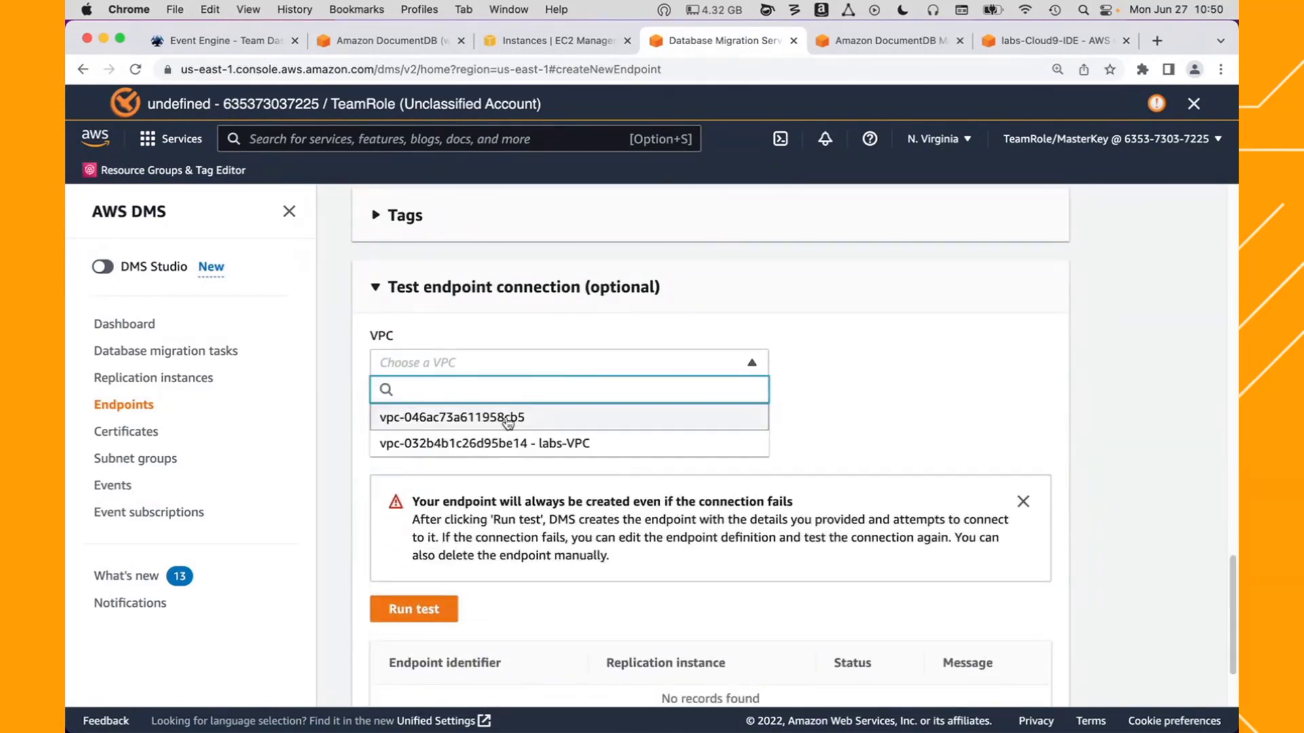
{"action": "left_click", "coordinate": [512, 445]}
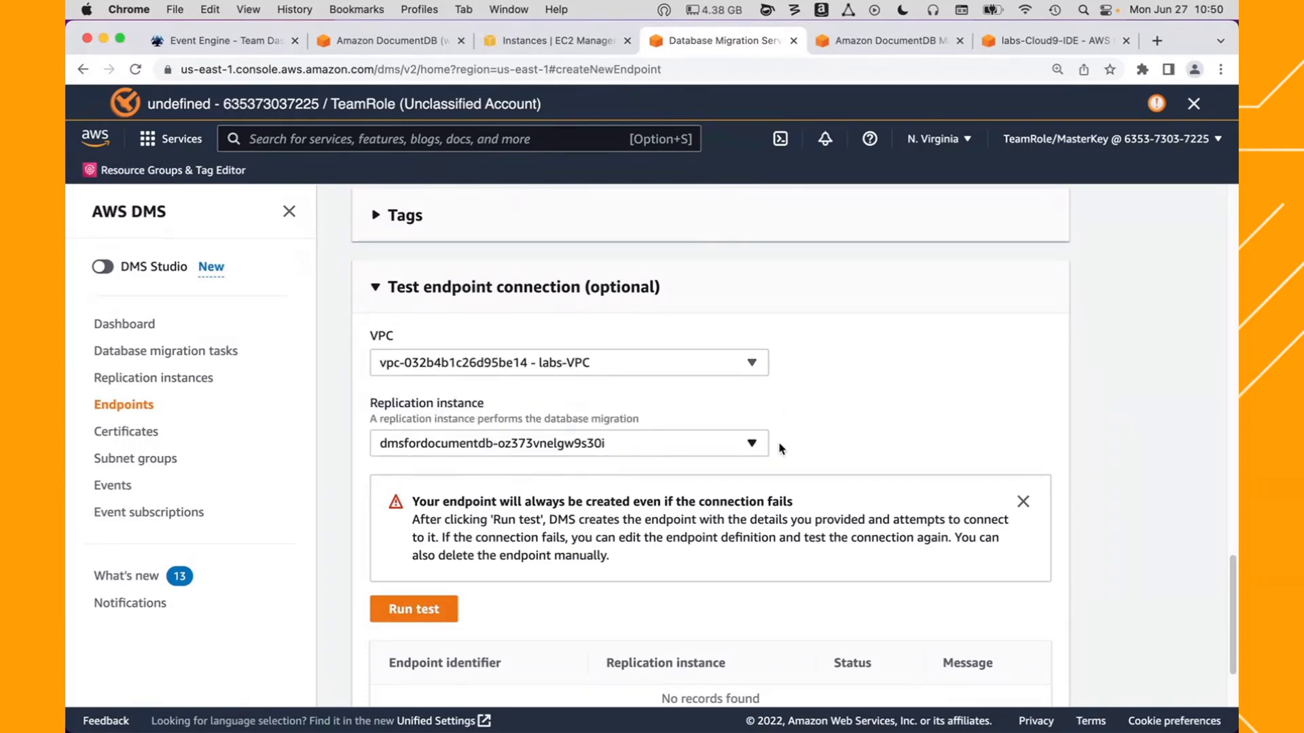
{"action": "left_click_drag", "start_coordinate": [1231, 630], "coordinate": [1231, 661]}
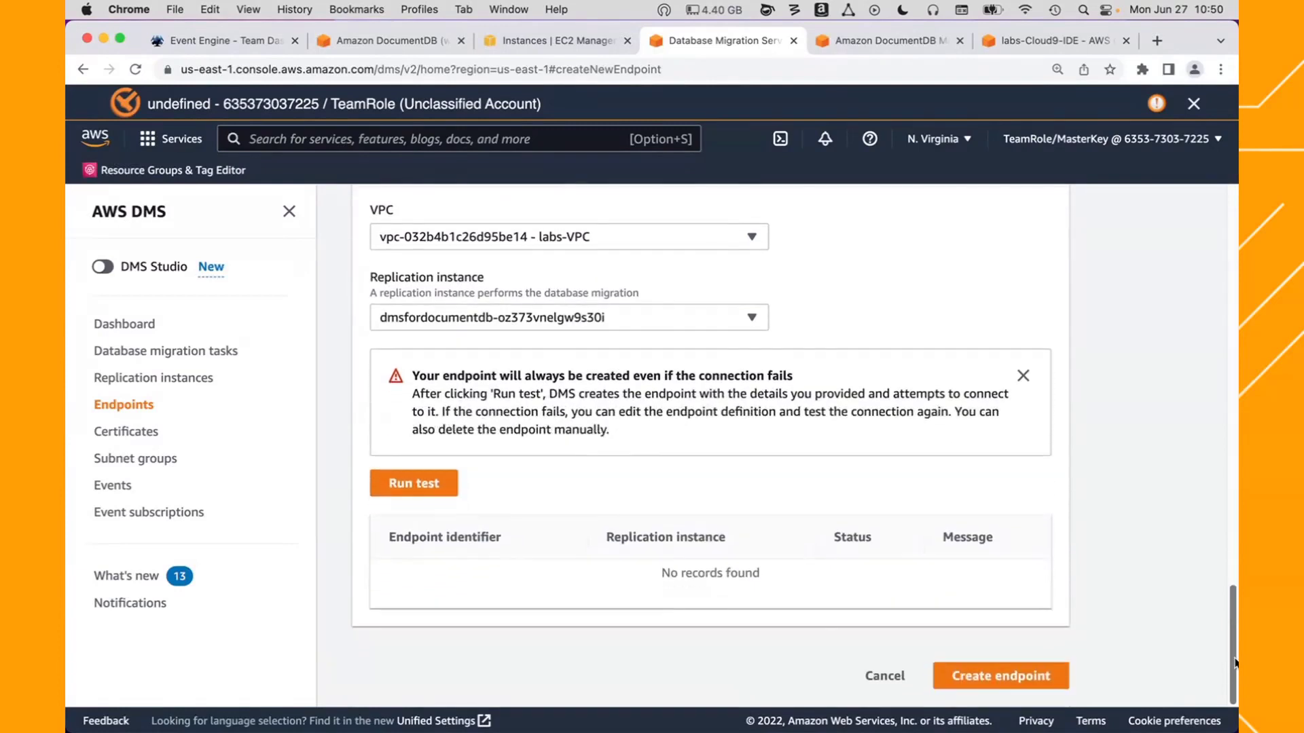
- Run the connection test for the mongodbsource endpoint and create the endpoint
{"action": "left_click", "coordinate": [403, 489]}
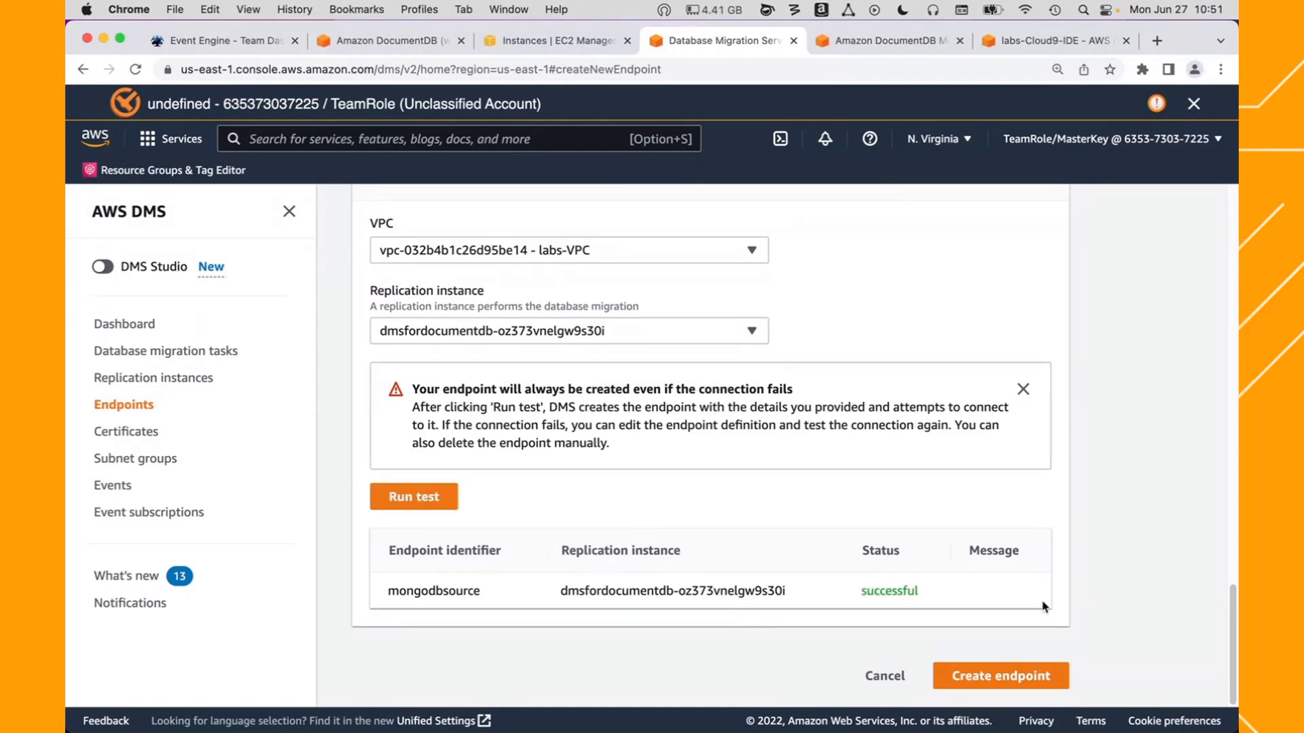
{"action": "double_click", "coordinate": [881, 588]}
{"action": "left_click", "coordinate": [1004, 678]}
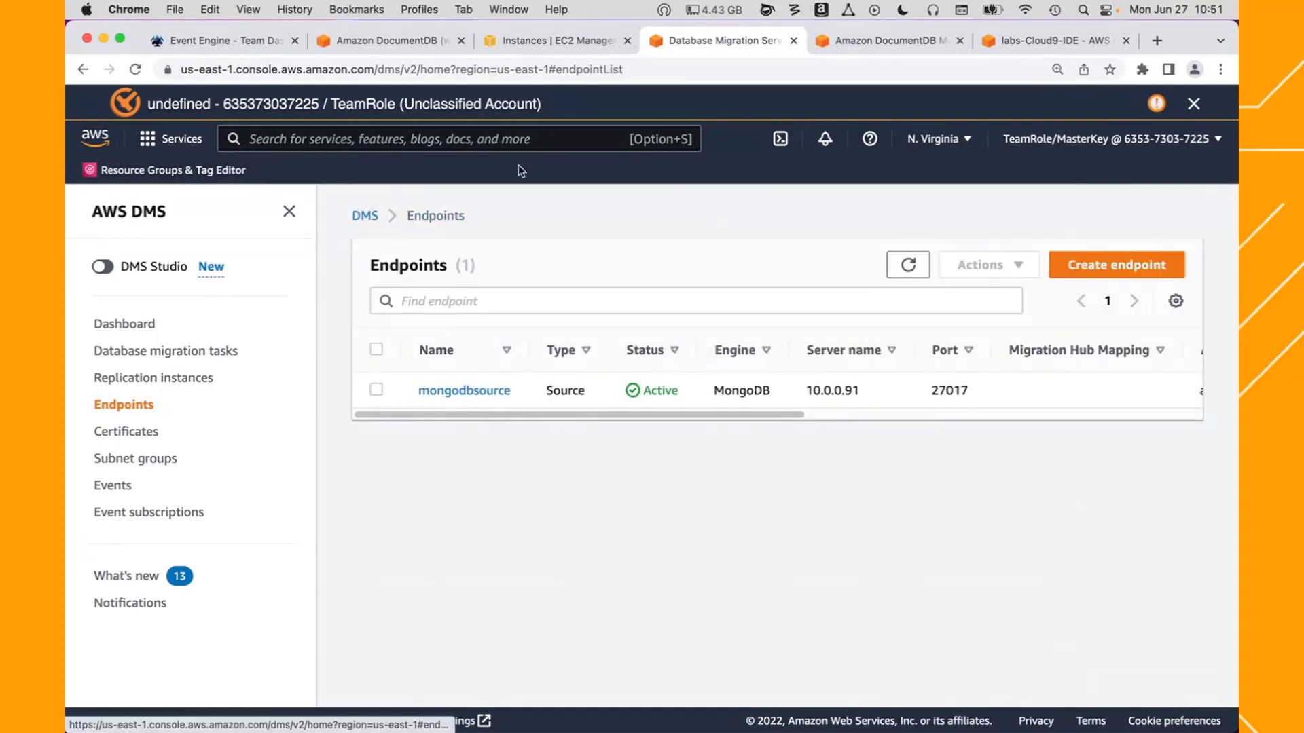
- Check the workshop's step 8 and open the Schemas section of the mongodbsource endpoint in the DMS console
{"action": "left_click", "coordinate": [373, 43]}
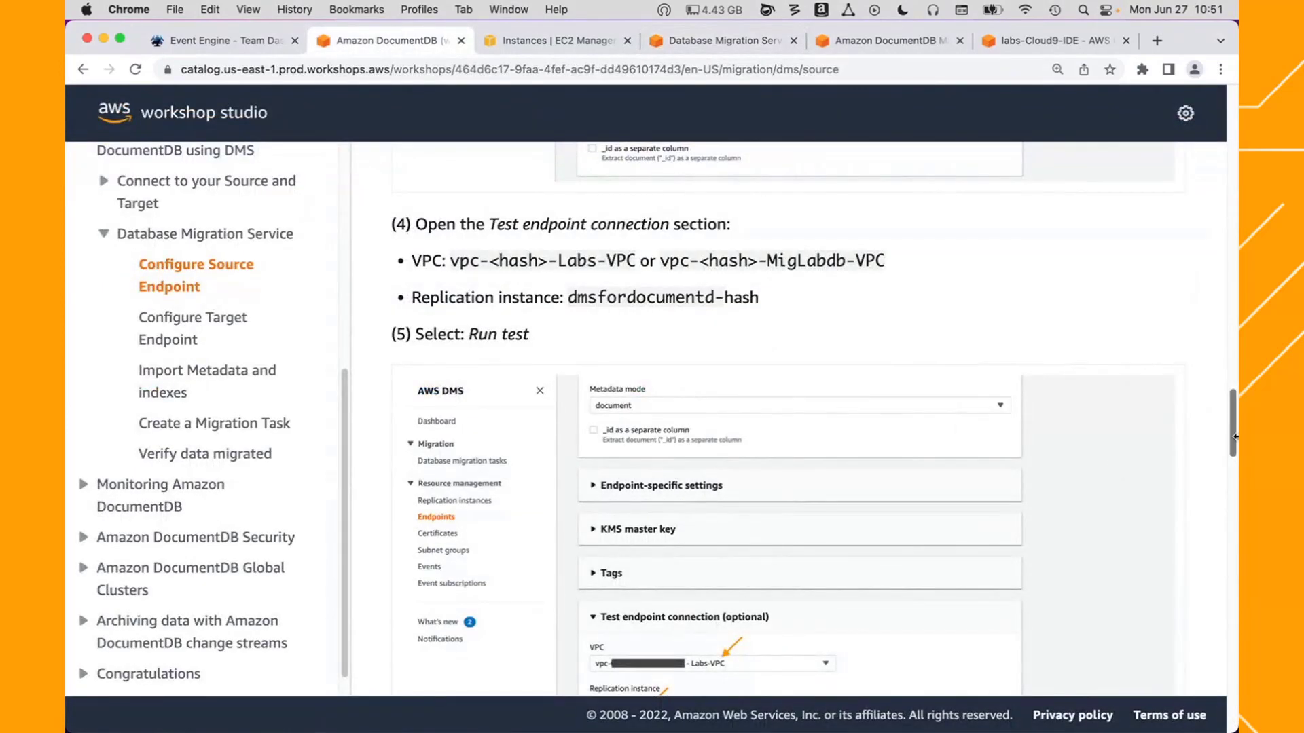
{"action": "left_click_drag", "start_coordinate": [1234, 431], "coordinate": [1234, 496]}
{"action": "left_click_drag", "start_coordinate": [1235, 506], "coordinate": [1235, 593]}
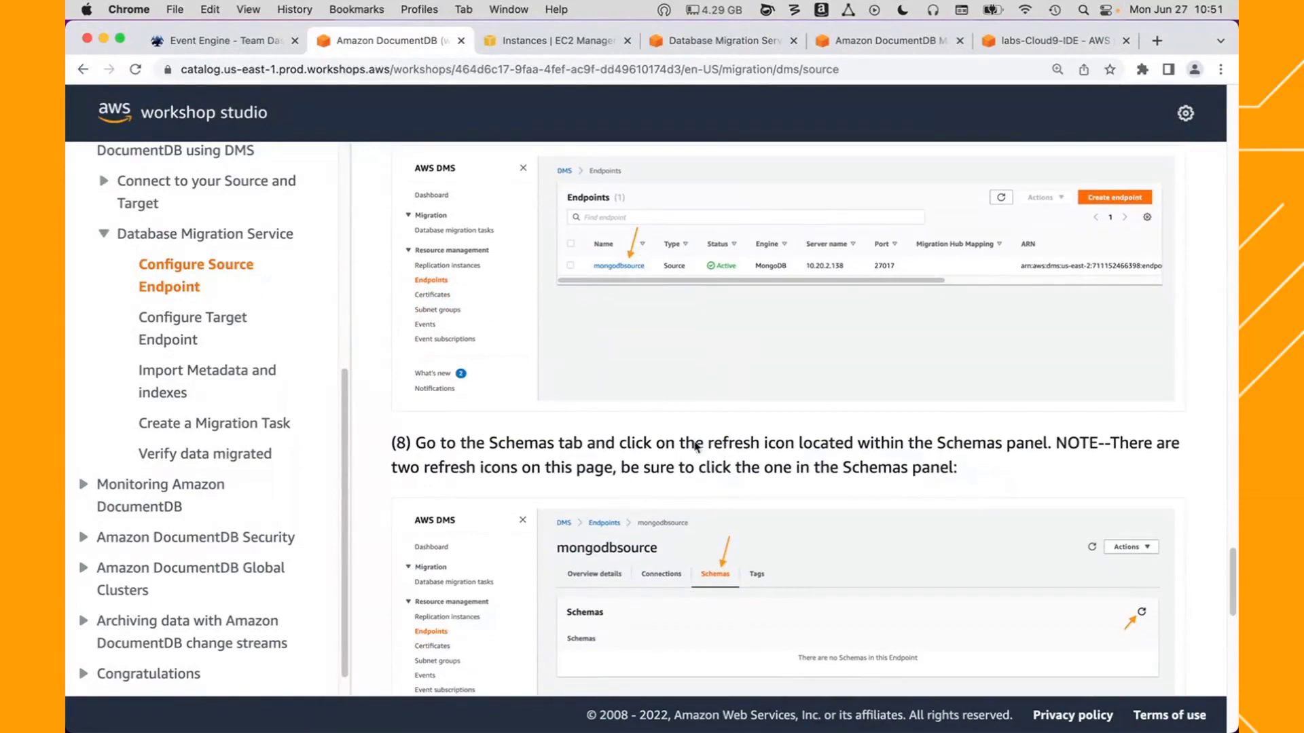
{"action": "left_click", "coordinate": [699, 42]}
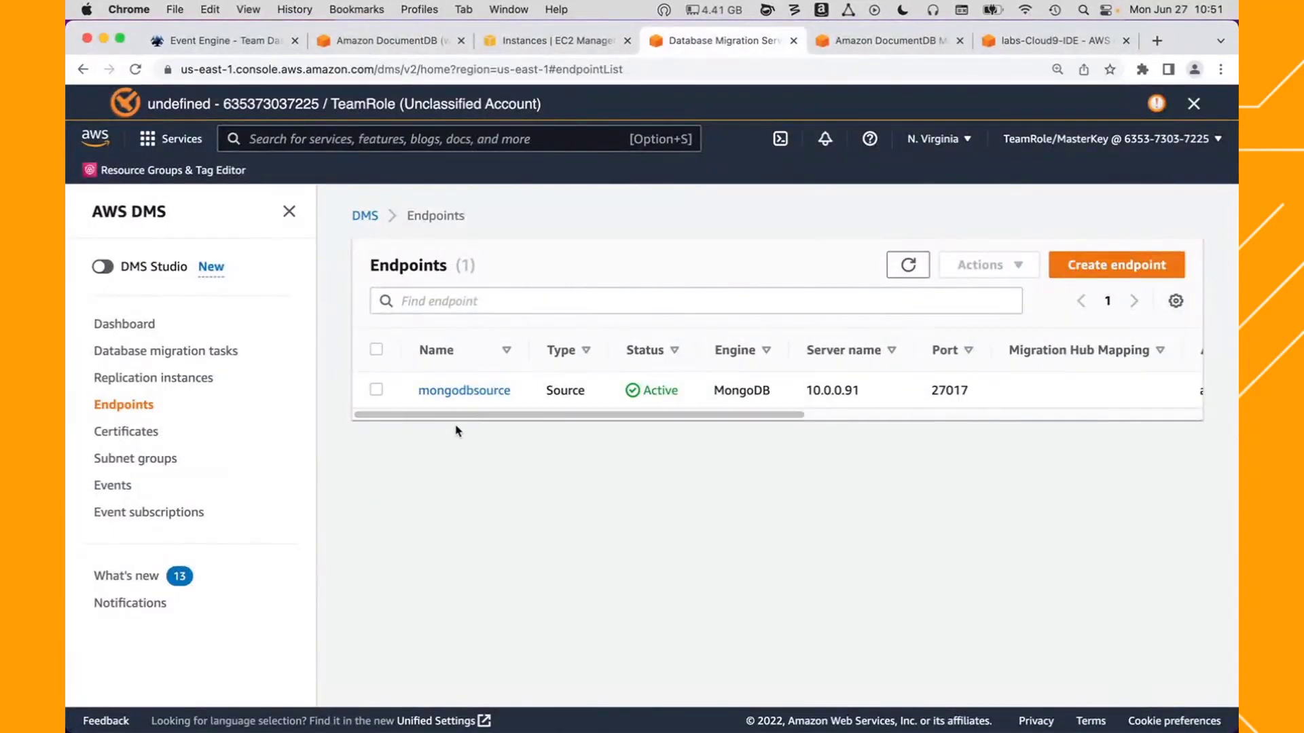
{"action": "left_click", "coordinate": [460, 398]}
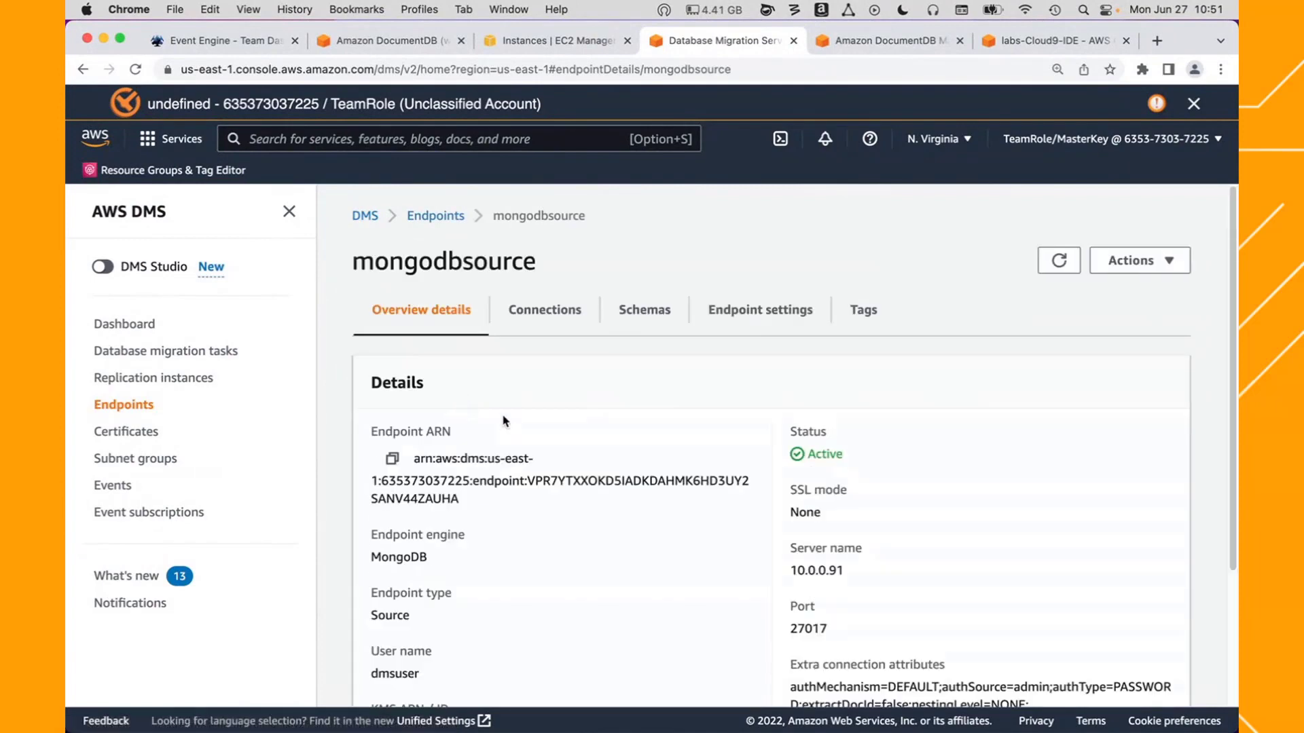
{"action": "left_click", "coordinate": [626, 325]}
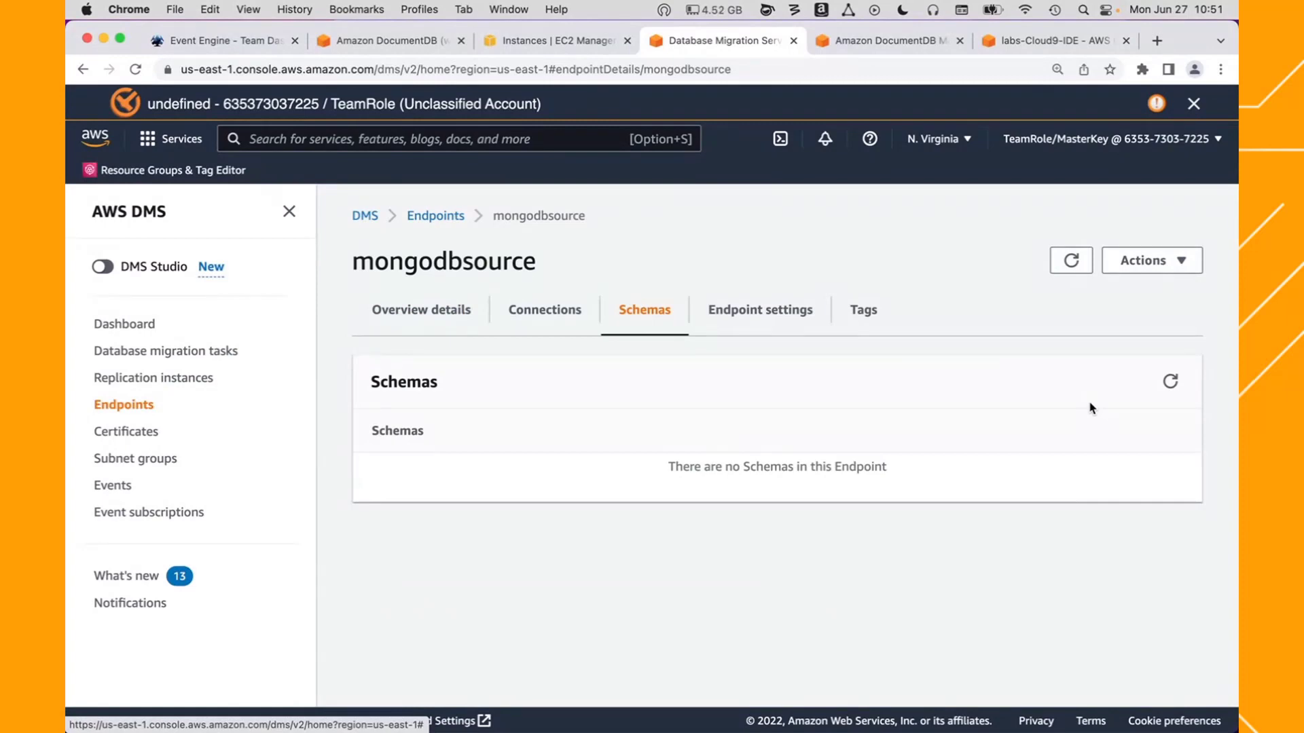
{"action": "left_click", "coordinate": [1171, 385]}
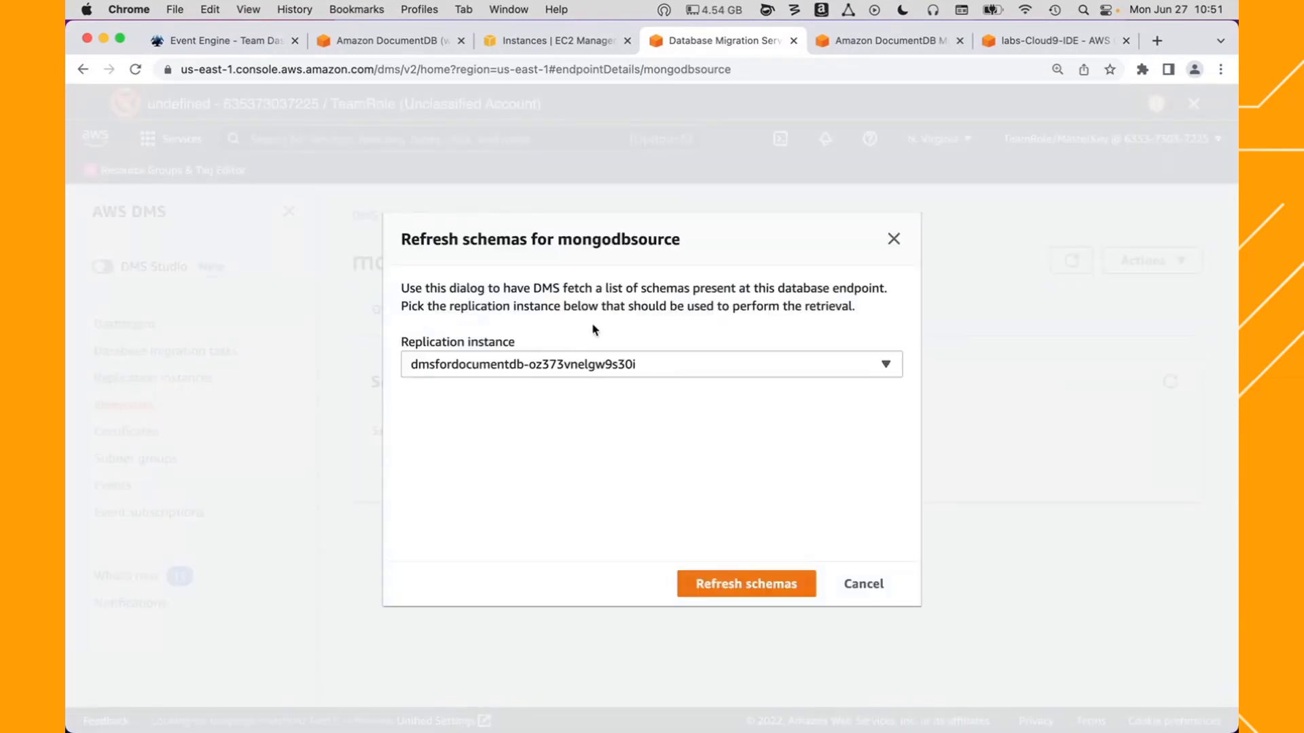
{"action": "left_click", "coordinate": [862, 586]}
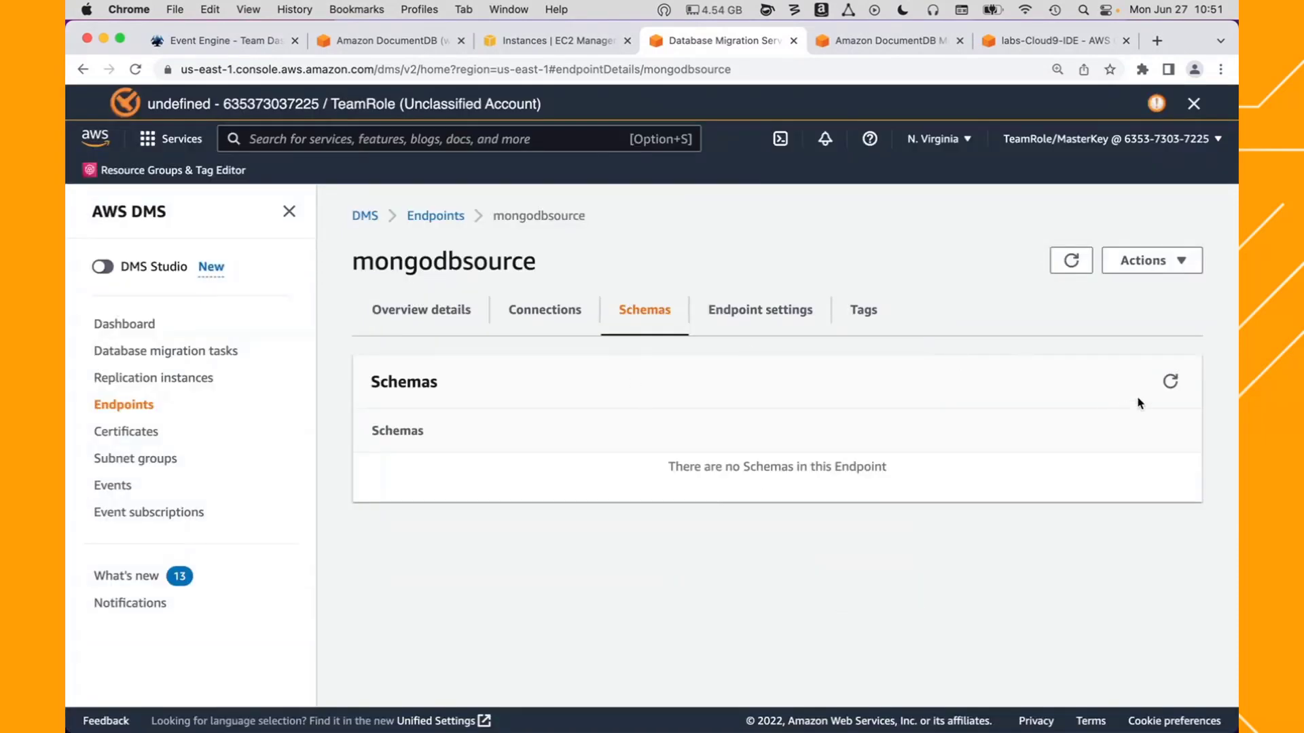
{"action": "left_click", "coordinate": [1171, 384]}
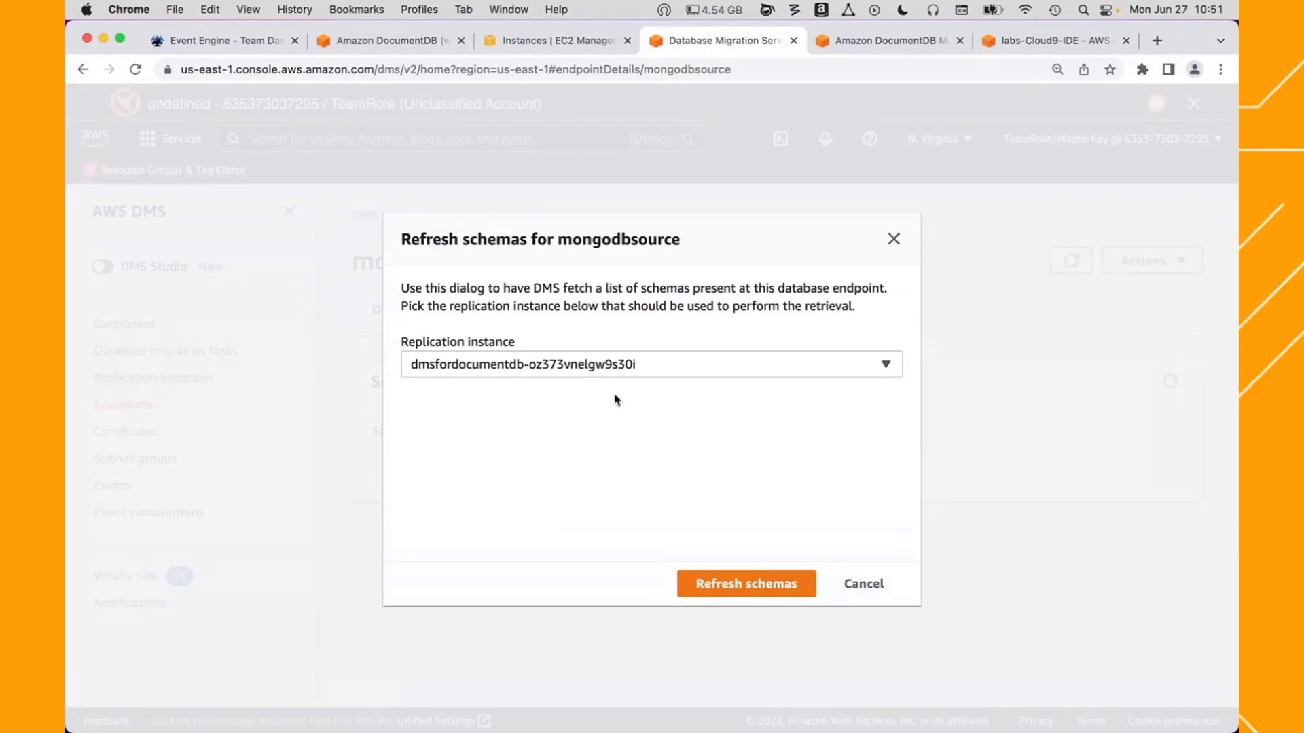
{"action": "left_click", "coordinate": [894, 239]}
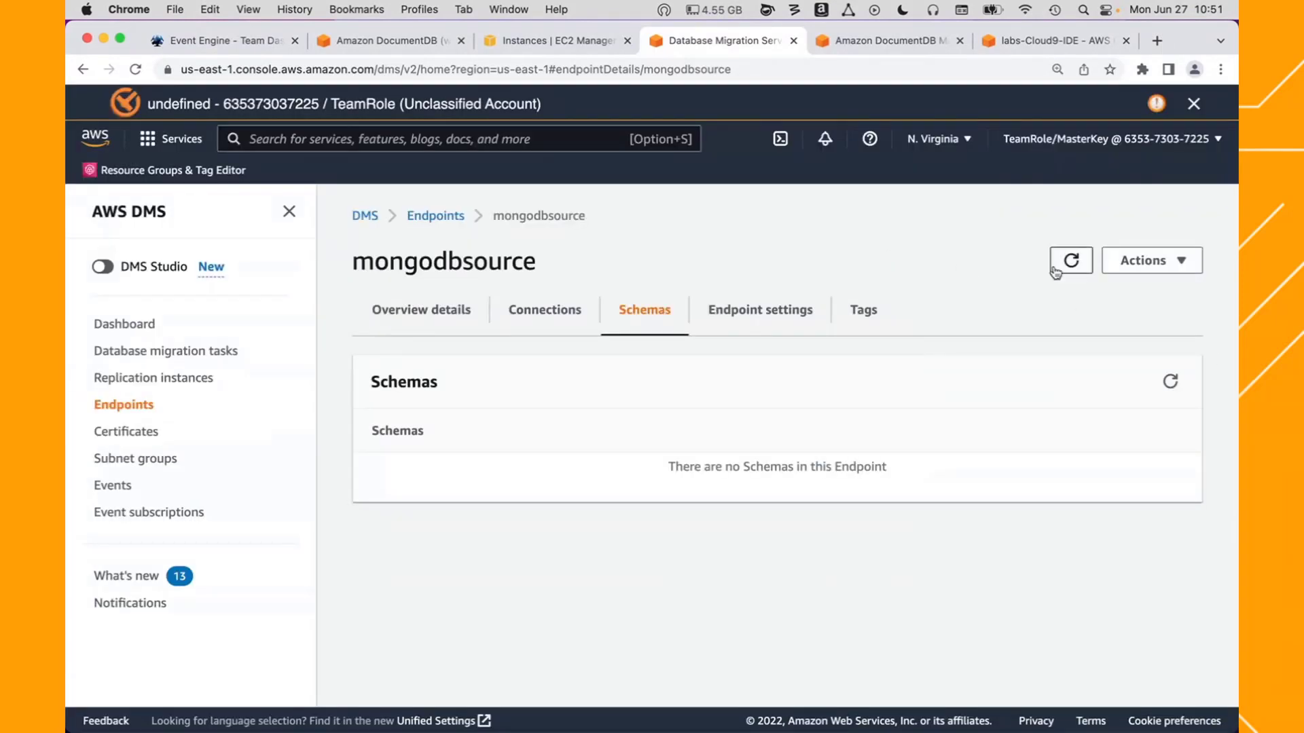
- Refresh the schemas of mongodbsource using the dmsfordocumentdb-oz373vnelgw9s30i replication instance
{"action": "left_click", "coordinate": [1170, 384]}
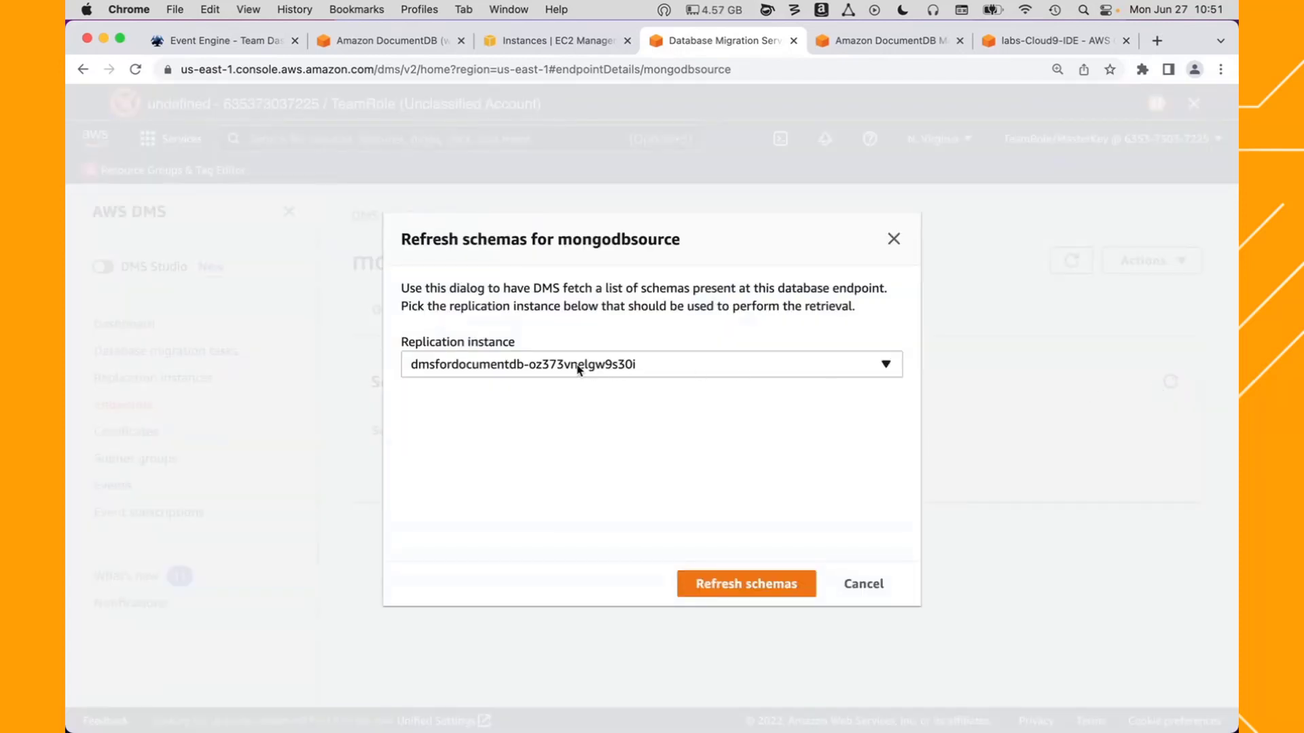
{"action": "left_click", "coordinate": [721, 589]}
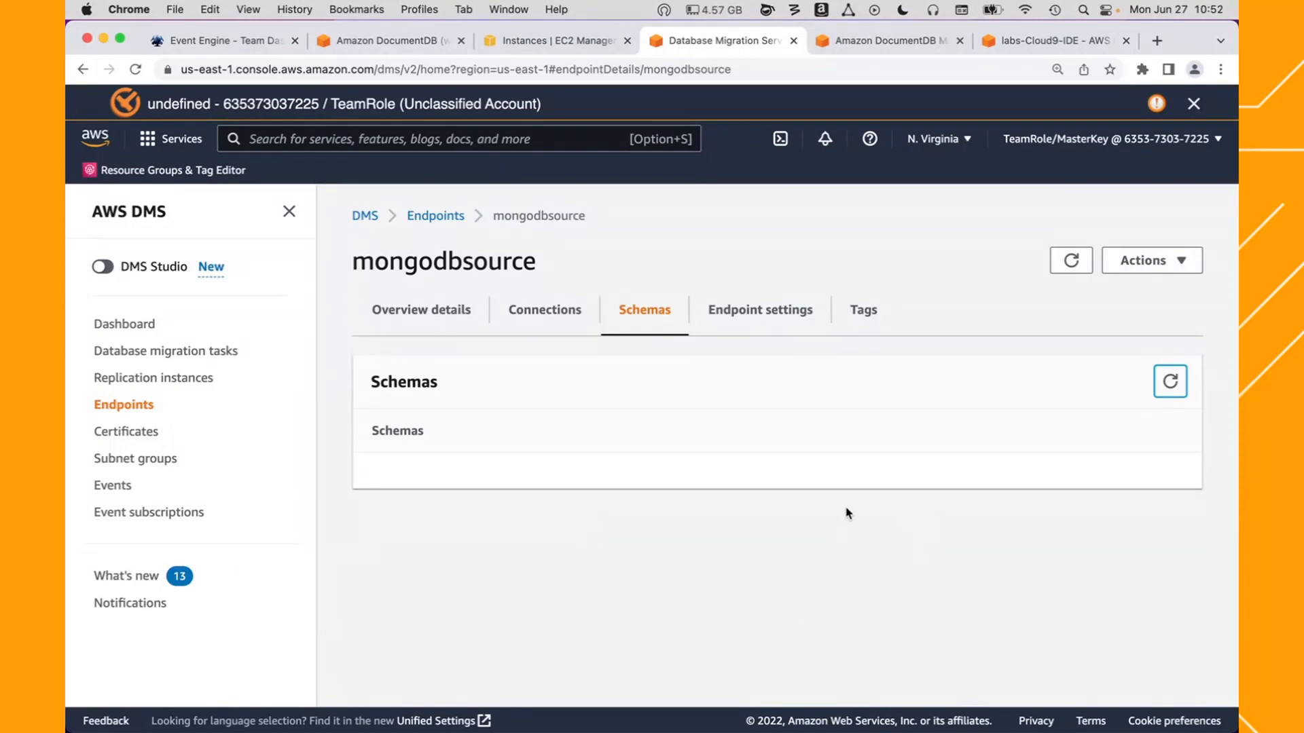
- Open the DMS Endpoints list in a new browser tab and place that tab before the mongodbsource one
{"action": "right_click", "coordinate": [433, 216]}
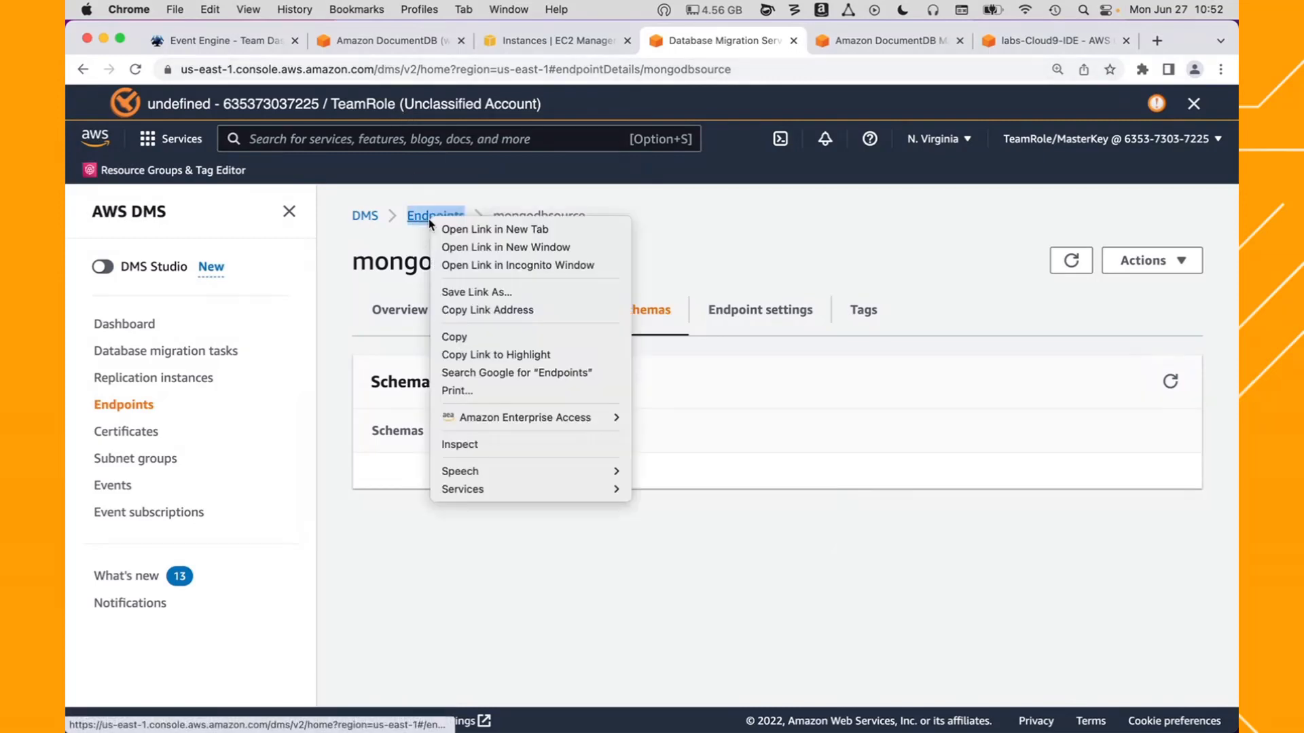
{"action": "left_click", "coordinate": [465, 230]}
{"action": "left_click_drag", "start_coordinate": [781, 41], "coordinate": [637, 48]}
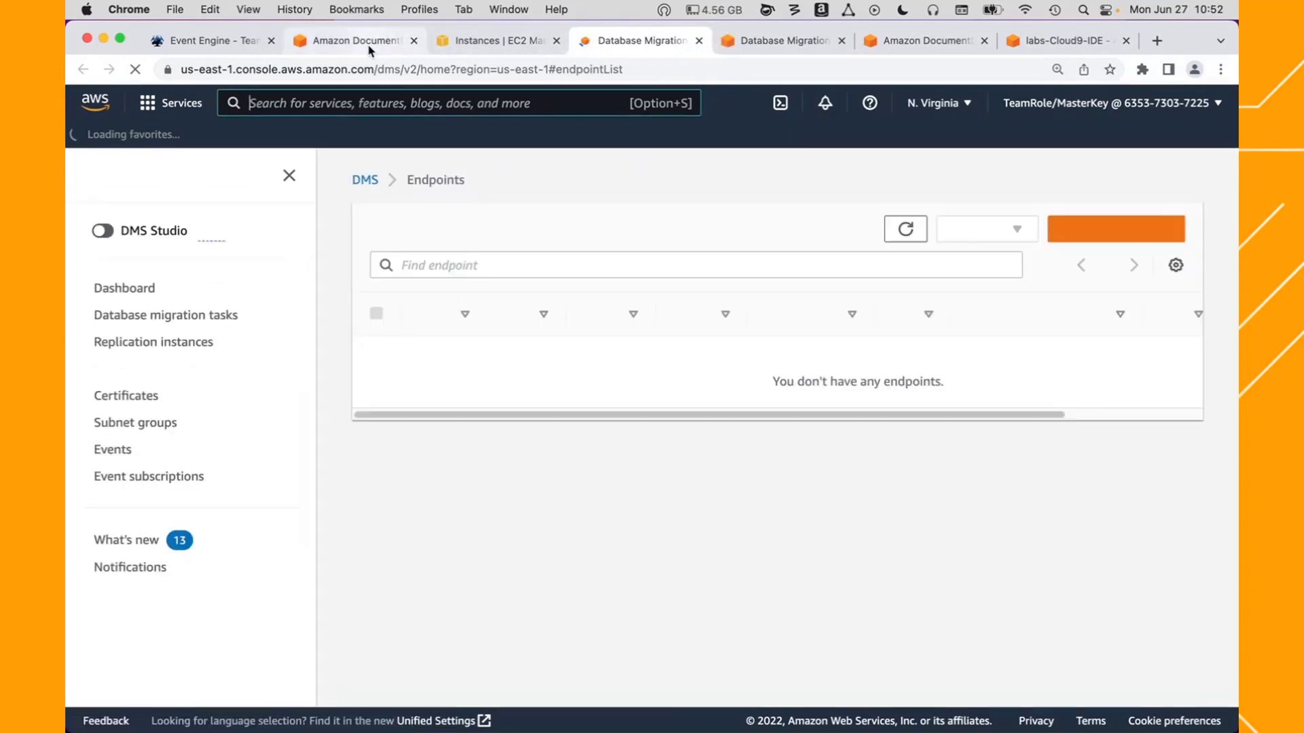
- Advance the workshop from the end of the source endpoint instructions to Configure Target Endpoint and close the EC2 Instances tab
{"action": "left_click", "coordinate": [370, 43]}
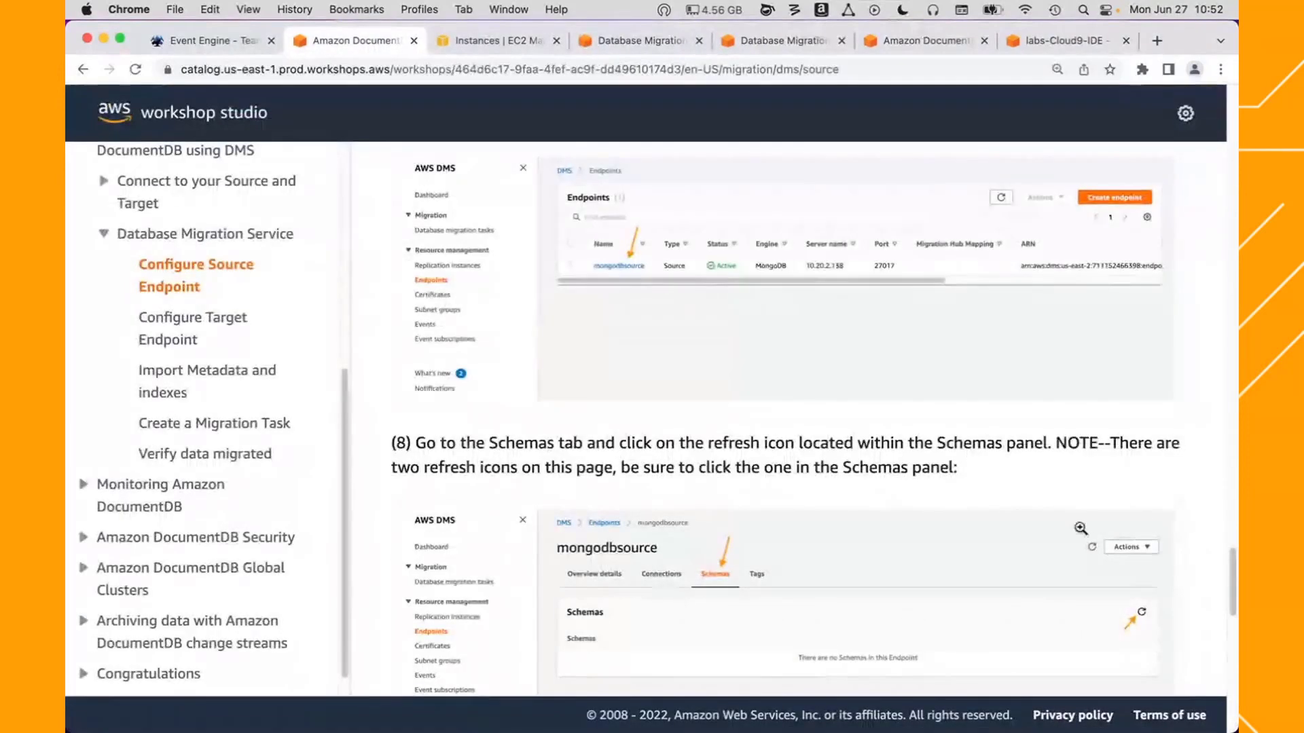
{"action": "left_click_drag", "start_coordinate": [1227, 569], "coordinate": [1224, 699]}
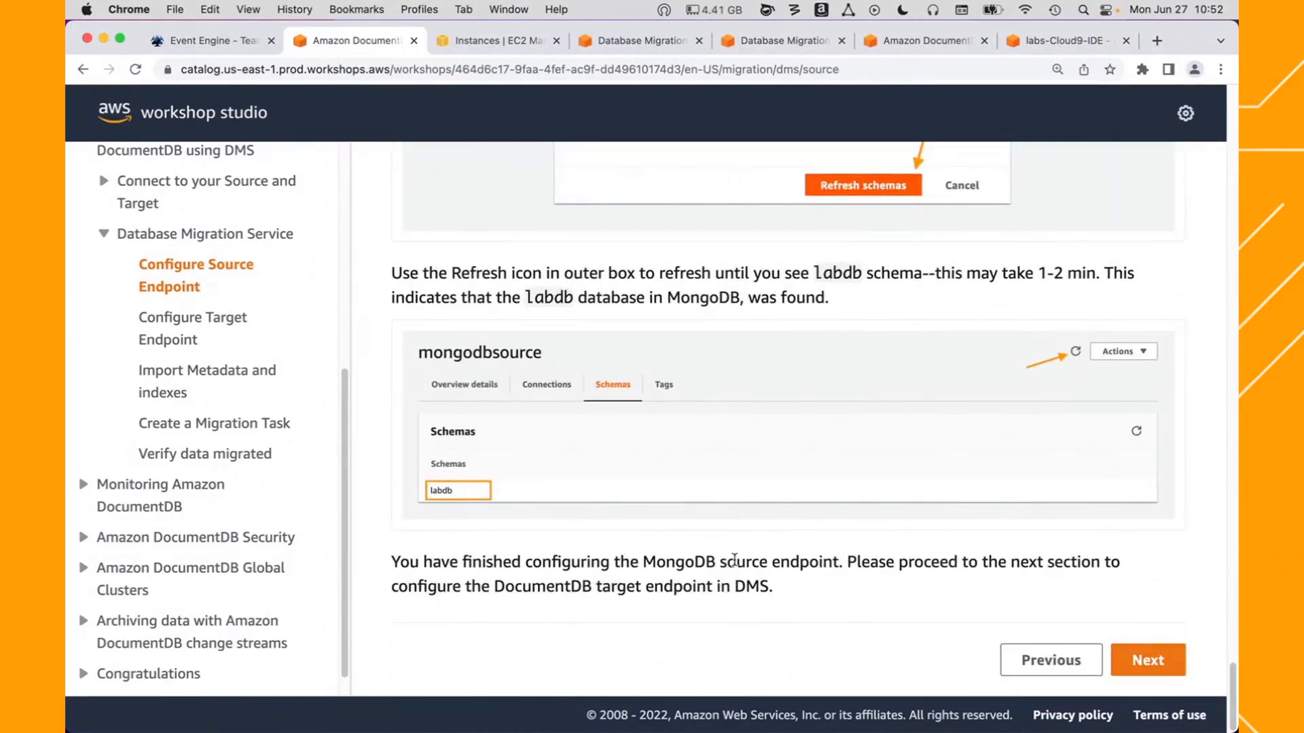
{"action": "left_click", "coordinate": [1148, 662]}
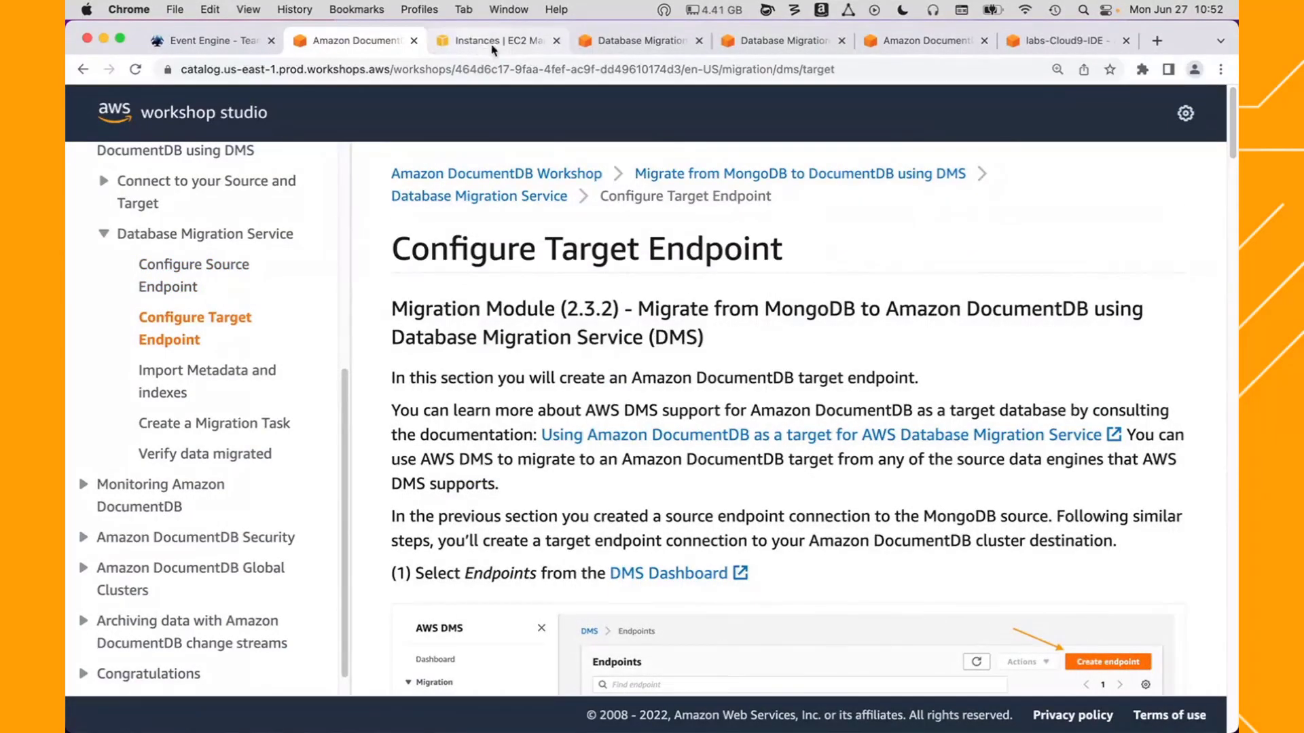
{"action": "left_click", "coordinate": [556, 41]}
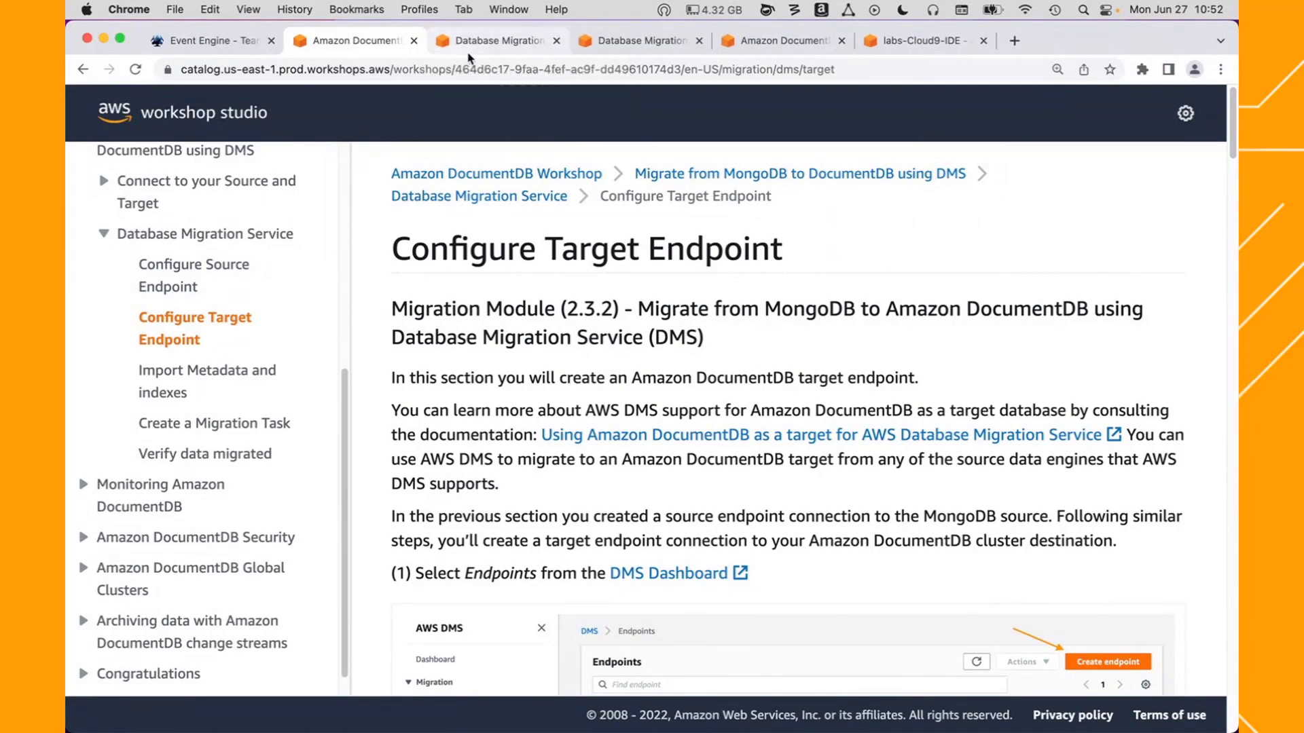
- Start a new DMS endpoint of type Target endpoint from the mongodbsource tab and close the spare Endpoints list tab
{"action": "left_click", "coordinate": [631, 42]}
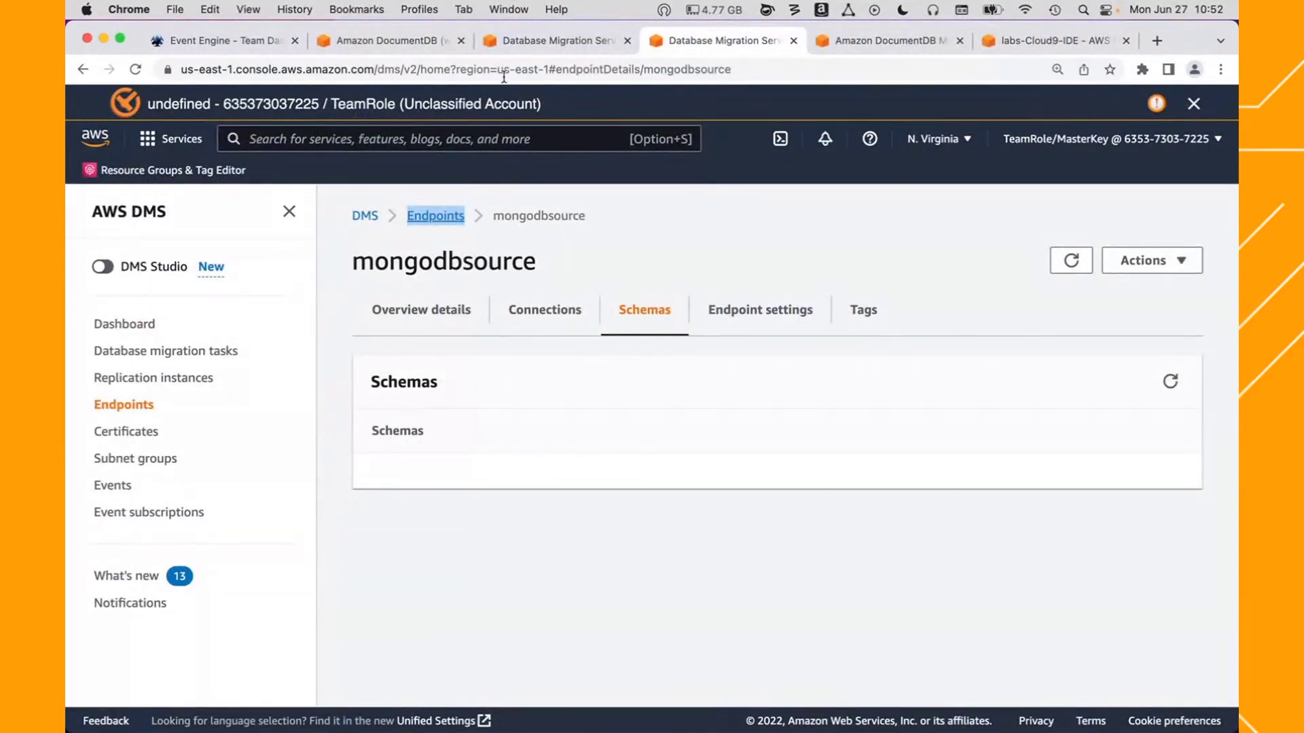
{"action": "left_click", "coordinate": [533, 44]}
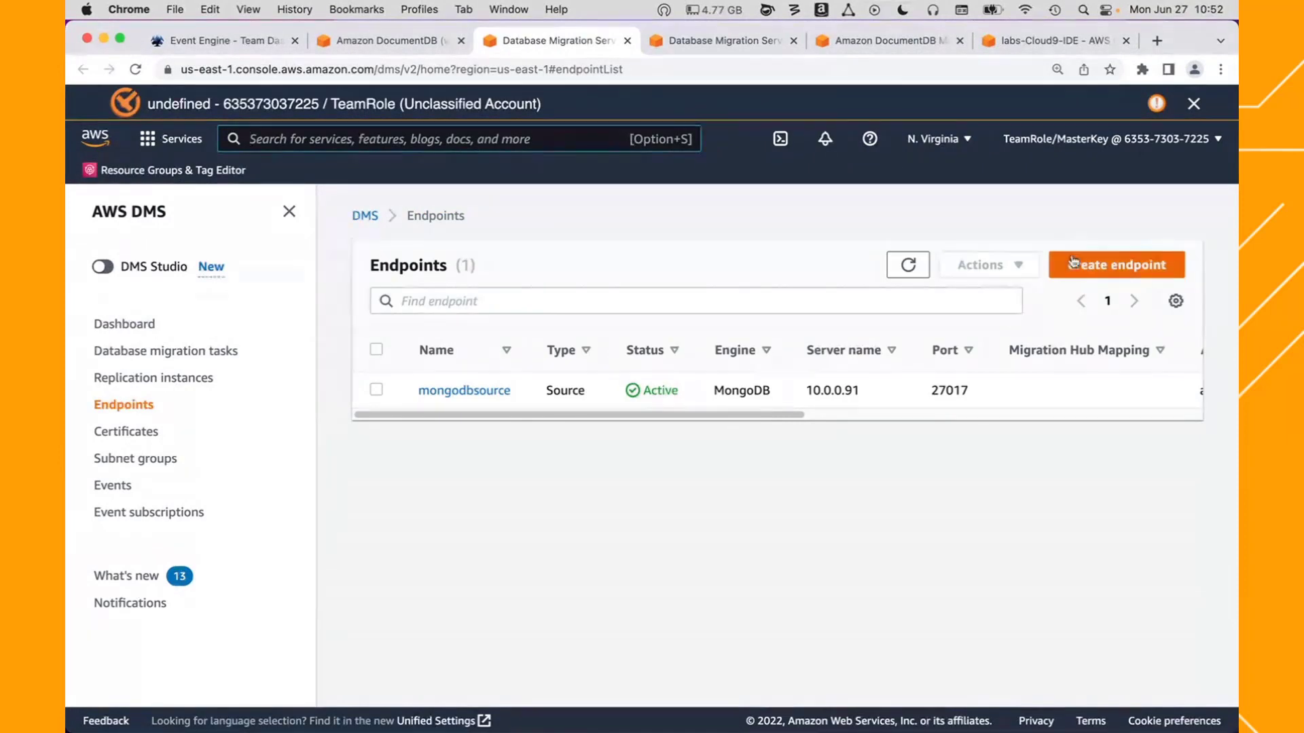
{"action": "left_click", "coordinate": [722, 42]}
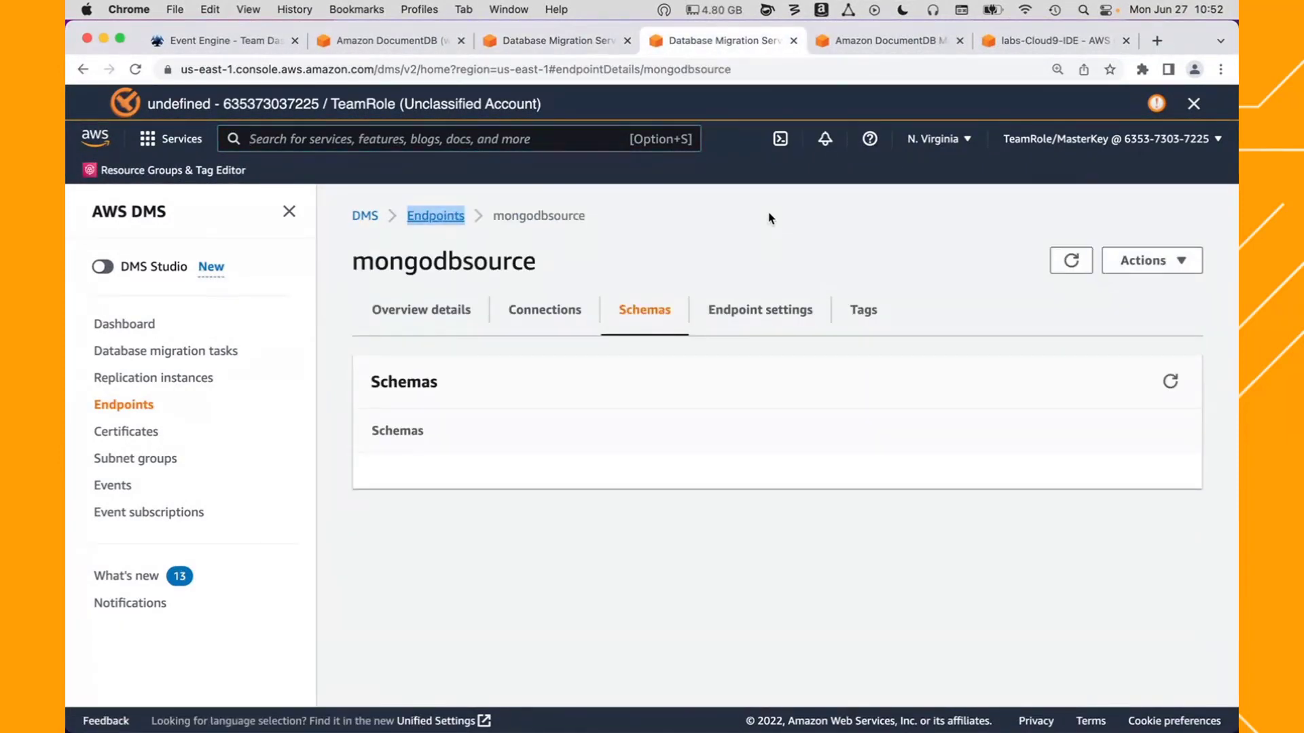
{"action": "left_click", "coordinate": [364, 216]}
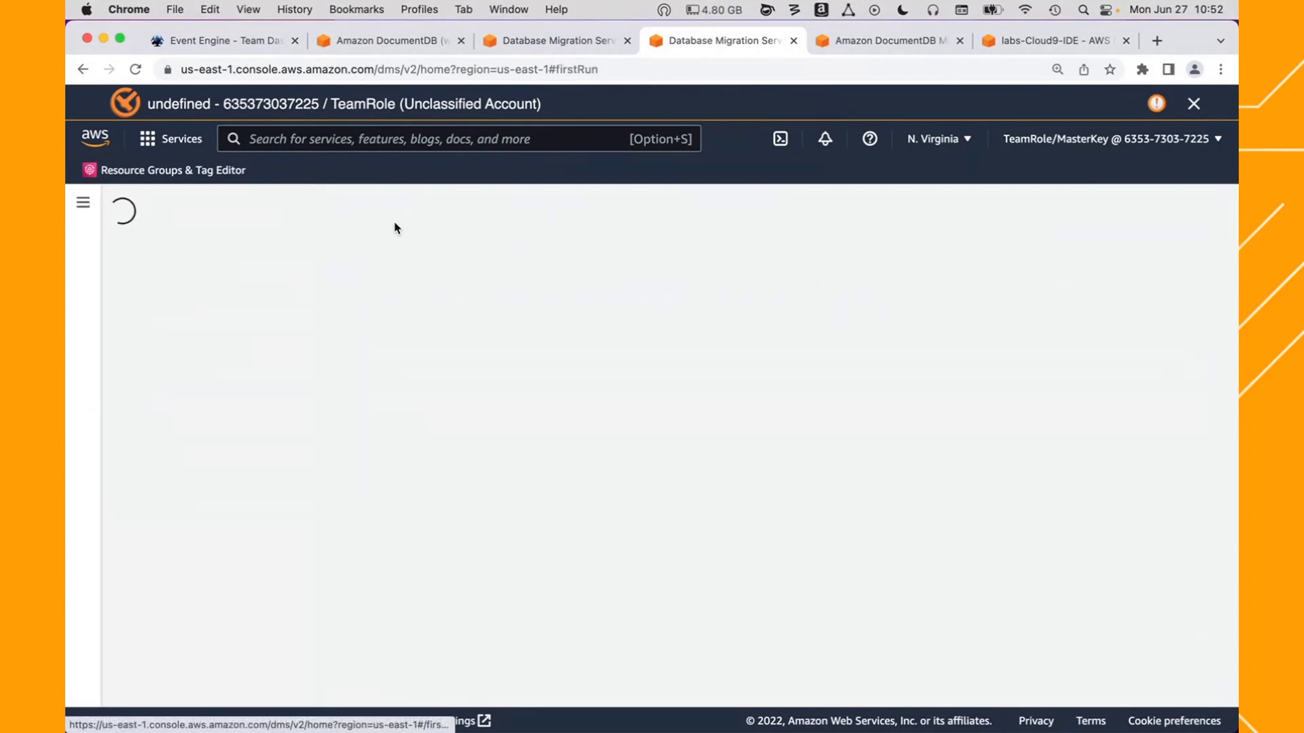
{"action": "left_click", "coordinate": [114, 405]}
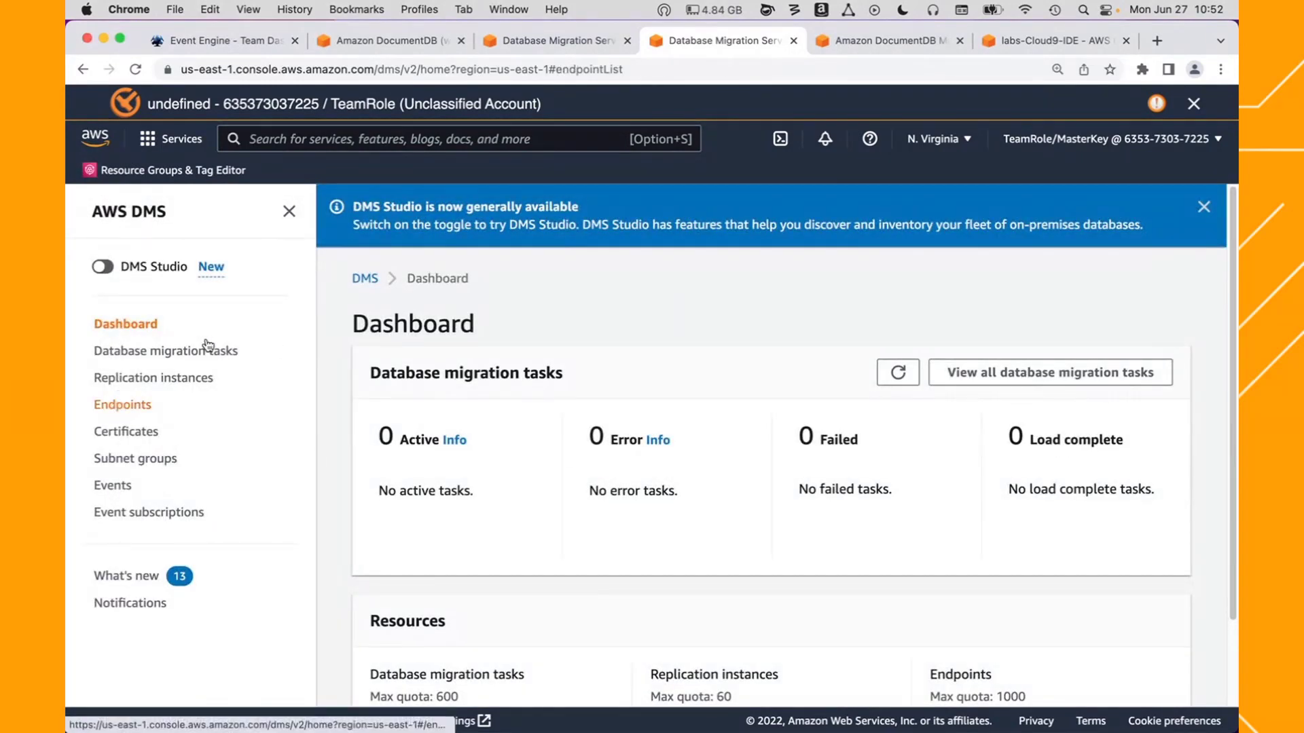
{"action": "left_click", "coordinate": [1115, 271]}
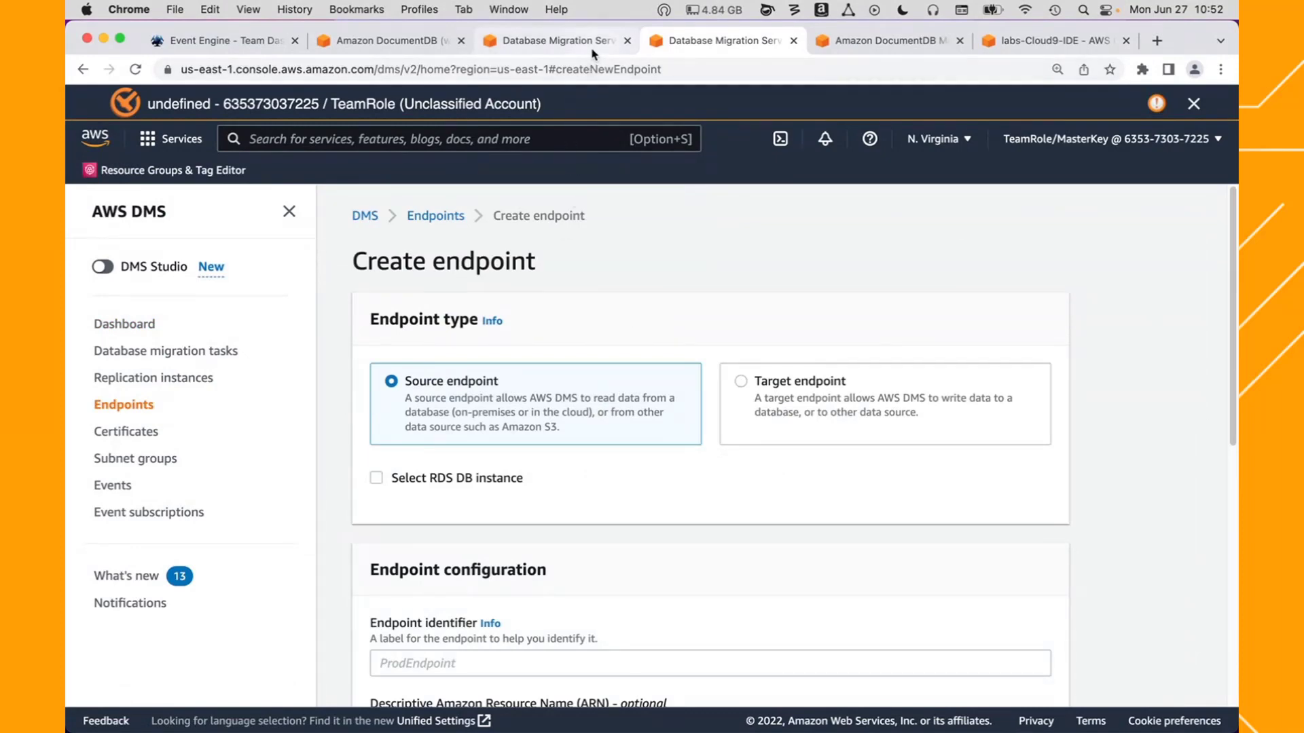
{"action": "left_click", "coordinate": [626, 41]}
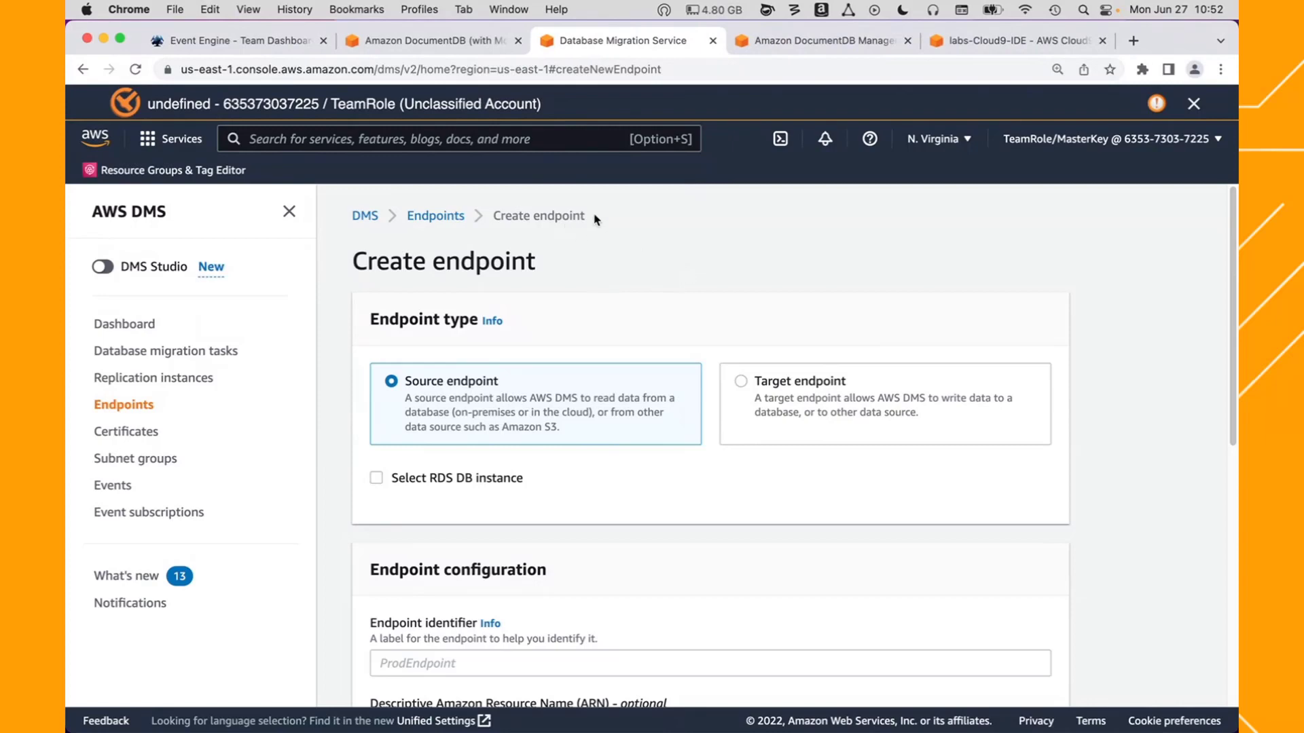
{"action": "left_click", "coordinate": [744, 388]}
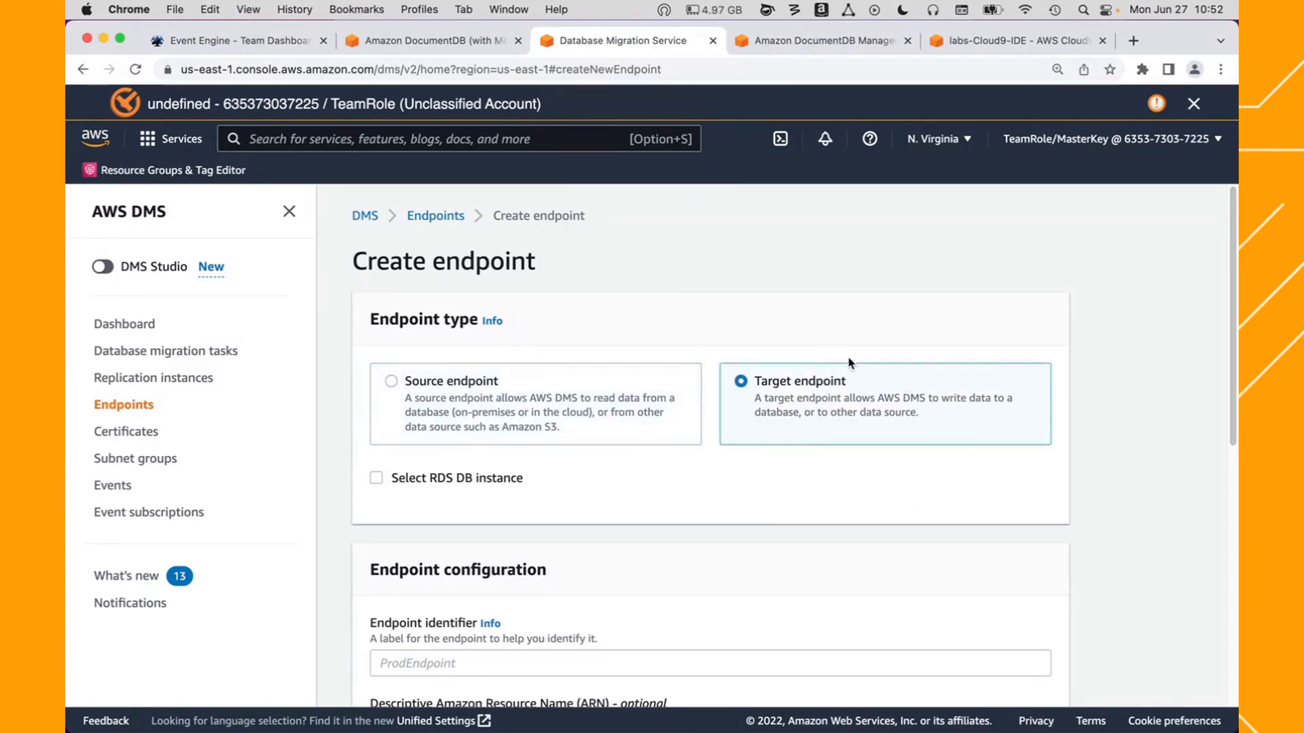
- Copy the identifier docdbtarget from the workshop's step 2 and enter it as the new endpoint's identifier
{"action": "left_click", "coordinate": [458, 46]}
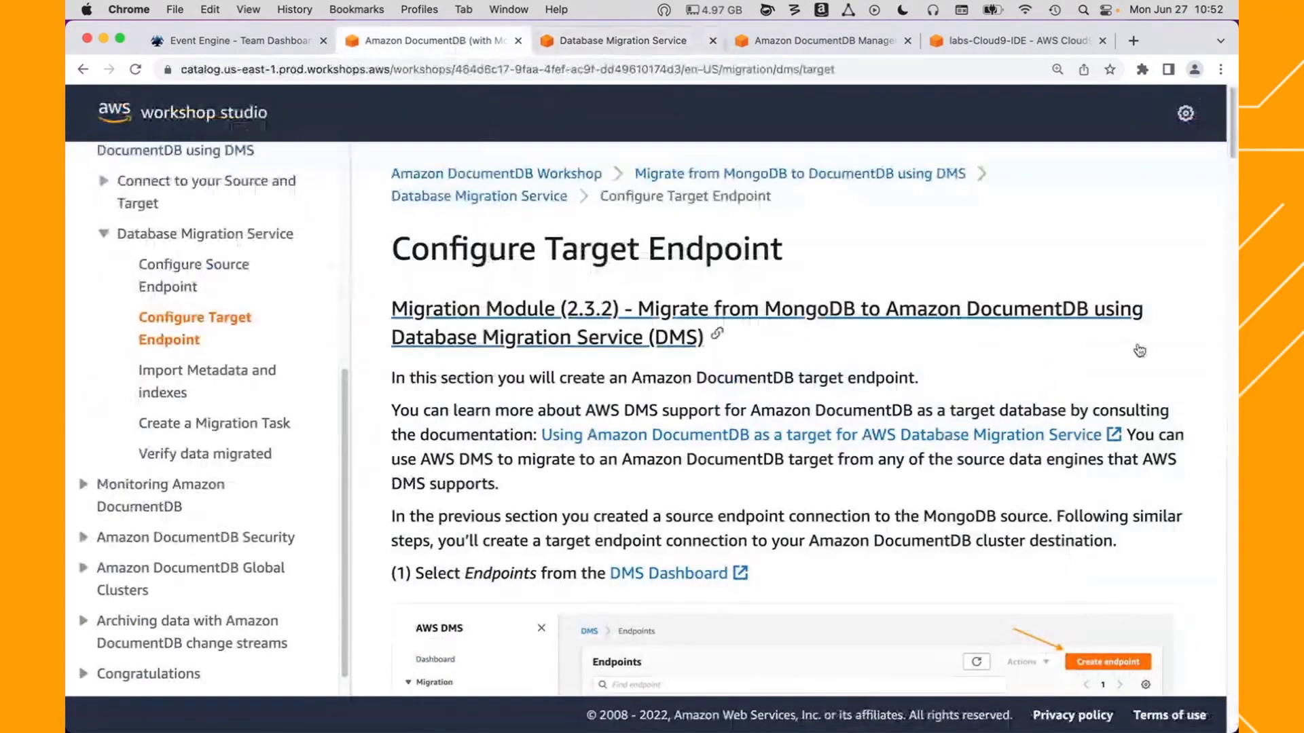
{"action": "scroll", "coordinate": [793, 369], "scroll_direction": "down", "scroll_amount": 10}
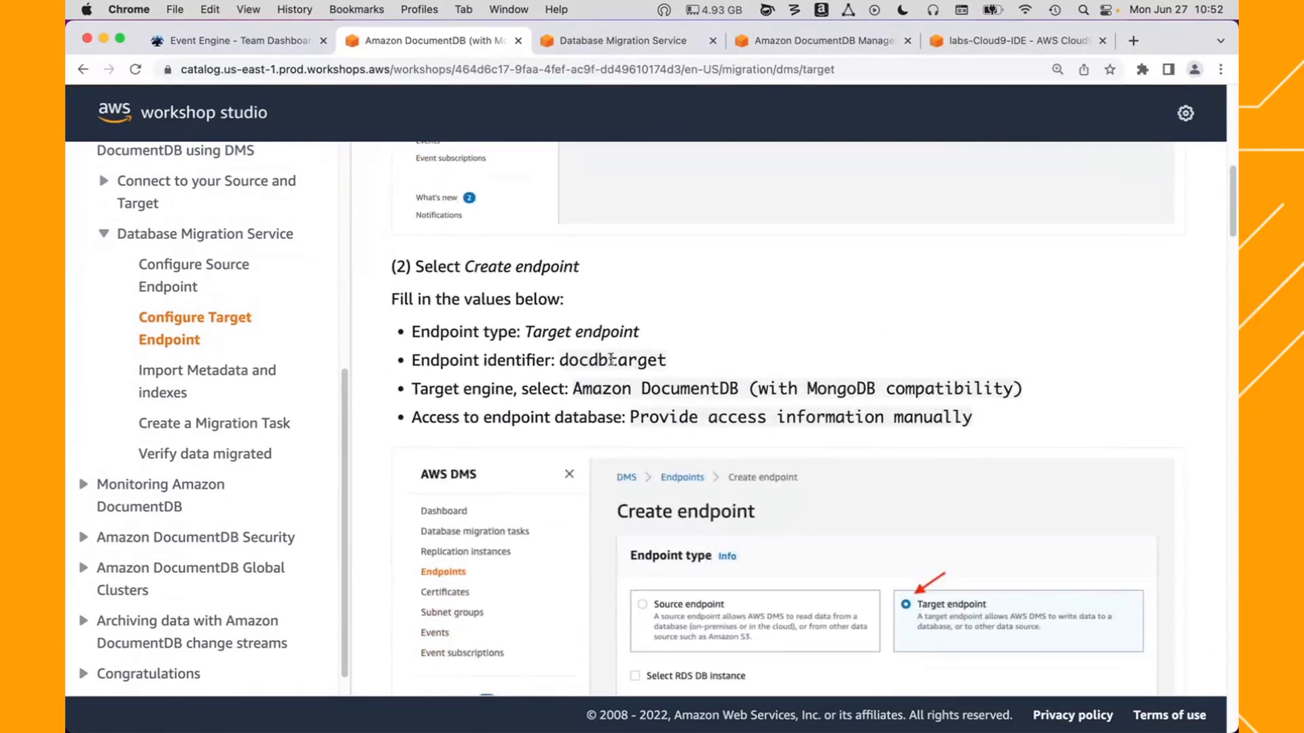
{"action": "double_click", "coordinate": [611, 360]}
{"action": "key", "text": "super+c"}
{"action": "left_click", "coordinate": [604, 47]}
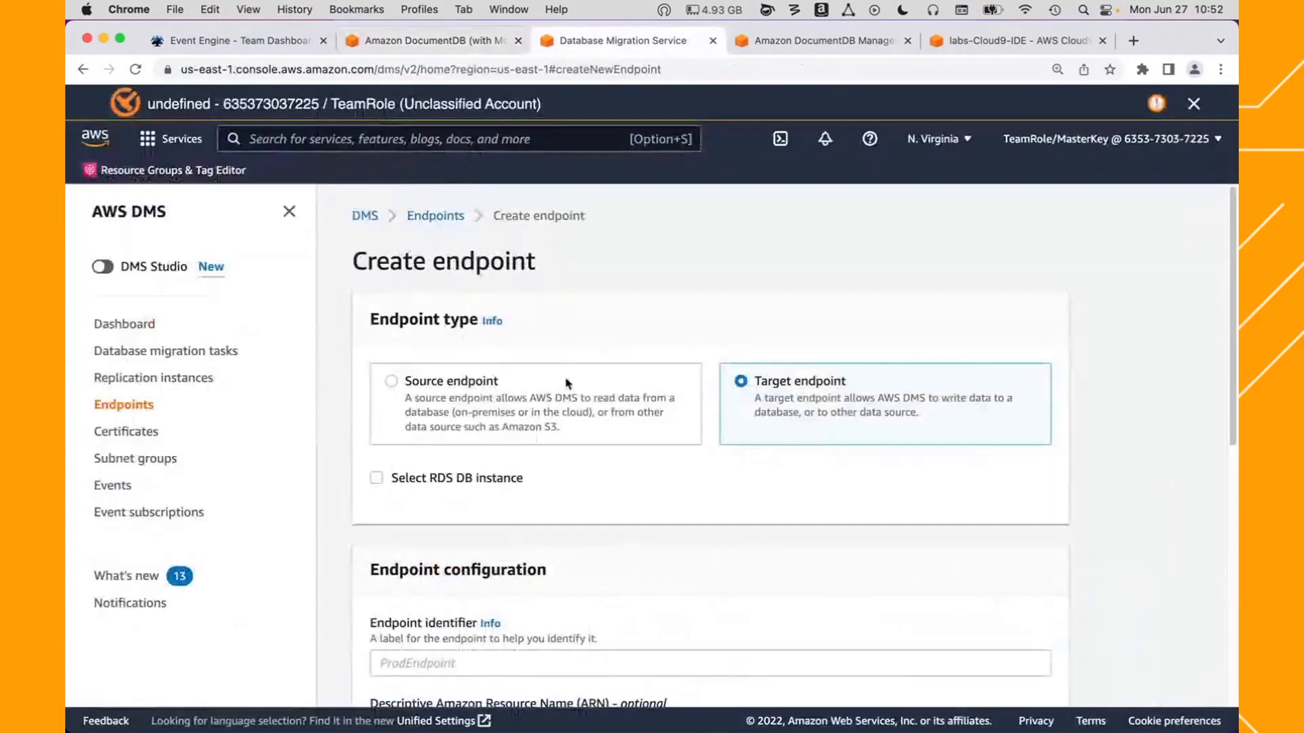
{"action": "left_click", "coordinate": [508, 665]}
{"action": "key", "text": "super+v"}
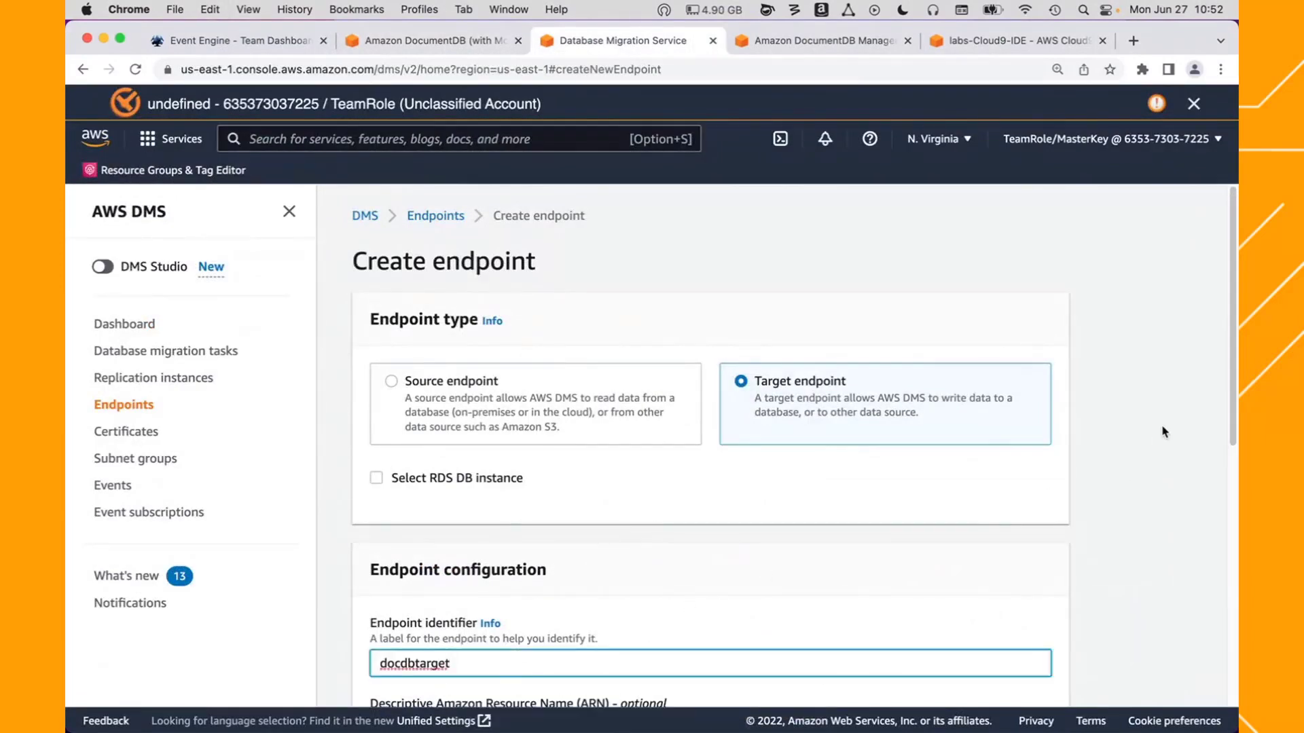
- Set the target engine to Amazon DocumentDB (with MongoDB compatibility) and choose to provide the access information manually
{"action": "left_click_drag", "start_coordinate": [1229, 384], "coordinate": [1225, 586]}
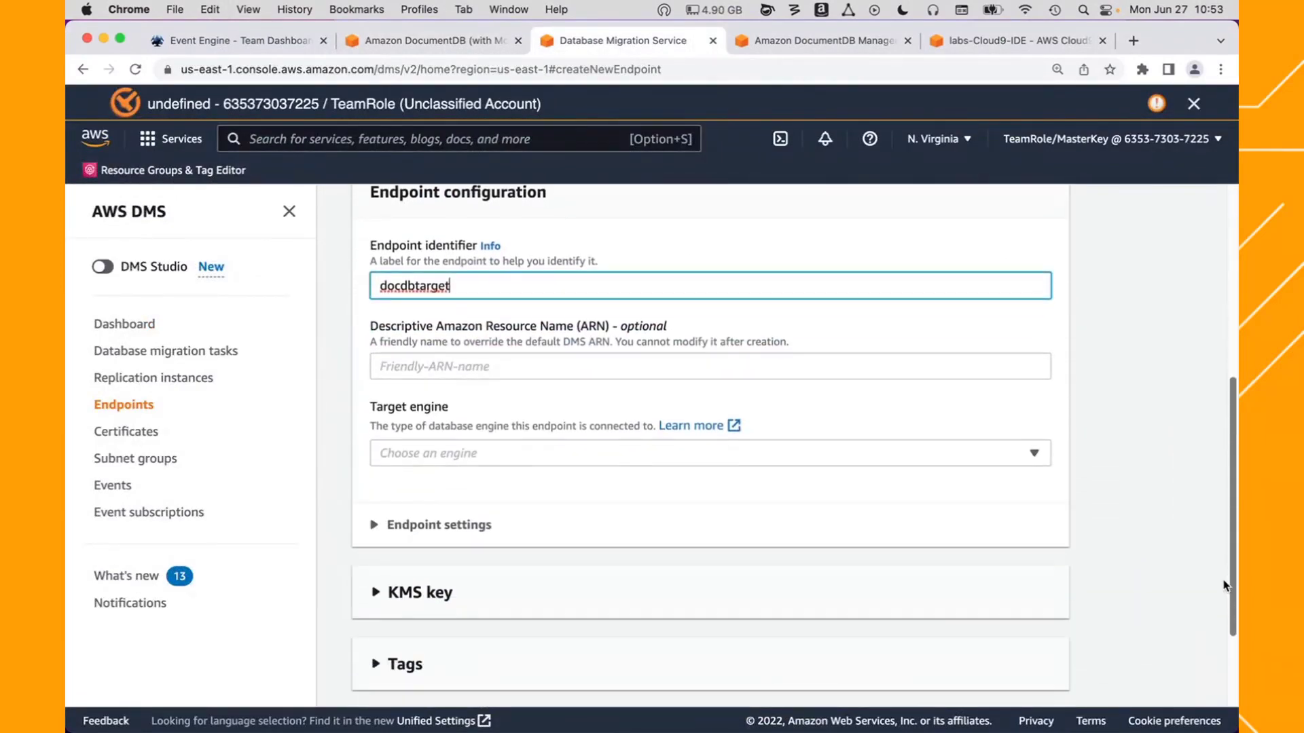
{"action": "left_click", "coordinate": [438, 445]}
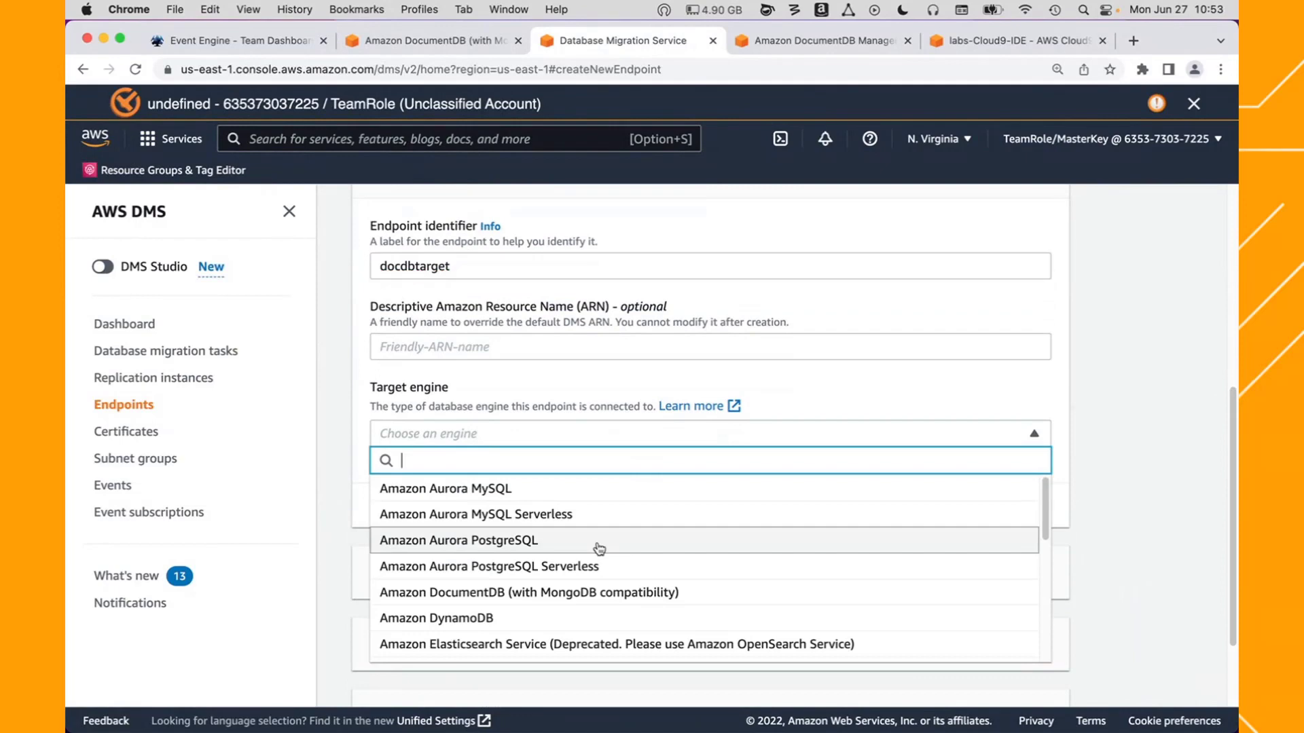
{"action": "left_click", "coordinate": [594, 595]}
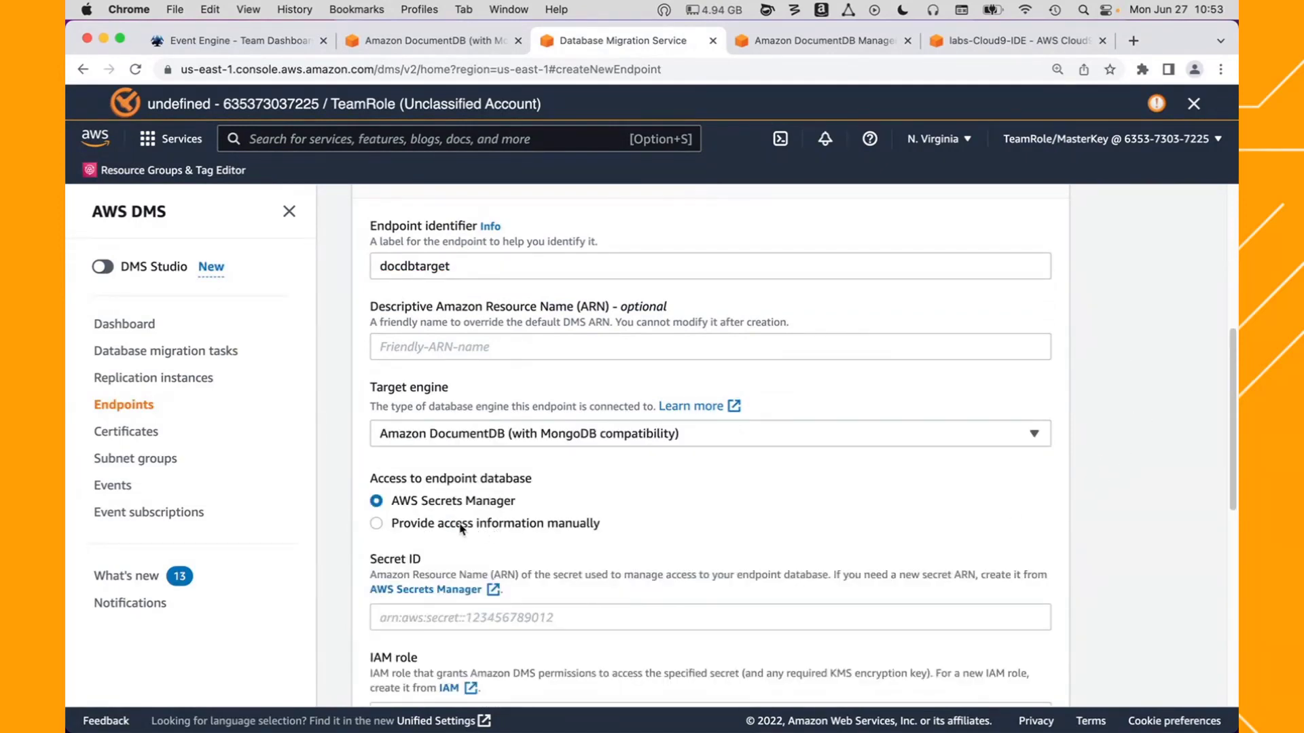
{"action": "left_click", "coordinate": [417, 528]}
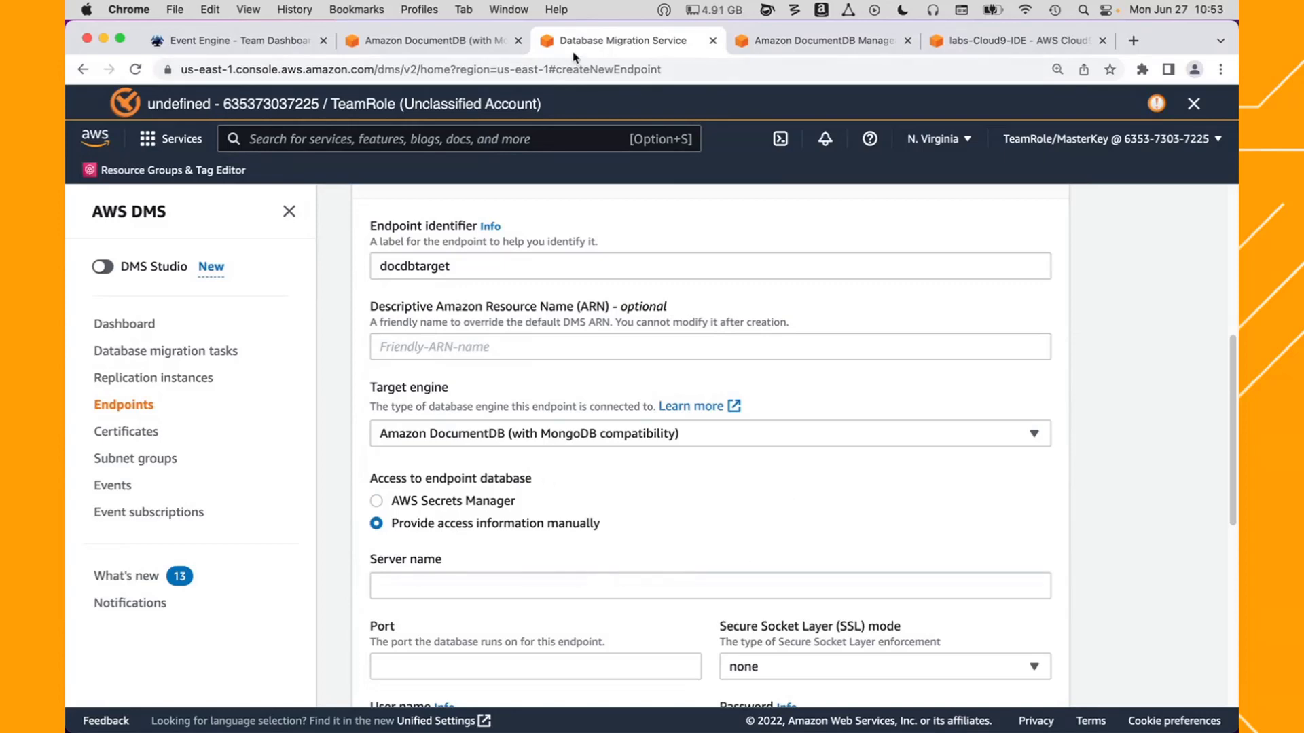
- Open the Amazon DocumentDB cluster page from the workshop's step 3 and show the configuration details of the regional cluster getting-started-with-documentdb
{"action": "left_click", "coordinate": [441, 43]}
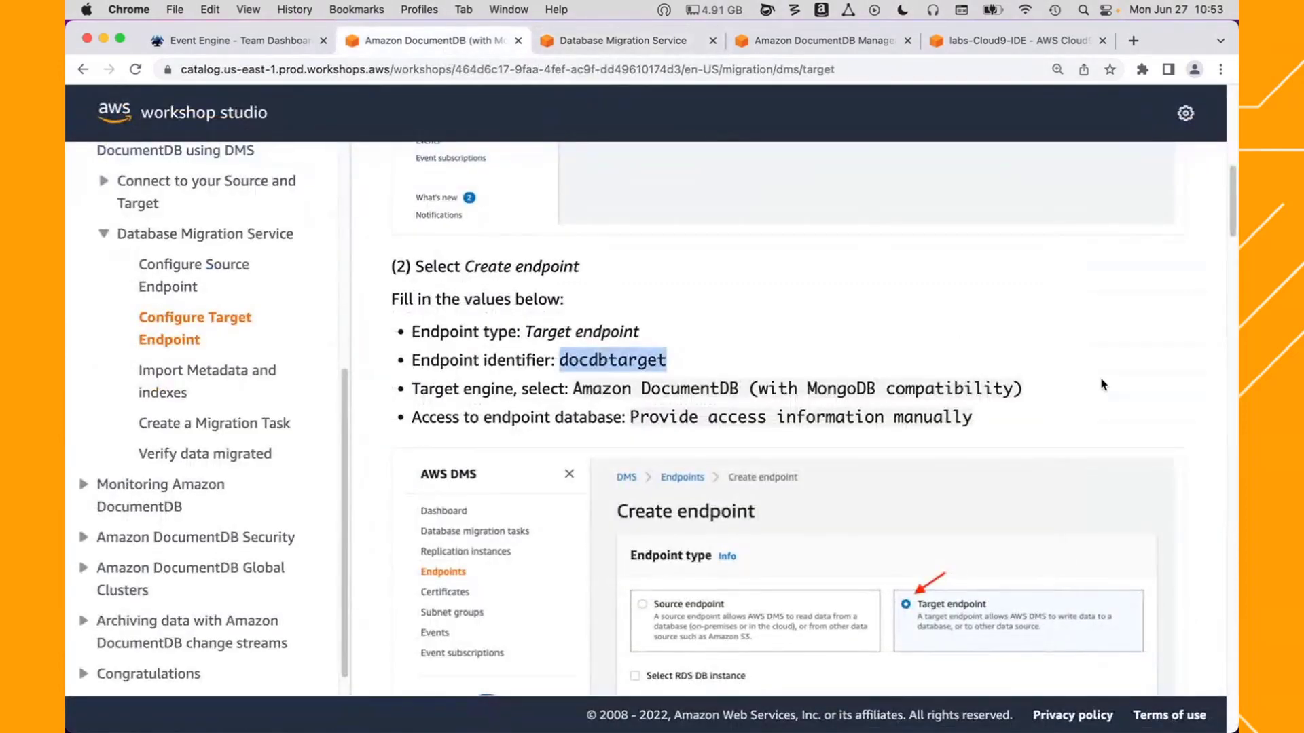
{"action": "left_click_drag", "start_coordinate": [1232, 197], "coordinate": [1234, 287]}
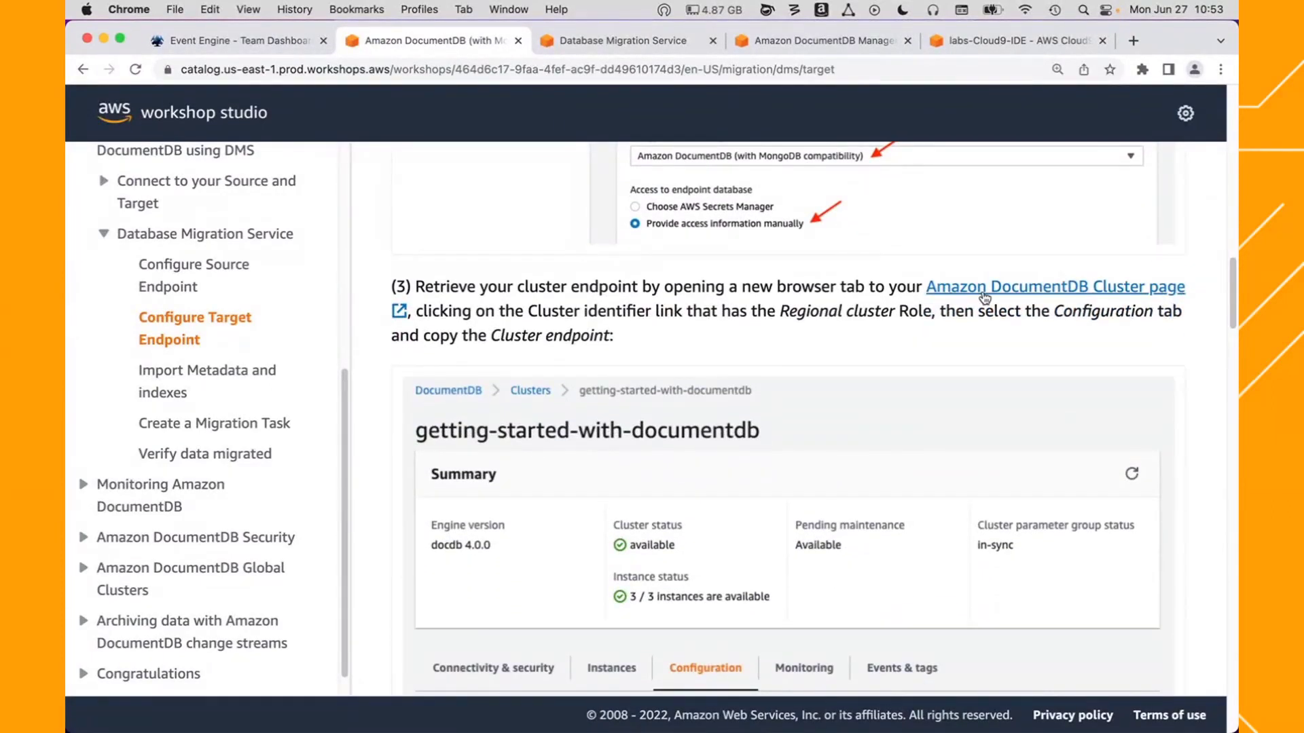
{"action": "left_click", "coordinate": [1037, 294]}
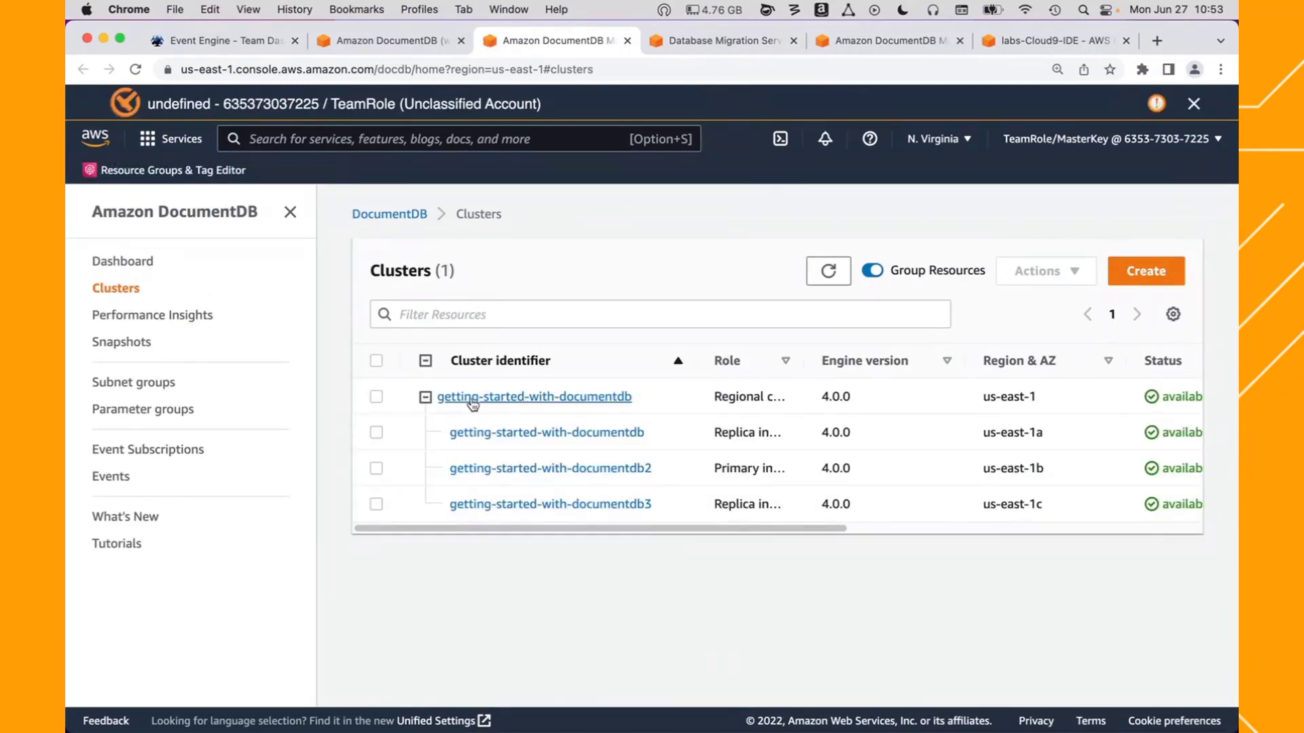
{"action": "left_click", "coordinate": [513, 399]}
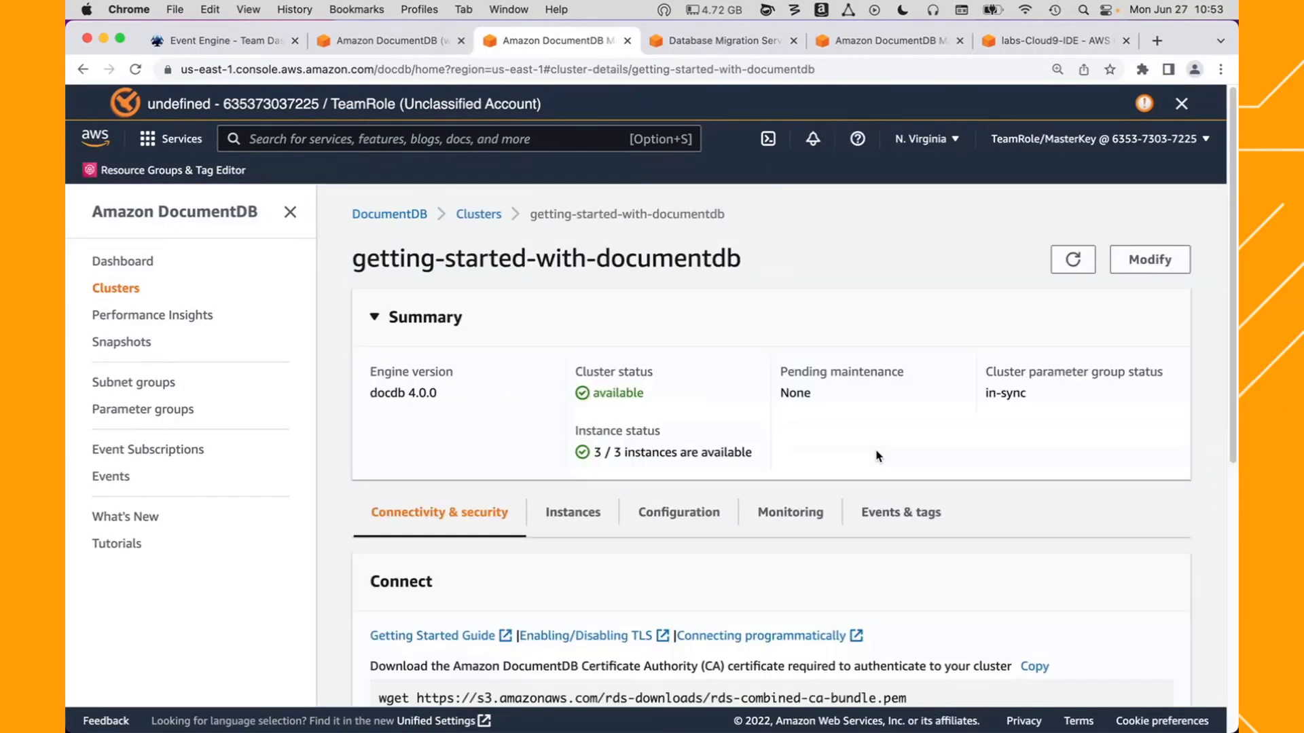
{"action": "scroll", "coordinate": [1233, 259], "scroll_direction": "down", "scroll_amount": 3}
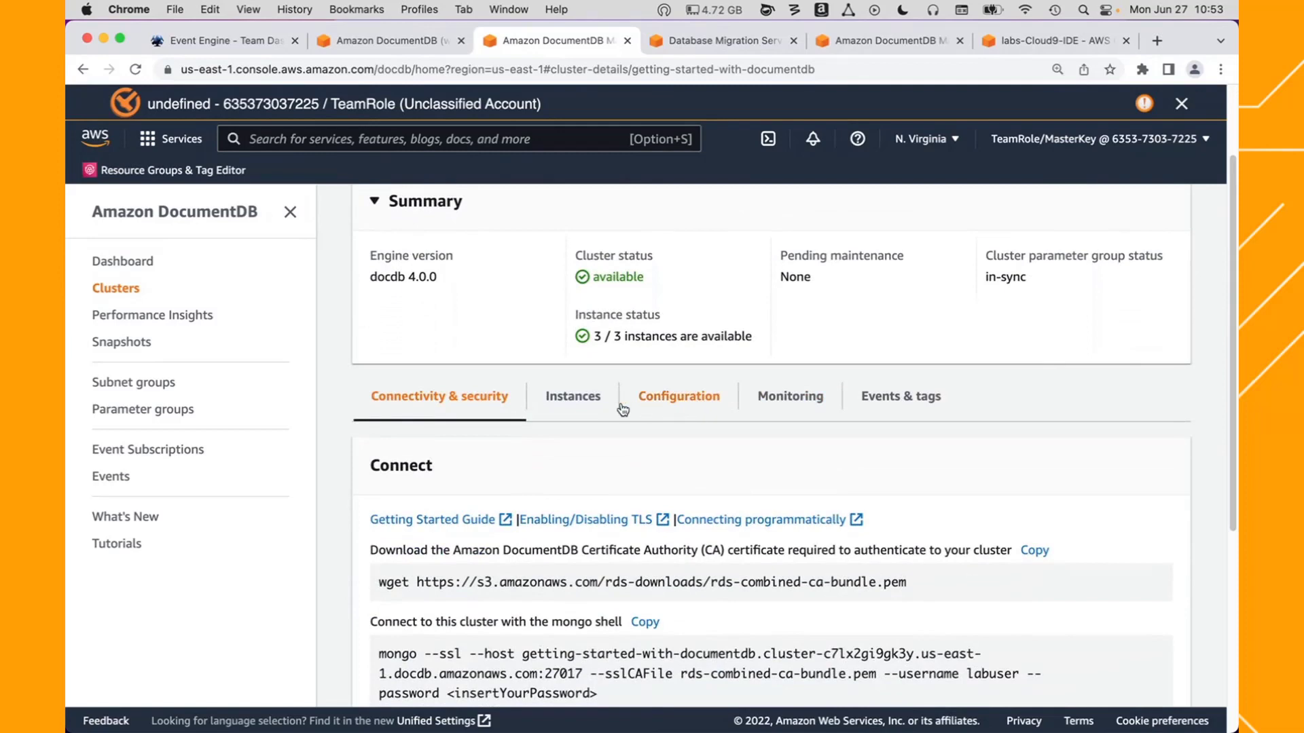
{"action": "left_click", "coordinate": [681, 408]}
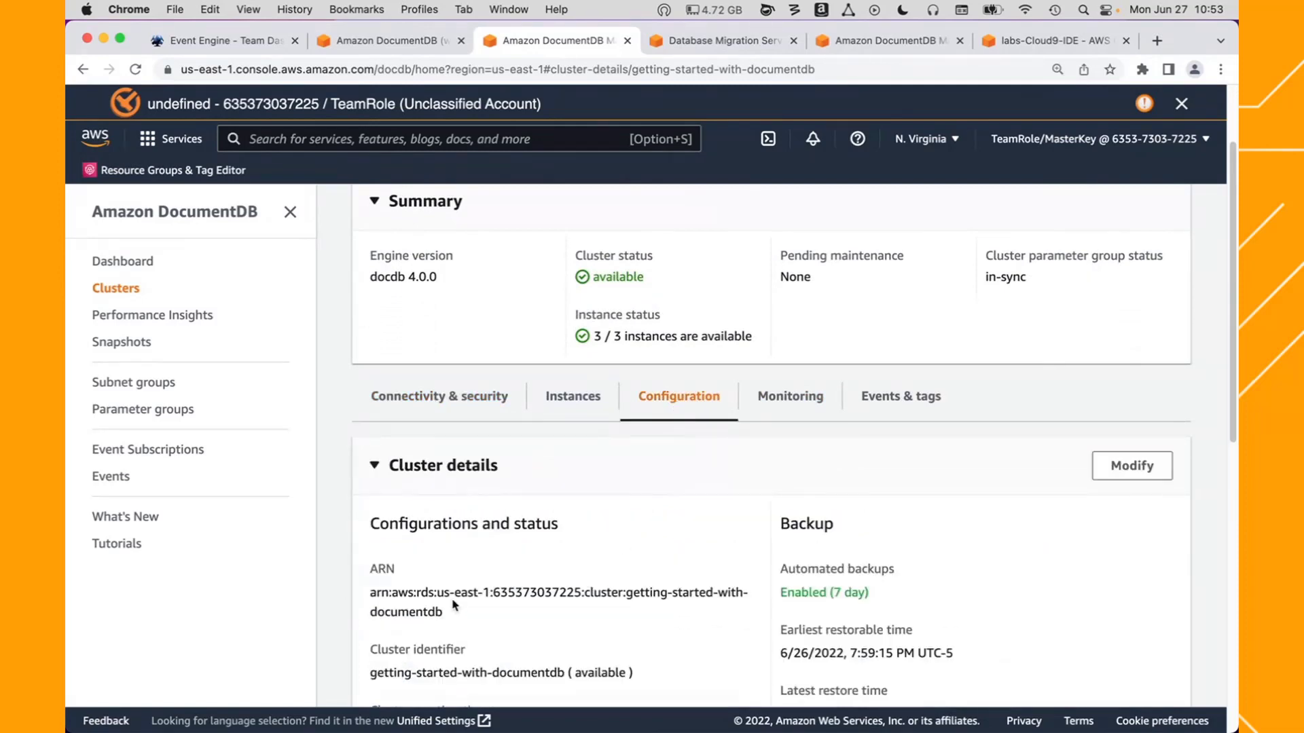
- Copy the cluster endpoint from the cluster details and enter it as the server name of the new DMS target endpoint
{"action": "left_click_drag", "start_coordinate": [390, 675], "coordinate": [443, 674]}
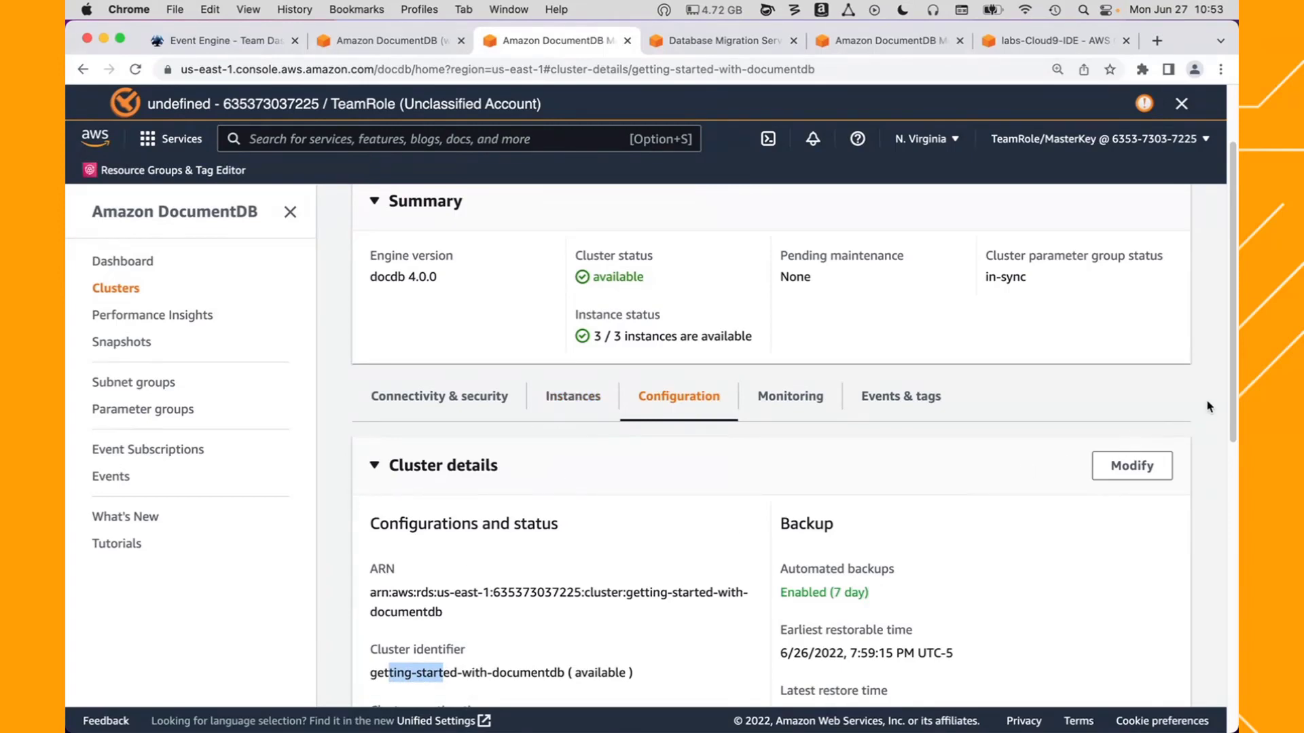
{"action": "left_click_drag", "start_coordinate": [1233, 379], "coordinate": [1233, 490]}
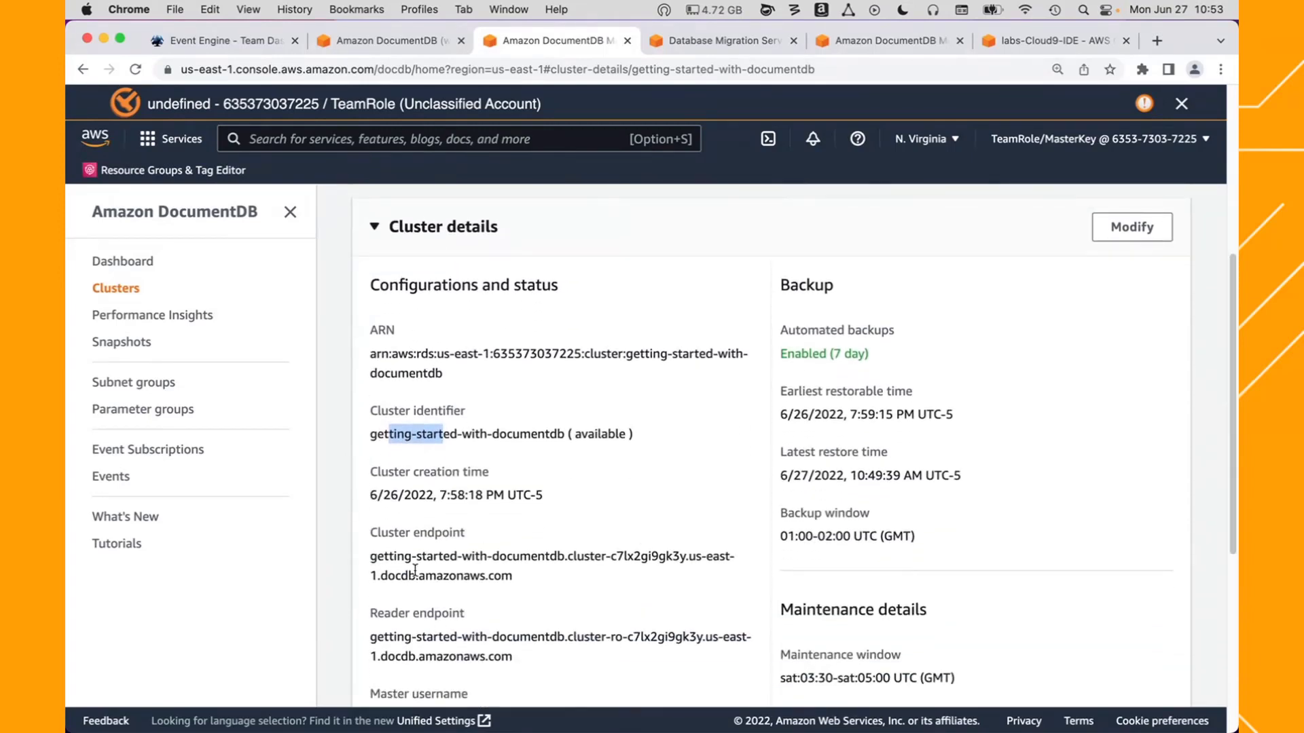
{"action": "left_click_drag", "start_coordinate": [391, 558], "coordinate": [450, 572]}
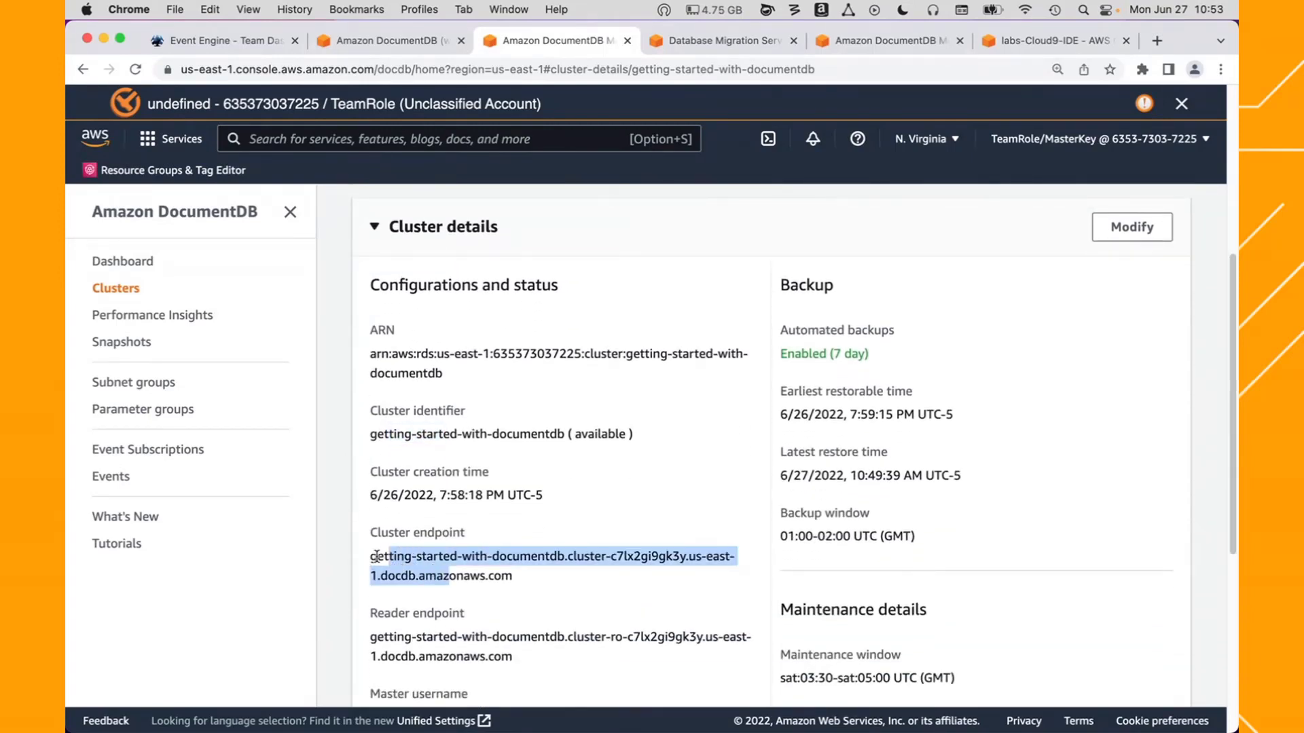
{"action": "left_click_drag", "start_coordinate": [372, 558], "coordinate": [504, 576]}
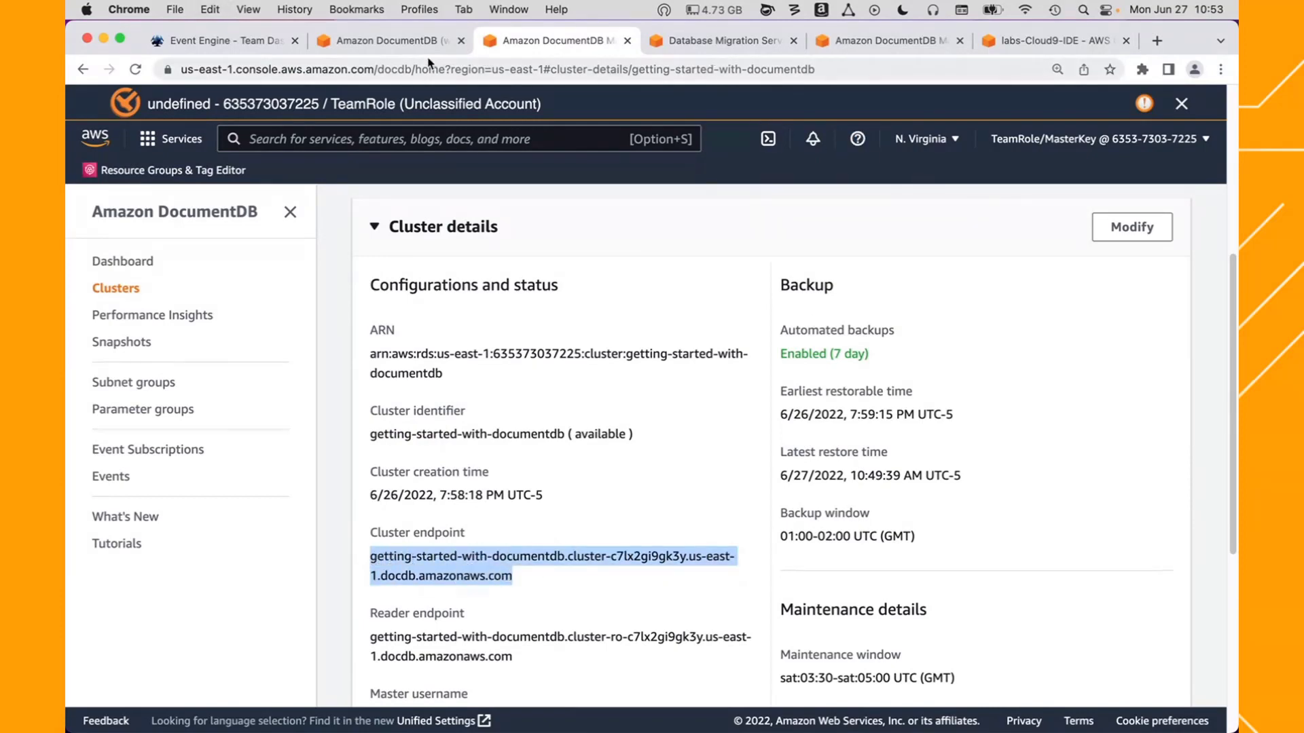
{"action": "left_click", "coordinate": [716, 42]}
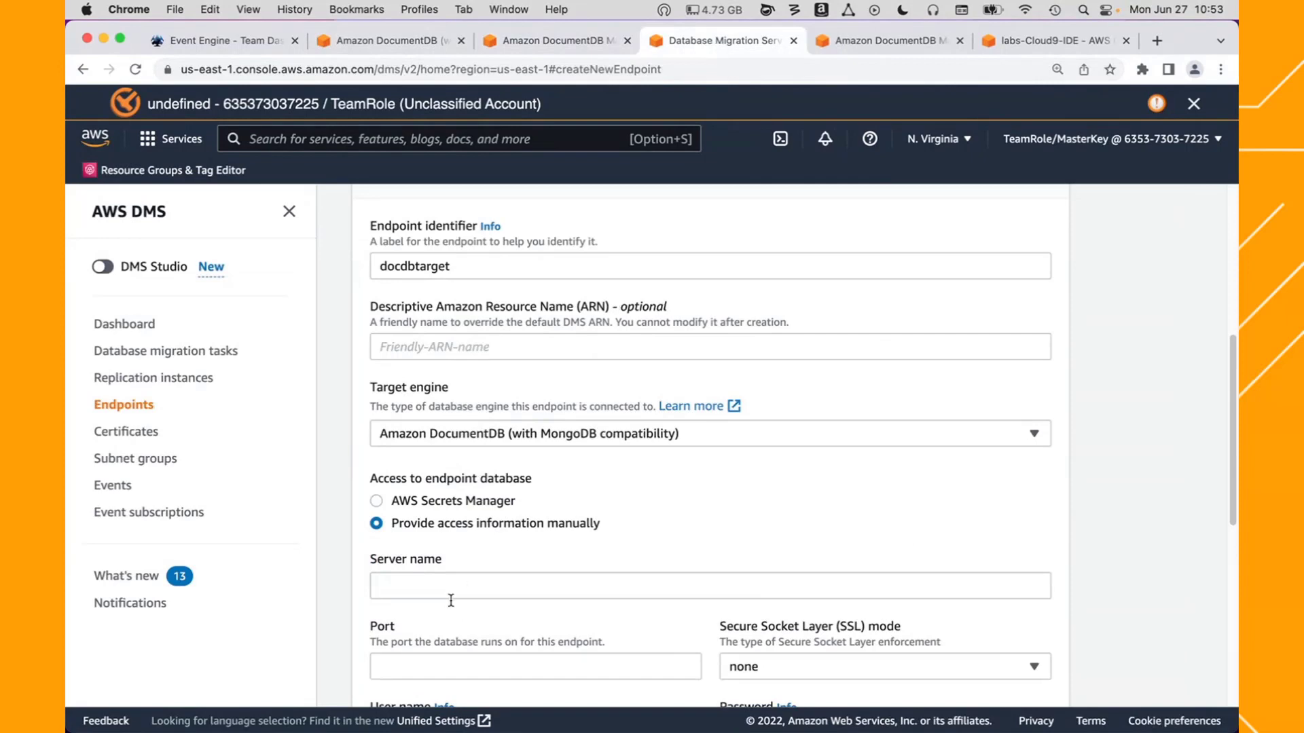
{"action": "left_click", "coordinate": [418, 589]}
{"action": "type", "text": "getting-started-with-documentdb.cluster-c7lx2gi9gk3y.us-east-1.docdb.amazonaws.com"}
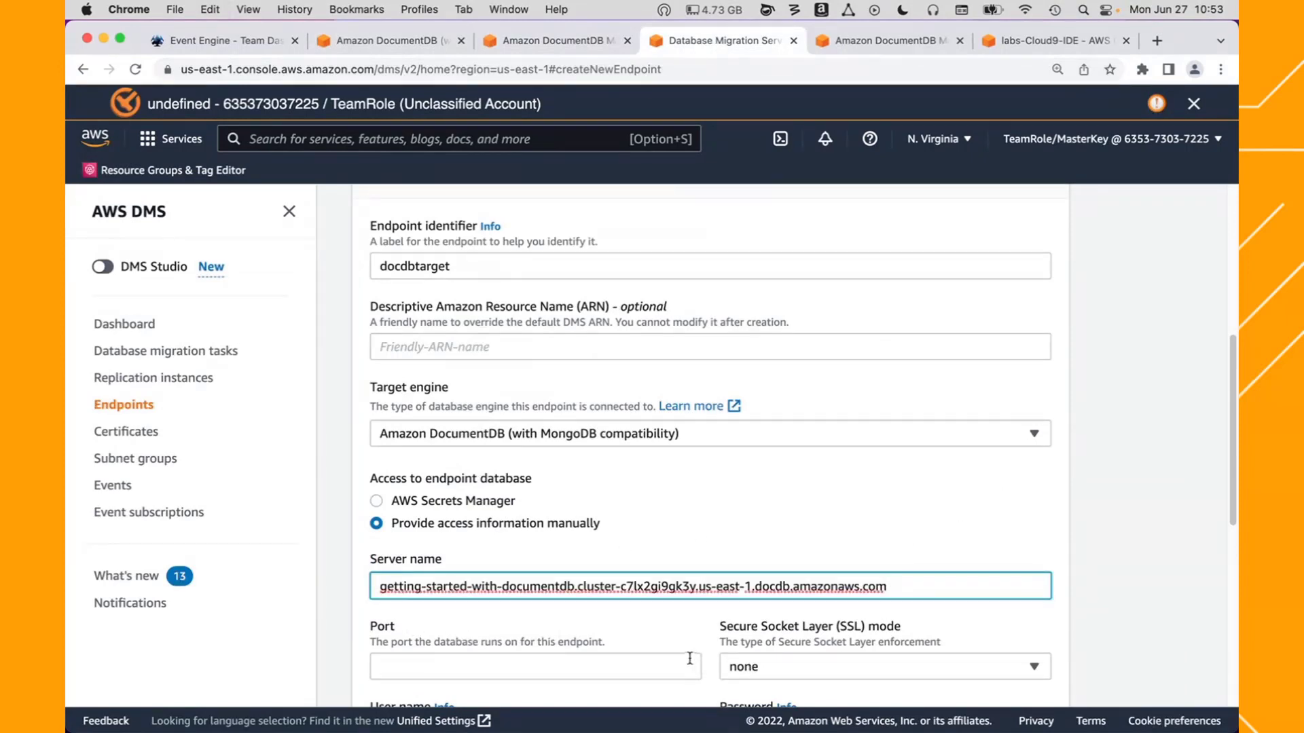
- Set the target endpoint's port to 27017 and its SSL mode to verify-full, following the workshop's step 5
{"action": "left_click", "coordinate": [425, 669]}
{"action": "type", "text": "27017"}
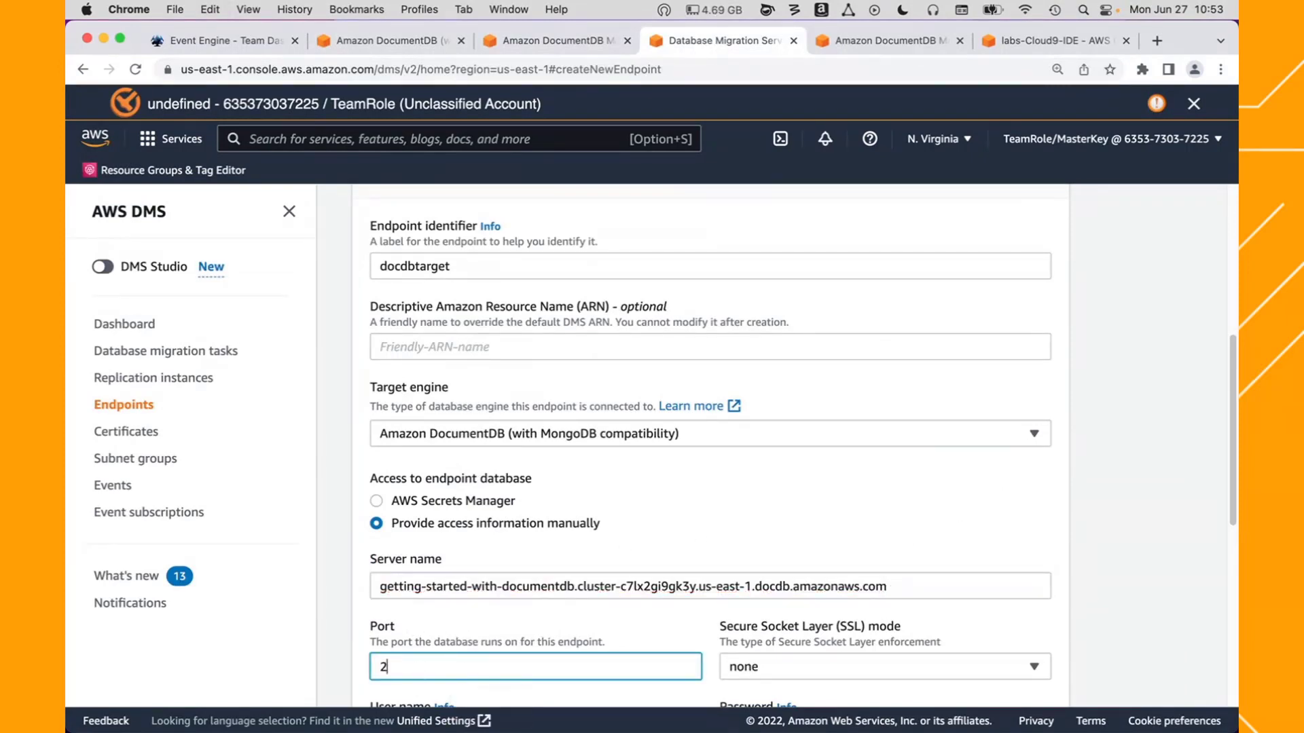
{"action": "left_click", "coordinate": [422, 46]}
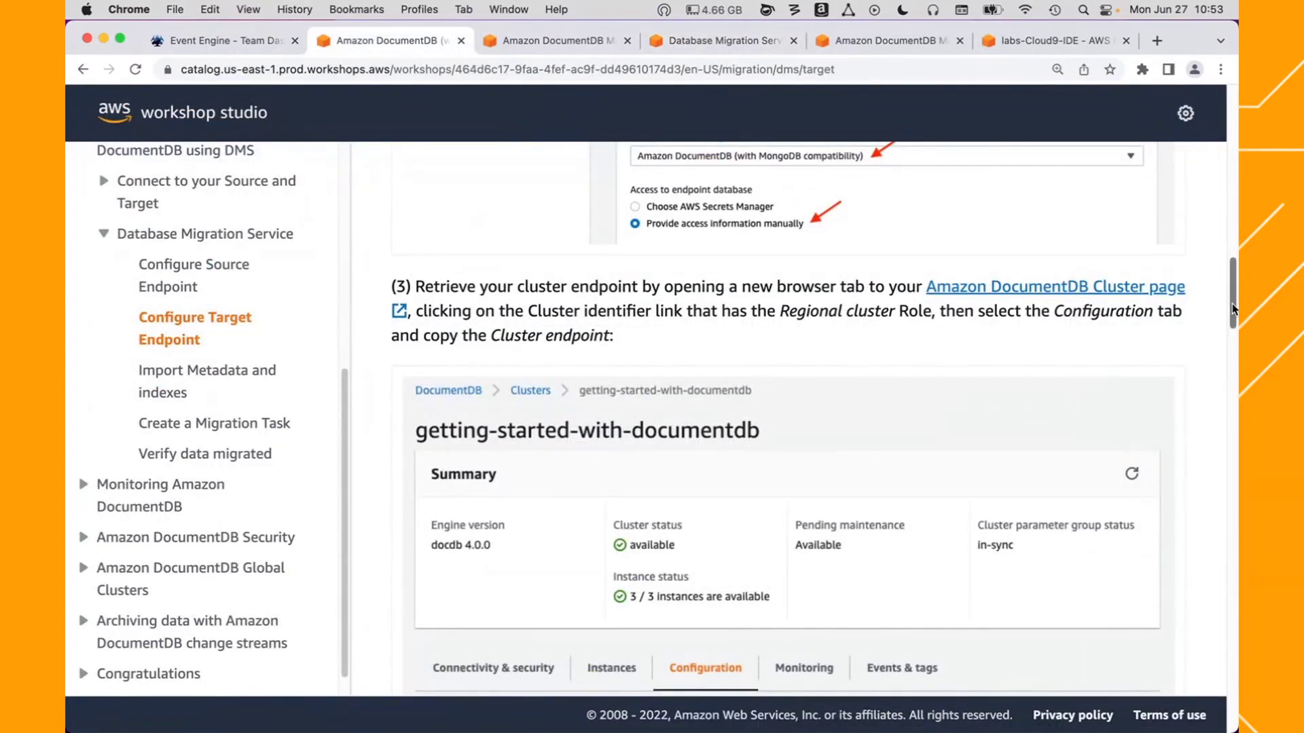
{"action": "scroll", "coordinate": [1220, 322], "scroll_direction": "down", "scroll_amount": 10}
{"action": "scroll", "coordinate": [782, 420], "scroll_direction": "down", "scroll_amount": 5}
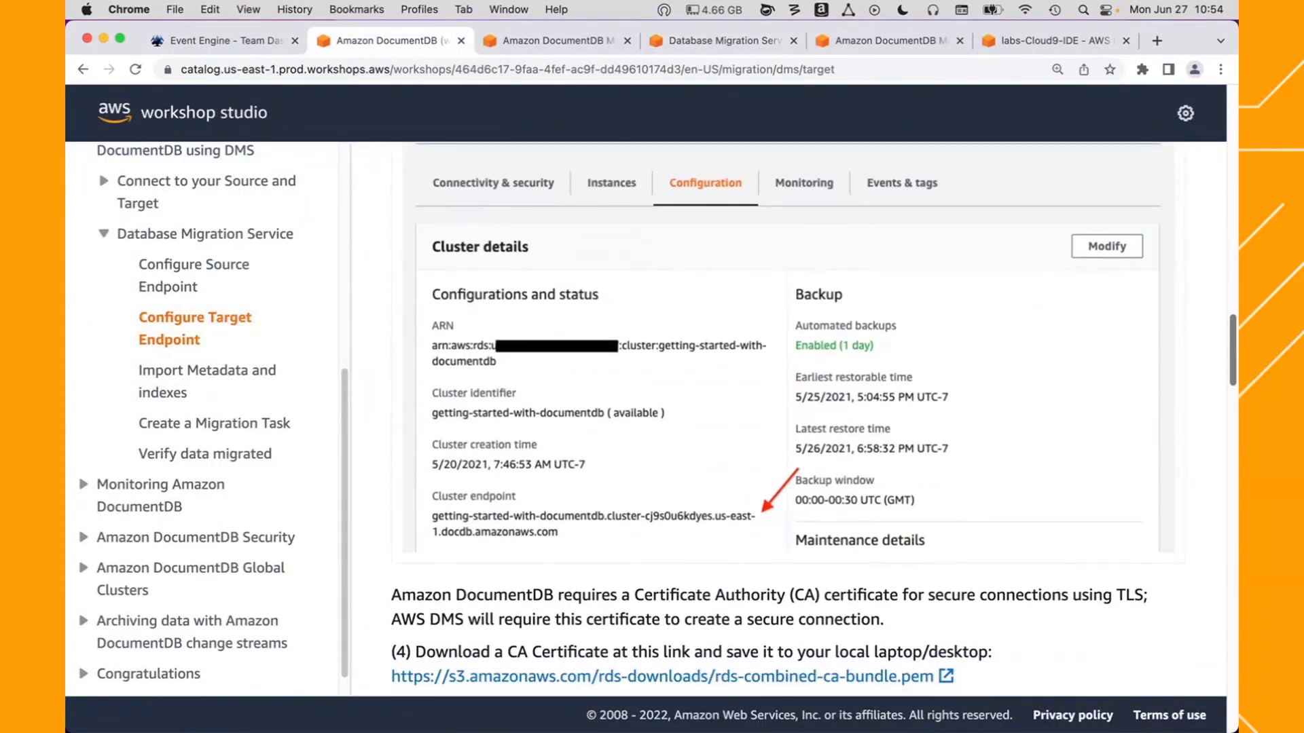
{"action": "scroll", "coordinate": [1213, 424], "scroll_direction": "down", "scroll_amount": 5}
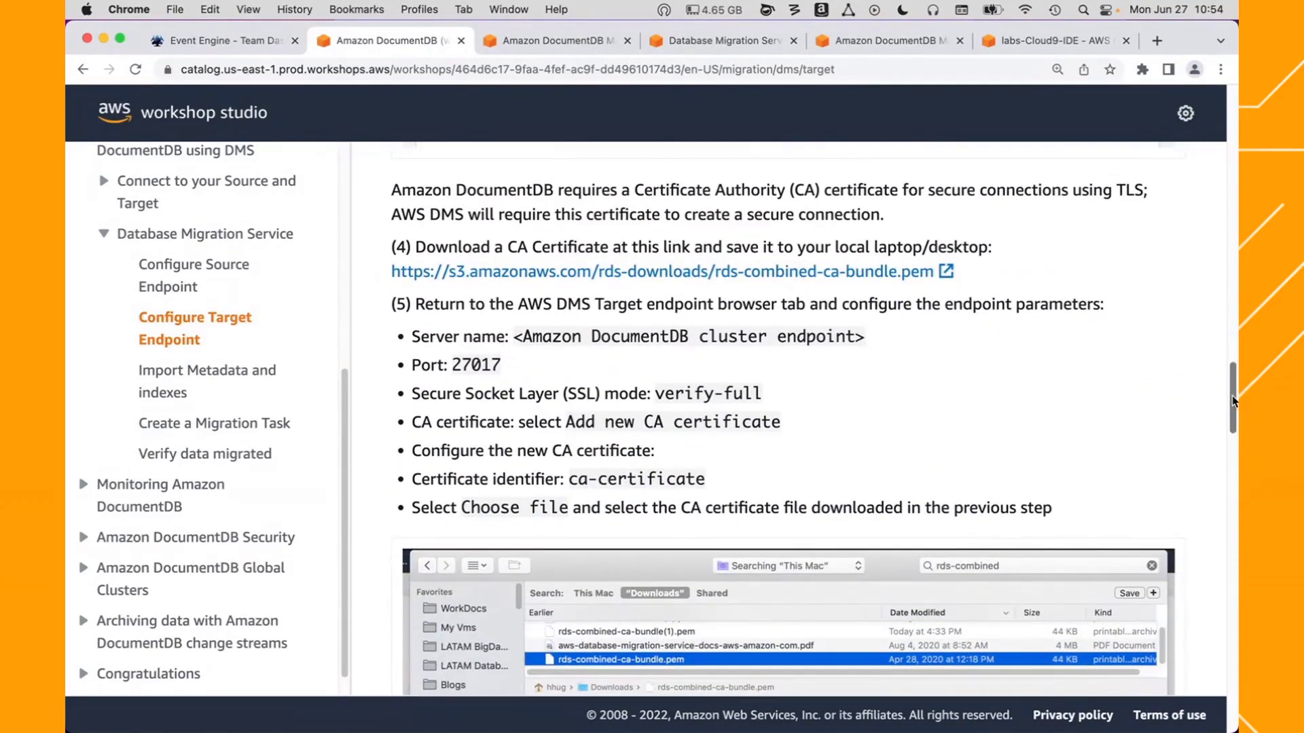
{"action": "scroll", "coordinate": [1232, 395], "scroll_direction": "down", "scroll_amount": 4}
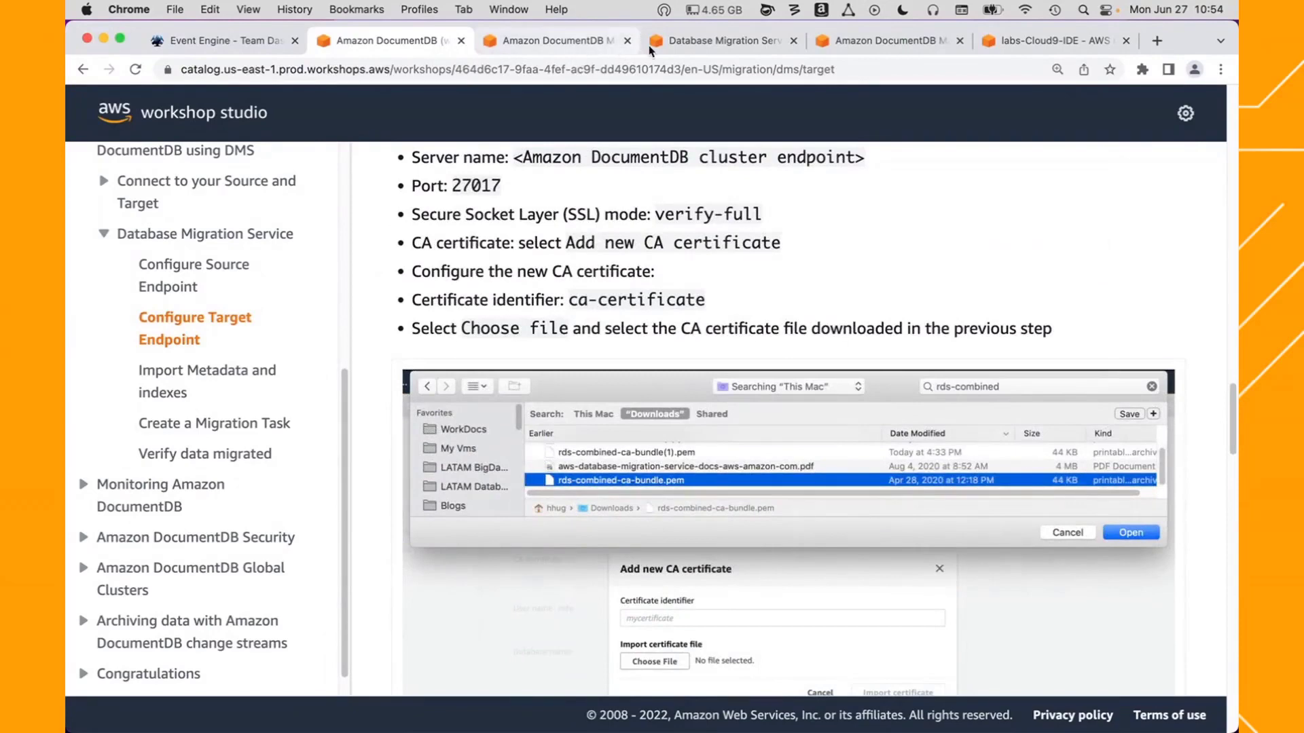
{"action": "left_click", "coordinate": [705, 45]}
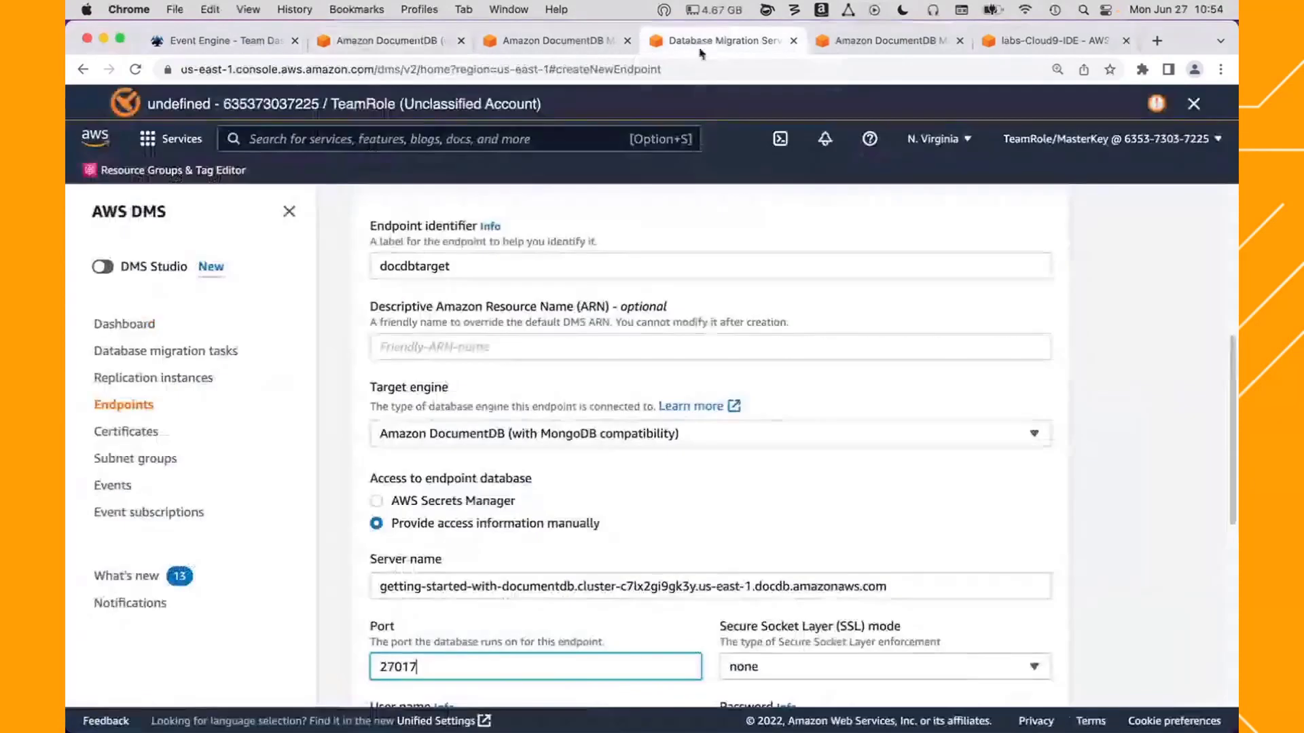
{"action": "left_click", "coordinate": [872, 662]}
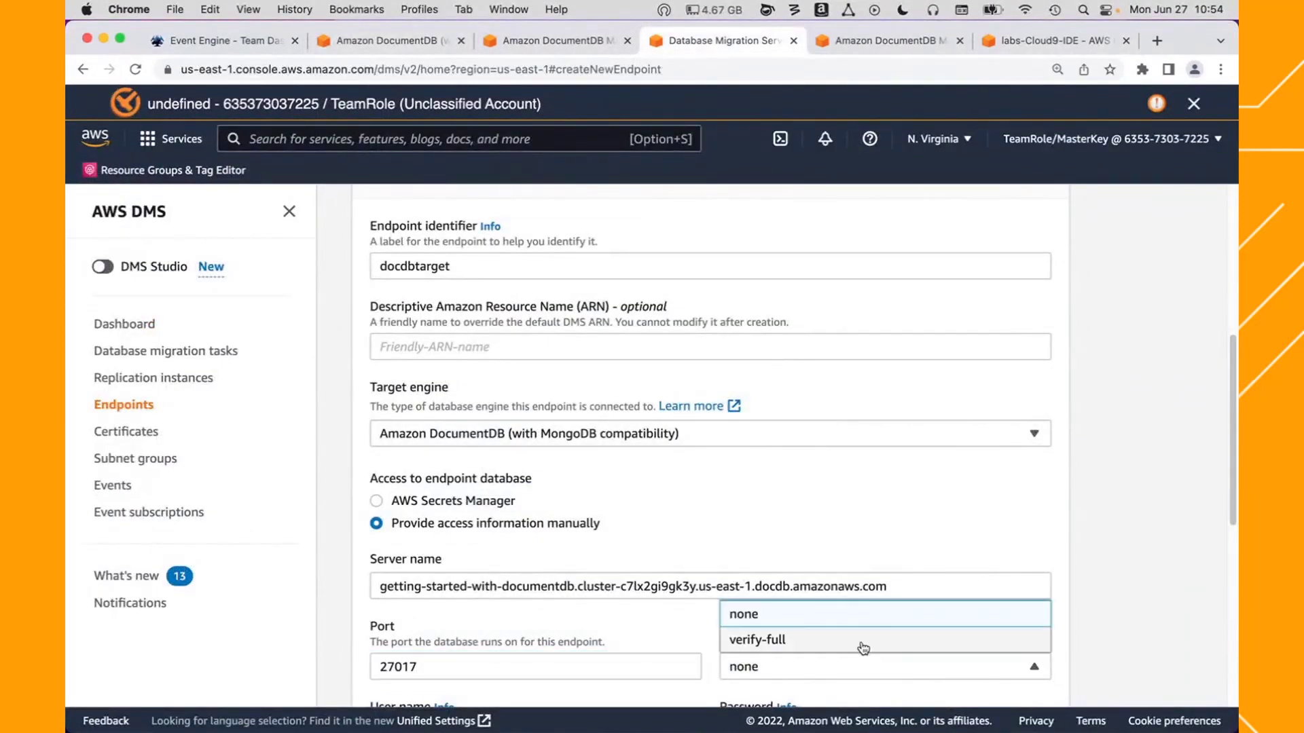
{"action": "left_click", "coordinate": [864, 640]}
{"action": "left_click_drag", "start_coordinate": [1228, 398], "coordinate": [1234, 522]}
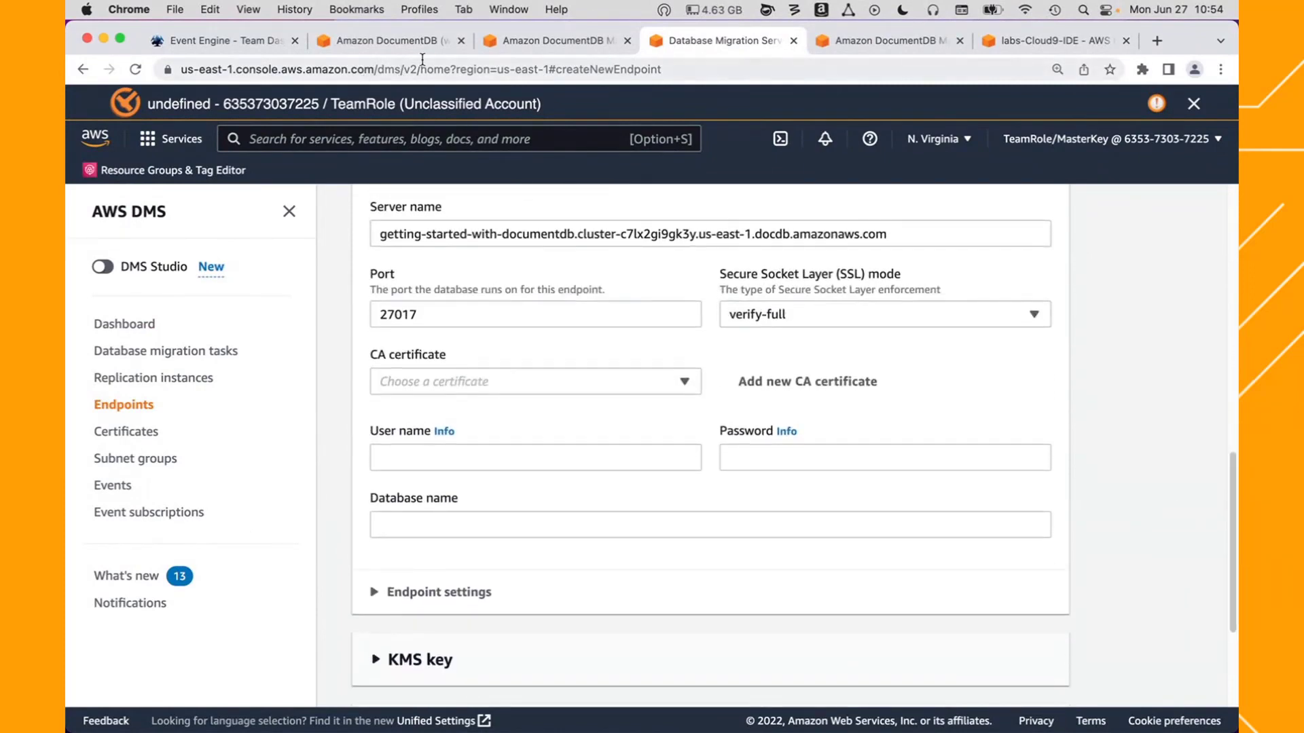
- Download the CA certificate rds-combined-ca-bundle.pem from the link in the workshop's step 4
{"action": "left_click", "coordinate": [387, 41]}
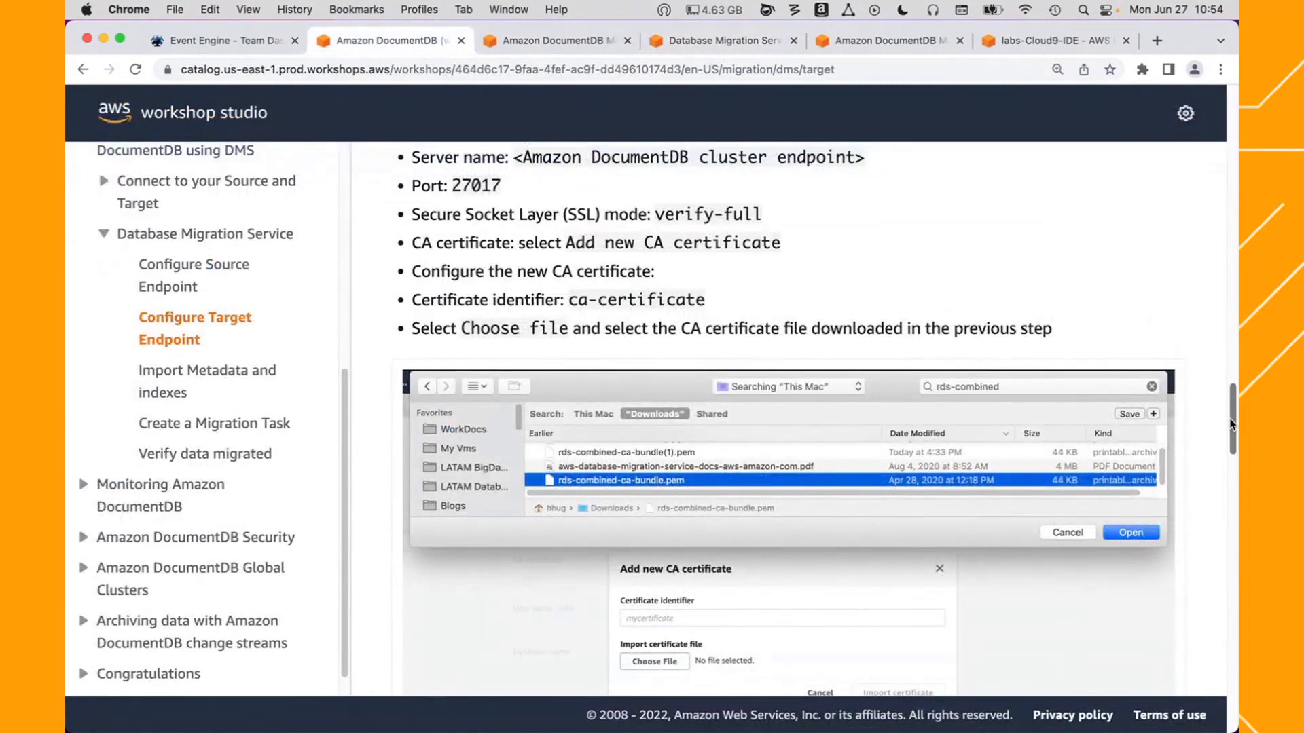
{"action": "left_click_drag", "start_coordinate": [1231, 421], "coordinate": [1227, 409]}
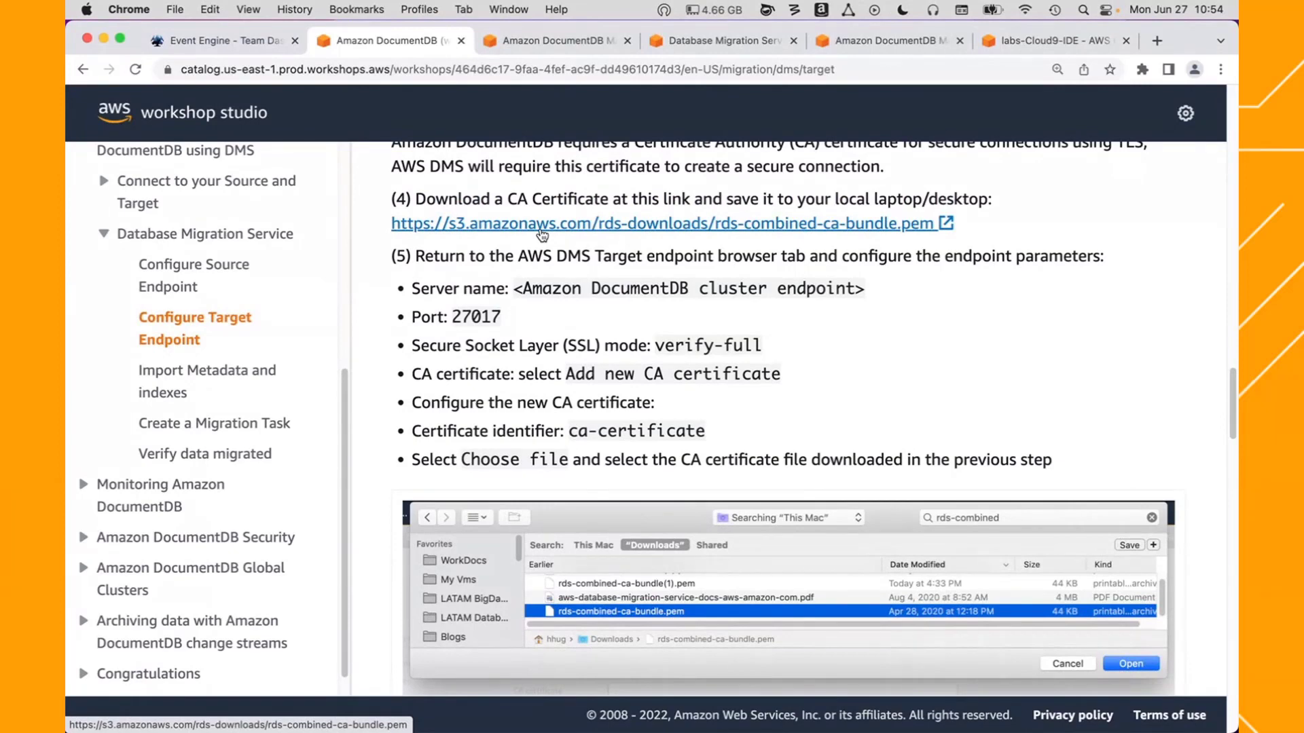
{"action": "left_click", "coordinate": [526, 226]}
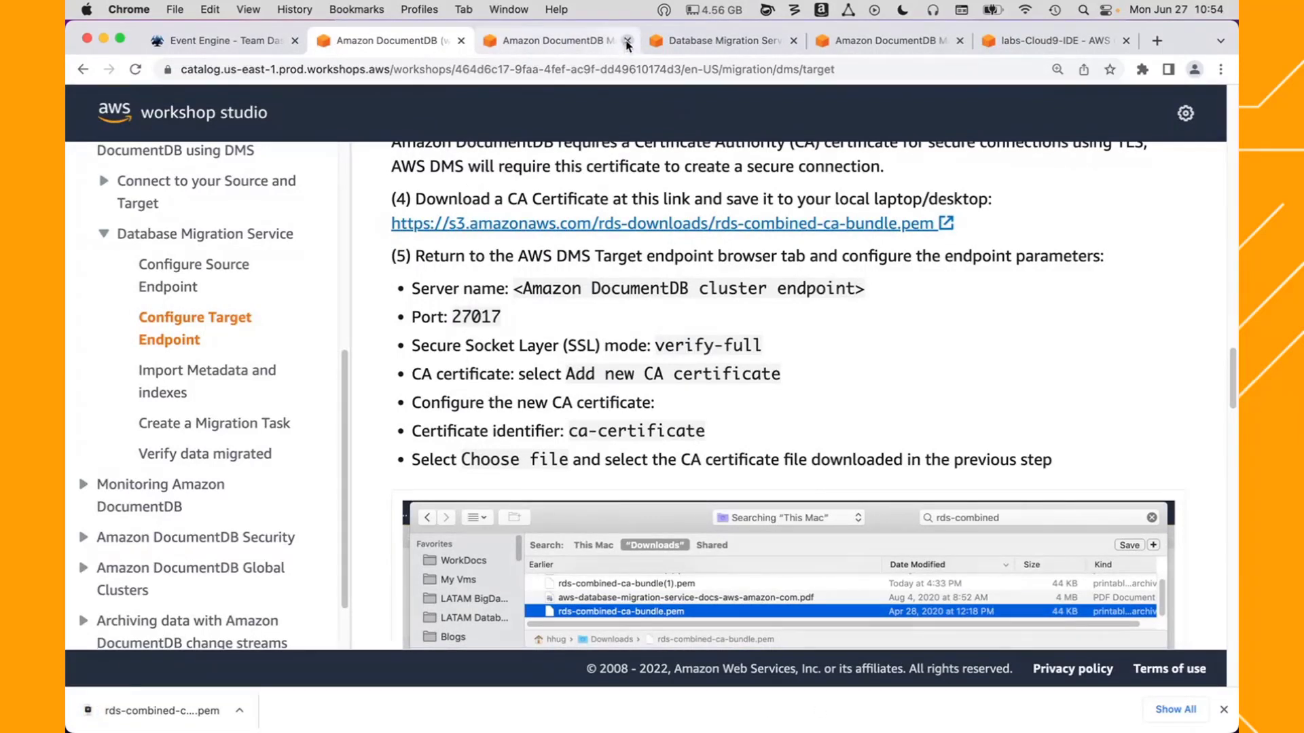
- Start adding a new CA certificate in the DMS endpoint form and choose rds-combined-ca-bundle.pem as its certificate file
{"action": "left_click", "coordinate": [542, 45]}
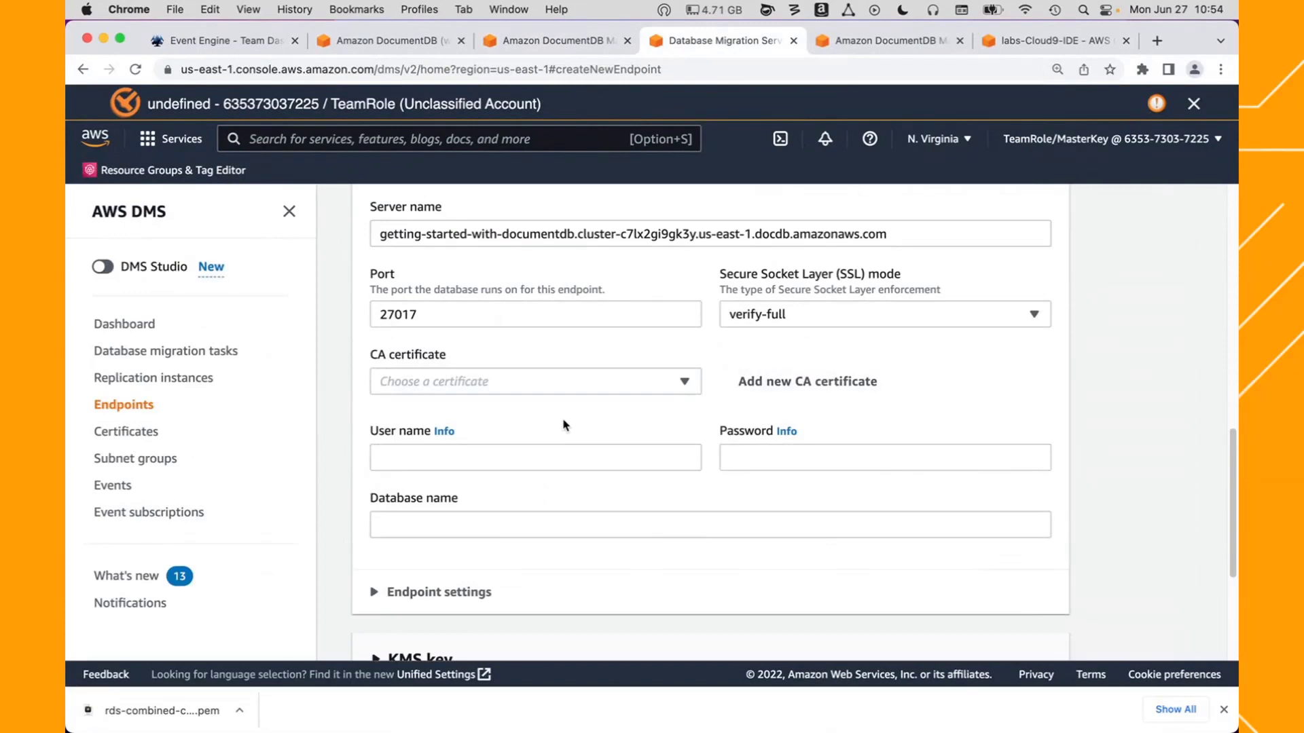
{"action": "left_click", "coordinate": [805, 384]}
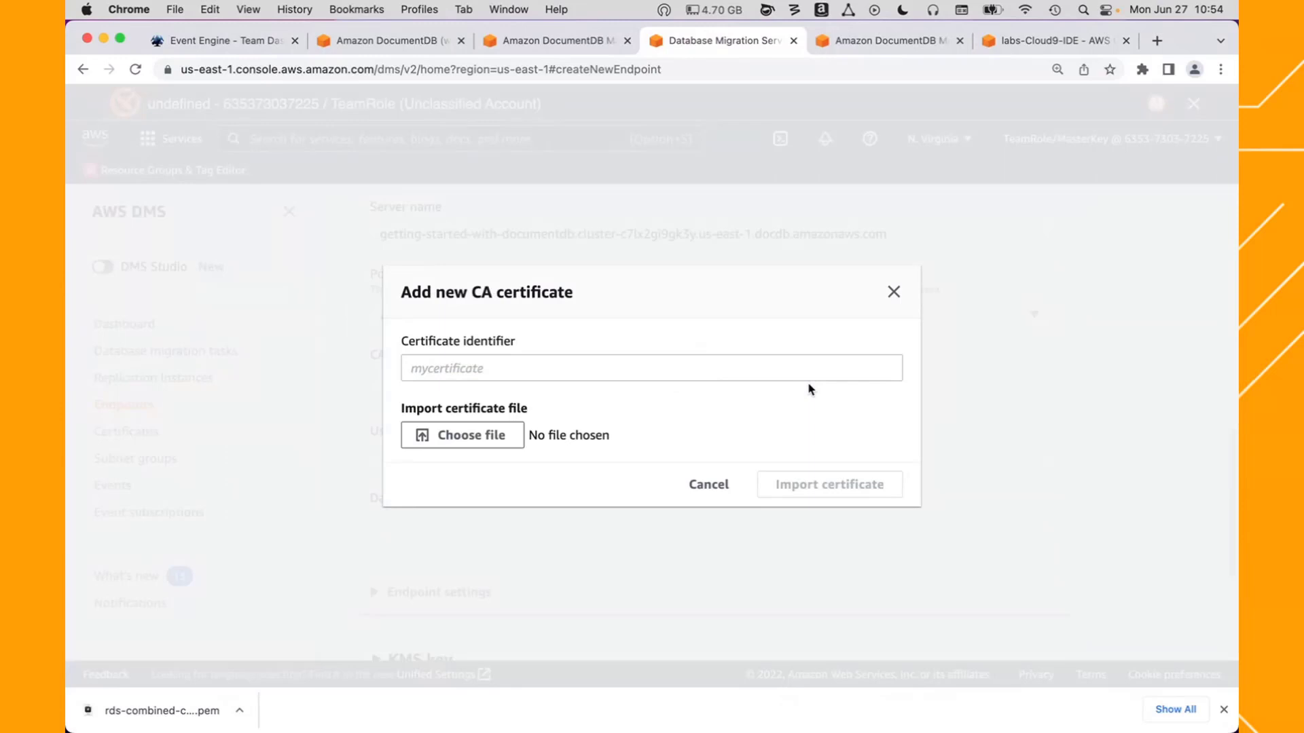
{"action": "left_click", "coordinate": [469, 439]}
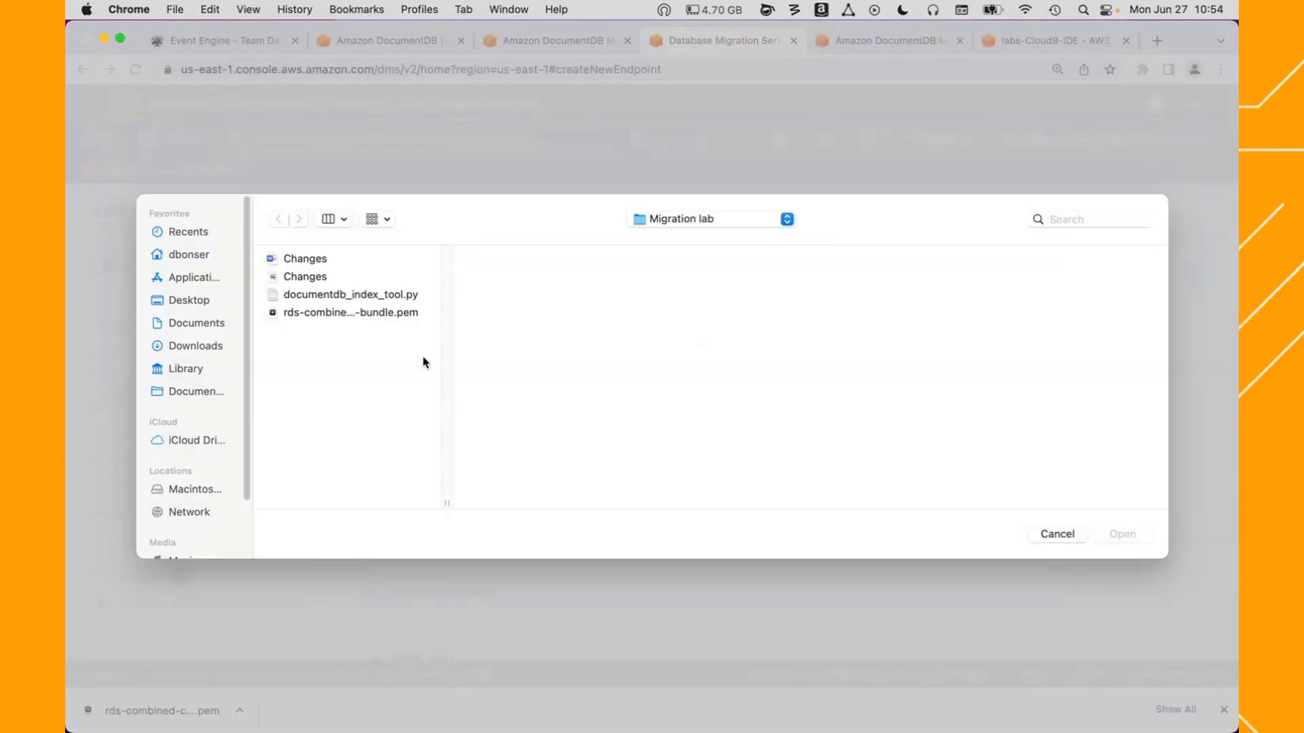
{"action": "left_click", "coordinate": [361, 315]}
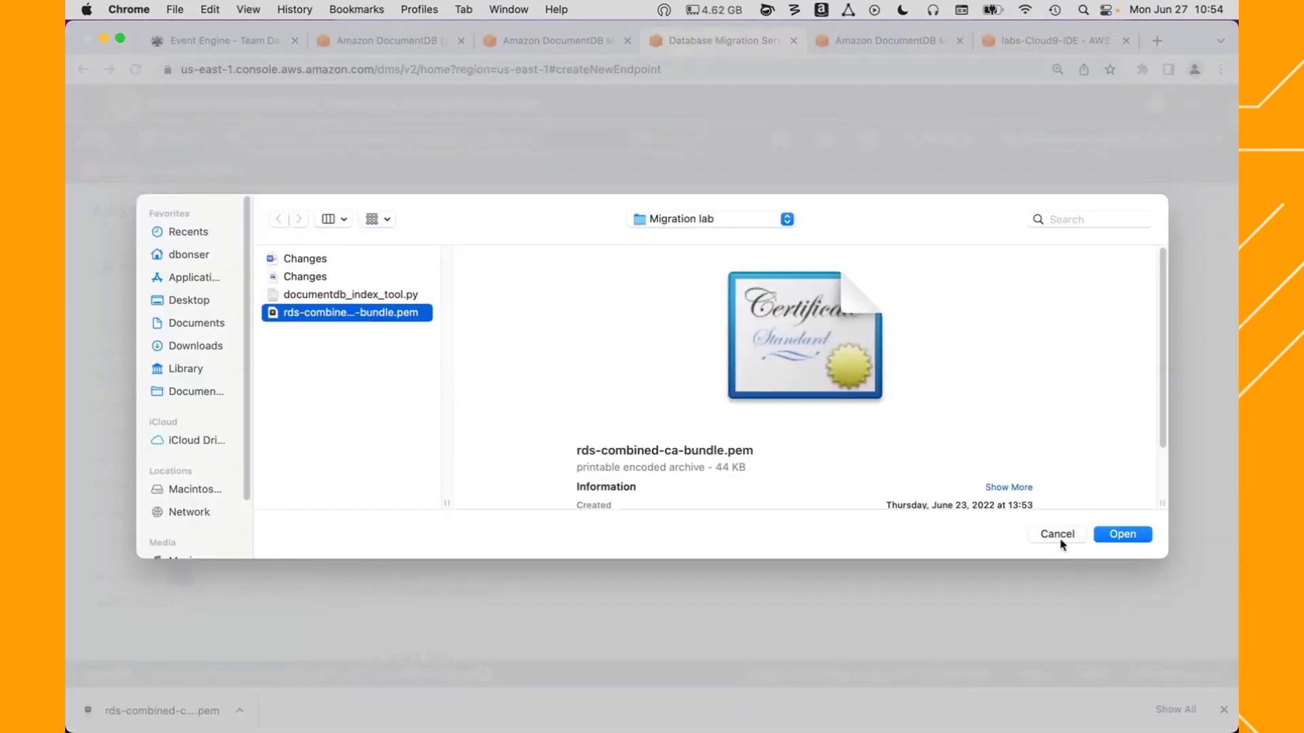
{"action": "left_click", "coordinate": [1124, 535]}
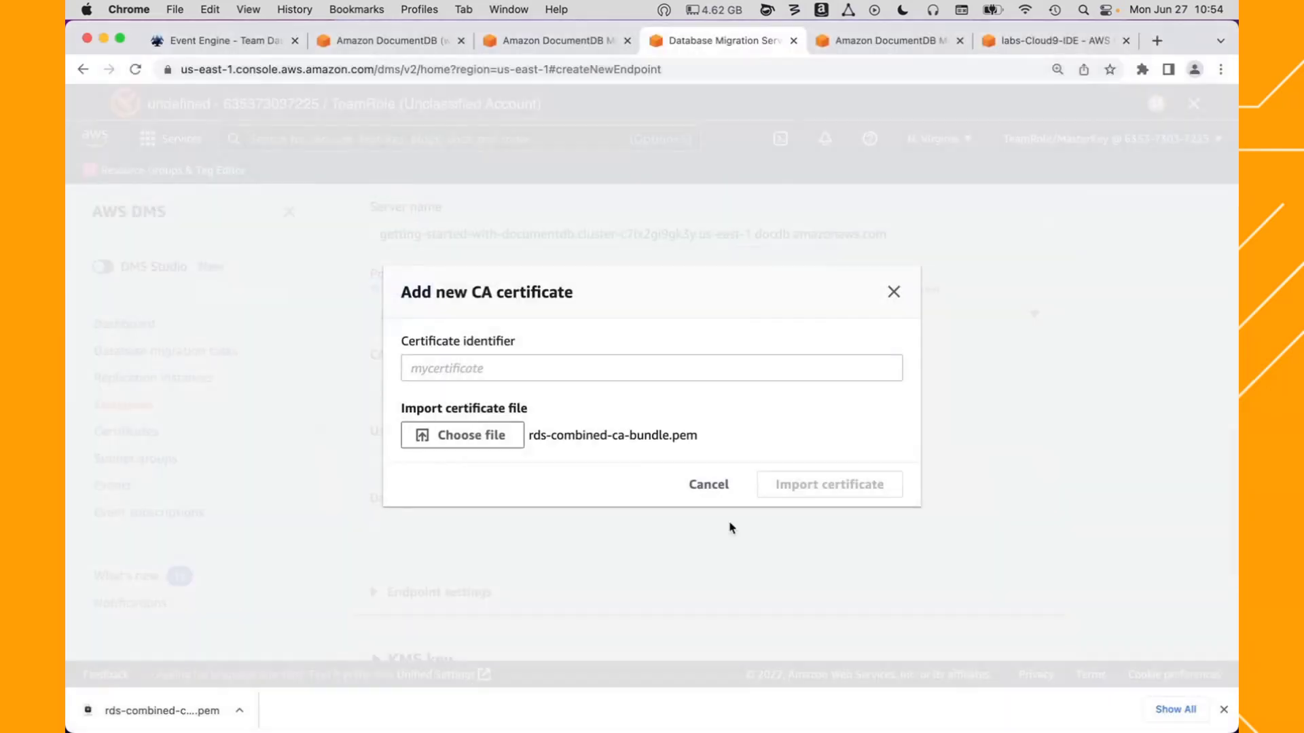
- Copy the identifier ca-certificate from the workshop, enter it as the certificate identifier and import the certificate
{"action": "left_click", "coordinate": [469, 370]}
{"action": "type", "text": "c"}
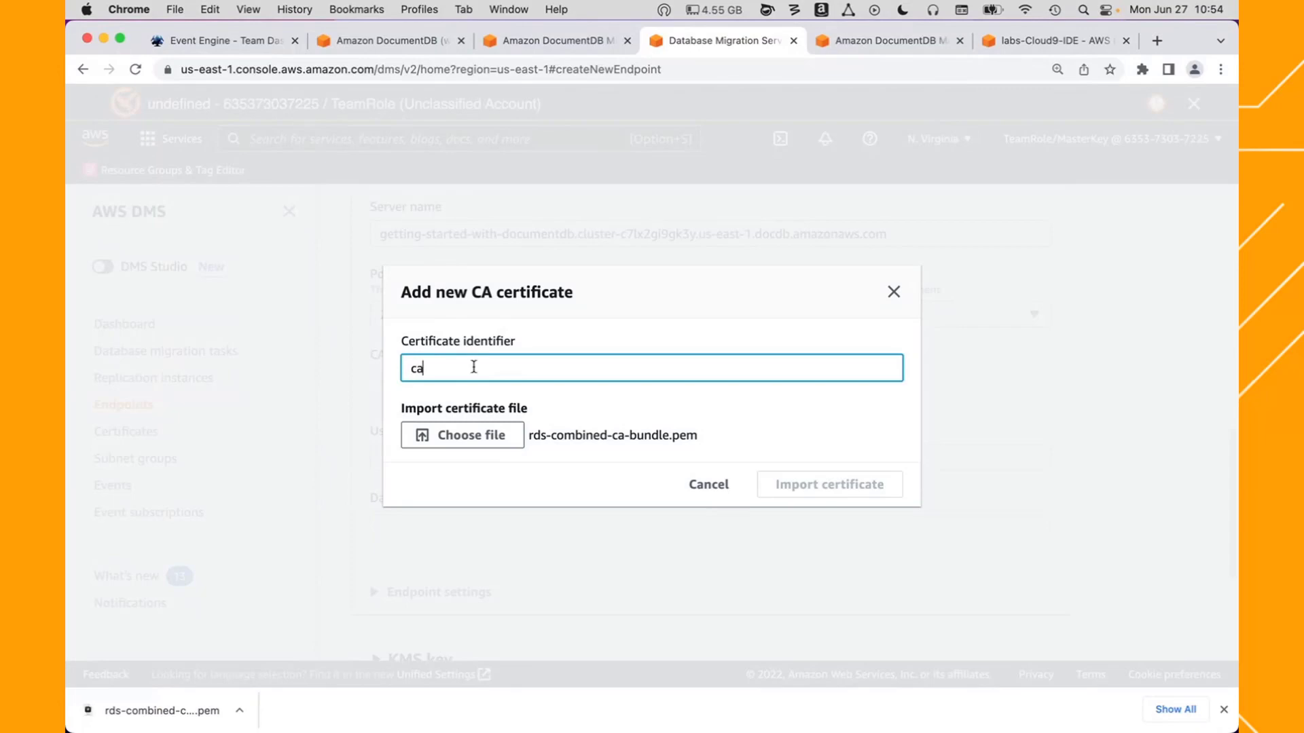
{"action": "type", "text": "a"}
{"action": "left_click", "coordinate": [391, 44]}
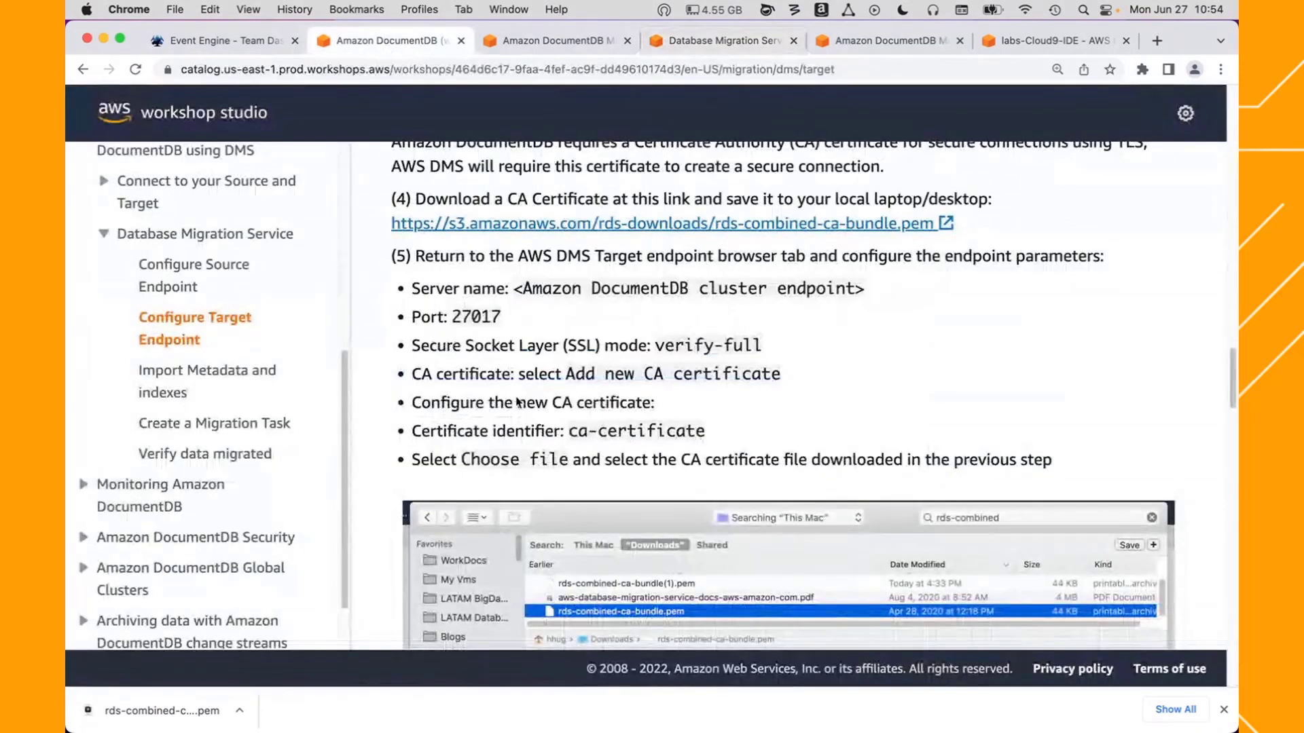
{"action": "left_click", "coordinate": [578, 433]}
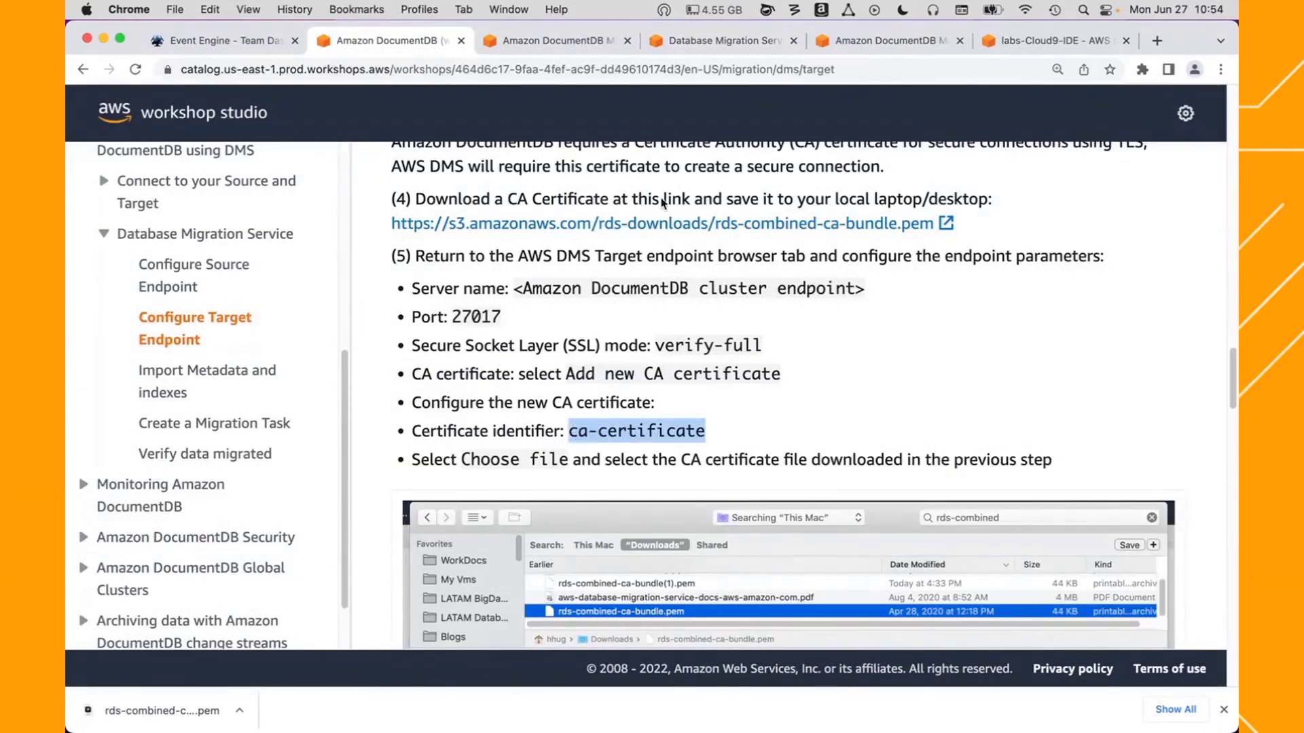
{"action": "key", "text": "super+c"}
{"action": "left_click", "coordinate": [709, 42]}
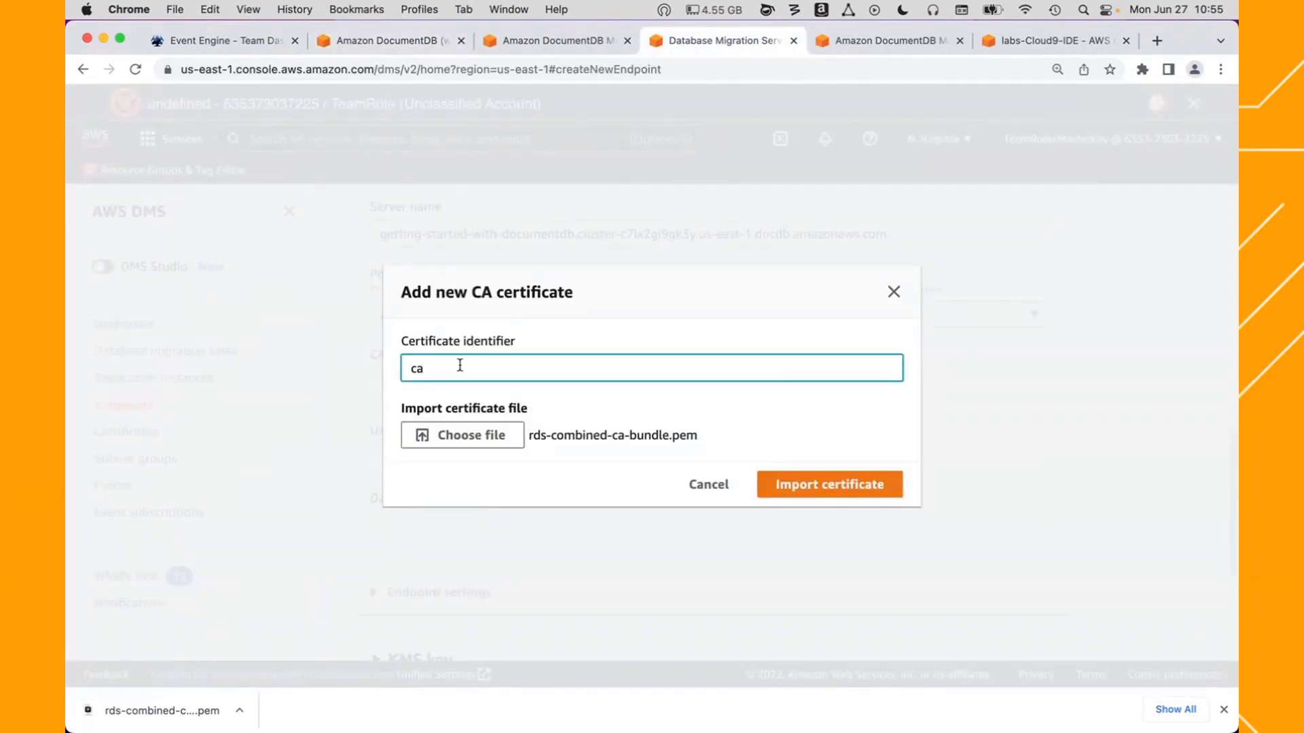
{"action": "key", "text": "super+v"}
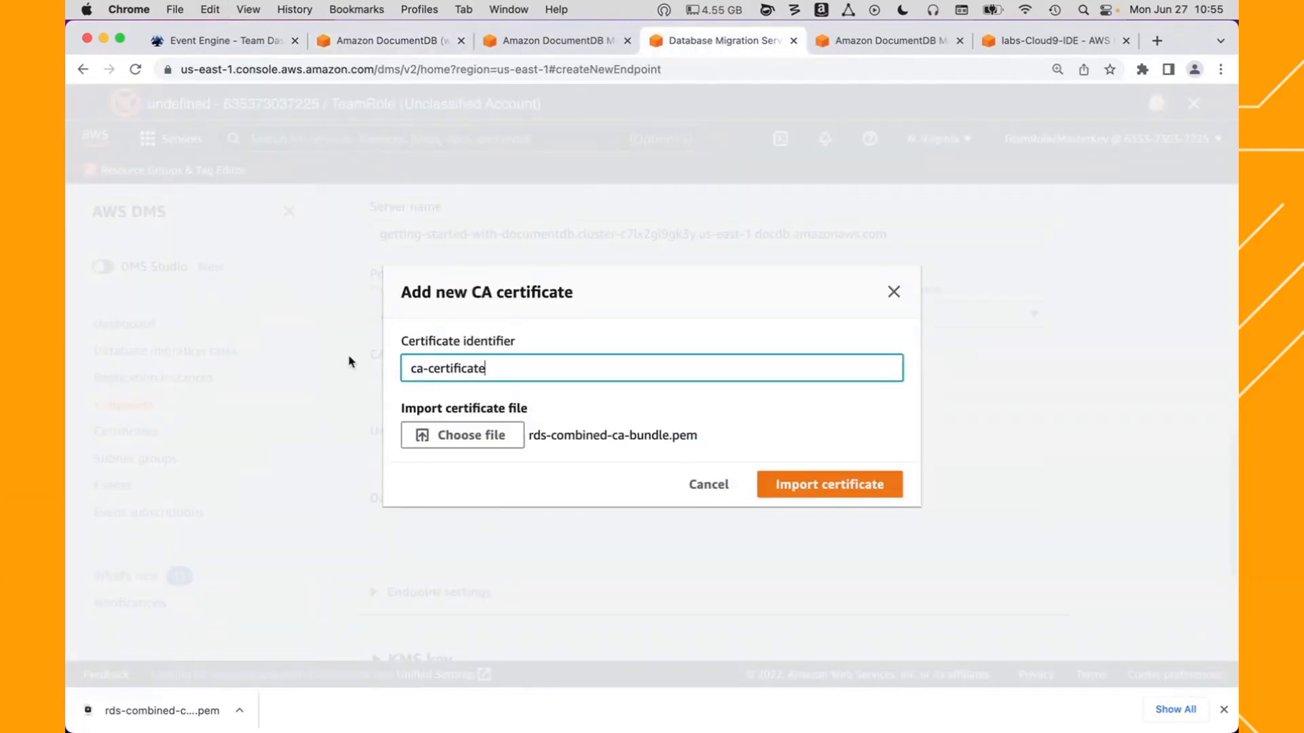
{"action": "left_click", "coordinate": [822, 491]}
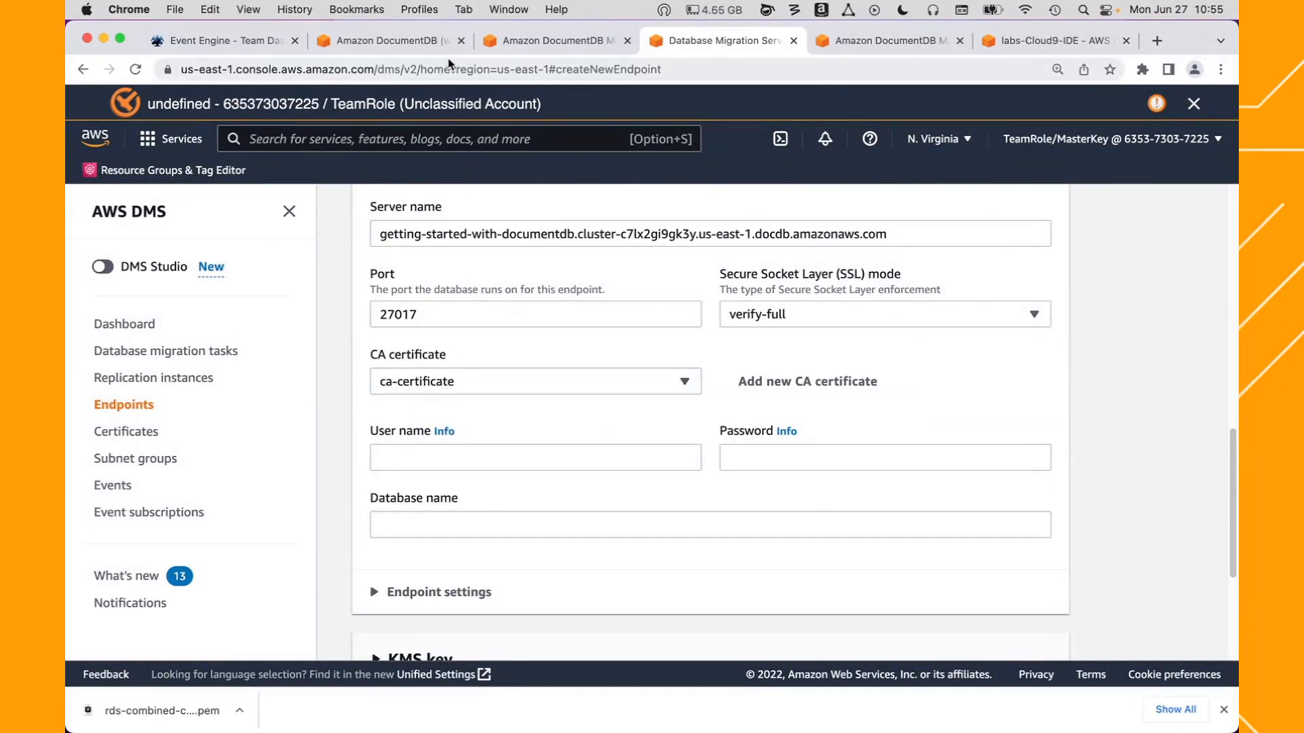
- Copy the user name labuser from the workshop's target endpoint settings and enter it as the DMS endpoint's user name
{"action": "left_click", "coordinate": [387, 40]}
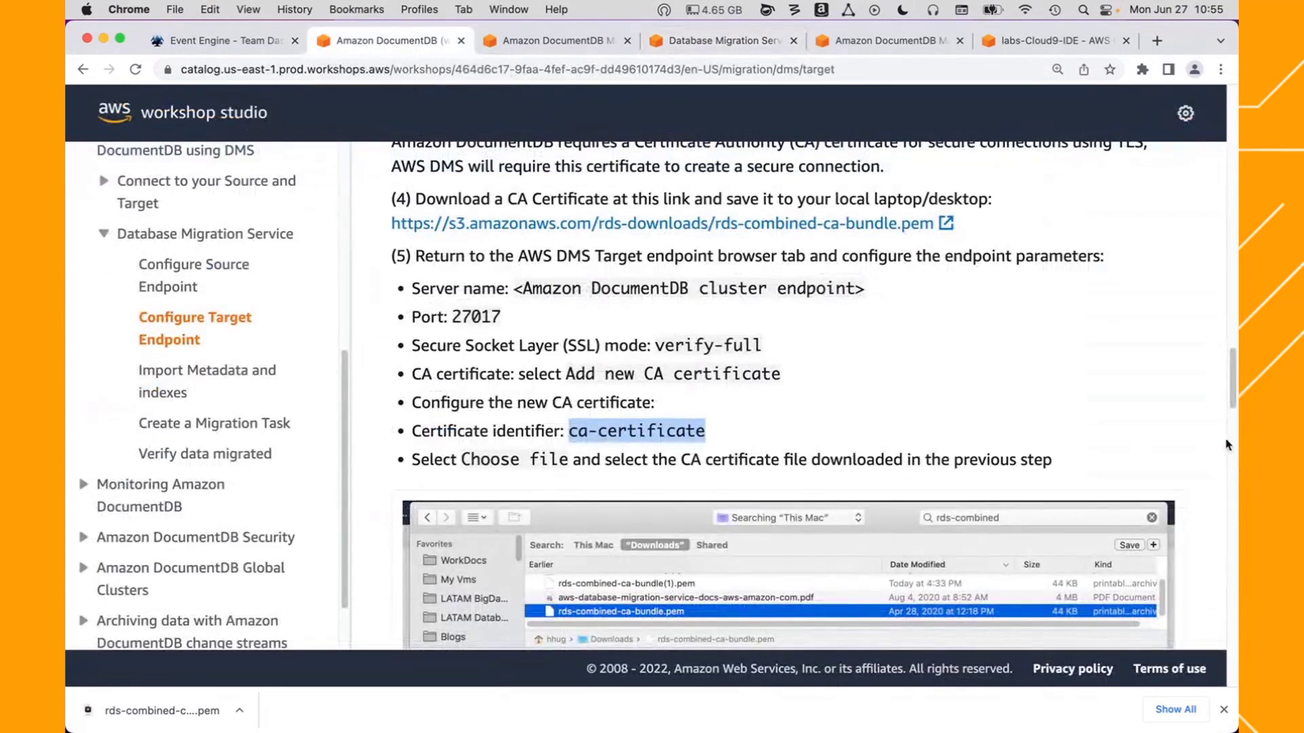
{"action": "left_click_drag", "start_coordinate": [1232, 383], "coordinate": [1235, 443]}
{"action": "double_click", "coordinate": [530, 494]}
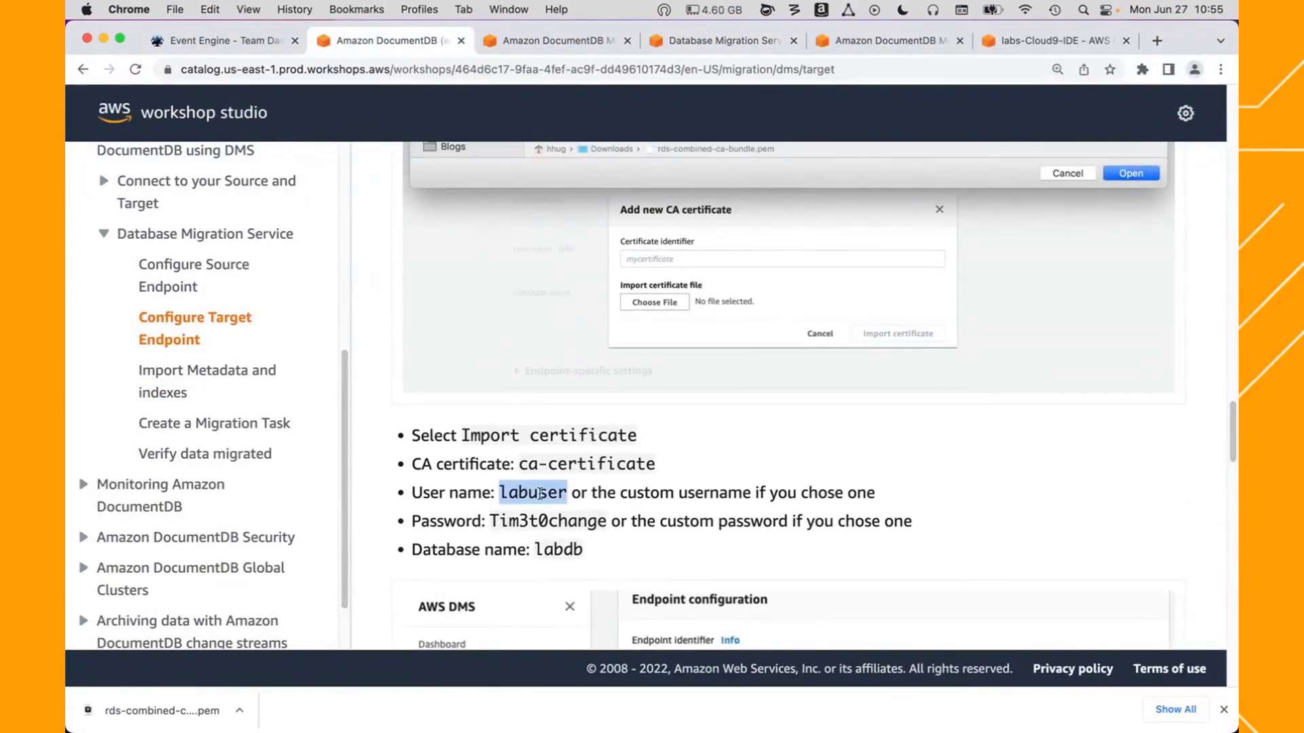
{"action": "left_click", "coordinate": [712, 42]}
{"action": "left_click", "coordinate": [462, 464]}
{"action": "key", "text": "super+v"}
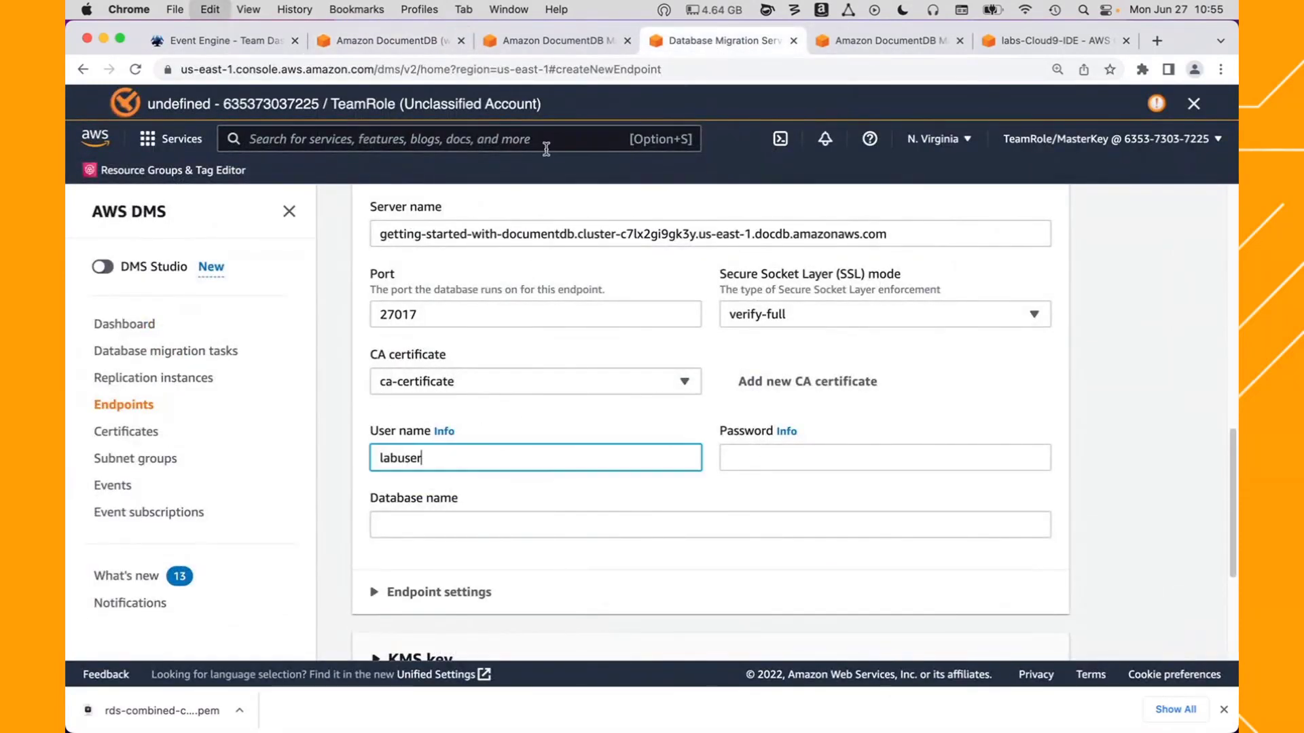
- Copy the account password from the workshop and enter it as the target endpoint's password
{"action": "left_click", "coordinate": [387, 41]}
{"action": "double_click", "coordinate": [569, 519]}
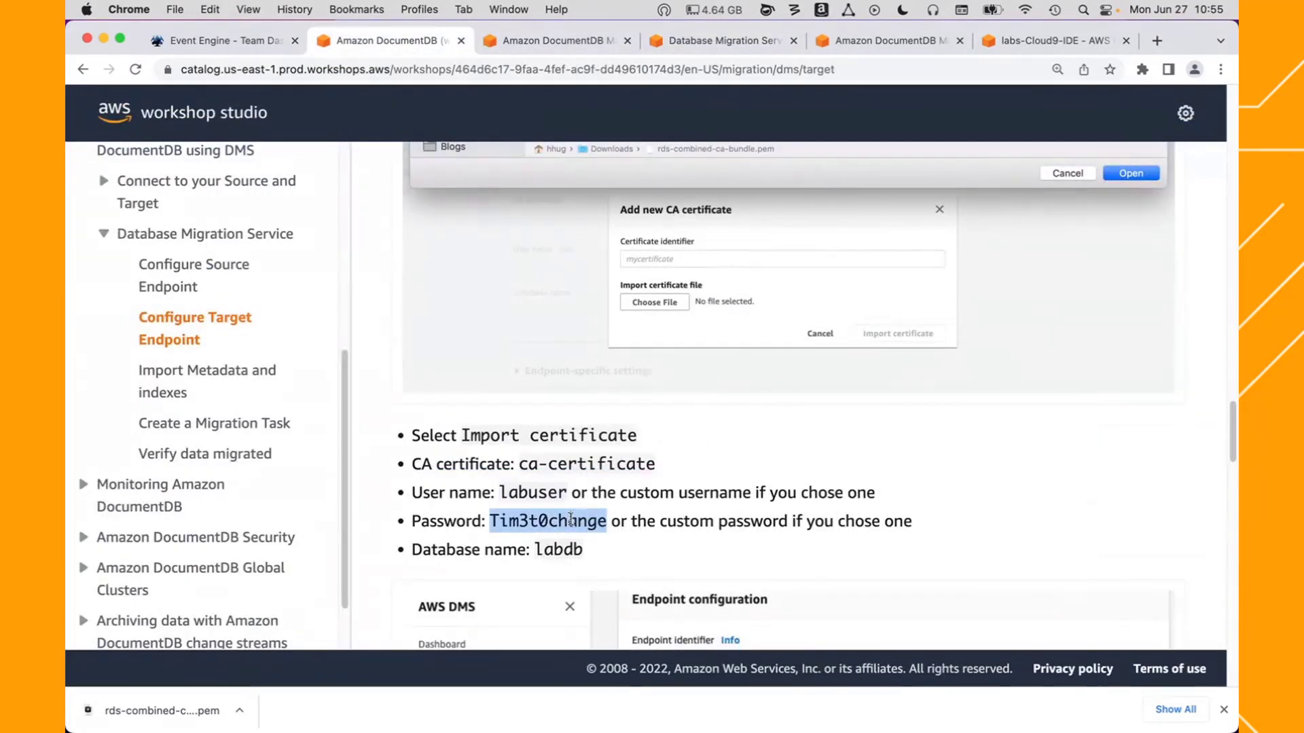
{"action": "left_click", "coordinate": [707, 42]}
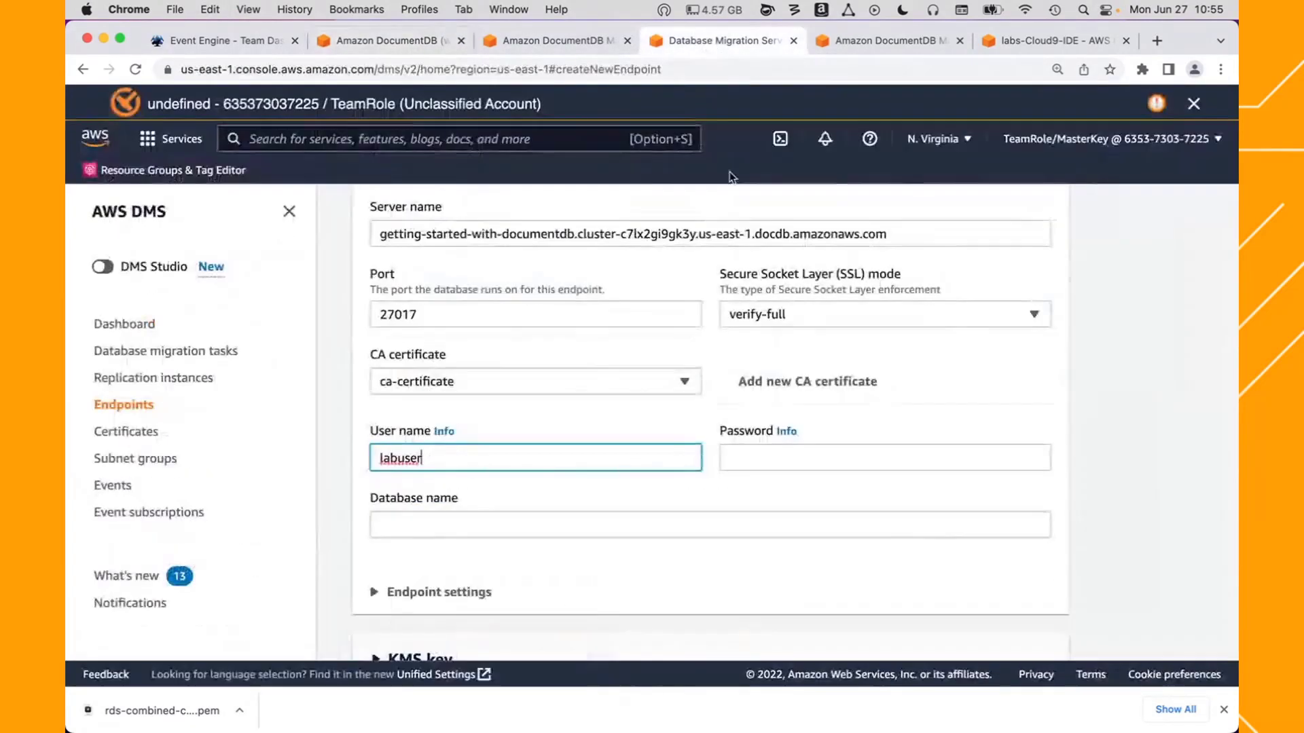
{"action": "left_click", "coordinate": [794, 458]}
{"action": "key", "text": "super+v"}
- Copy the database name labdb from the workshop and enter it as the target endpoint's database name
{"action": "left_click", "coordinate": [459, 533]}
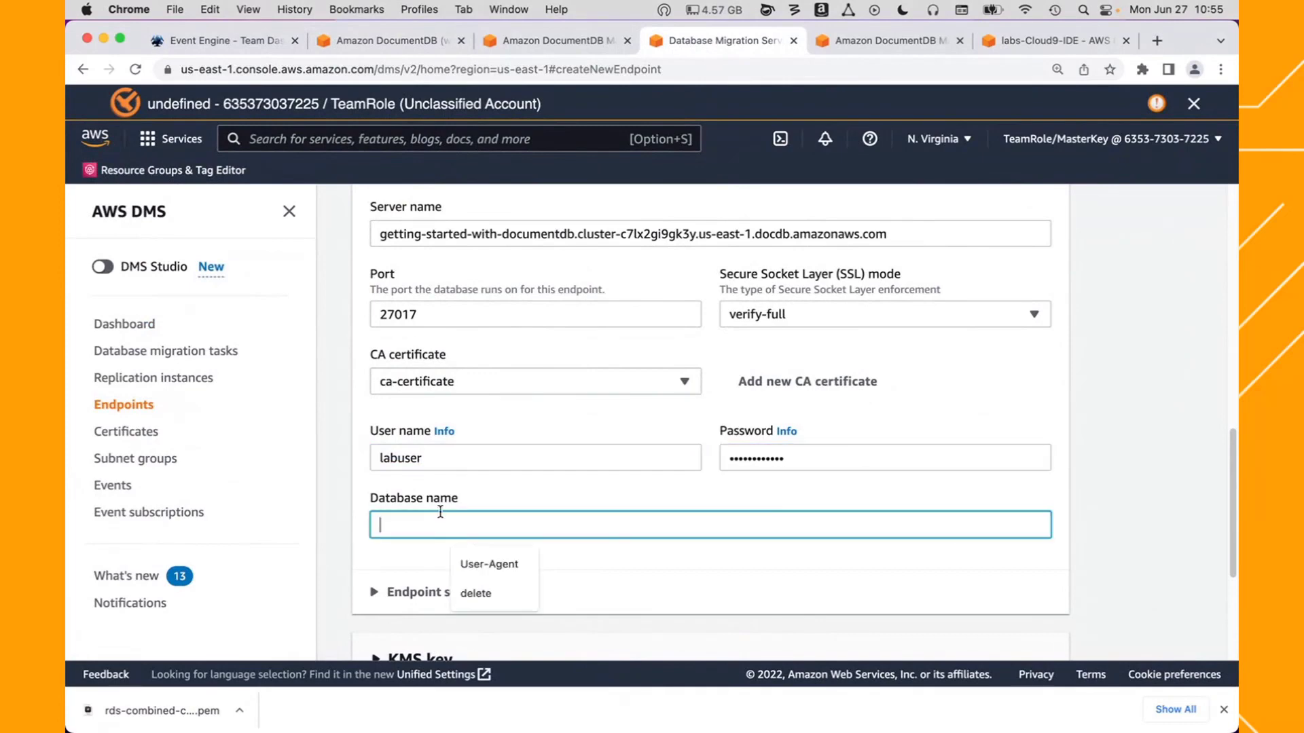
{"action": "left_click", "coordinate": [387, 40]}
{"action": "left_click_drag", "start_coordinate": [536, 550], "coordinate": [627, 561]}
{"action": "key", "text": "super+c"}
{"action": "left_click", "coordinate": [713, 41]}
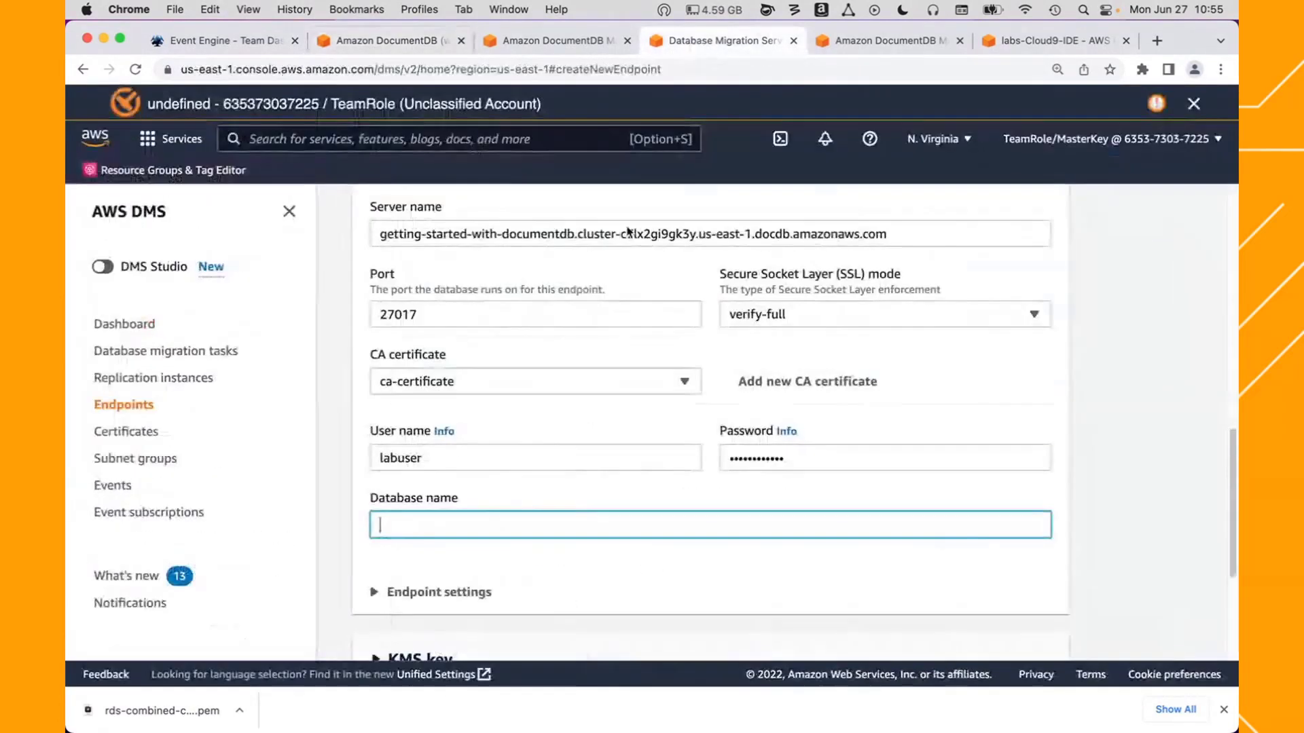
{"action": "key", "text": "super+v"}
{"action": "key", "text": "Tab"}
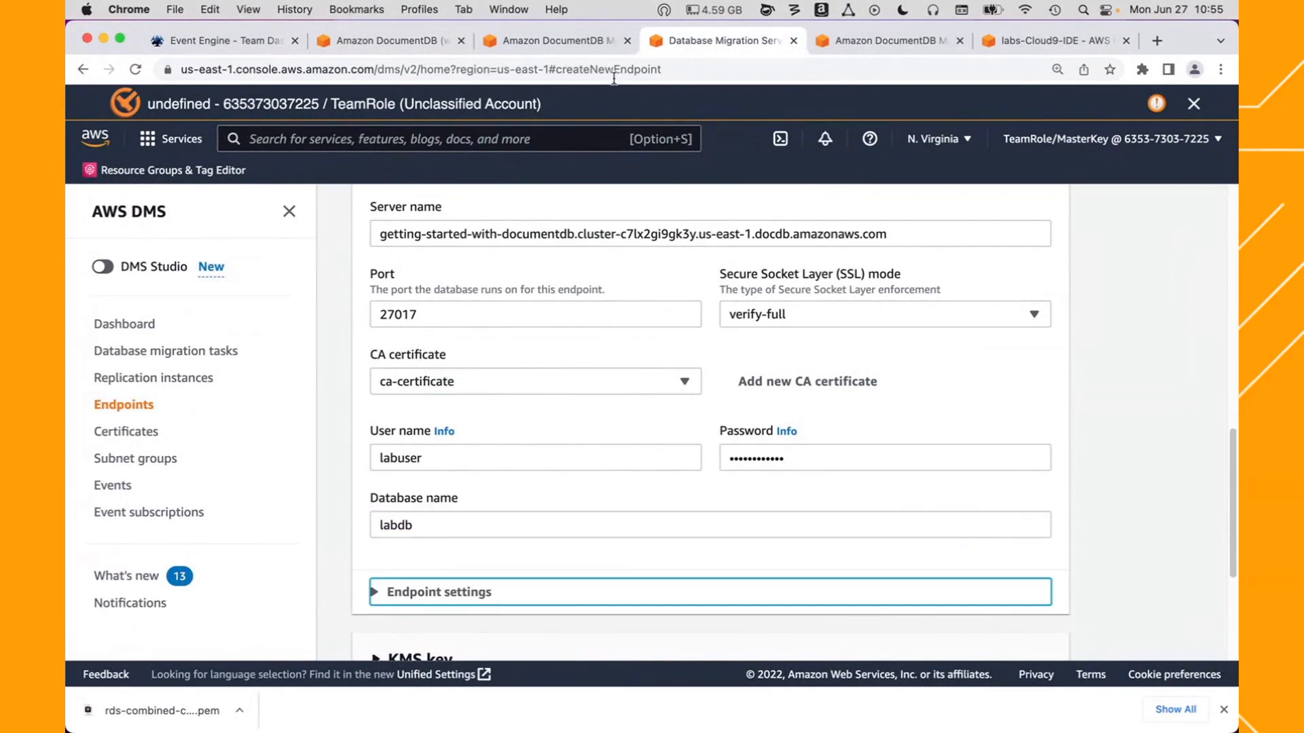
- Run the target endpoint's connection test with the labs-VPC and the dmsfordocumentdb replication instance, following the workshop's steps 6 and 7
{"action": "left_click", "coordinate": [435, 42]}
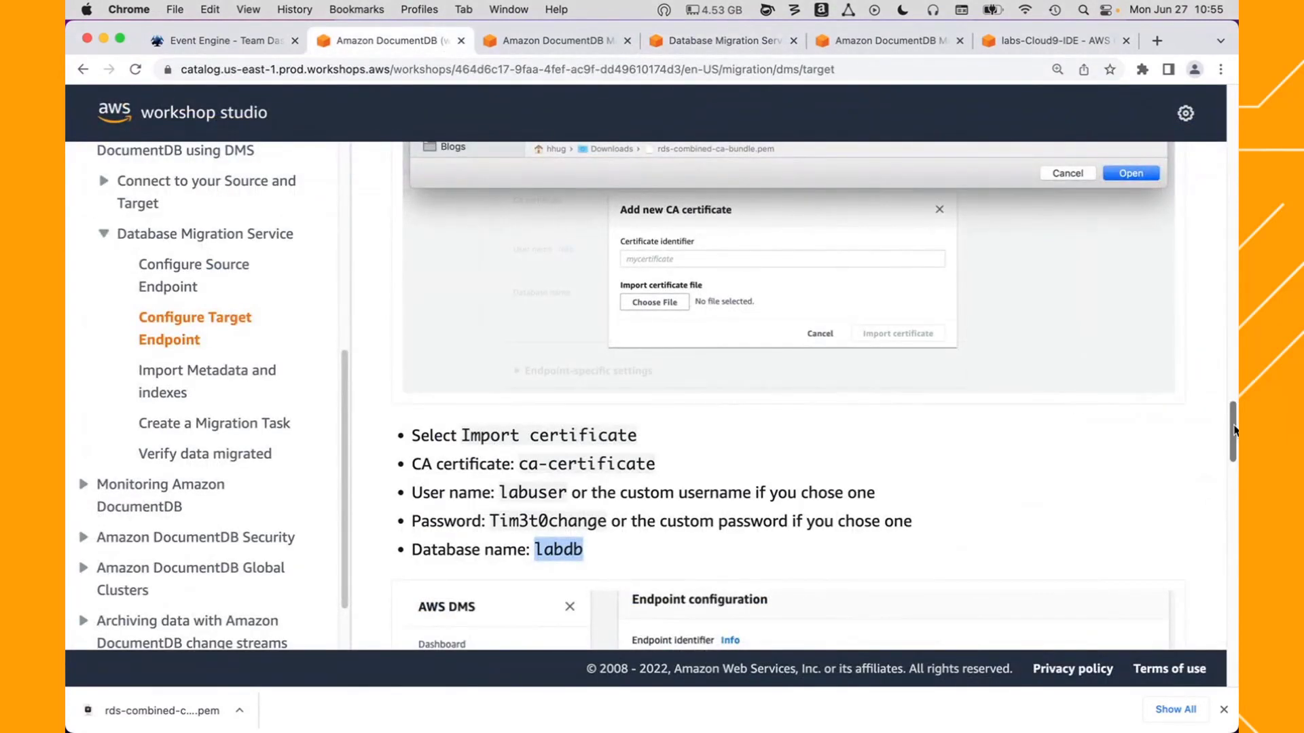
{"action": "left_click_drag", "start_coordinate": [1235, 429], "coordinate": [1235, 529]}
{"action": "left_click", "coordinate": [713, 41]}
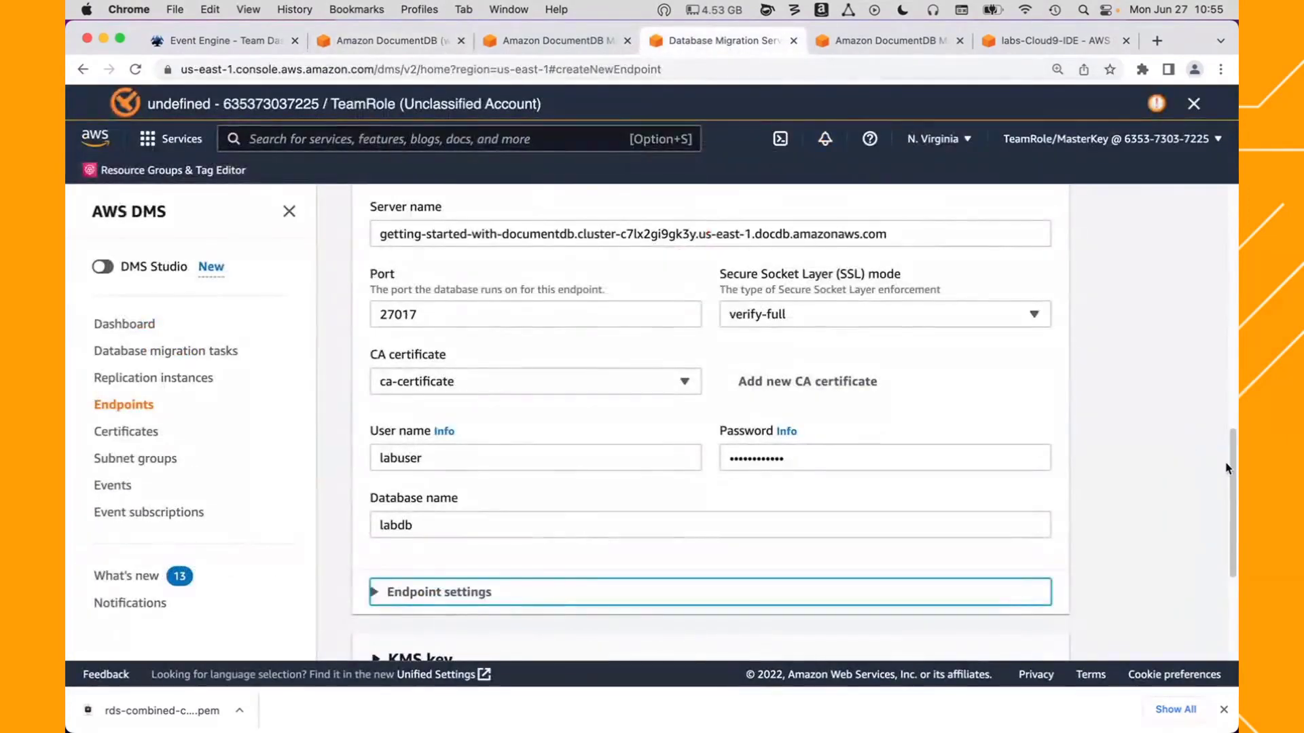
{"action": "left_click_drag", "start_coordinate": [1232, 473], "coordinate": [1232, 553]}
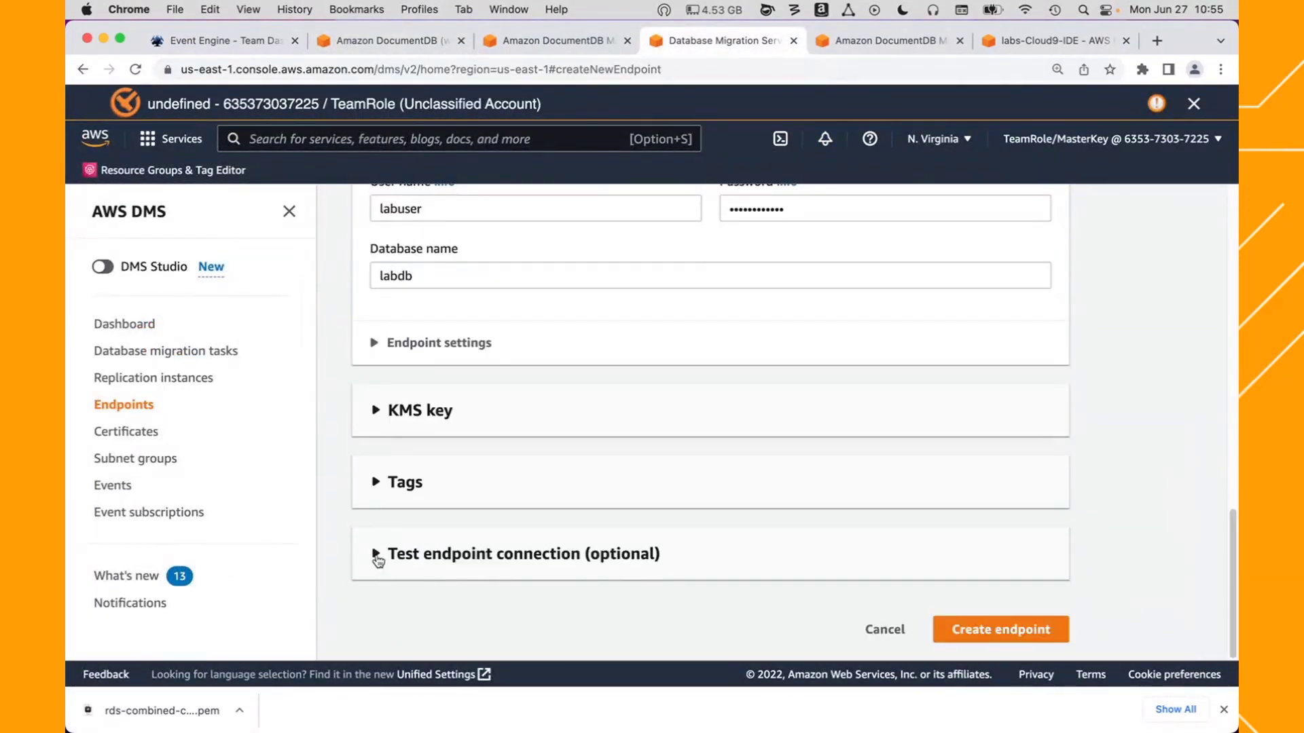
{"action": "left_click", "coordinate": [451, 557]}
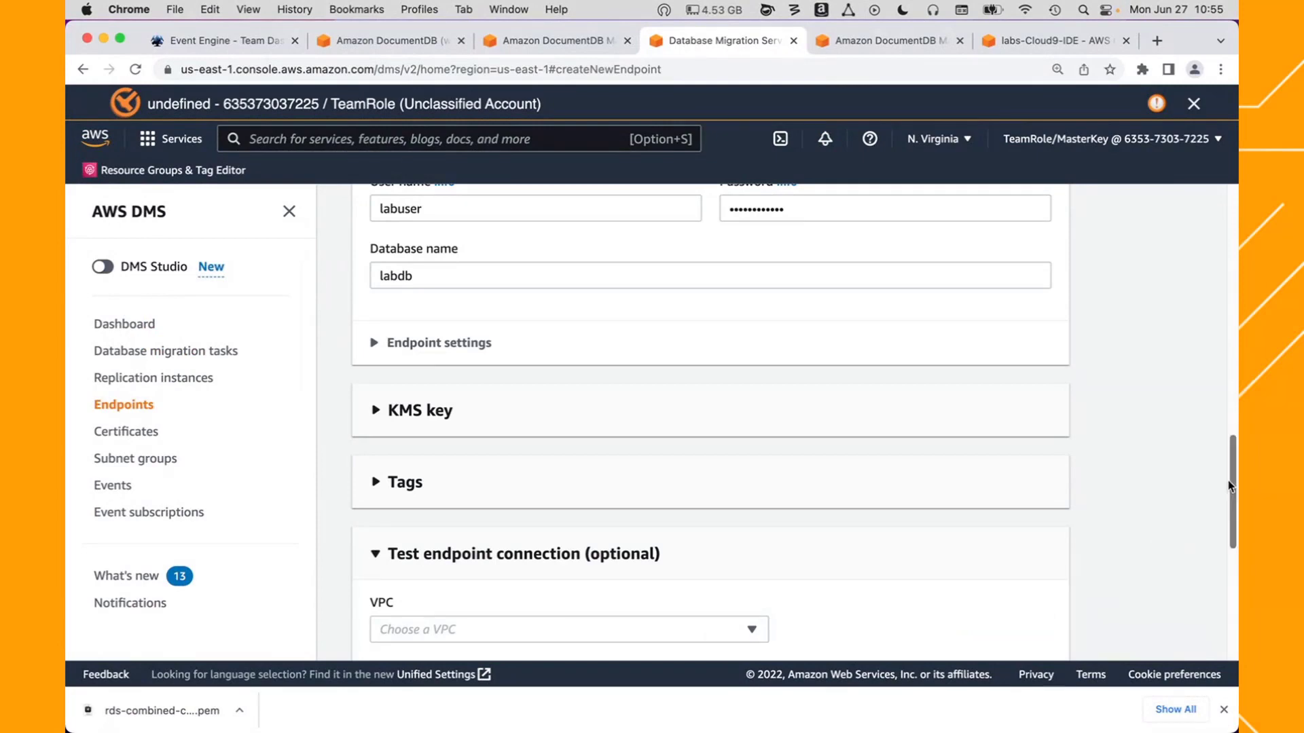
{"action": "left_click_drag", "start_coordinate": [1230, 492], "coordinate": [1230, 591]}
{"action": "left_click", "coordinate": [475, 234]}
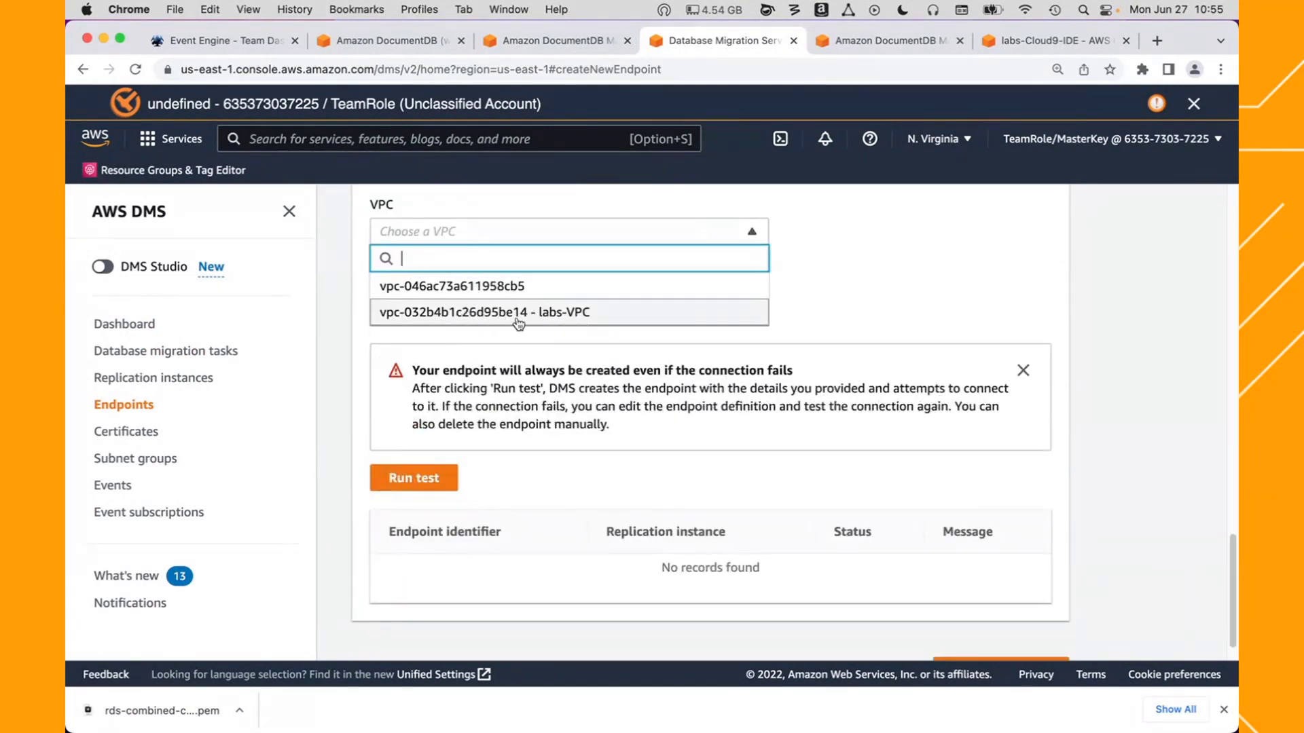
{"action": "left_click", "coordinate": [559, 320]}
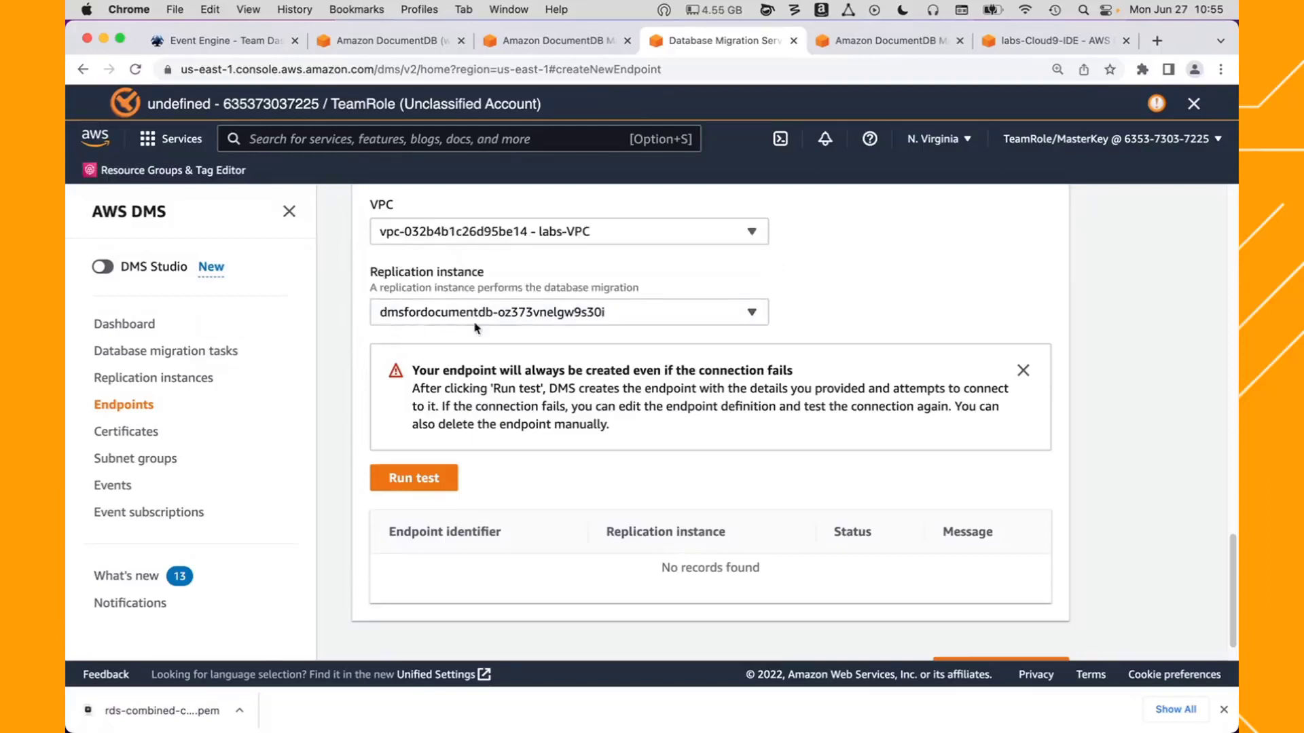
{"action": "left_click", "coordinate": [450, 484]}
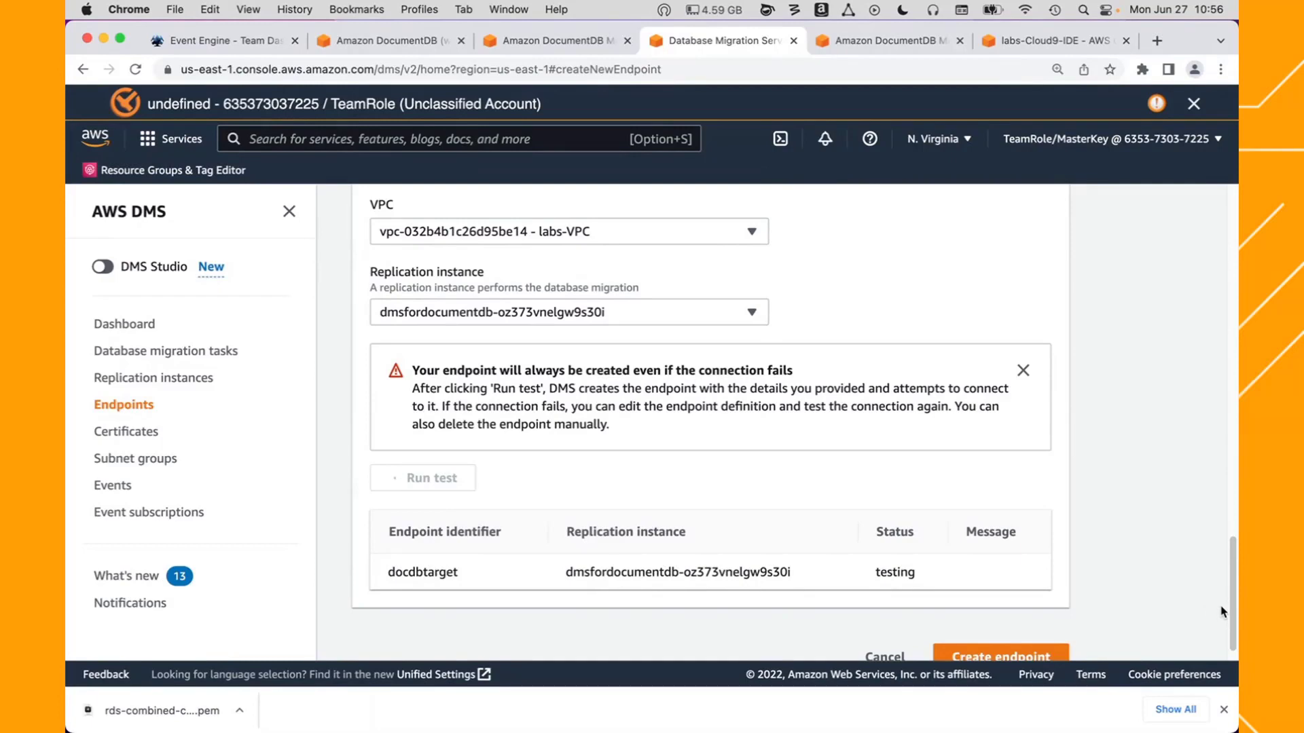
- Advance the workshop to the Import Metadata and indexes page and check the status of the docdbtarget connection test
{"action": "left_click", "coordinate": [389, 34]}
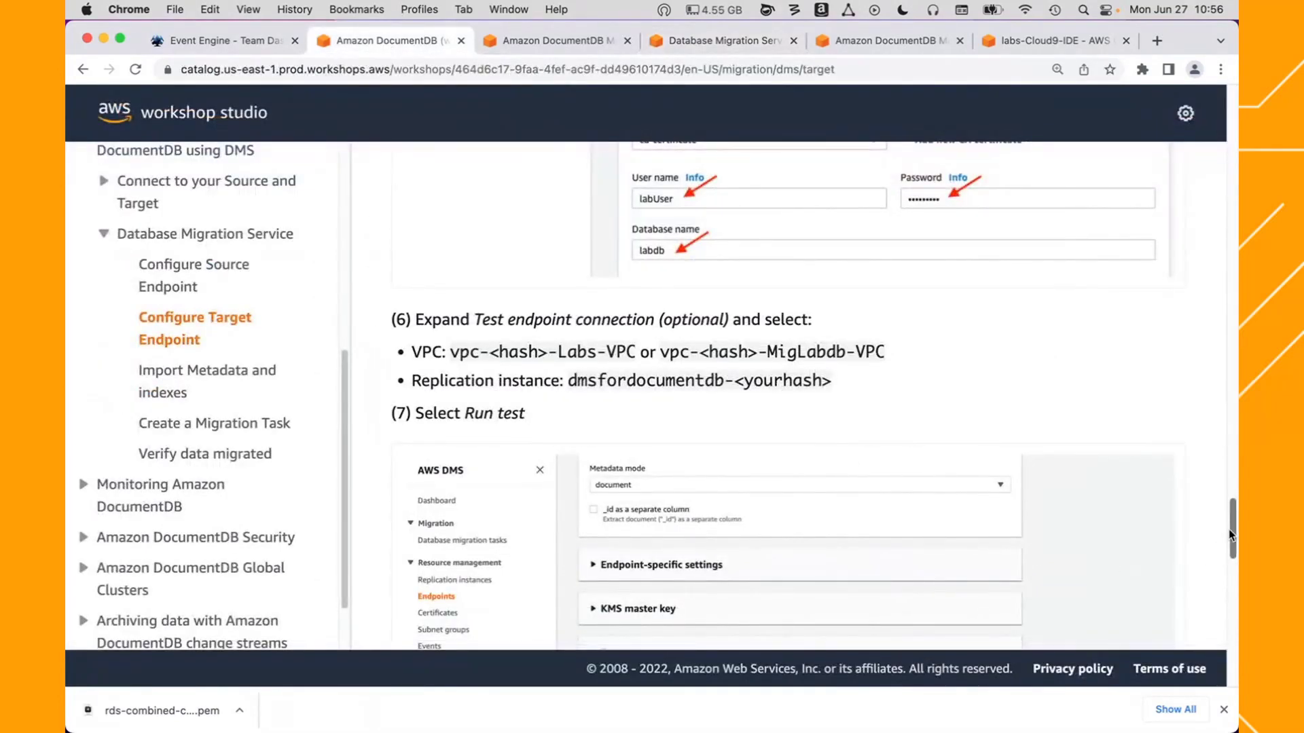
{"action": "scroll", "coordinate": [1229, 528], "scroll_direction": "down", "scroll_amount": 10}
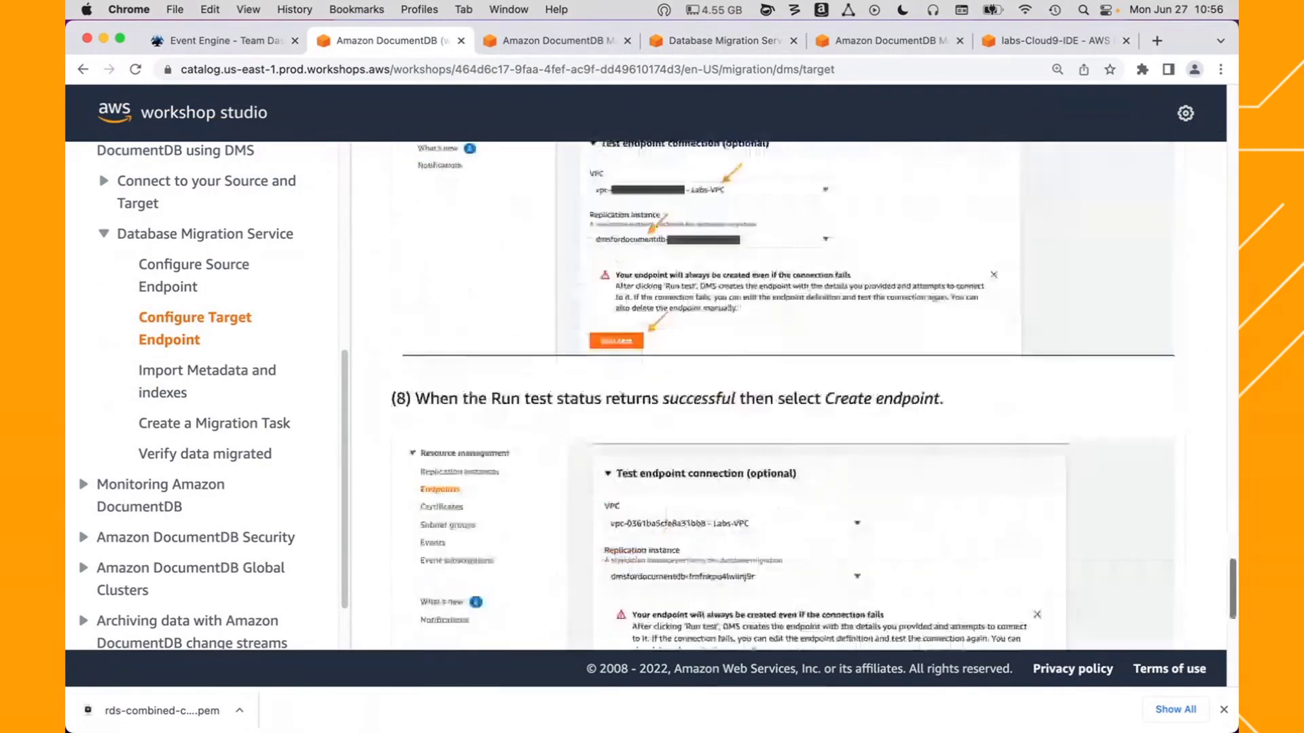
{"action": "scroll", "coordinate": [1115, 679], "scroll_direction": "down", "scroll_amount": 9}
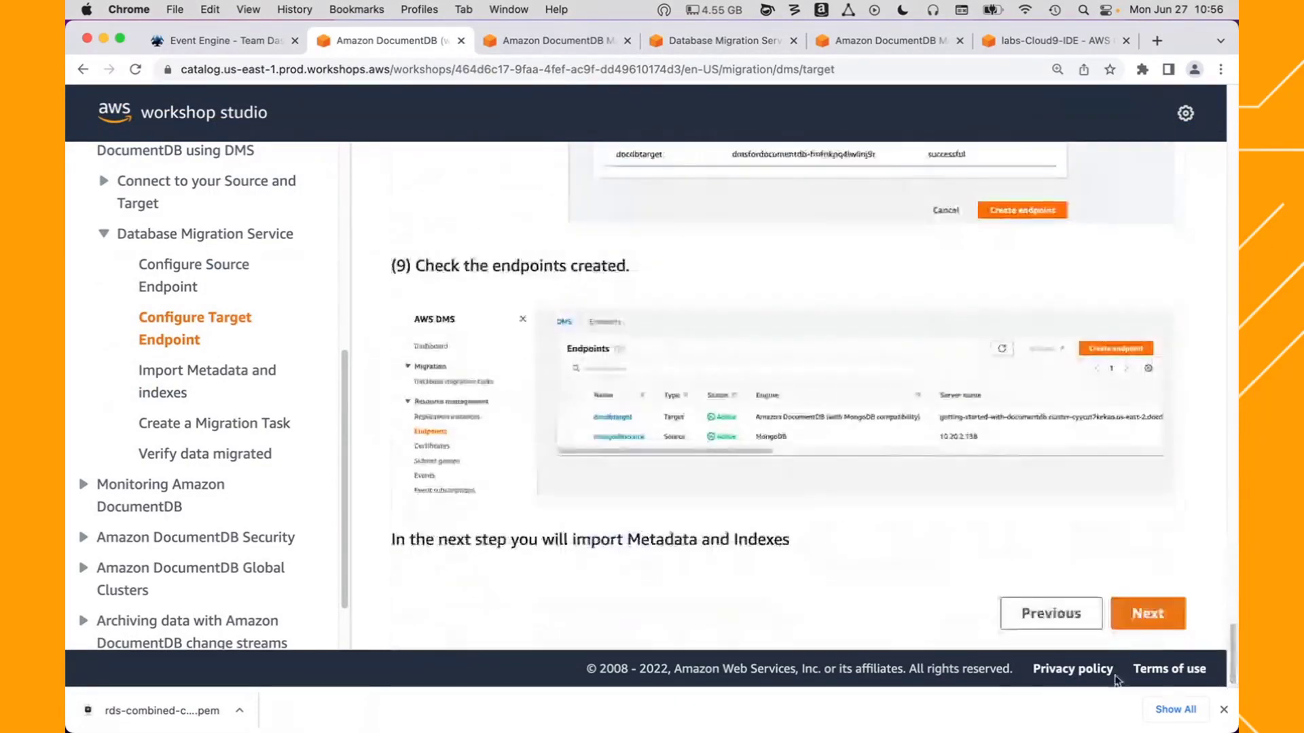
{"action": "left_click", "coordinate": [1143, 615]}
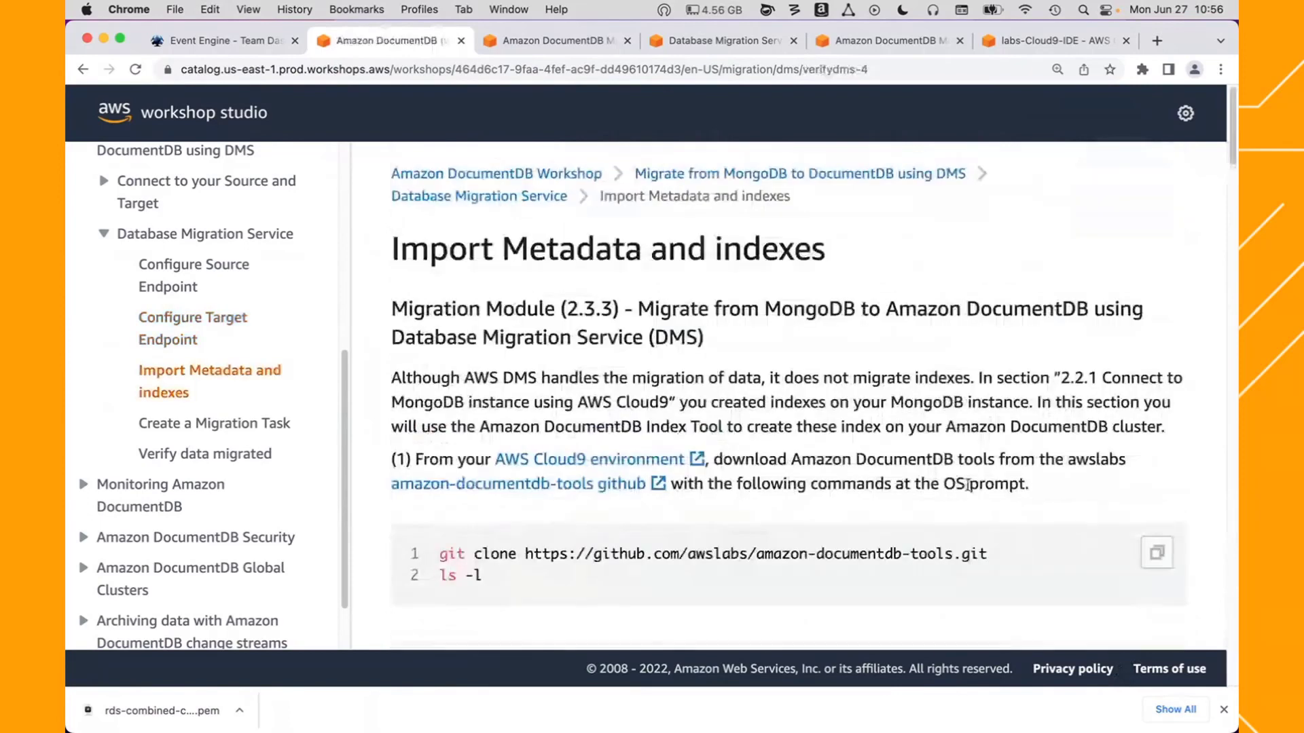
{"action": "left_click", "coordinate": [692, 49]}
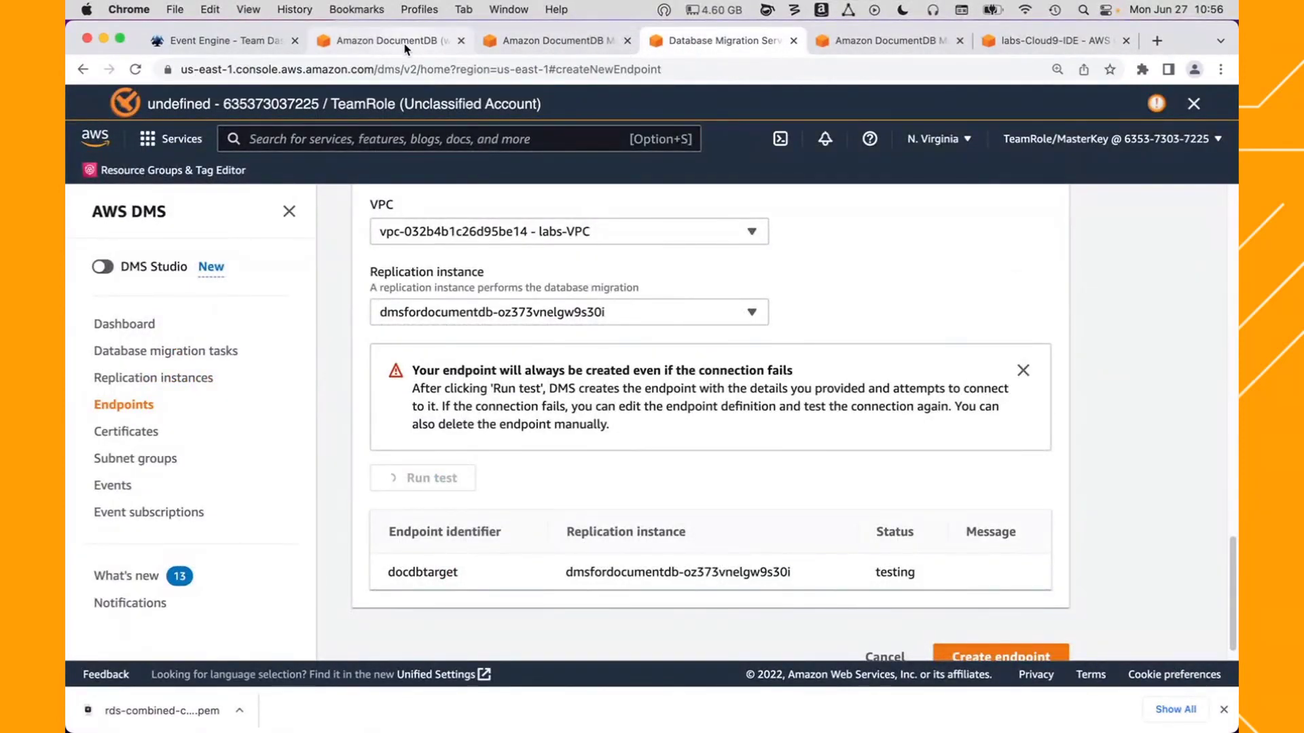
{"action": "left_click", "coordinate": [405, 42]}
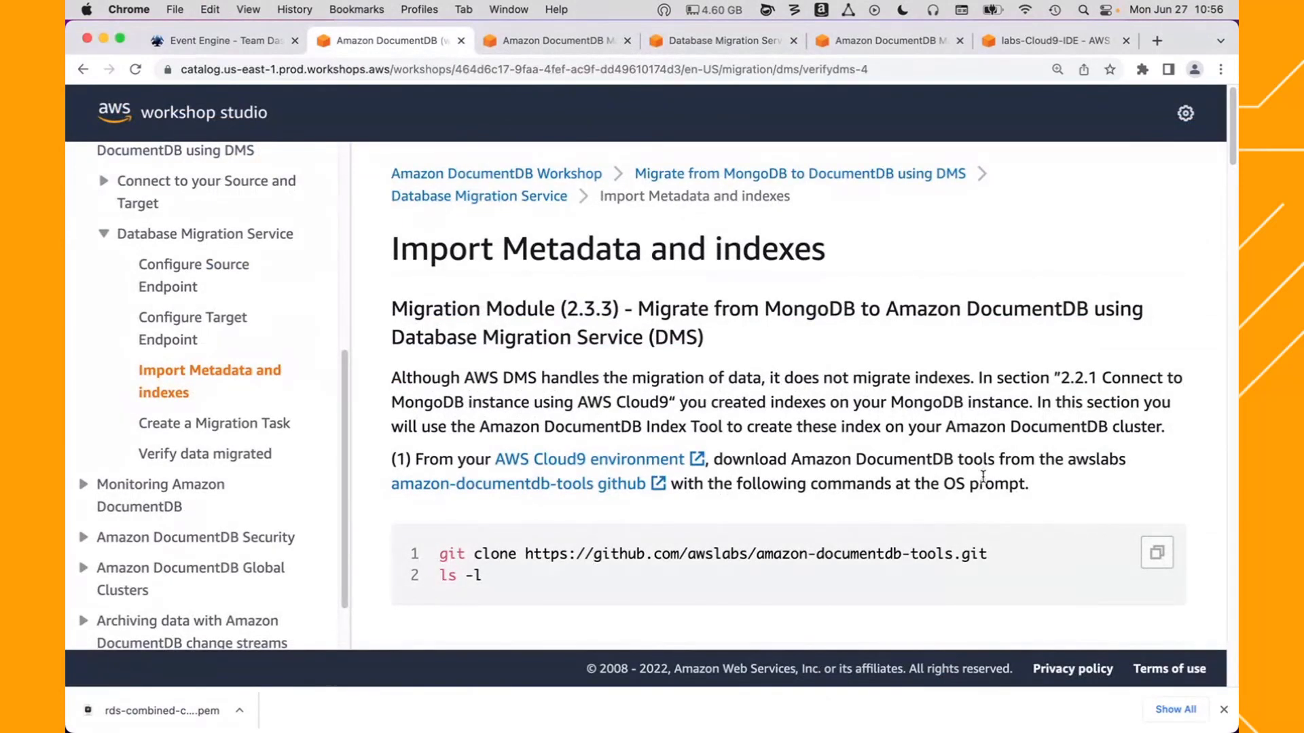
- Exit the mongo shell in Cloud9 and run the workshop's git clone of awslabs/amazon-documentdb-tools.git followed by ls -l
{"action": "left_click", "coordinate": [1156, 561]}
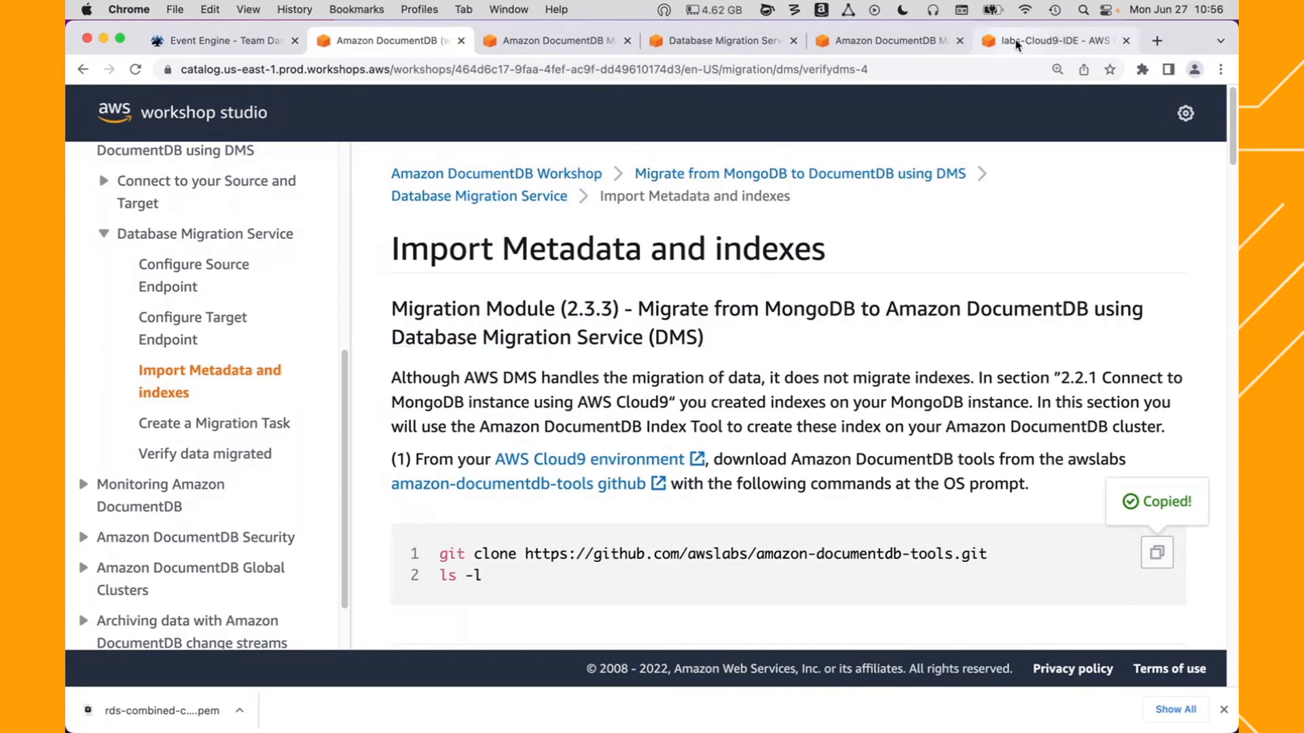
{"action": "left_click", "coordinate": [1053, 41]}
{"action": "type", "text": "exit"}
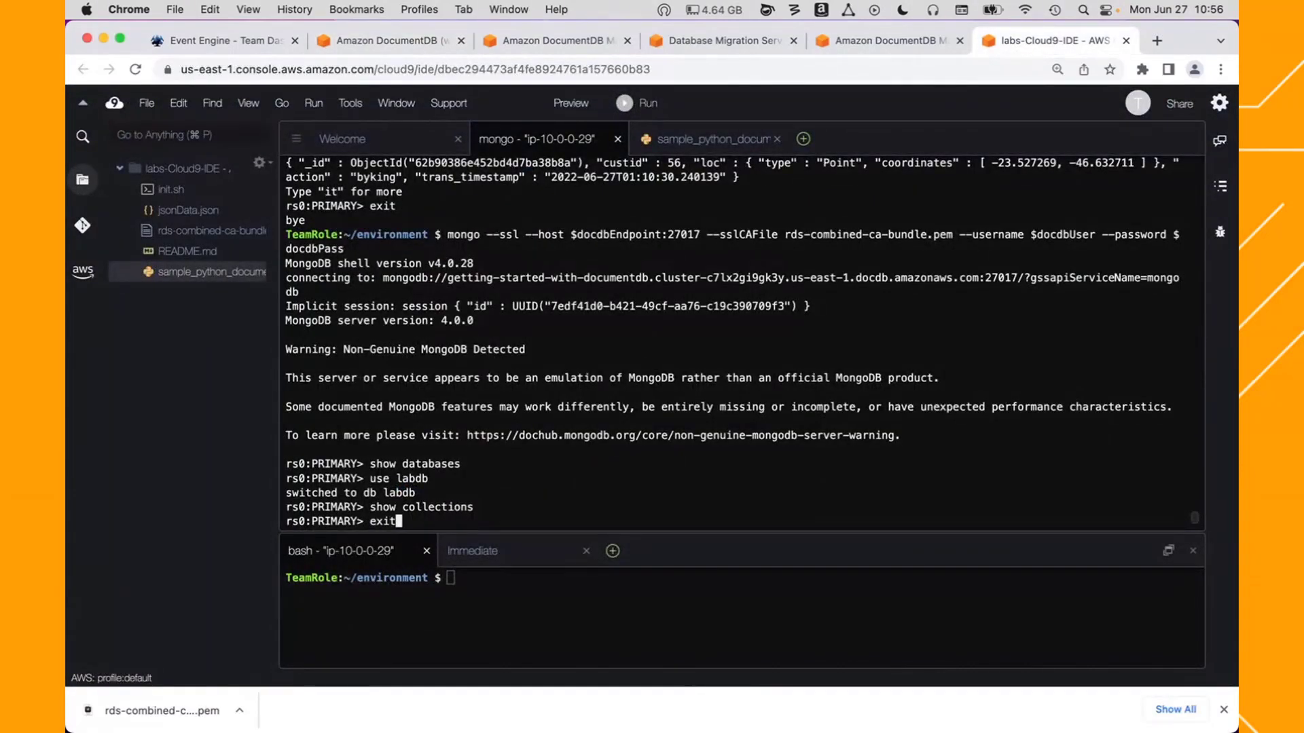
{"action": "key", "text": "Return"}
{"action": "key", "text": "super+v"}
{"action": "key", "text": "Return"}
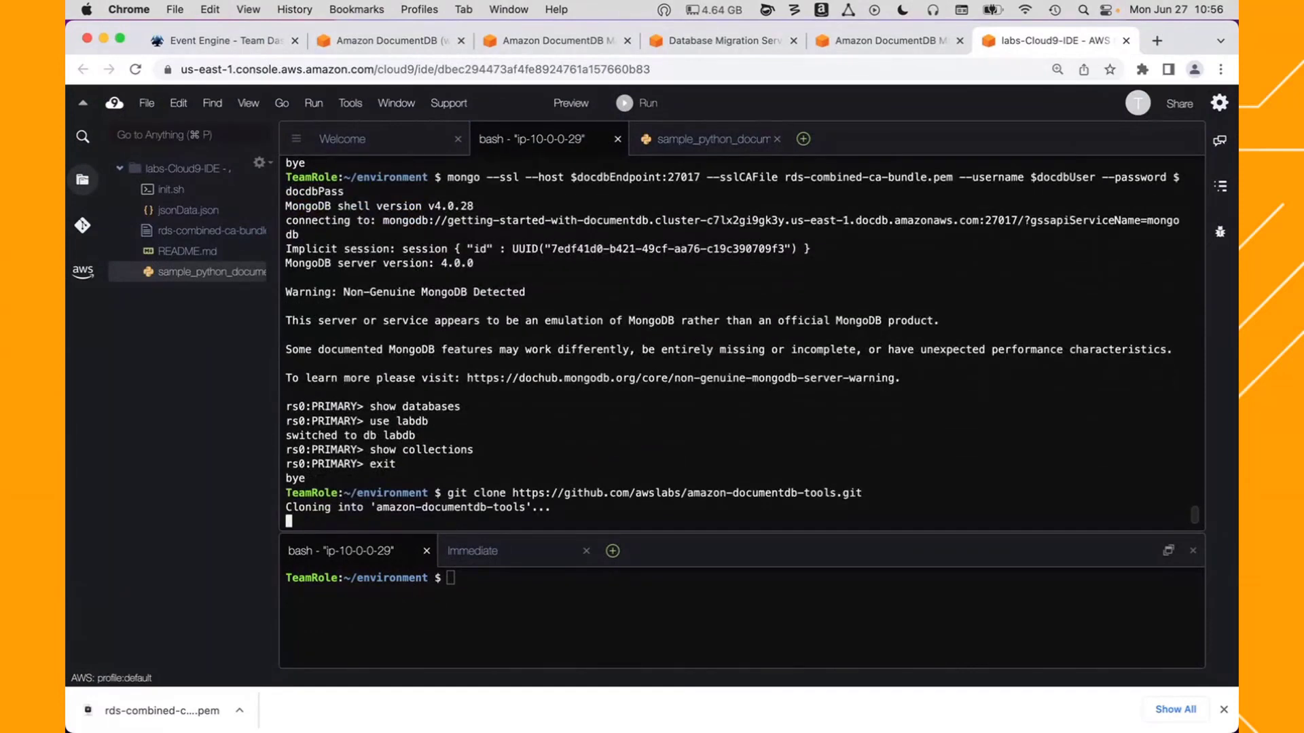
{"action": "type", "text": "ls -l"}
{"action": "key", "text": "Return"}
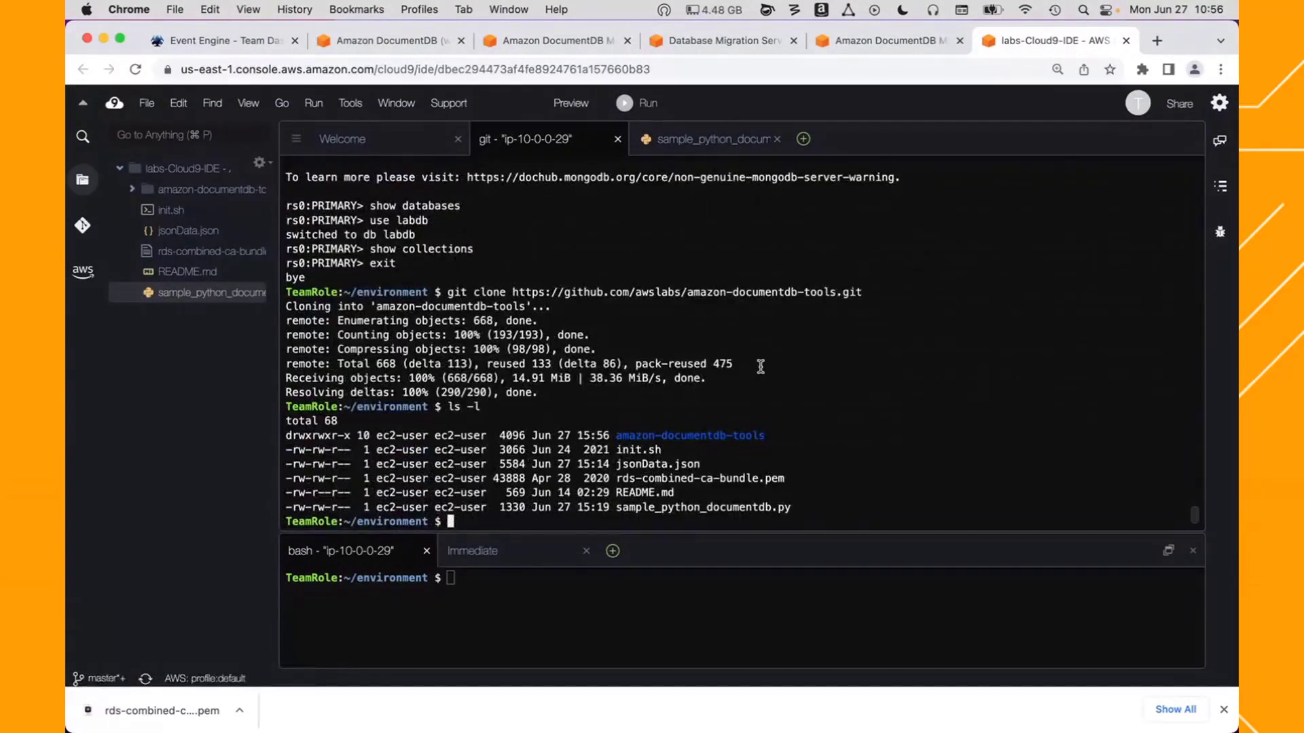
- Run the workshop's step 2 commands in Cloud9 to install the index-tool's requirements.txt and create the dump directory
{"action": "left_click", "coordinate": [403, 44]}
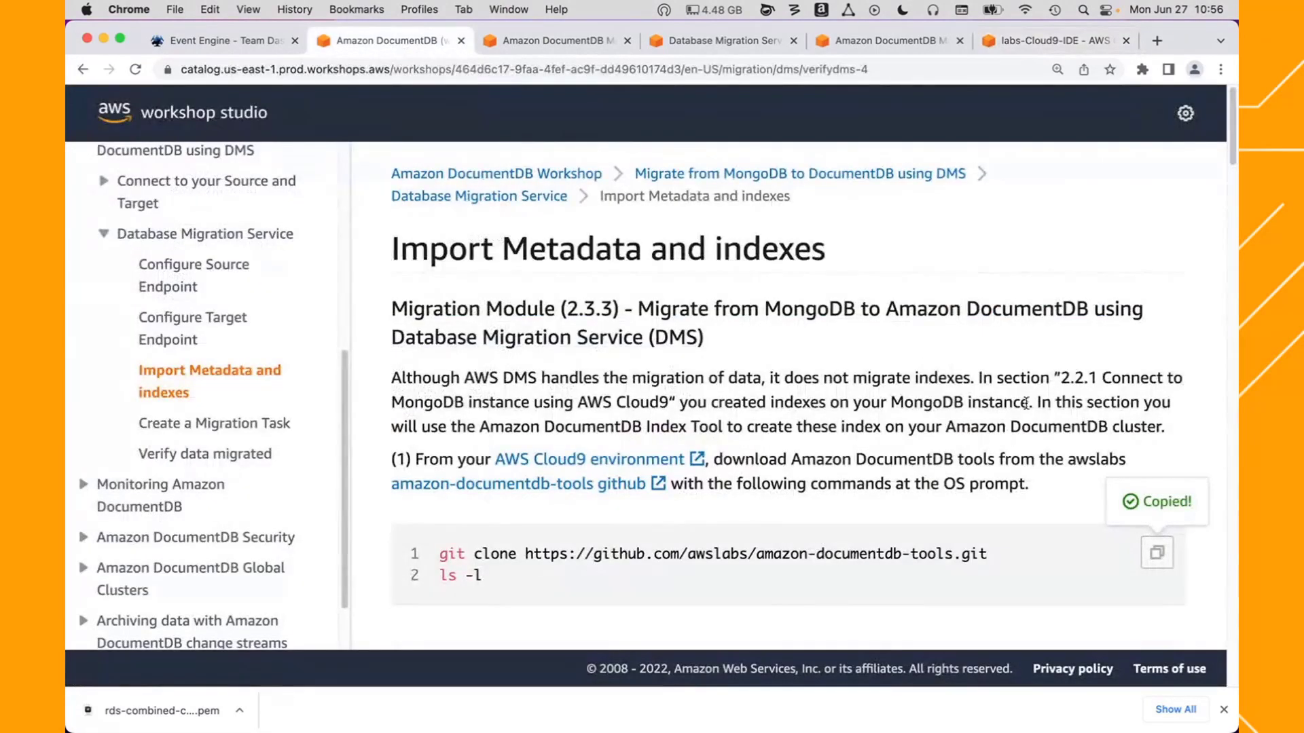
{"action": "left_click_drag", "start_coordinate": [1231, 144], "coordinate": [1232, 247]}
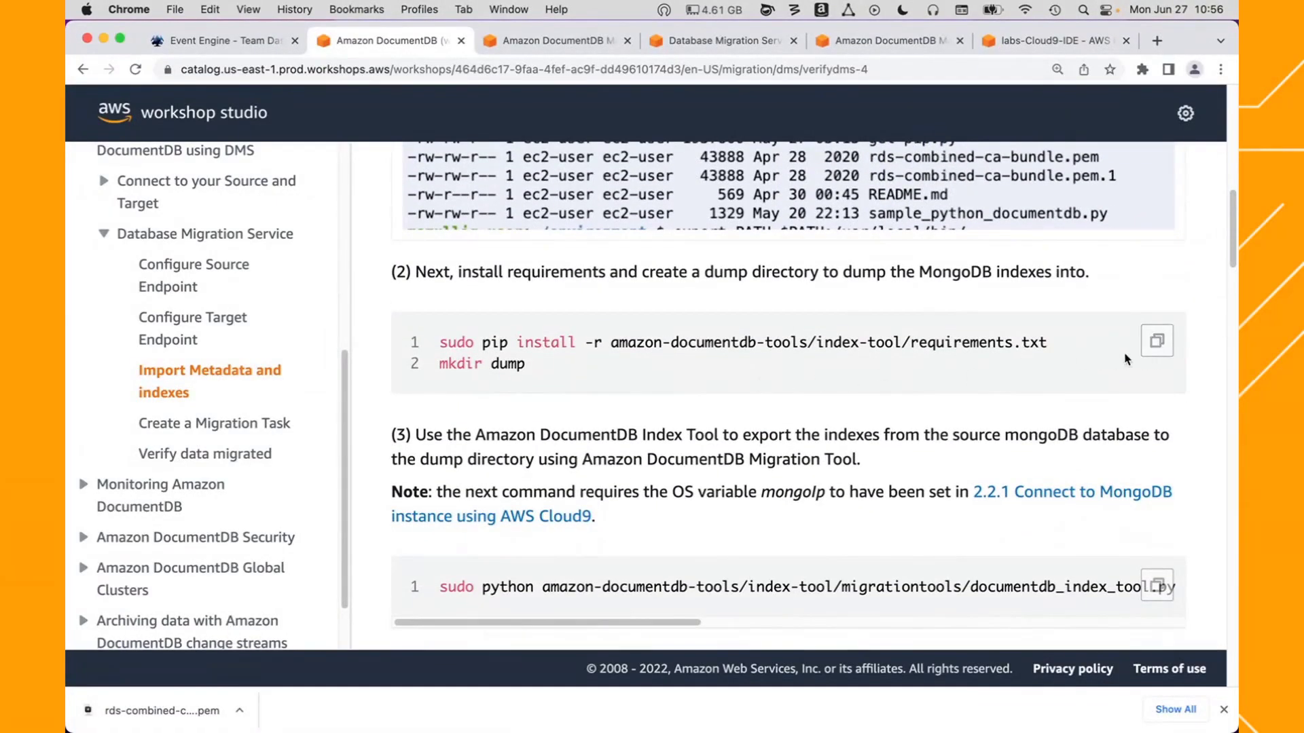
{"action": "left_click", "coordinate": [1157, 341]}
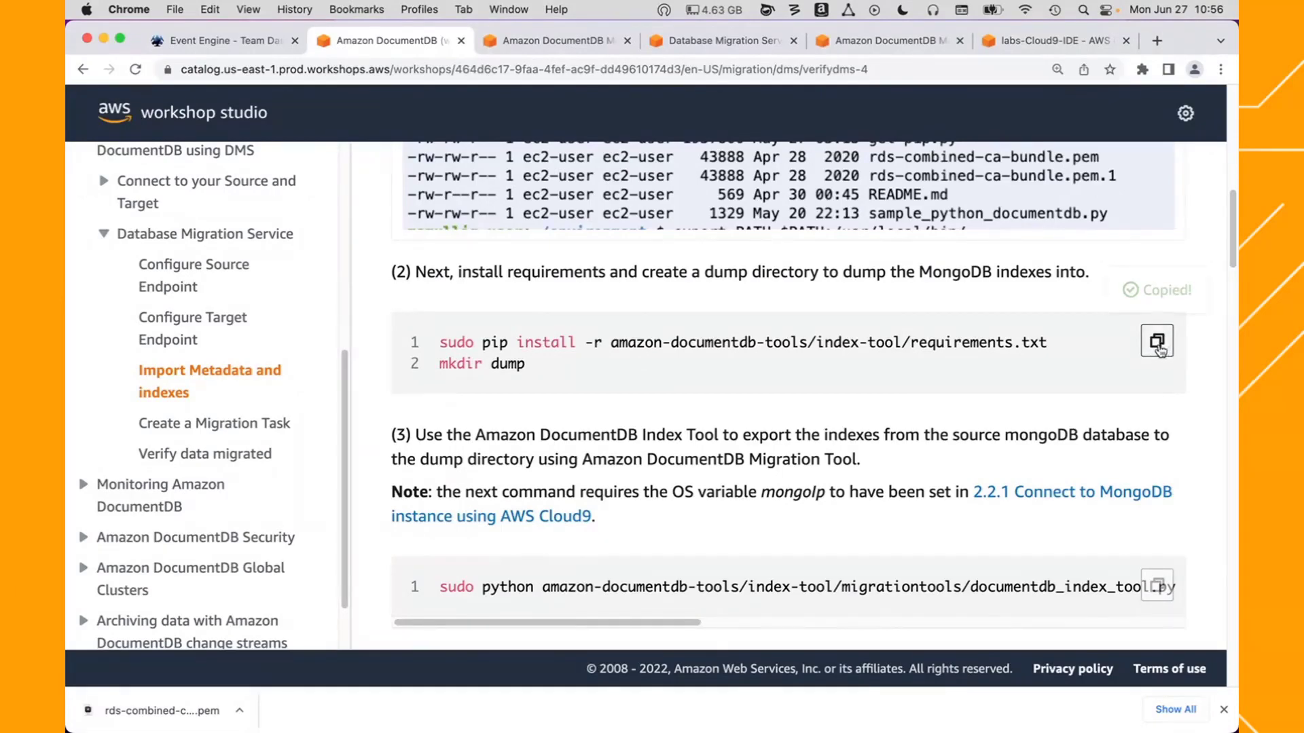
{"action": "left_click", "coordinate": [1026, 43]}
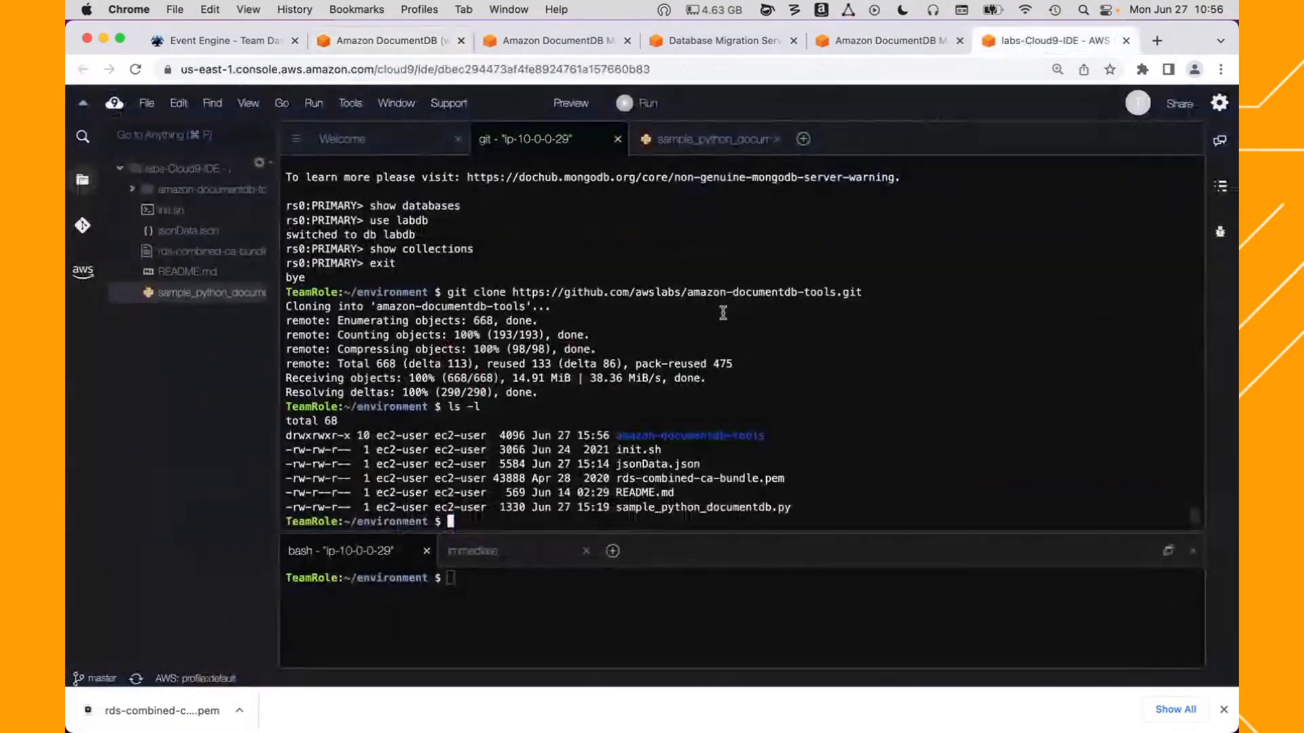
{"action": "key", "text": "super+v"}
{"action": "key", "text": "Return"}
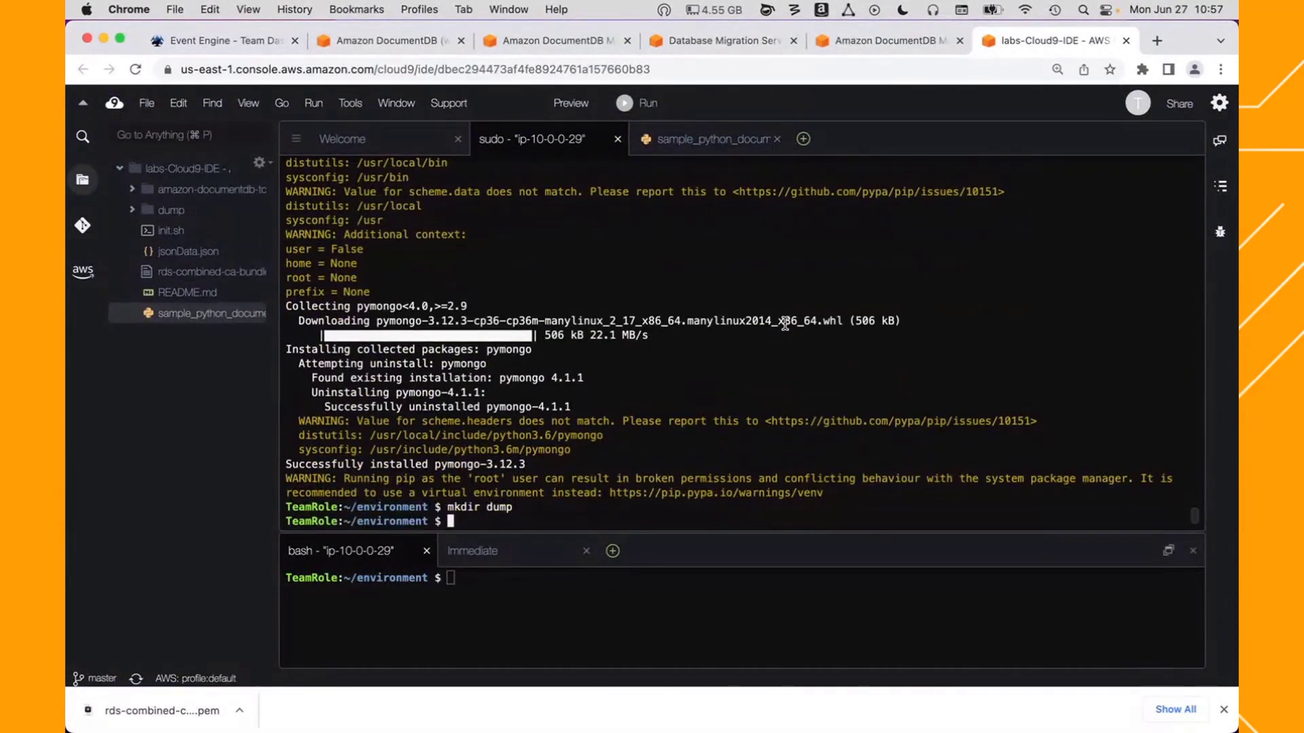
- Run the workshop's documentdb_index_tool.py command in Cloud9, including the dmsuser password, to export the source MongoDB indexes into the dump directory
{"action": "left_click", "coordinate": [386, 43]}
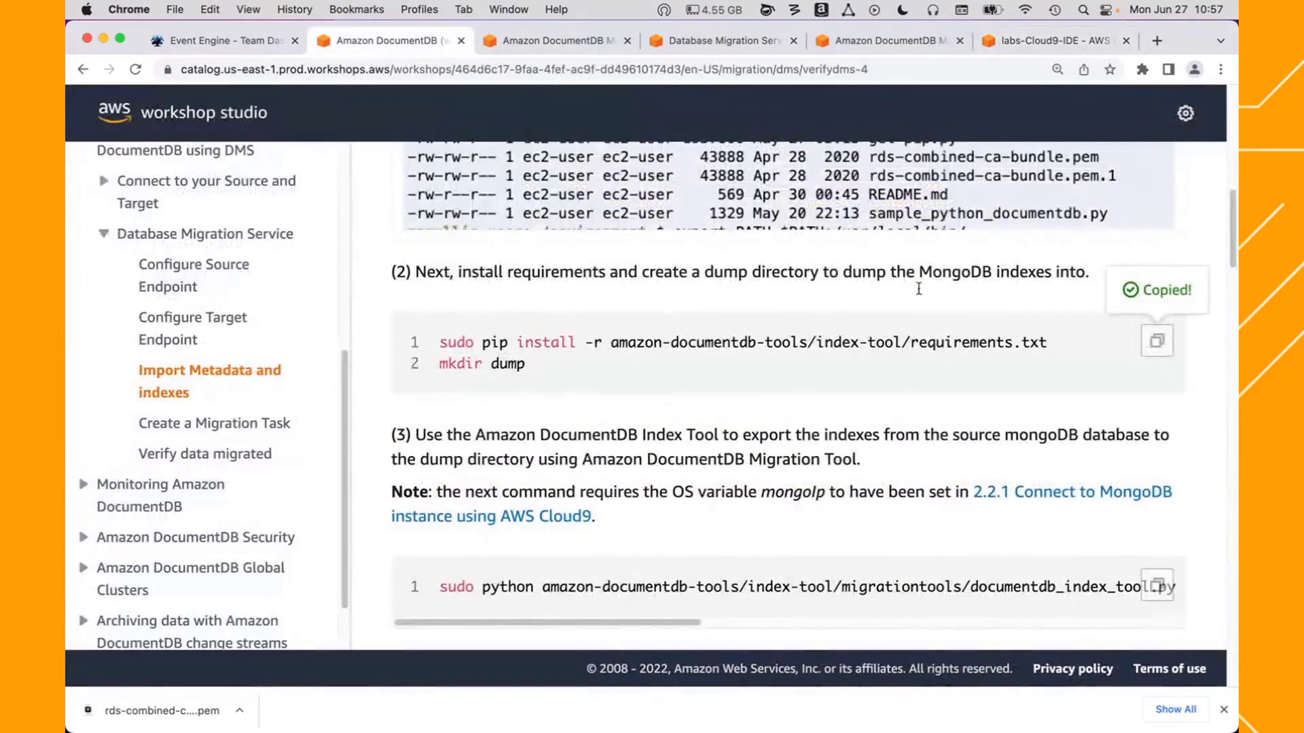
{"action": "scroll", "coordinate": [1231, 248], "scroll_direction": "down", "scroll_amount": 3}
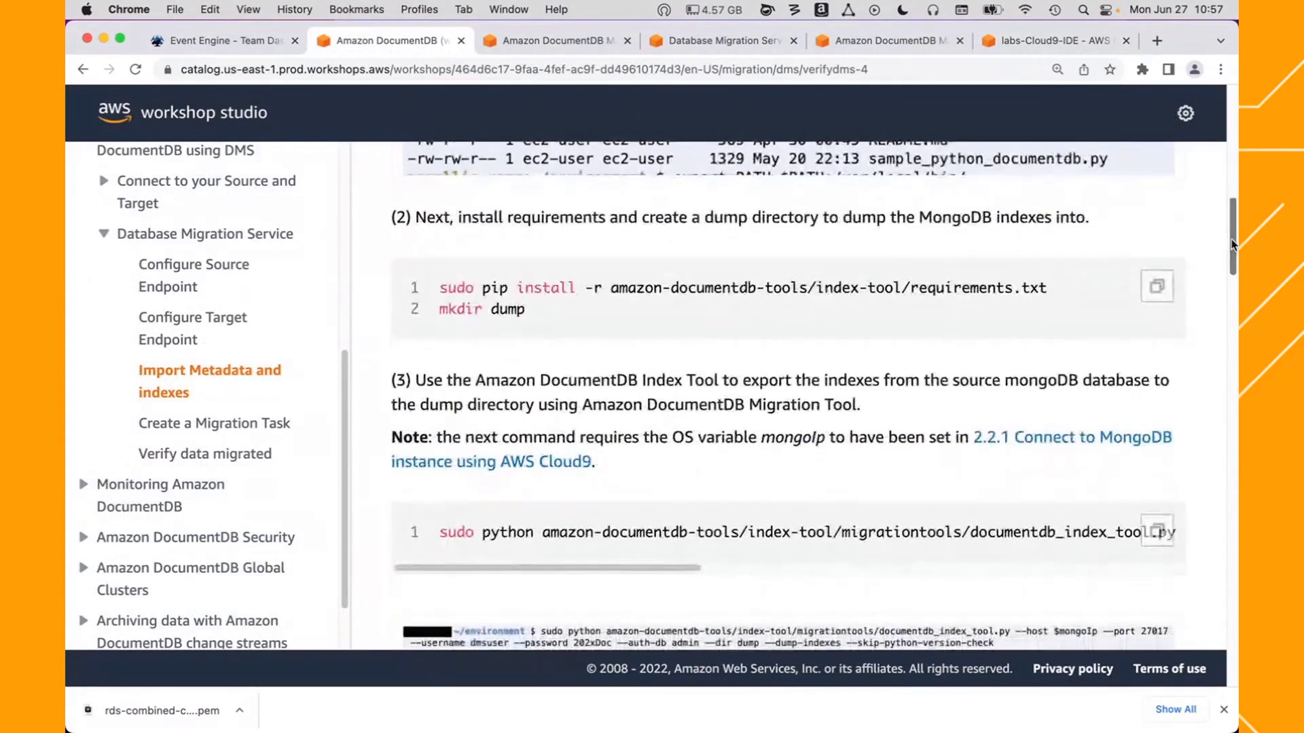
{"action": "scroll", "coordinate": [1231, 249], "scroll_direction": "down", "scroll_amount": 5}
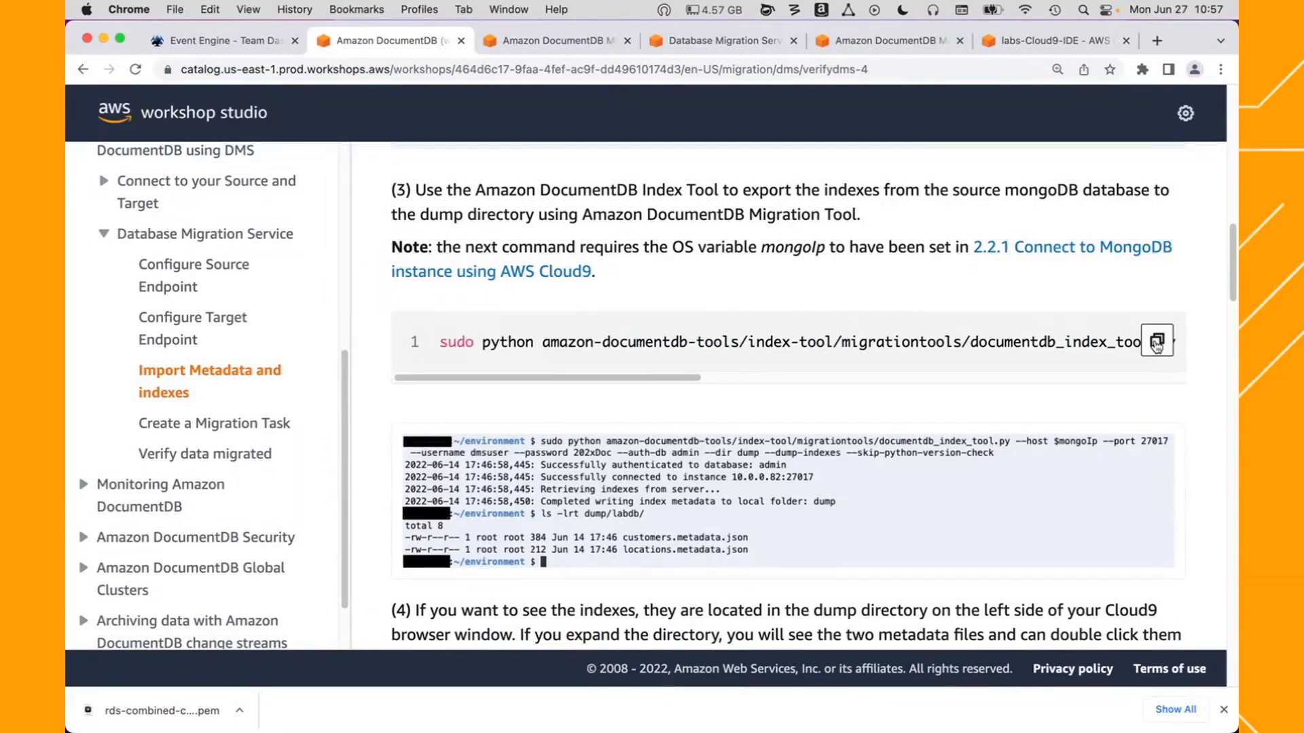
{"action": "left_click", "coordinate": [1156, 346]}
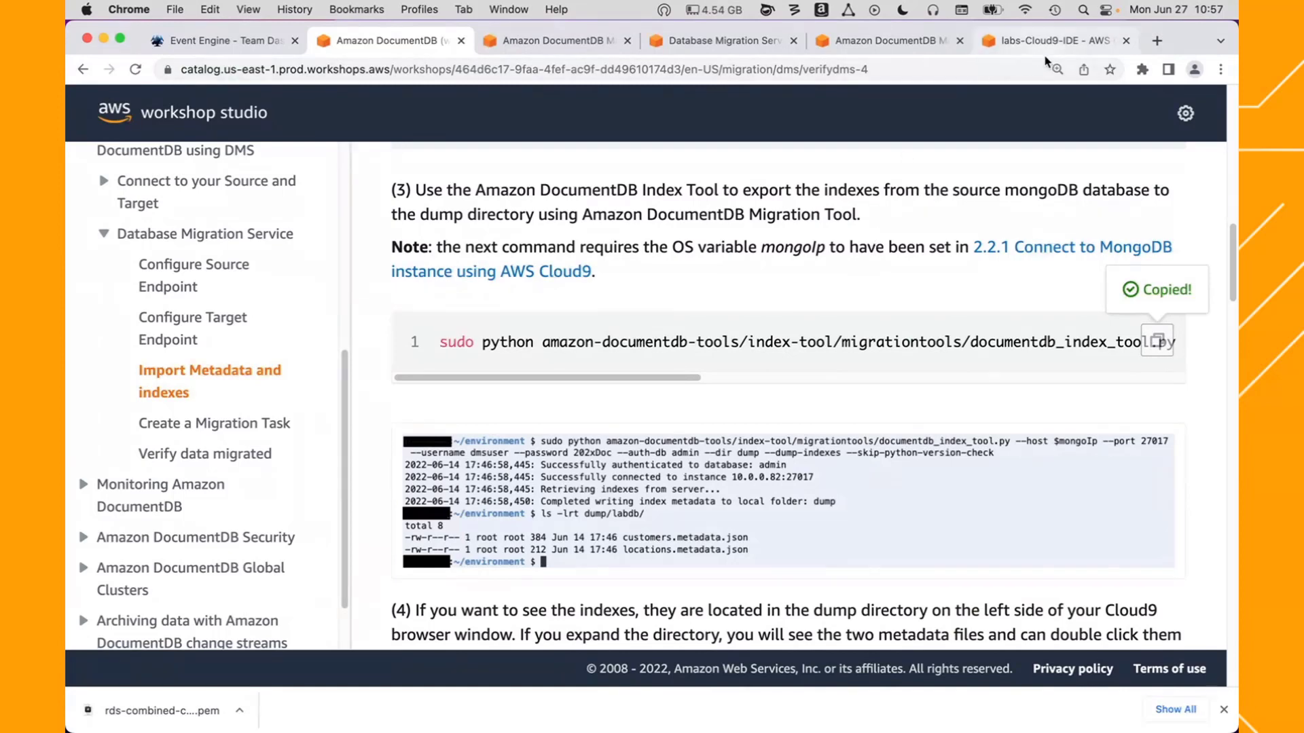
{"action": "left_click", "coordinate": [1029, 42]}
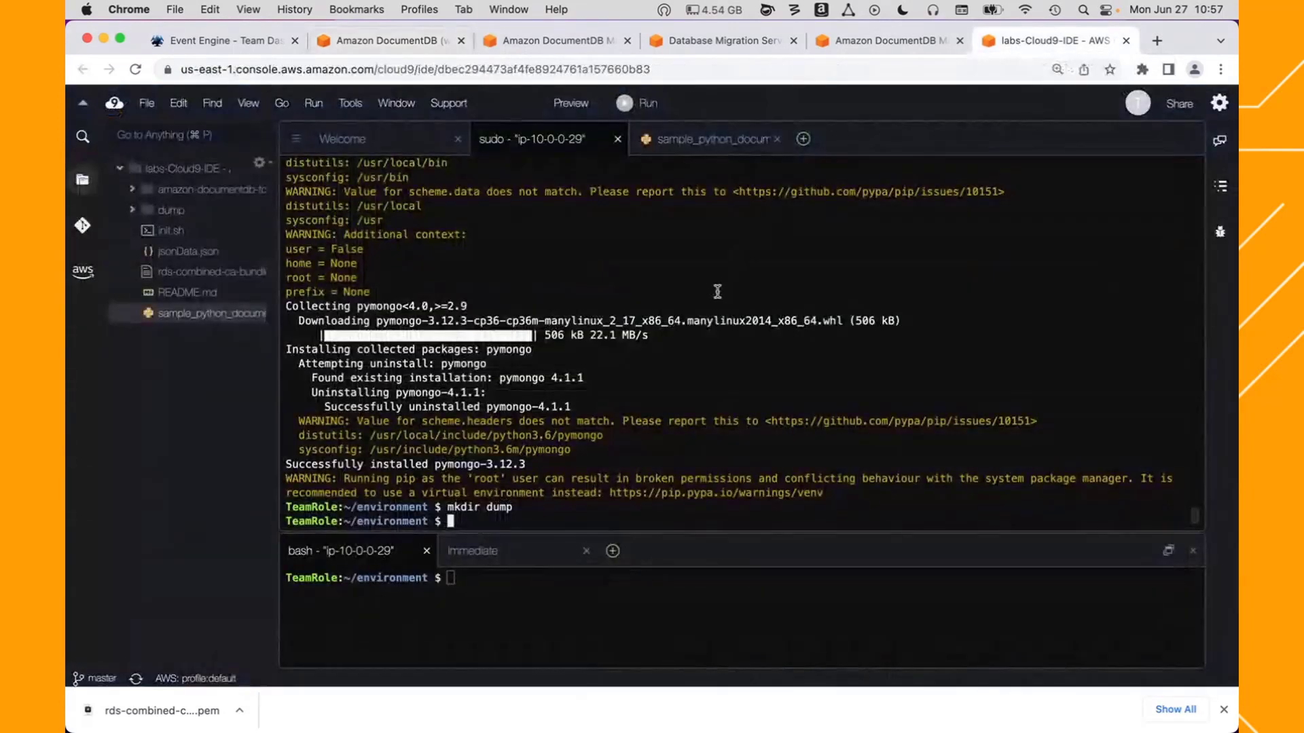
{"action": "key", "text": "super+v"}
{"action": "key", "text": "Return"}
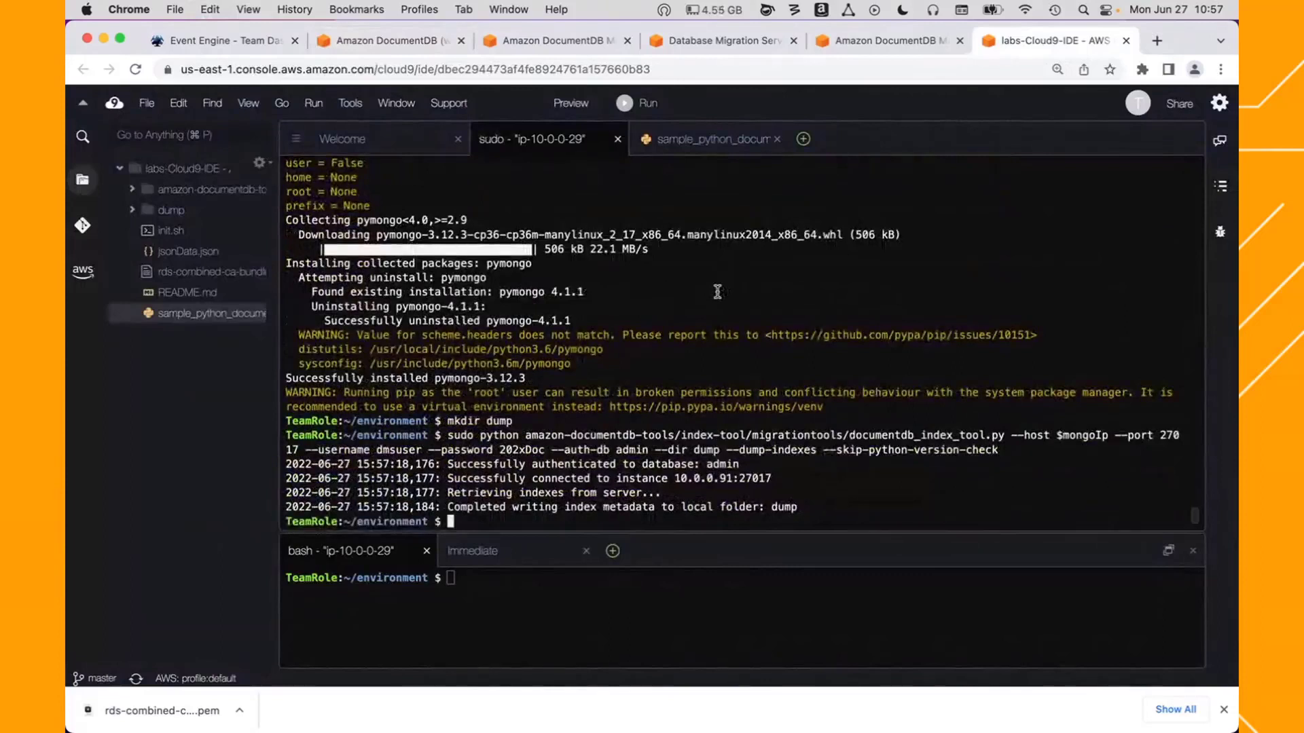